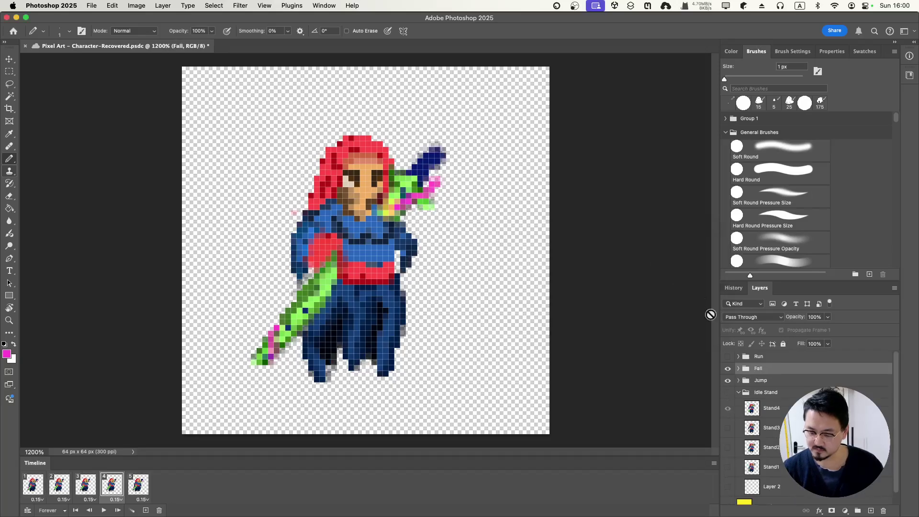
- Hide the Jump and Idle Stand groups and collapse the Idle Stand group
{"action": "left_click", "coordinate": [727, 380]}
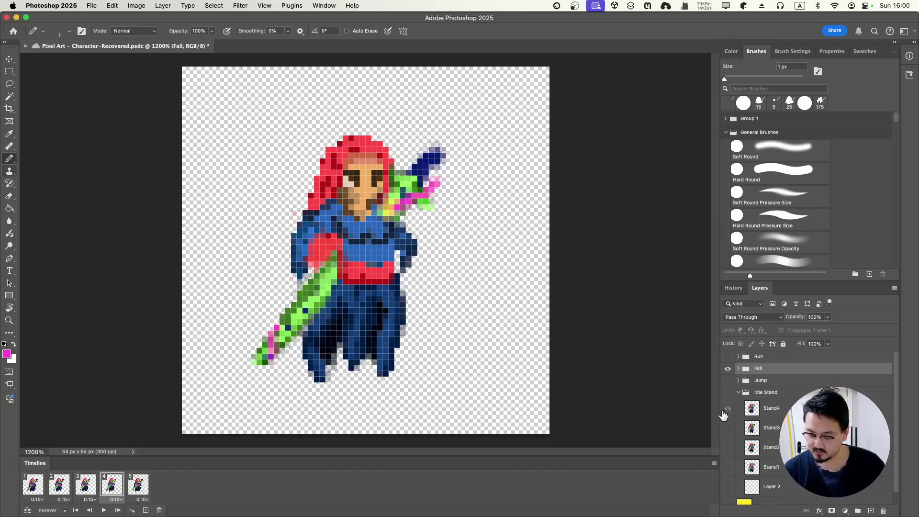
{"action": "left_click", "coordinate": [727, 409]}
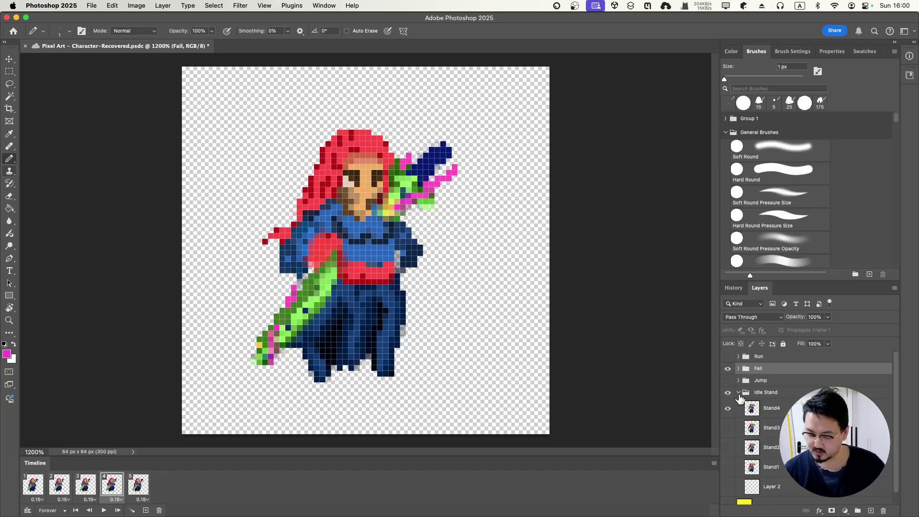
{"action": "left_click", "coordinate": [727, 392]}
{"action": "left_click", "coordinate": [737, 392]}
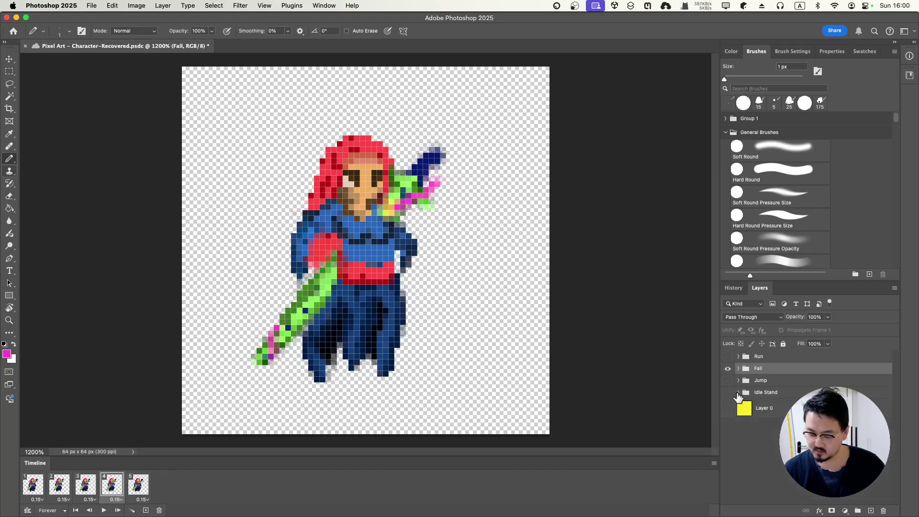
- Delete the extra animation frames until a single frame remains, and hide the Jump group in it
{"action": "left_click", "coordinate": [139, 485]}
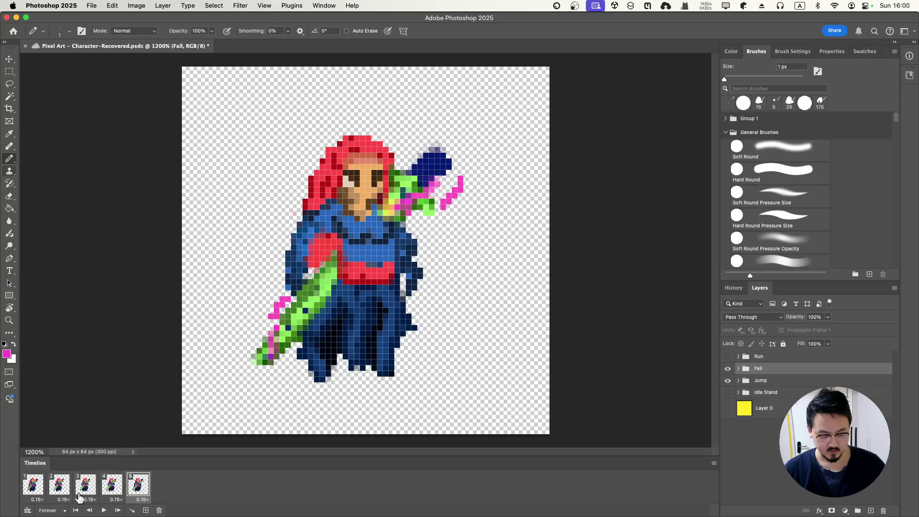
{"action": "left_click", "coordinate": [159, 510]}
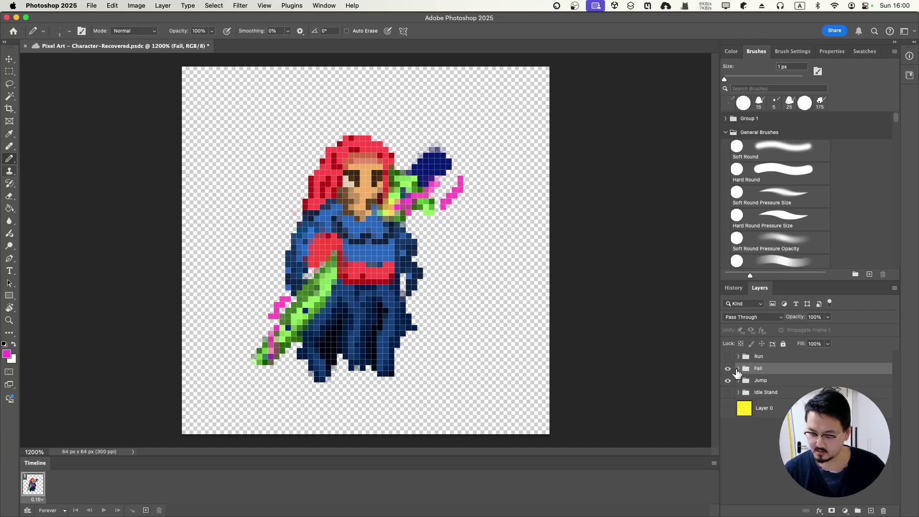
{"action": "left_click", "coordinate": [728, 380]}
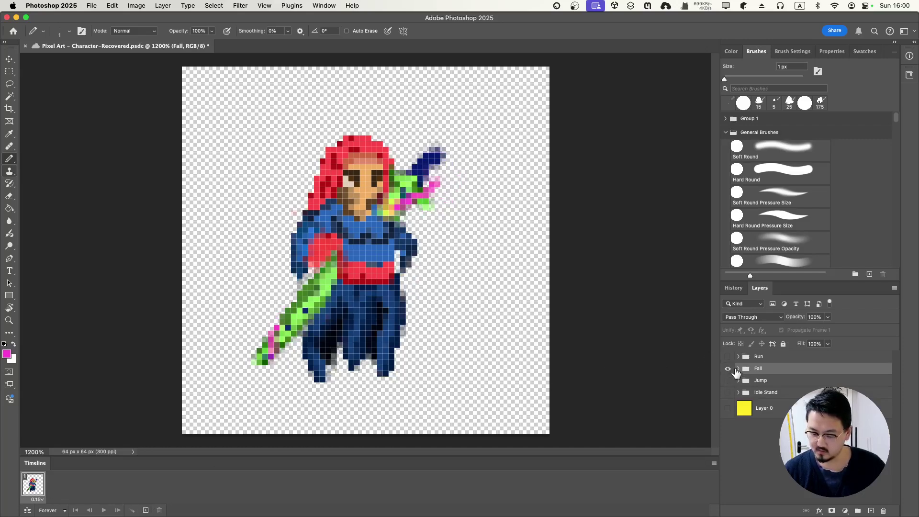
- Expand the Fall group and compare its Stand1 and Stand2 poses, leaving only Stand2 visible
{"action": "left_click", "coordinate": [737, 368]}
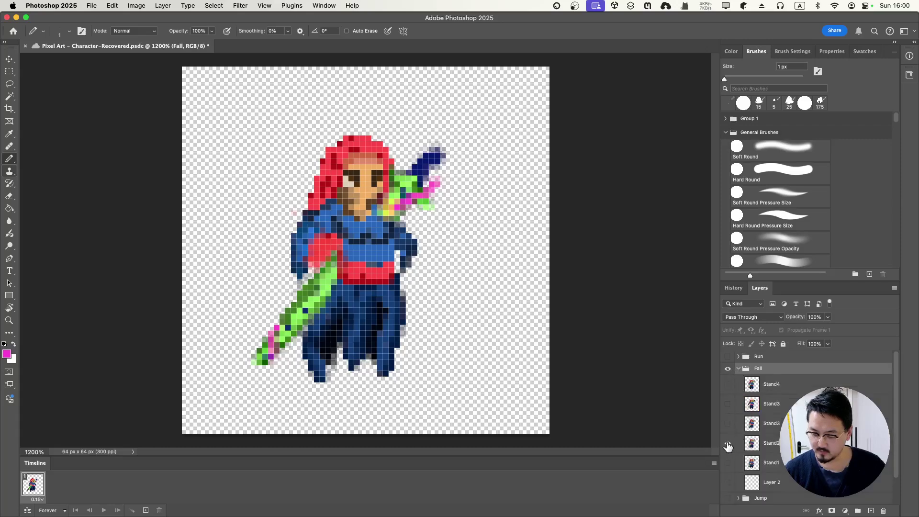
{"action": "left_click", "coordinate": [728, 462]}
{"action": "left_click", "coordinate": [728, 463]}
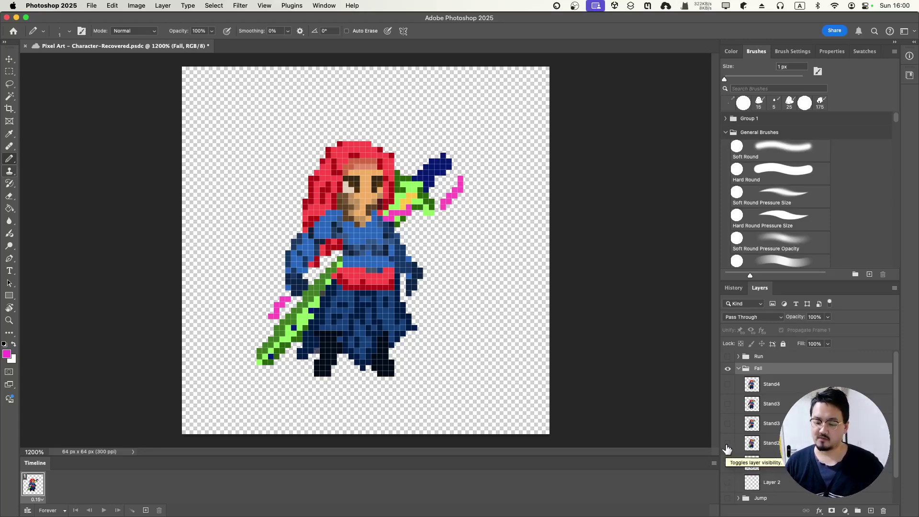
{"action": "left_click", "coordinate": [728, 445]}
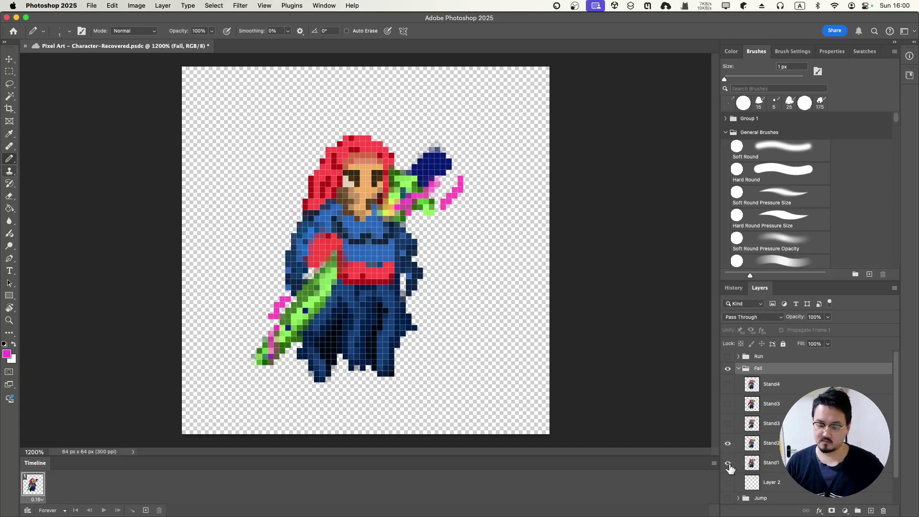
{"action": "left_click", "coordinate": [728, 464]}
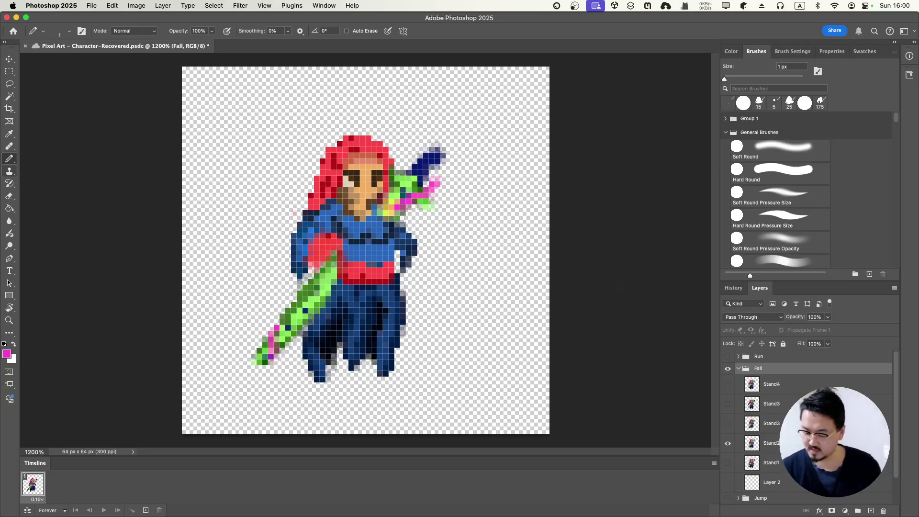
- On the Fall group's Stand2 layer, lasso the robe's lower-right tip, rotate it outward to about -54.22°, and deselect it
{"action": "left_click", "coordinate": [770, 443]}
{"action": "key", "text": "l"}
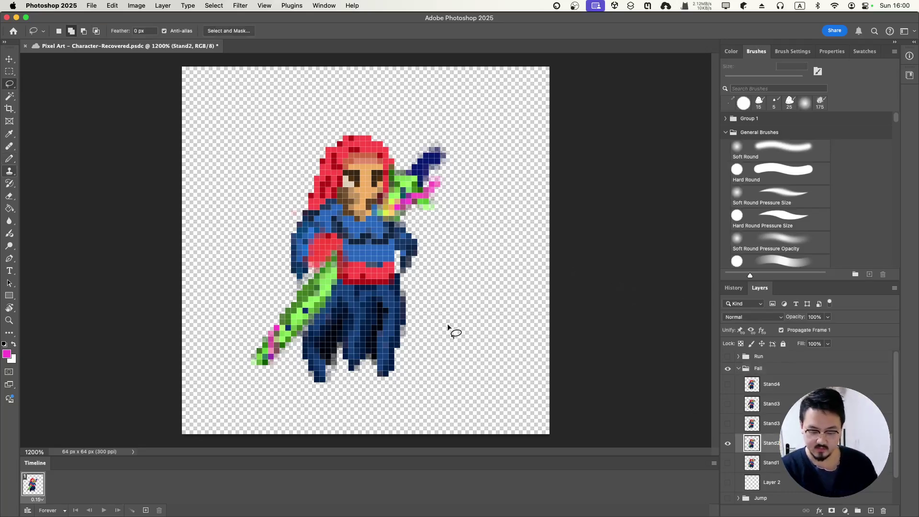
{"action": "mouse_move", "coordinate": [409, 330]}
{"action": "left_mouse_down"}
{"action": "mouse_move", "coordinate": [375, 341]}
{"action": "mouse_move", "coordinate": [377, 384]}
{"action": "mouse_move", "coordinate": [407, 361]}
{"action": "mouse_move", "coordinate": [401, 329]}
{"action": "left_mouse_up"}
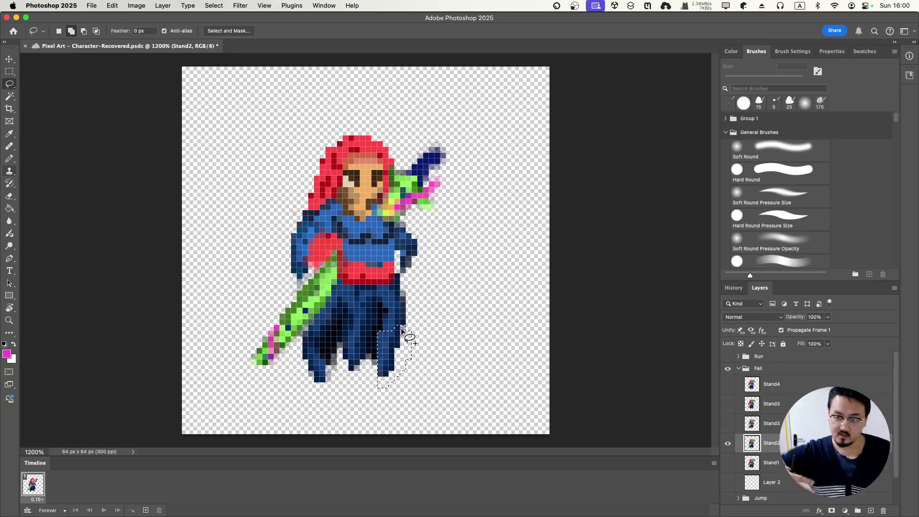
{"action": "key", "text": "super+t"}
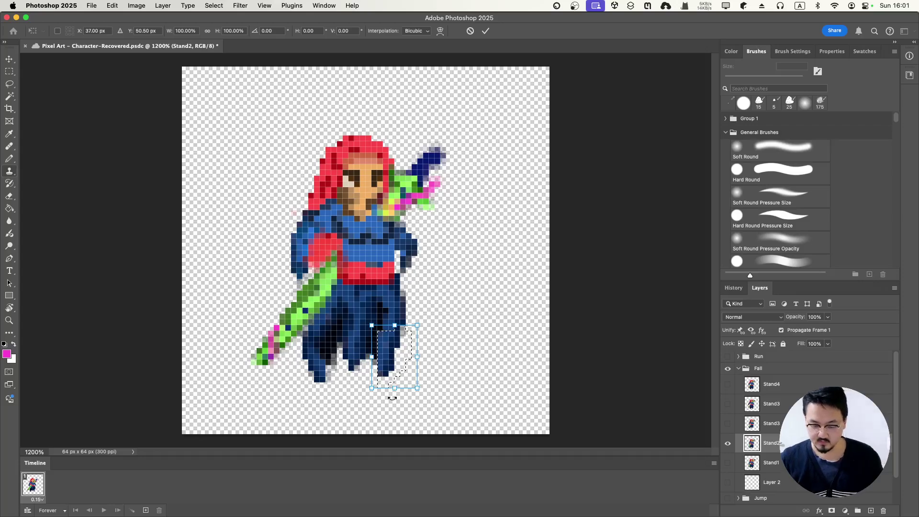
{"action": "left_click_drag", "start_coordinate": [392, 398], "coordinate": [403, 348]}
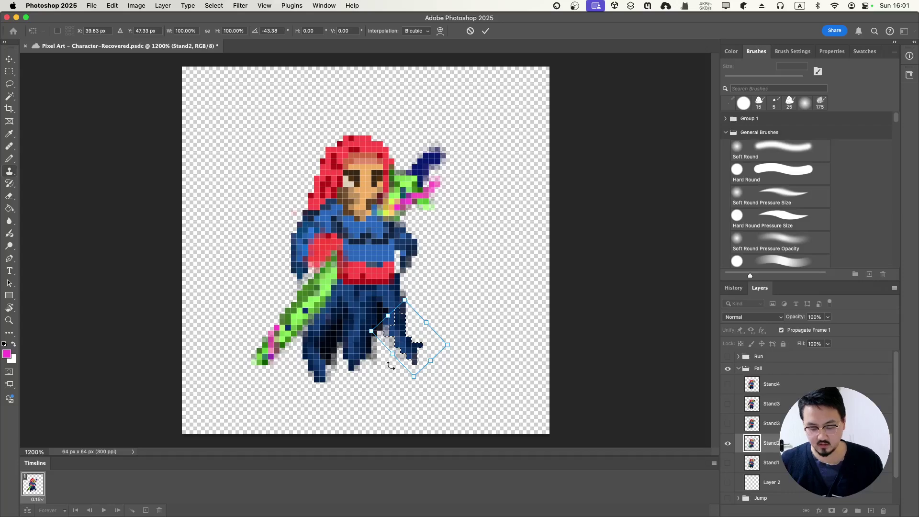
{"action": "left_click_drag", "start_coordinate": [391, 365], "coordinate": [406, 333]}
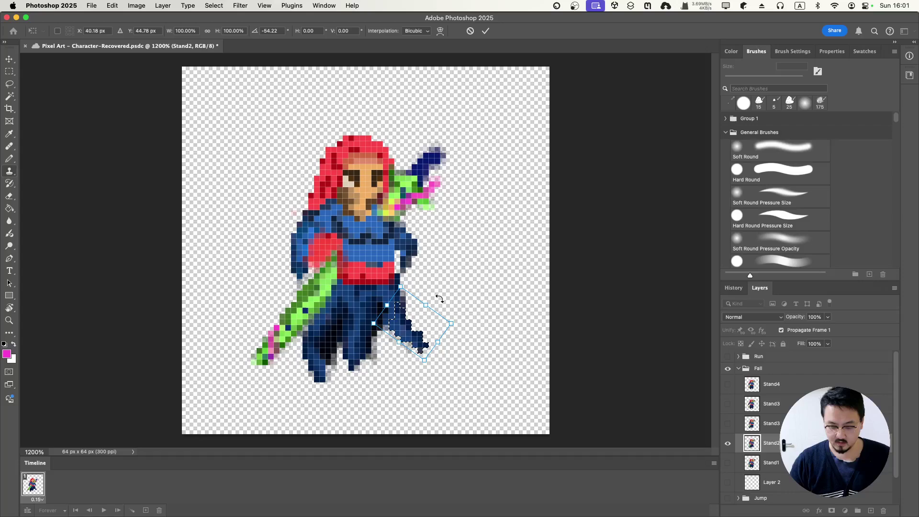
{"action": "key", "text": "Return"}
{"action": "key", "text": "super+d"}
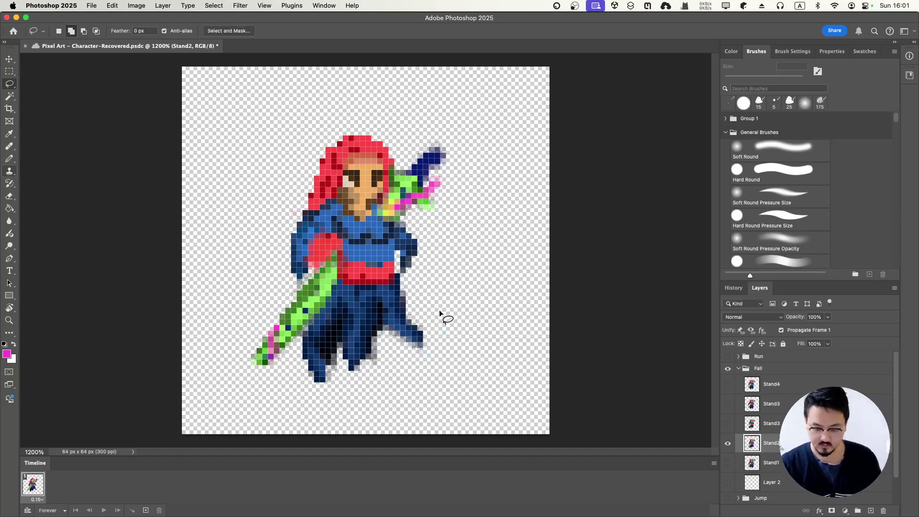
- Extend the flared right robe tip with dark blue sampled from it, and erase the pointed end of the middle flap
{"action": "key", "text": "i"}
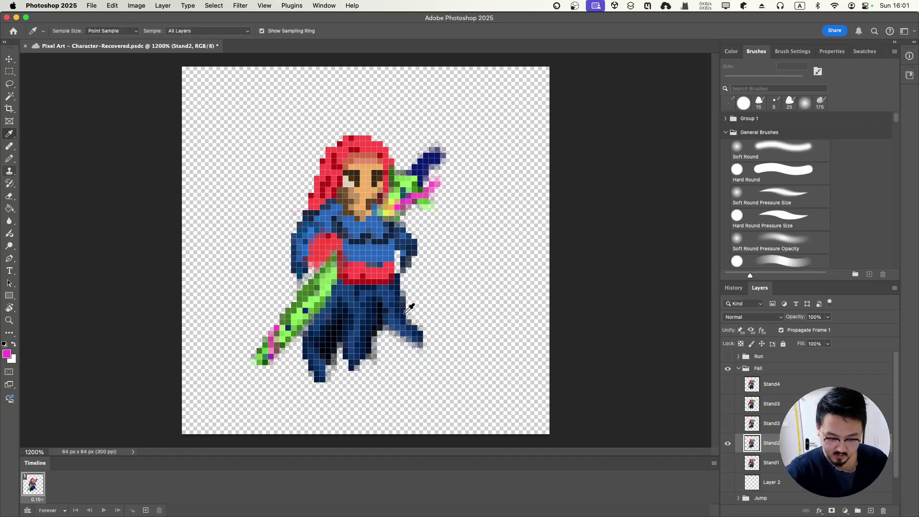
{"action": "left_click", "coordinate": [419, 332]}
{"action": "key", "text": "b"}
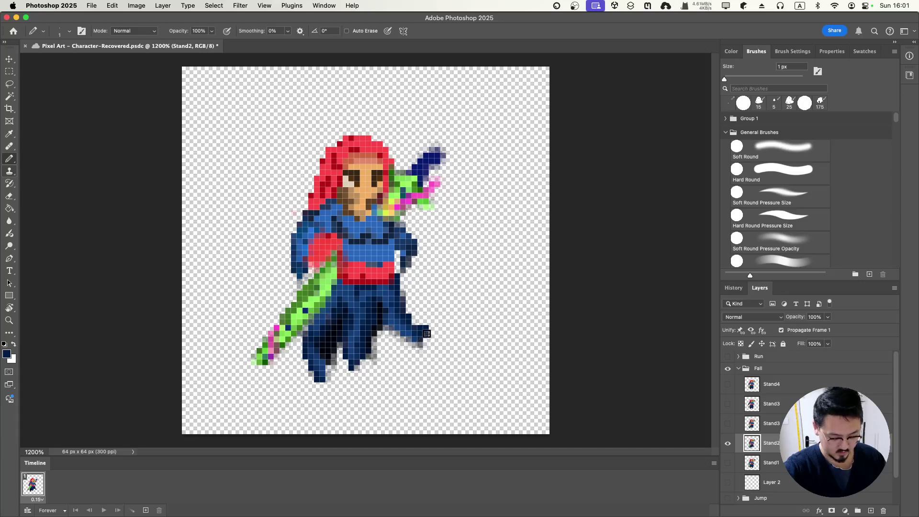
{"action": "key", "text": "e"}
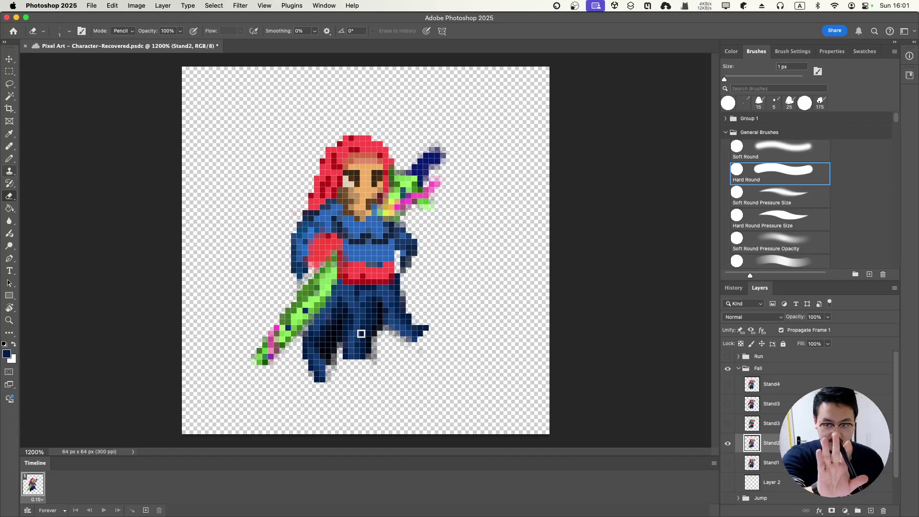
- Sample the very dark navy of the middle robe flap and paint its lower edge with it
{"action": "key", "text": "i"}
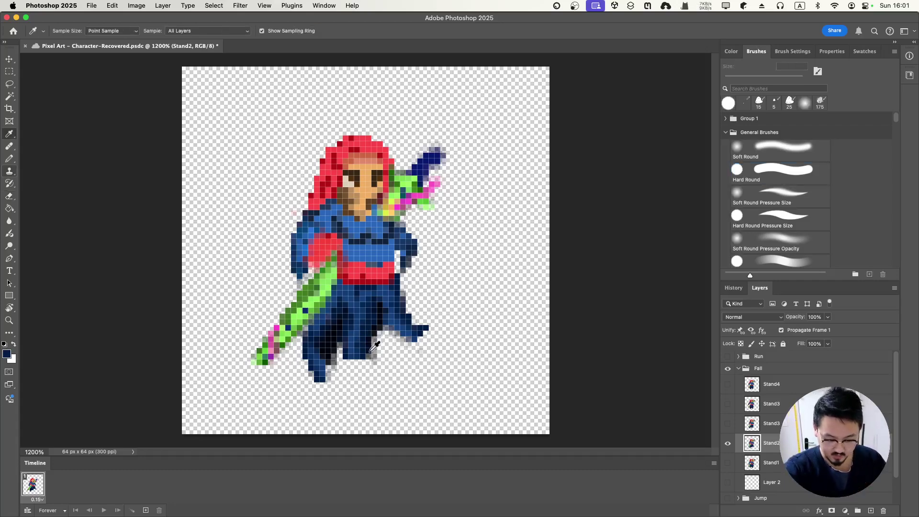
{"action": "left_click", "coordinate": [369, 349]}
{"action": "key", "text": "b"}
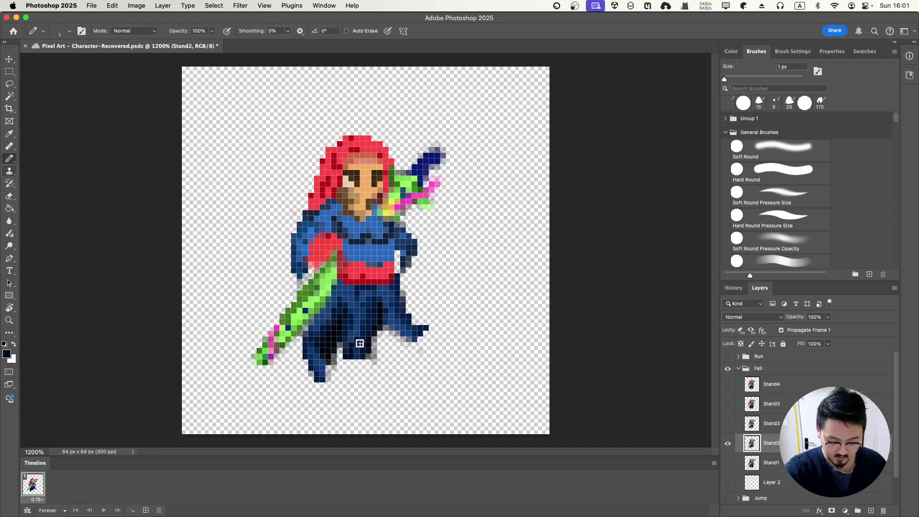
{"action": "left_click", "coordinate": [349, 358]}
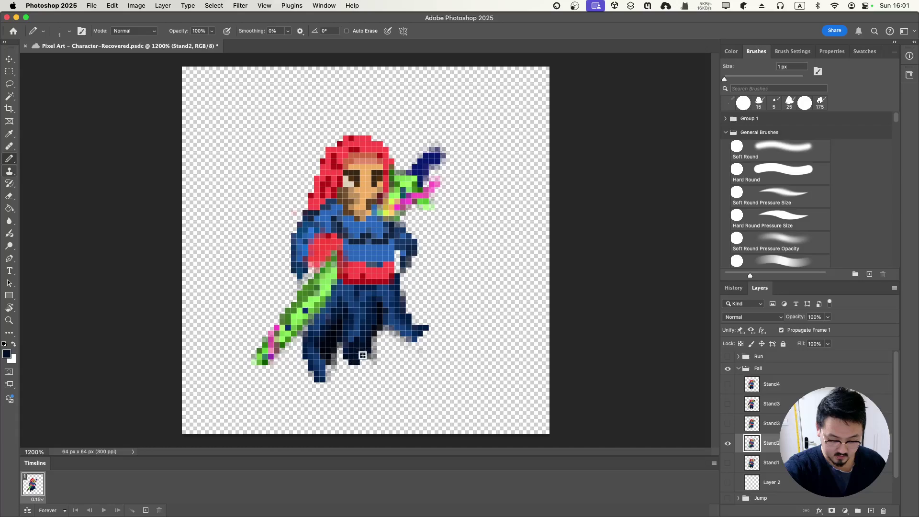
- Sample the near-black shade, draw the right leg and foot below the robe, and erase stray pixels around the foot
{"action": "left_click", "coordinate": [386, 328], "text": "alt"}
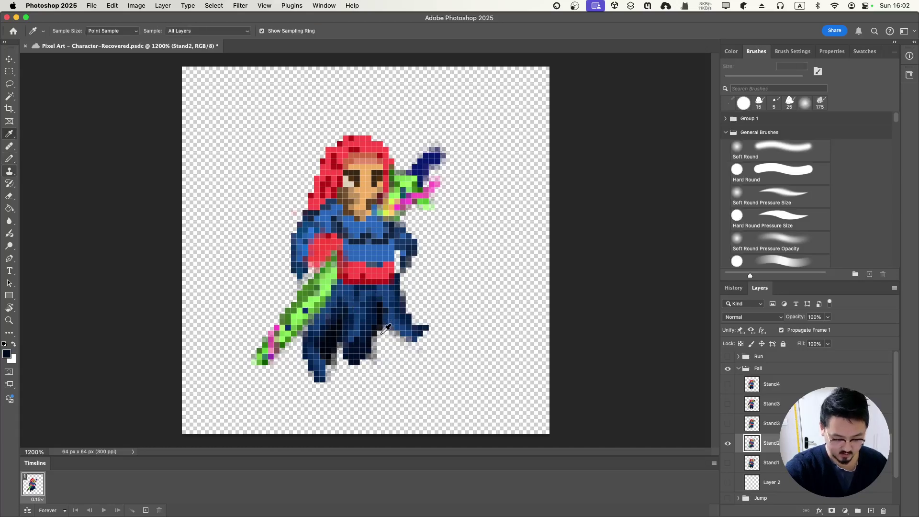
{"action": "left_click", "coordinate": [379, 341]}
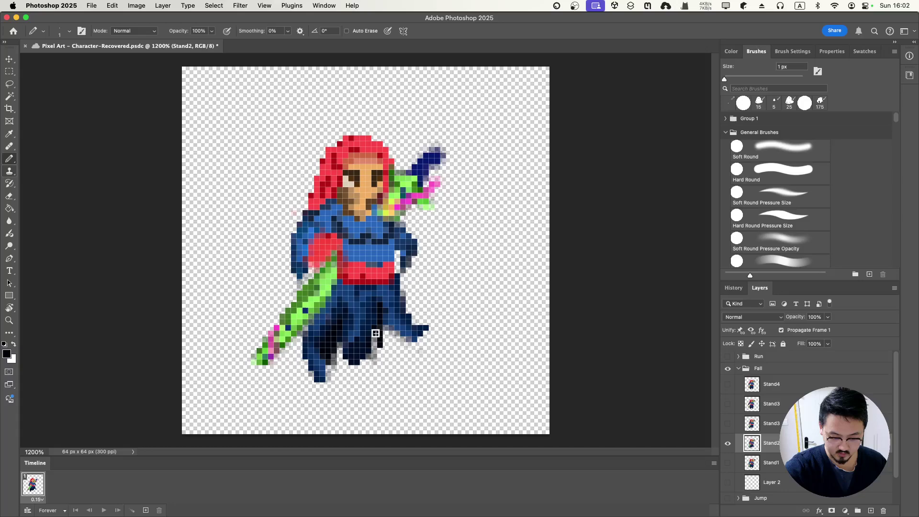
{"action": "left_click_drag", "start_coordinate": [375, 333], "coordinate": [375, 351]}
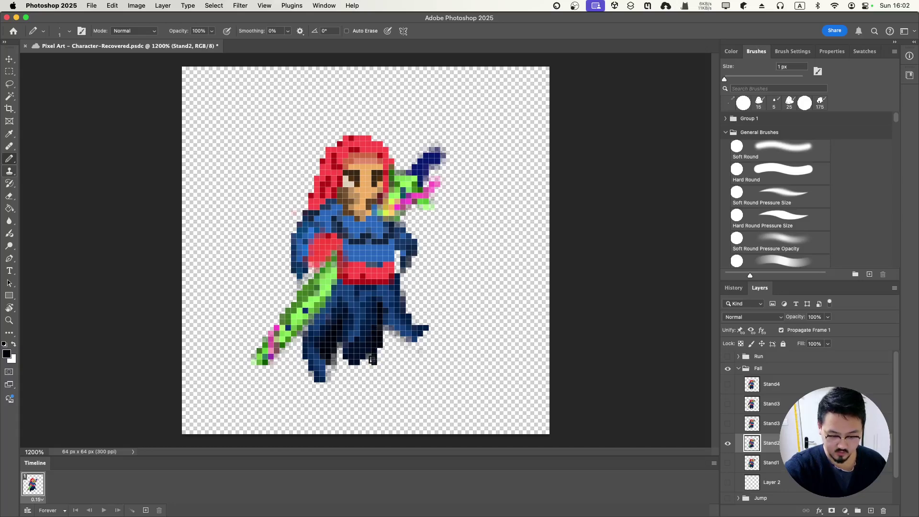
{"action": "left_click", "coordinate": [372, 359]}
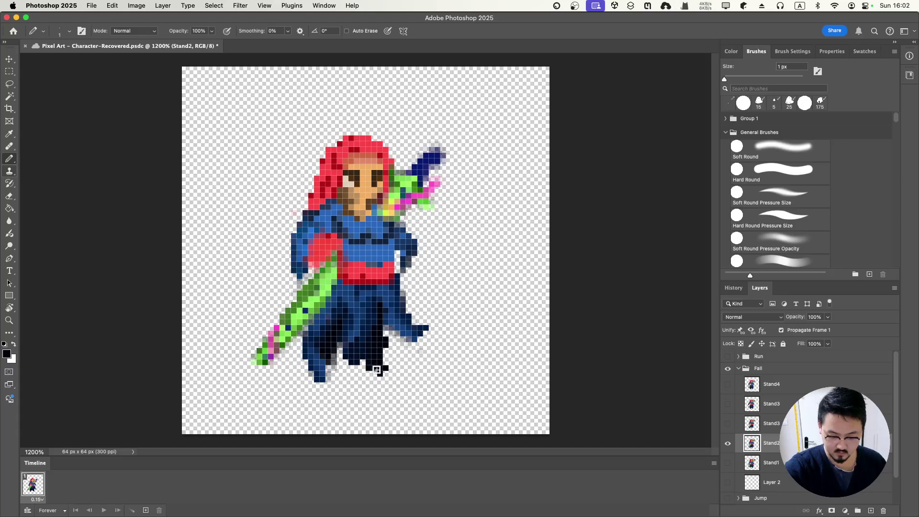
{"action": "key", "text": "e"}
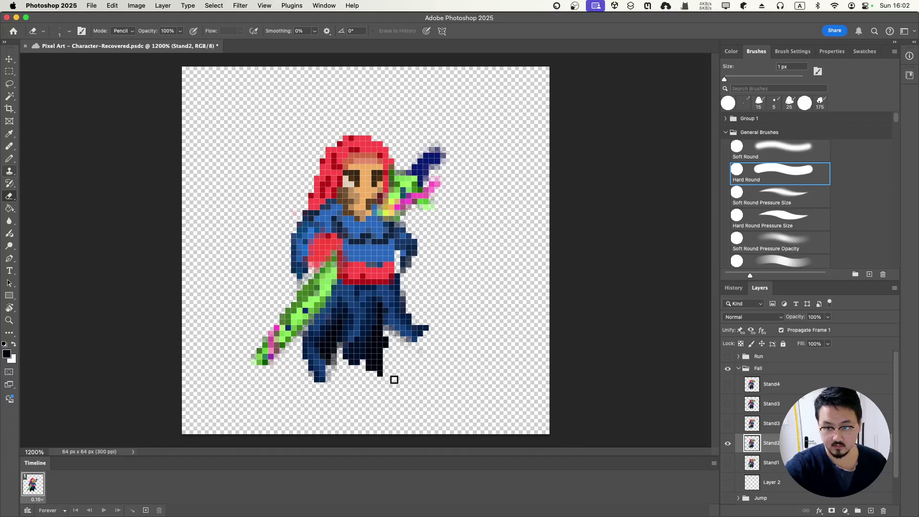
{"action": "key", "text": "b"}
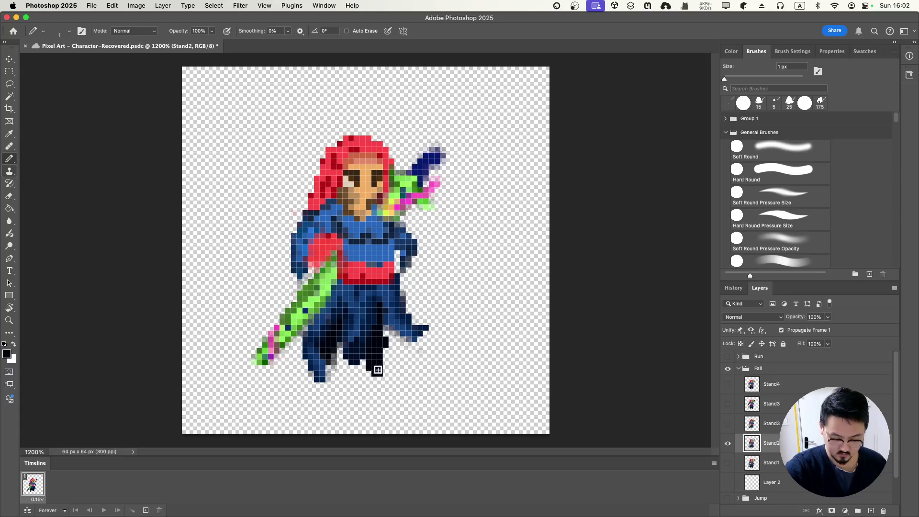
{"action": "left_click", "coordinate": [385, 372]}
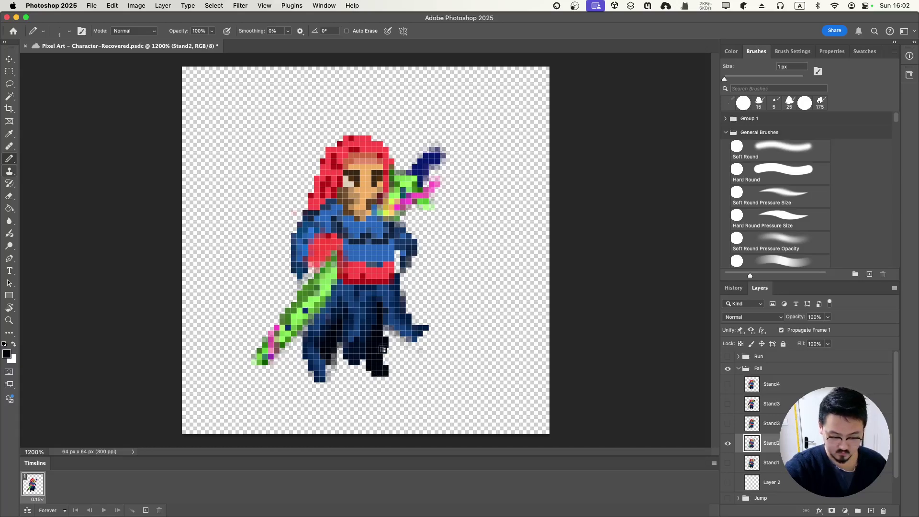
{"action": "key", "text": "e"}
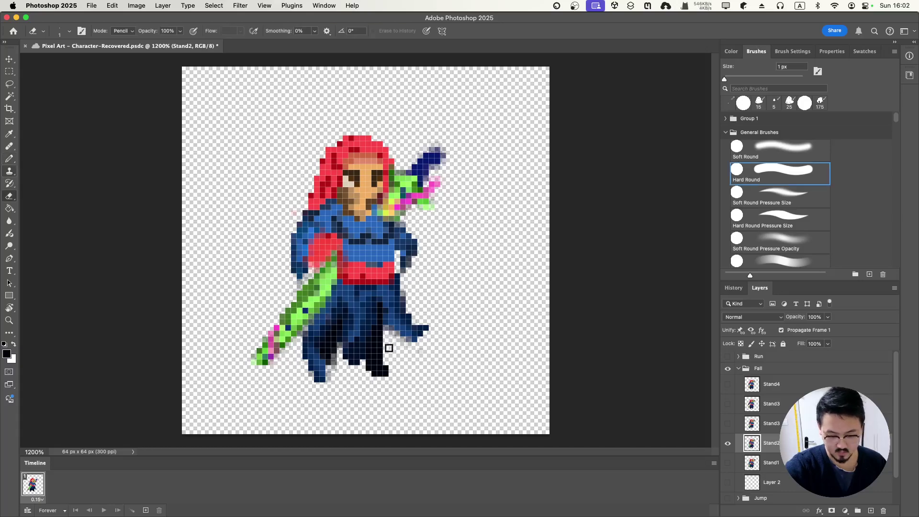
{"action": "mouse_move", "coordinate": [386, 337]}
{"action": "left_mouse_down"}
{"action": "mouse_move", "coordinate": [380, 330]}
{"action": "mouse_move", "coordinate": [382, 339]}
{"action": "left_mouse_up"}
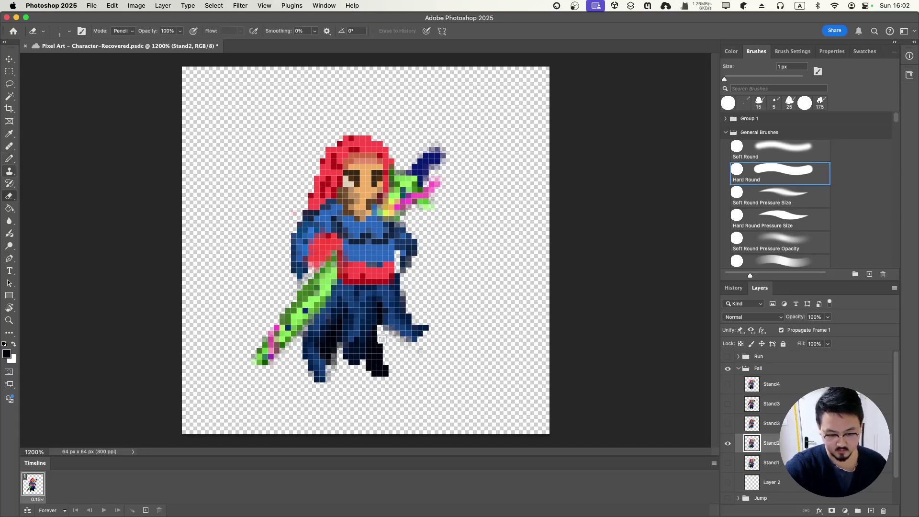
{"action": "key", "text": "super+z"}
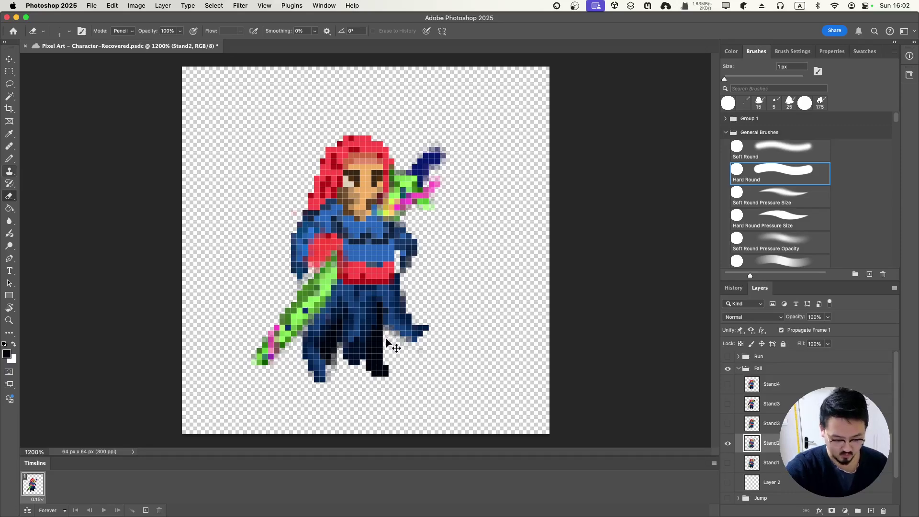
- Paint the left leg and foot near-black, and touch up the left robe flap with blue sampled from the robe
{"action": "key", "text": "b"}
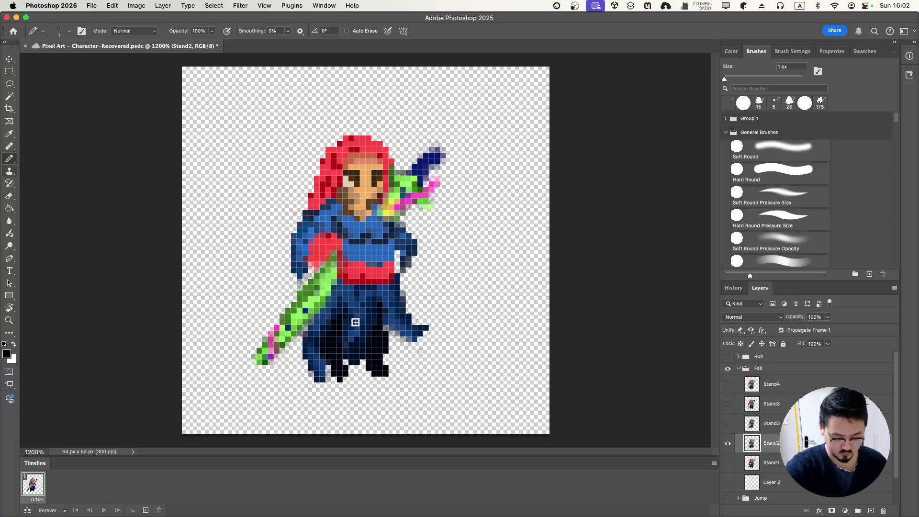
{"action": "left_click", "coordinate": [329, 314], "text": "alt"}
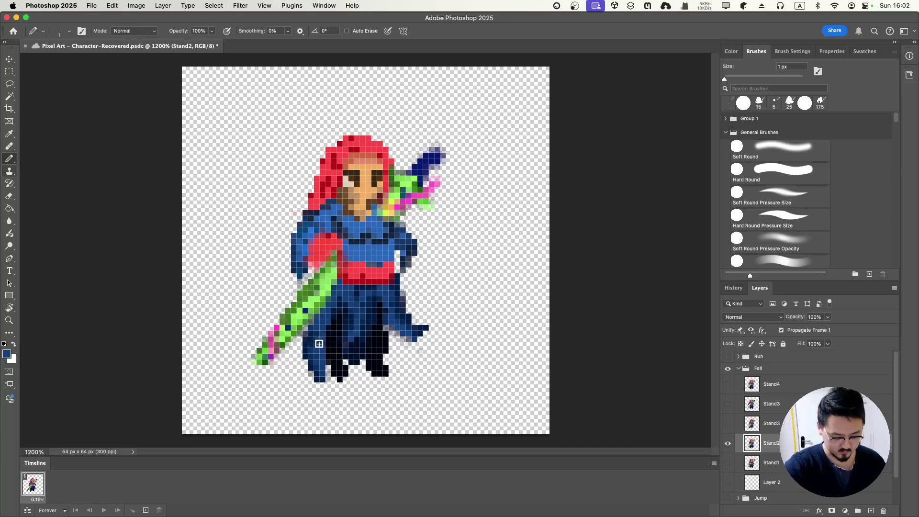
- Select the lower left robe flap, rotate it about 25.66 degrees so it swings outward, move it up under the sword, and deselect it
{"action": "key", "text": "l"}
{"action": "mouse_move", "coordinate": [328, 367]}
{"action": "left_mouse_down"}
{"action": "mouse_move", "coordinate": [320, 328]}
{"action": "mouse_move", "coordinate": [292, 353]}
{"action": "mouse_move", "coordinate": [299, 387]}
{"action": "mouse_move", "coordinate": [321, 388]}
{"action": "mouse_move", "coordinate": [327, 367]}
{"action": "left_mouse_up"}
{"action": "key", "text": "ctrl+t"}
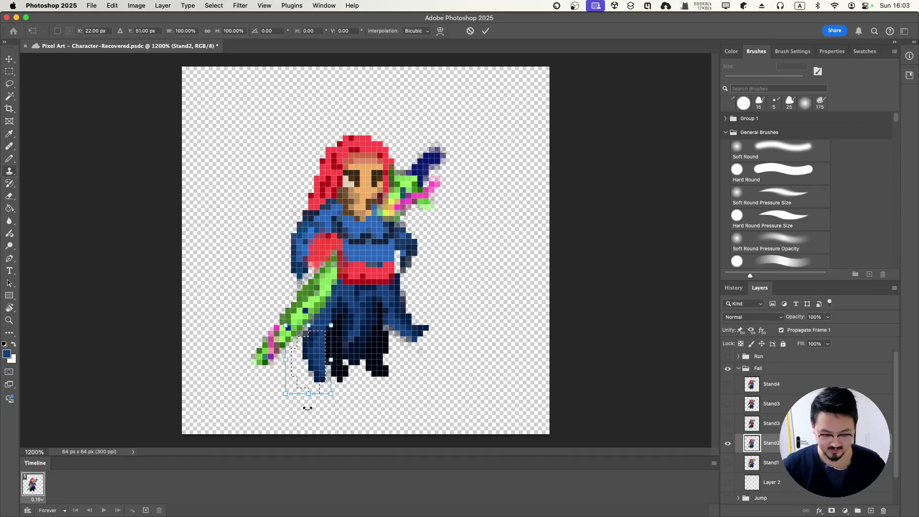
{"action": "left_click_drag", "start_coordinate": [304, 406], "coordinate": [311, 353]}
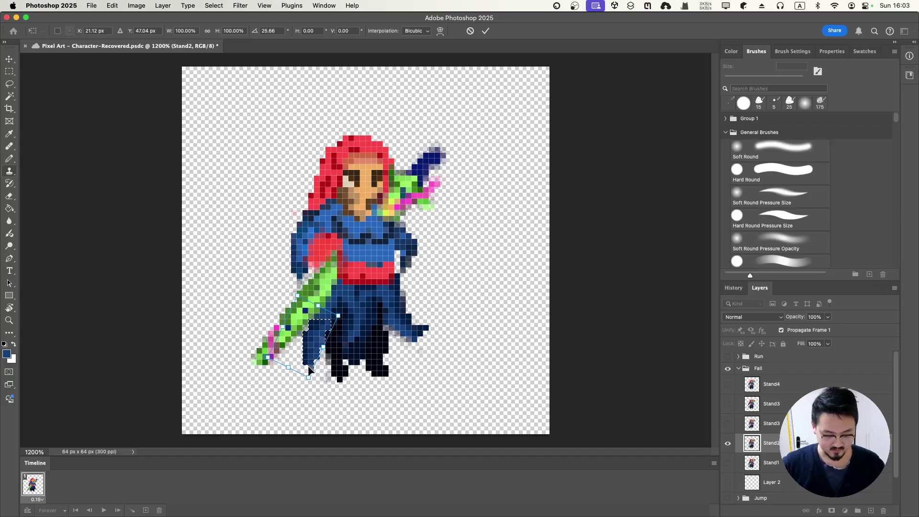
{"action": "key", "text": "Return"}
{"action": "key", "text": "super+d"}
- Trim the left robe flap's lower tip, repaint the flap with dark navy sampled from the robe, erase its bottom edge, and save the document
{"action": "key", "text": "e"}
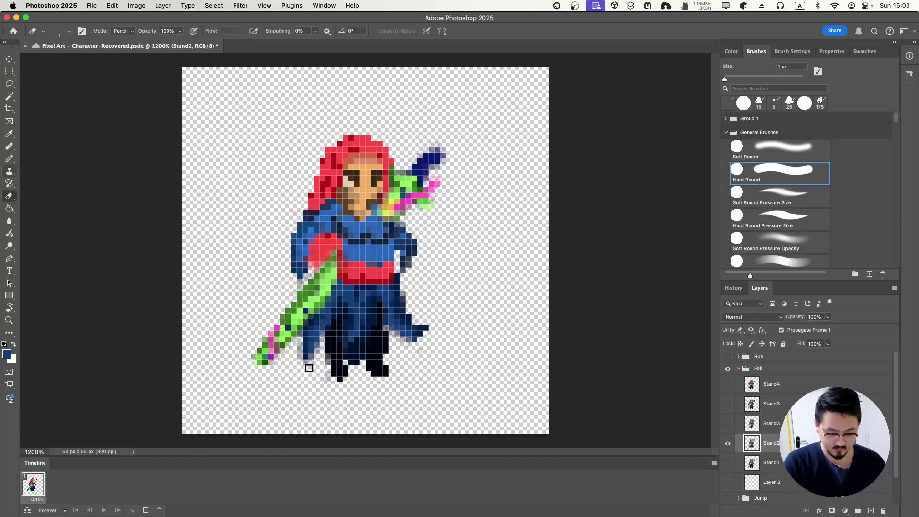
{"action": "left_click_drag", "start_coordinate": [297, 361], "coordinate": [314, 356]}
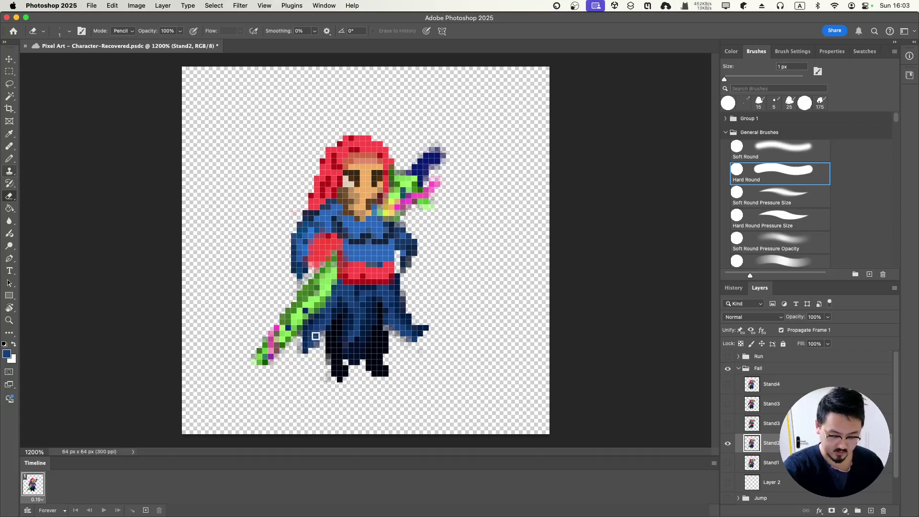
{"action": "key", "text": "b"}
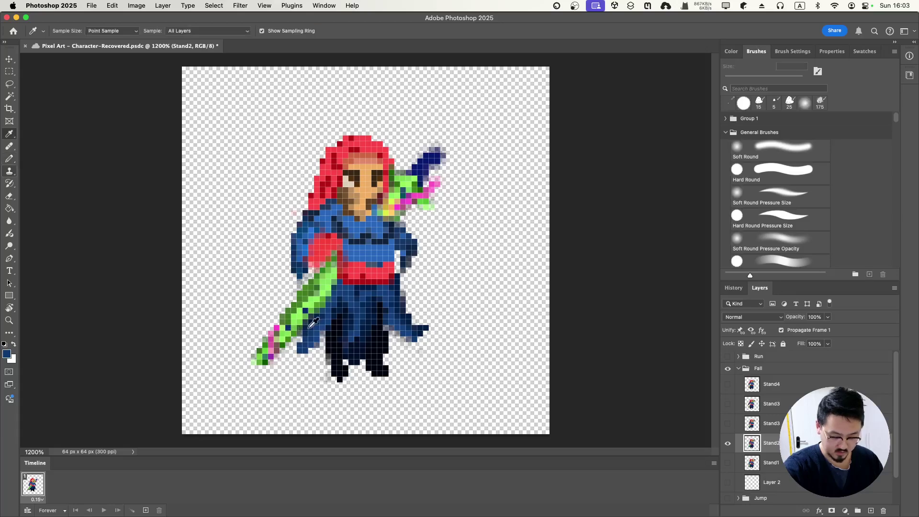
{"action": "left_click", "coordinate": [309, 326], "text": "alt"}
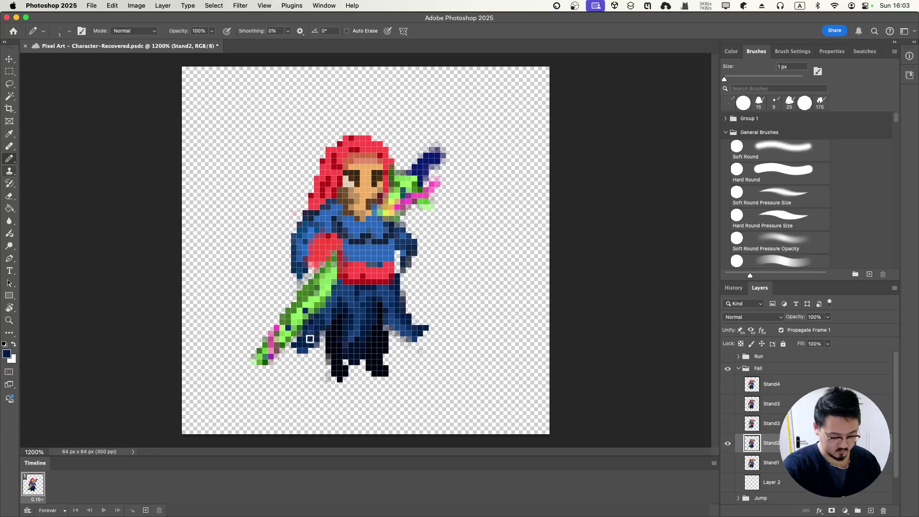
{"action": "key", "text": "e"}
{"action": "left_click_drag", "start_coordinate": [299, 351], "coordinate": [308, 353]}
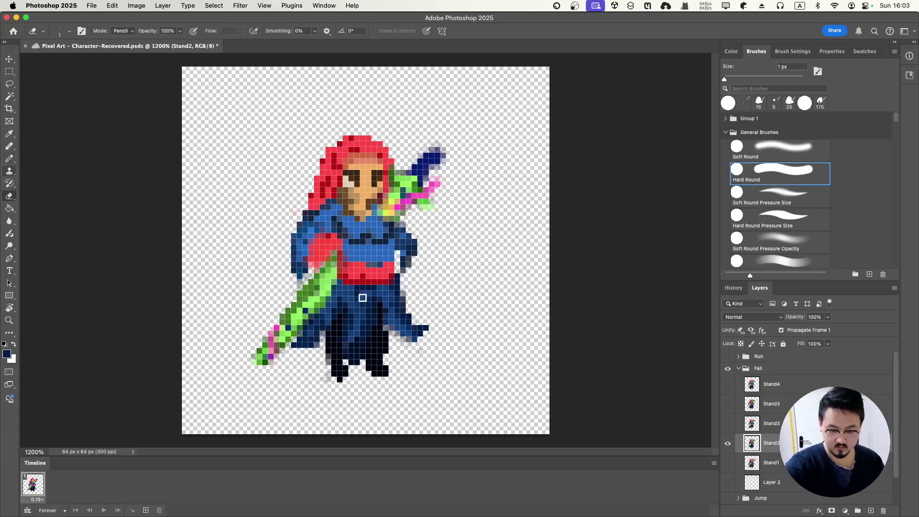
{"action": "key", "text": "super+s"}
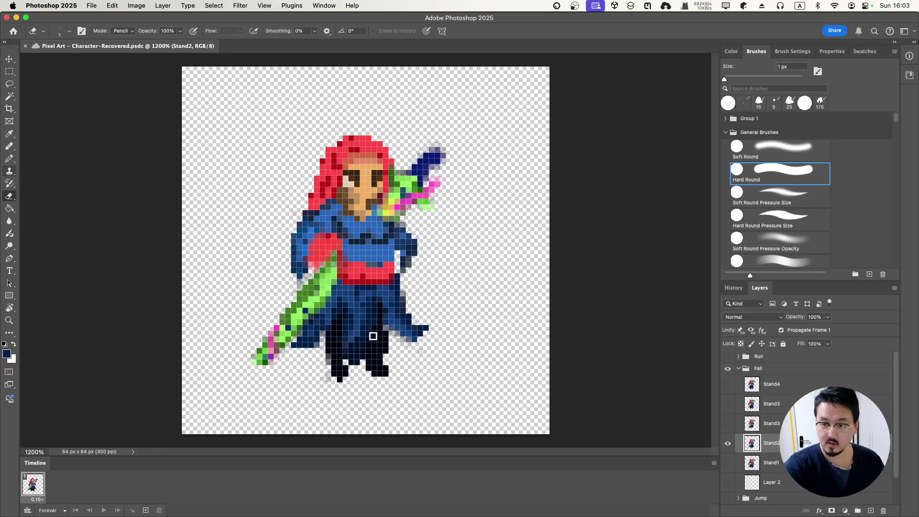
- Fill the left heel with near-black sampled from the leg, and erase the foot's lower and inner edge pixels
{"action": "key", "text": "i"}
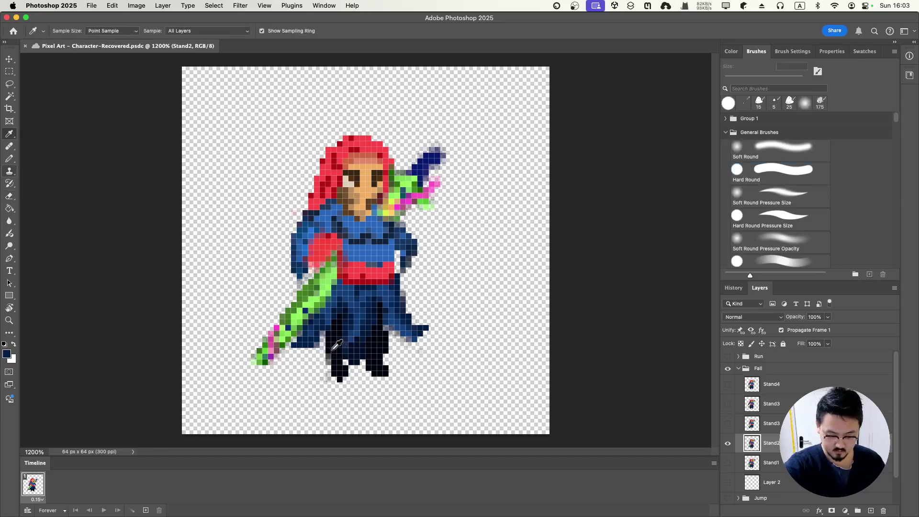
{"action": "key", "text": "b"}
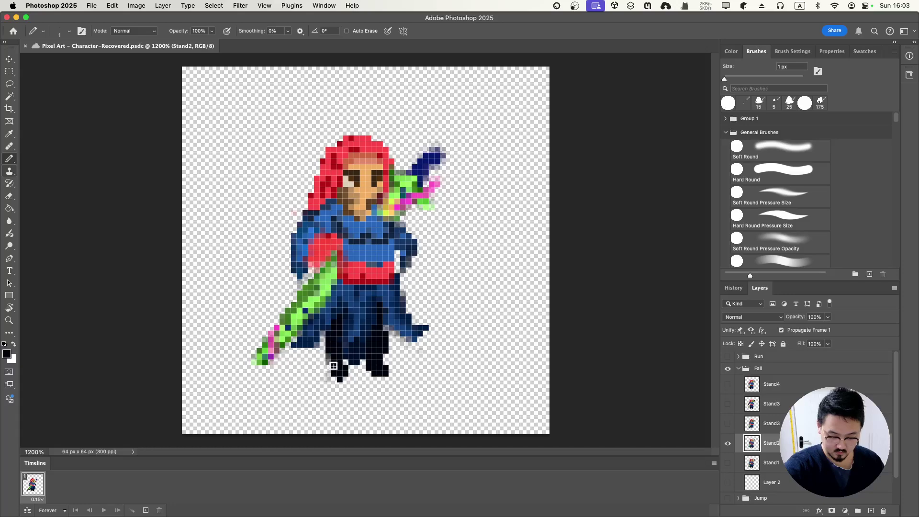
{"action": "left_click", "coordinate": [334, 370]}
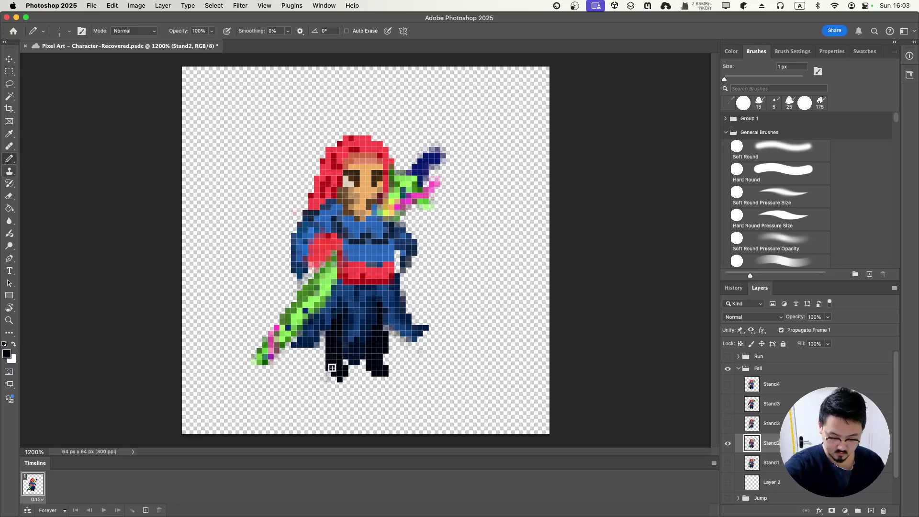
{"action": "key", "text": "e"}
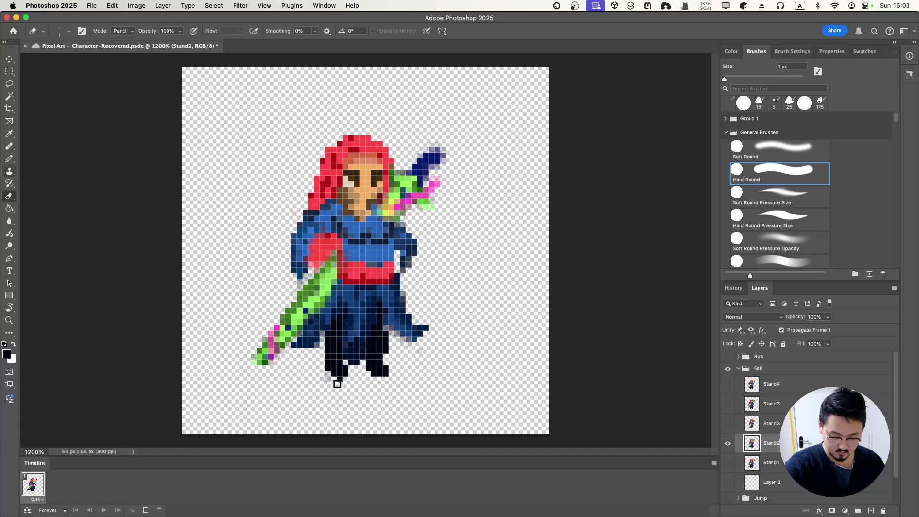
{"action": "left_click", "coordinate": [350, 368]}
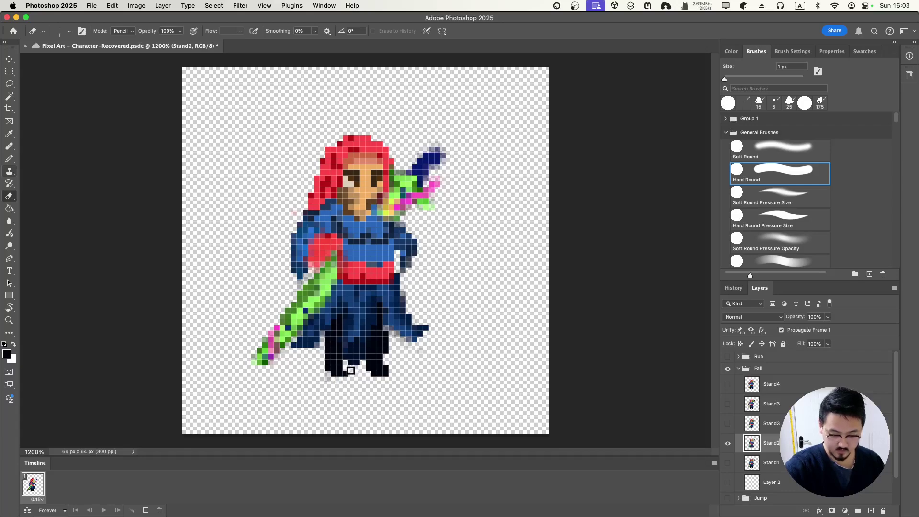
{"action": "left_click_drag", "start_coordinate": [351, 371], "coordinate": [336, 368]}
- Redraw the left foot in near-black with its toe pointing downward
{"action": "key", "text": "b"}
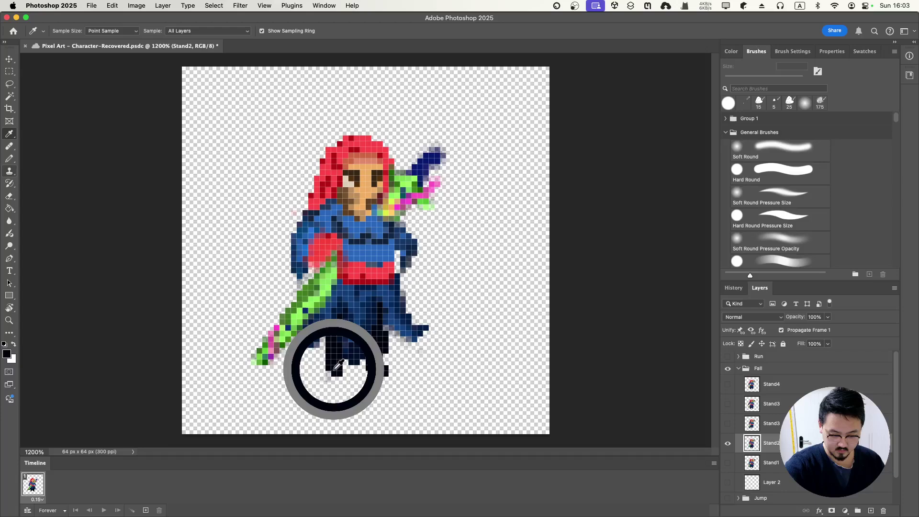
{"action": "key", "text": "shift+b"}
{"action": "left_click", "coordinate": [331, 369]}
{"action": "left_click", "coordinate": [340, 378]}
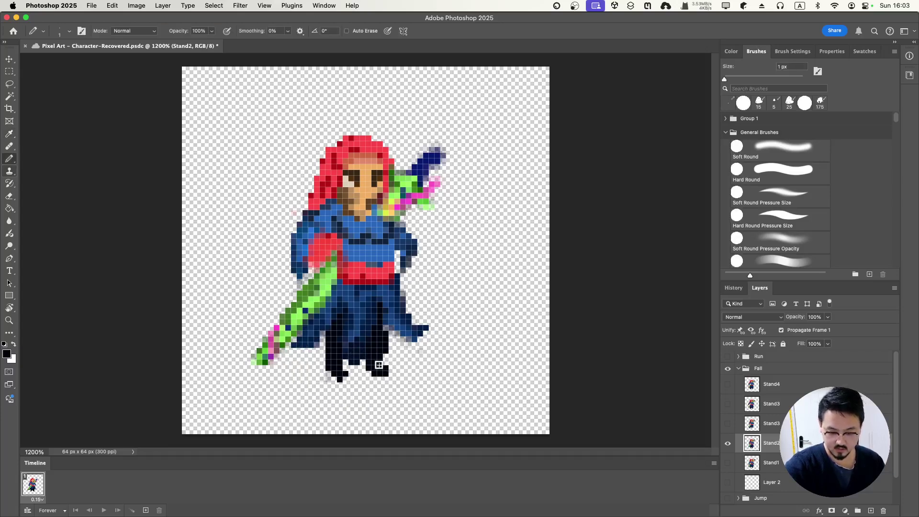
- Erase the right foot's outer pixels, redraw its toe one pixel lower in near-black, and undo the last stray edit
{"action": "key", "text": "e"}
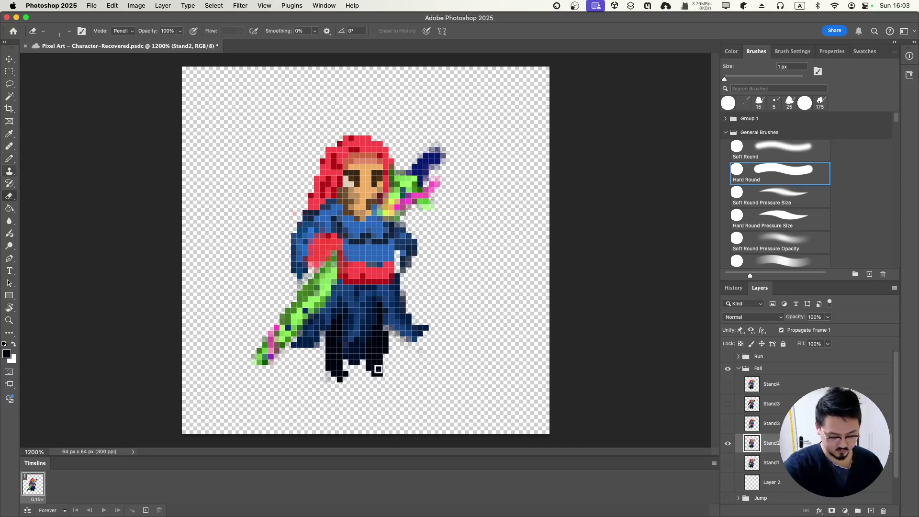
{"action": "key", "text": "b"}
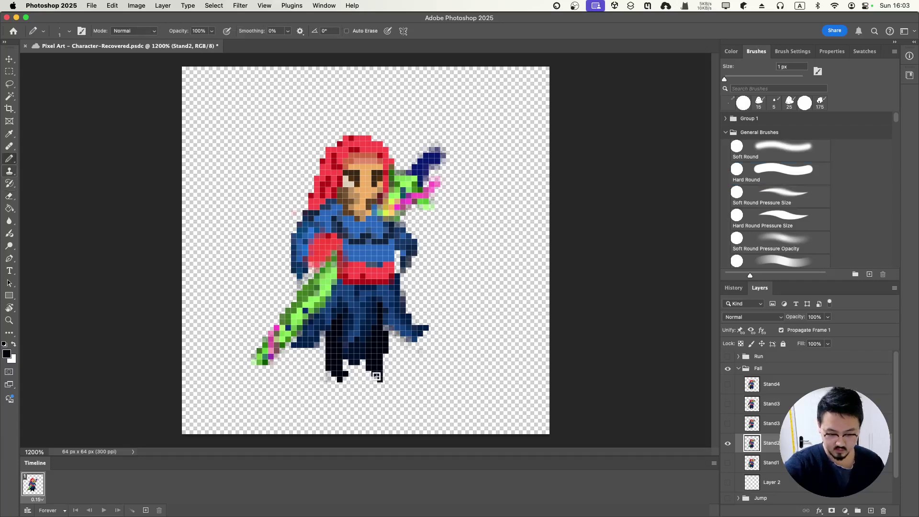
{"action": "left_click_drag", "start_coordinate": [380, 376], "coordinate": [386, 379]}
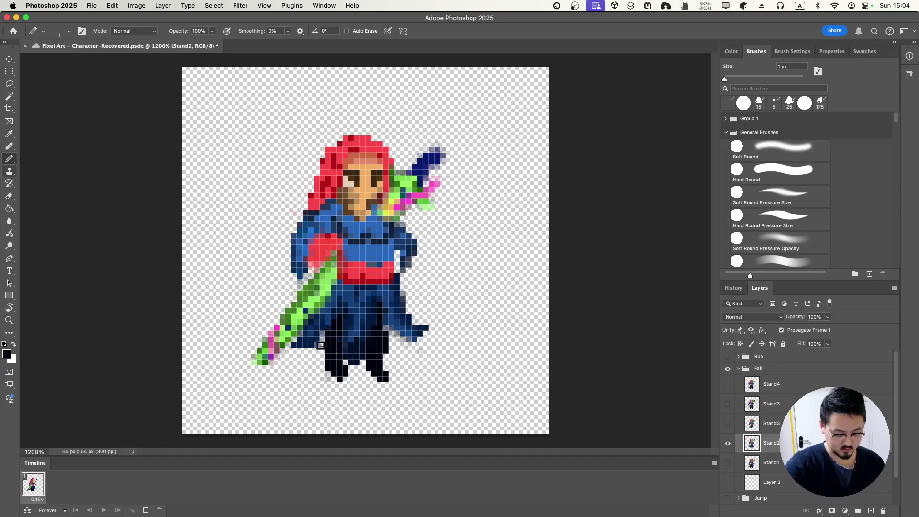
{"action": "key", "text": "e"}
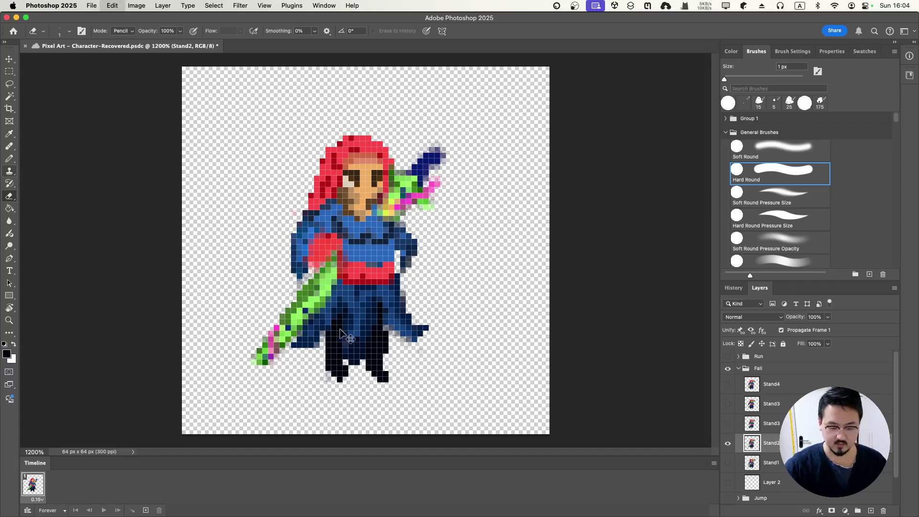
{"action": "key", "text": "super+z"}
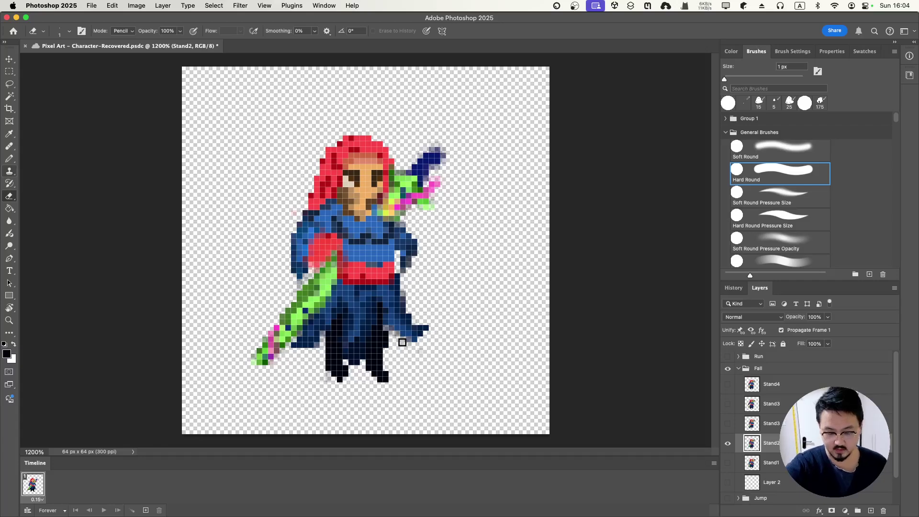
- Fill the gap between the right robe flap and leg with dark blue sampled from the flap, and erase pixels along the flap's underside
{"action": "key", "text": "b"}
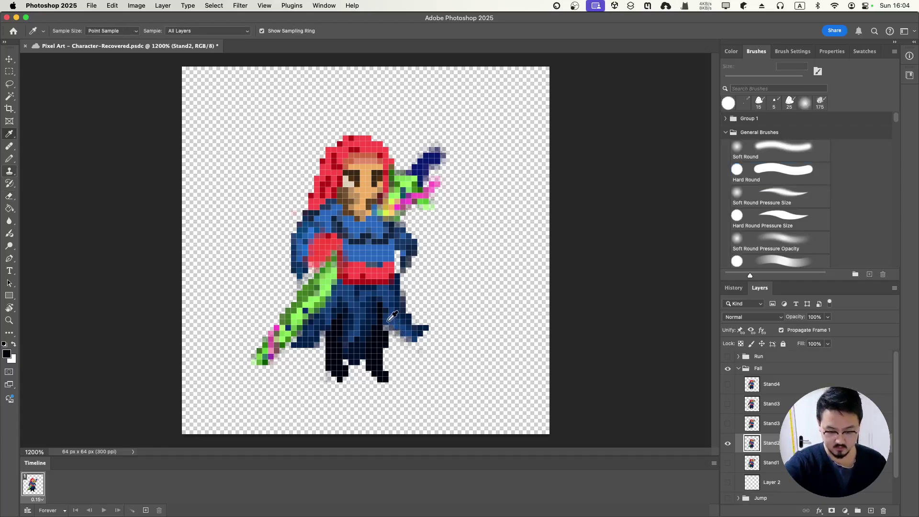
{"action": "left_click", "coordinate": [392, 317], "text": "alt"}
{"action": "left_click", "coordinate": [385, 329]}
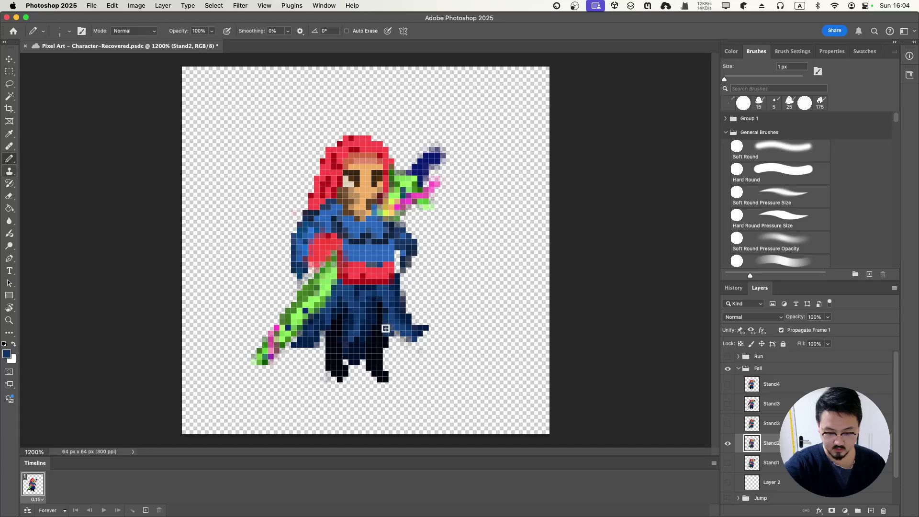
{"action": "key", "text": "e"}
{"action": "left_click", "coordinate": [418, 338]}
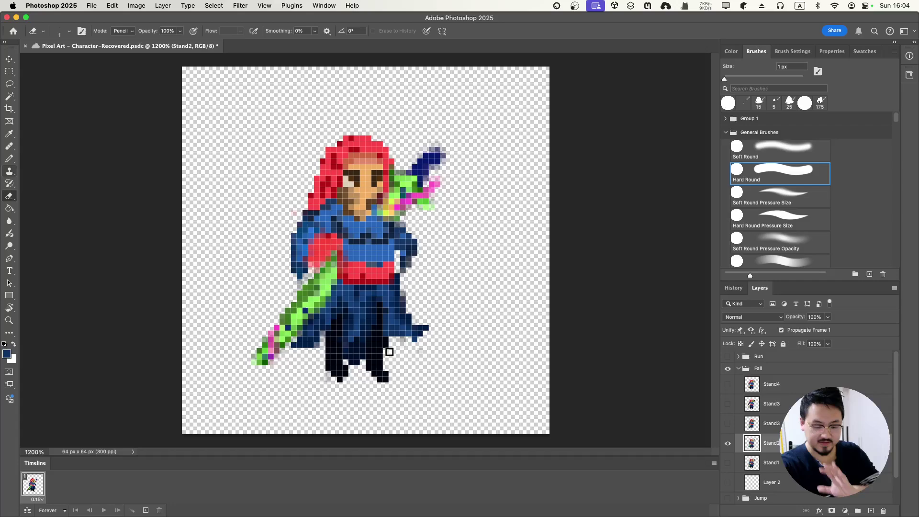
- Select the lower right leg and foot, and move them up by one pixel
{"action": "key", "text": "l"}
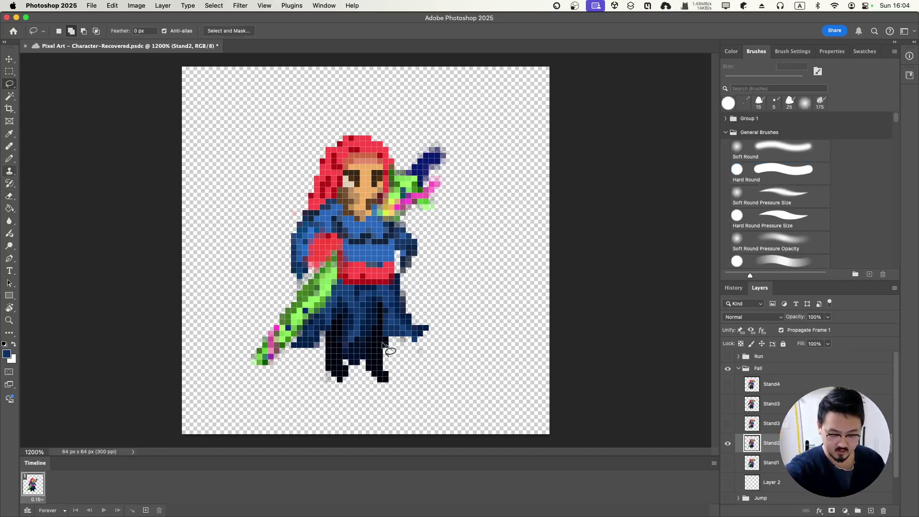
{"action": "mouse_move", "coordinate": [380, 345]}
{"action": "left_mouse_down"}
{"action": "mouse_move", "coordinate": [366, 378]}
{"action": "mouse_move", "coordinate": [386, 390]}
{"action": "mouse_move", "coordinate": [396, 353]}
{"action": "mouse_move", "coordinate": [377, 347]}
{"action": "left_mouse_up"}
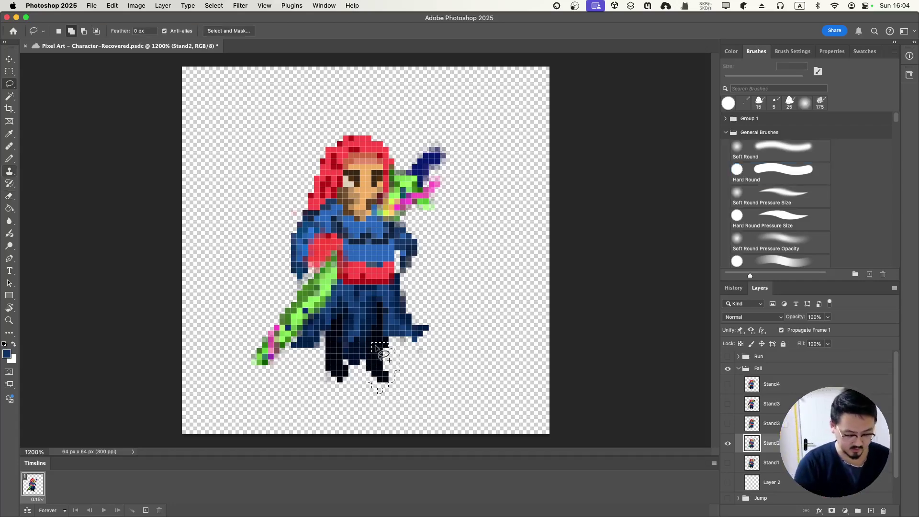
{"action": "key", "text": "super+t"}
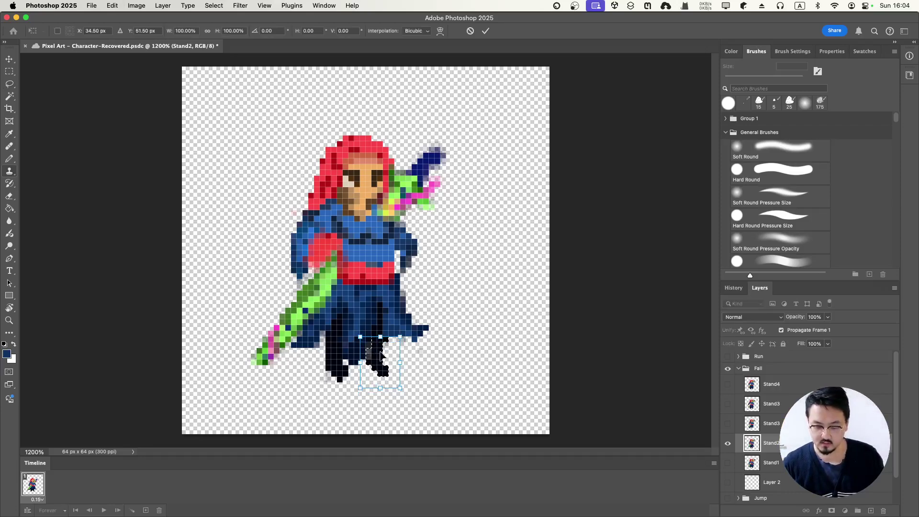
{"action": "key", "text": "Return"}
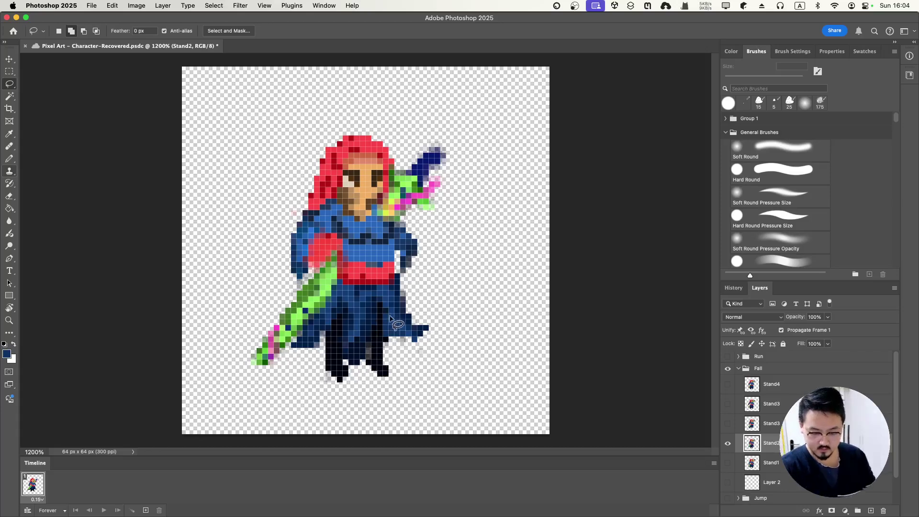
- Sample near-black from the right leg and repaint the leg's faded pixels with it
{"action": "key", "text": "i"}
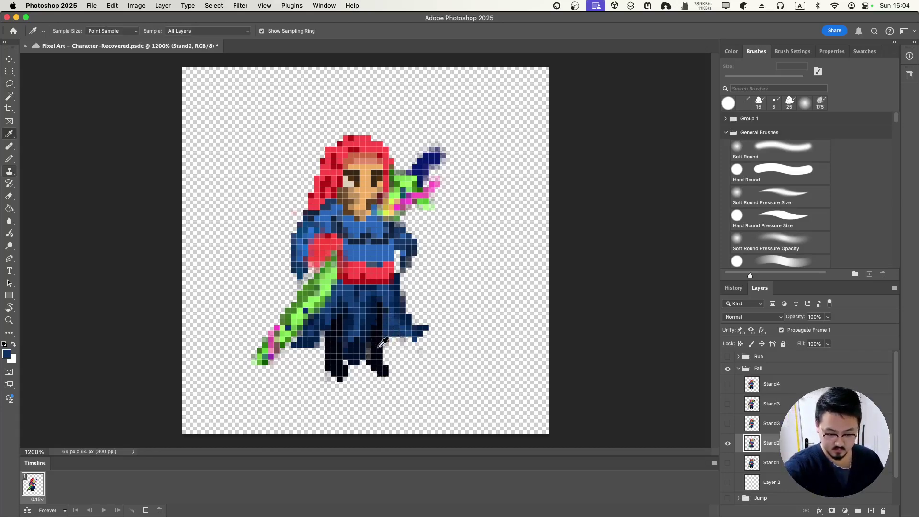
{"action": "left_click", "coordinate": [378, 343]}
{"action": "key", "text": "b"}
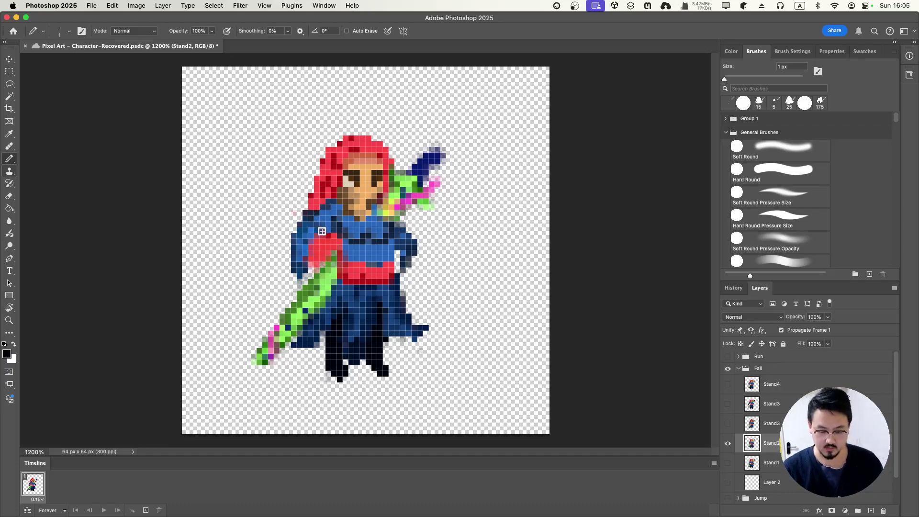
- Erase the lower part of the red area between the left arm and the torso
{"action": "key", "text": "e"}
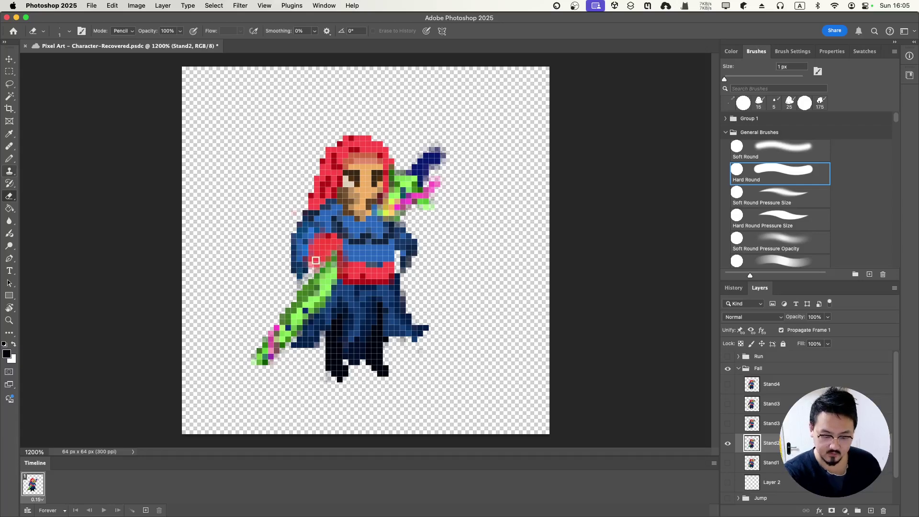
{"action": "mouse_move", "coordinate": [313, 267]}
{"action": "left_mouse_down"}
{"action": "mouse_move", "coordinate": [328, 253]}
{"action": "mouse_move", "coordinate": [316, 257]}
{"action": "mouse_move", "coordinate": [320, 247]}
{"action": "mouse_move", "coordinate": [313, 255]}
{"action": "left_mouse_up"}
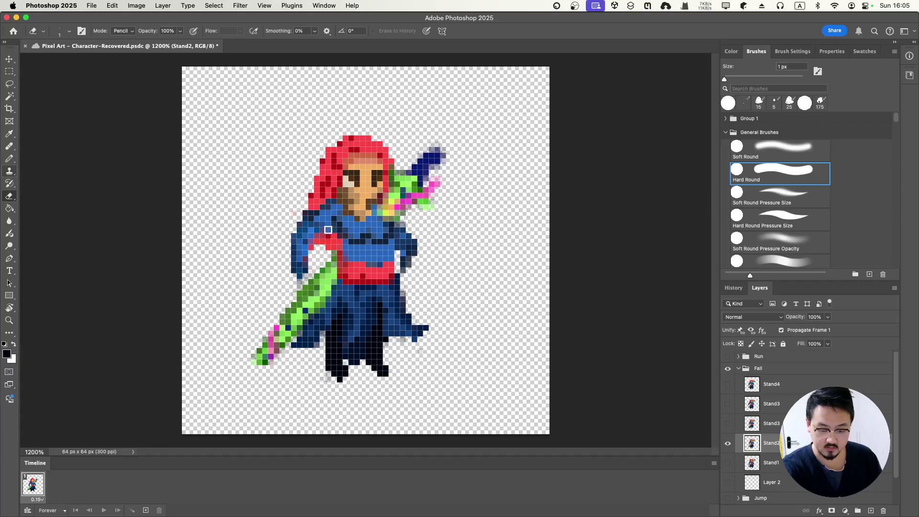
- Draw a wind-blown hair strand extending left above the shoulder with bright red sampled from the hair, and shade it with sampled dark red
{"action": "key", "text": "b"}
{"action": "left_click", "coordinate": [313, 199], "text": "alt"}
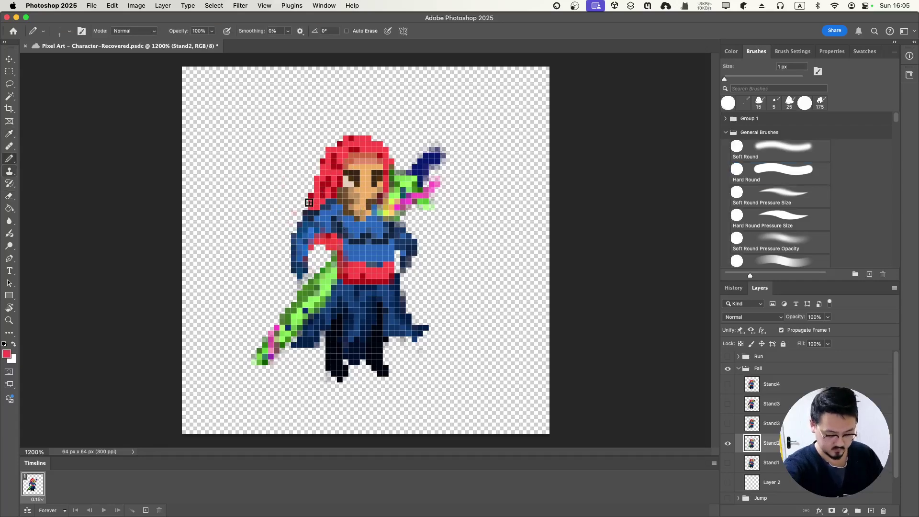
{"action": "mouse_move", "coordinate": [308, 202]}
{"action": "left_mouse_down"}
{"action": "mouse_move", "coordinate": [286, 210]}
{"action": "mouse_move", "coordinate": [299, 211]}
{"action": "mouse_move", "coordinate": [282, 213]}
{"action": "mouse_move", "coordinate": [296, 220]}
{"action": "mouse_move", "coordinate": [290, 212]}
{"action": "mouse_move", "coordinate": [319, 183]}
{"action": "mouse_move", "coordinate": [291, 214]}
{"action": "mouse_move", "coordinate": [273, 191]}
{"action": "left_mouse_up"}
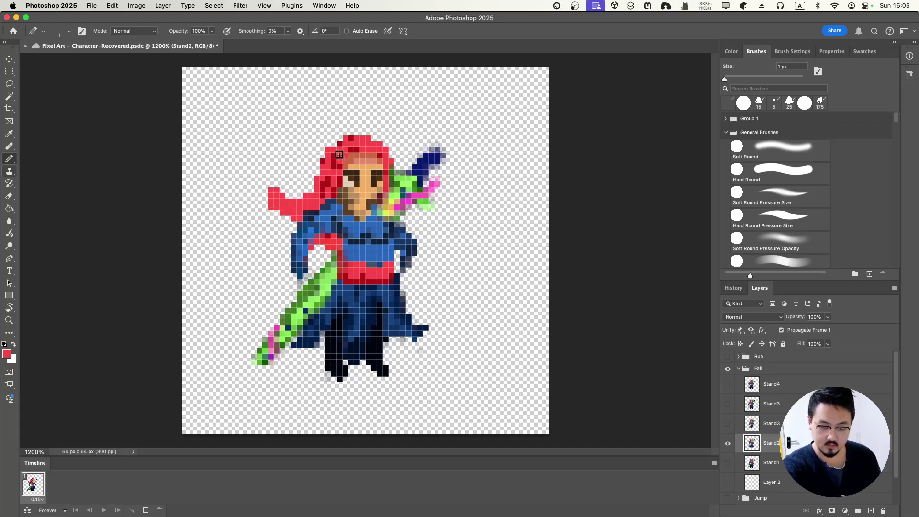
{"action": "left_click", "coordinate": [328, 182], "text": "alt"}
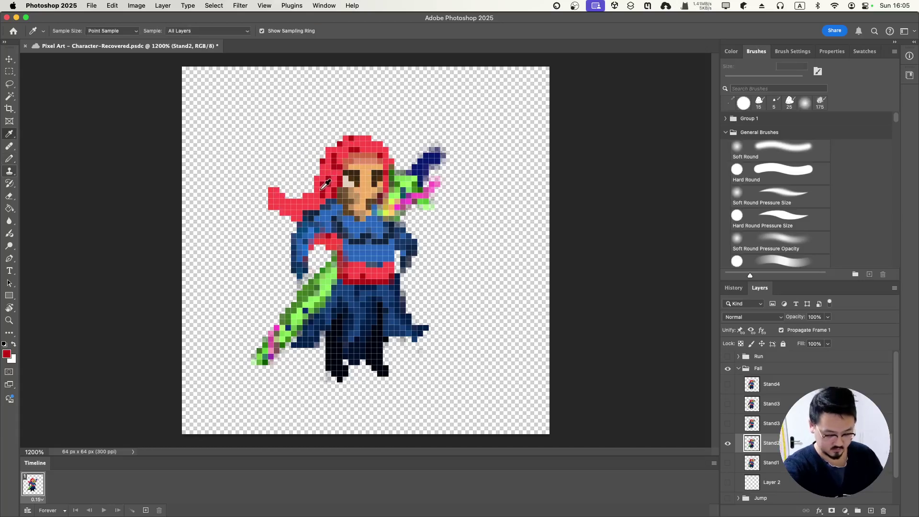
{"action": "mouse_move", "coordinate": [270, 190]}
{"action": "left_mouse_down"}
{"action": "mouse_move", "coordinate": [294, 215]}
{"action": "mouse_move", "coordinate": [297, 192]}
{"action": "mouse_move", "coordinate": [287, 201]}
{"action": "mouse_move", "coordinate": [312, 202]}
{"action": "mouse_move", "coordinate": [329, 166]}
{"action": "left_mouse_up"}
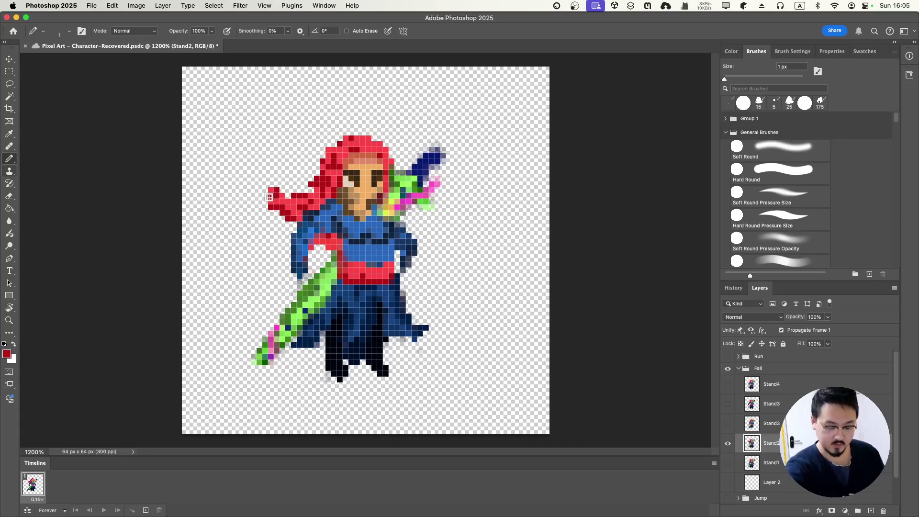
- Erase the outermost pixels at the left tip of the wind-blown hair strand
{"action": "key", "text": "e"}
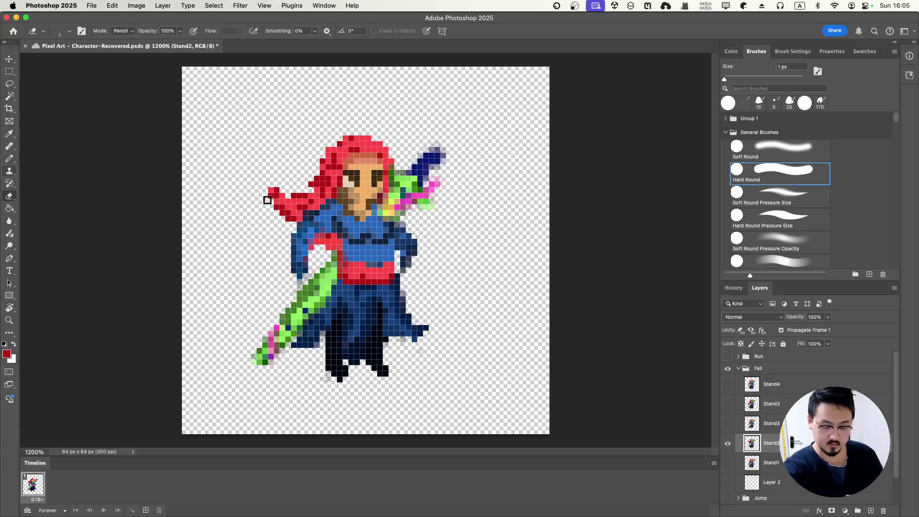
{"action": "left_click", "coordinate": [267, 191]}
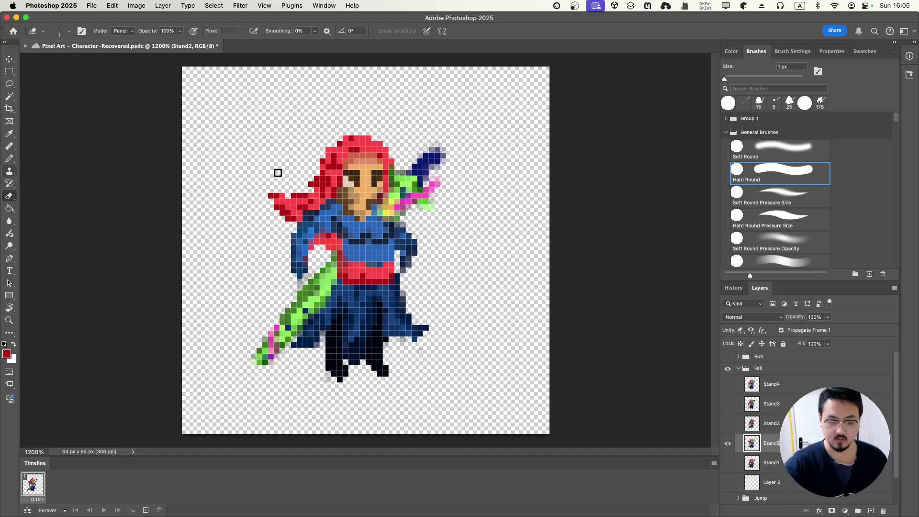
{"action": "key", "text": "super+z"}
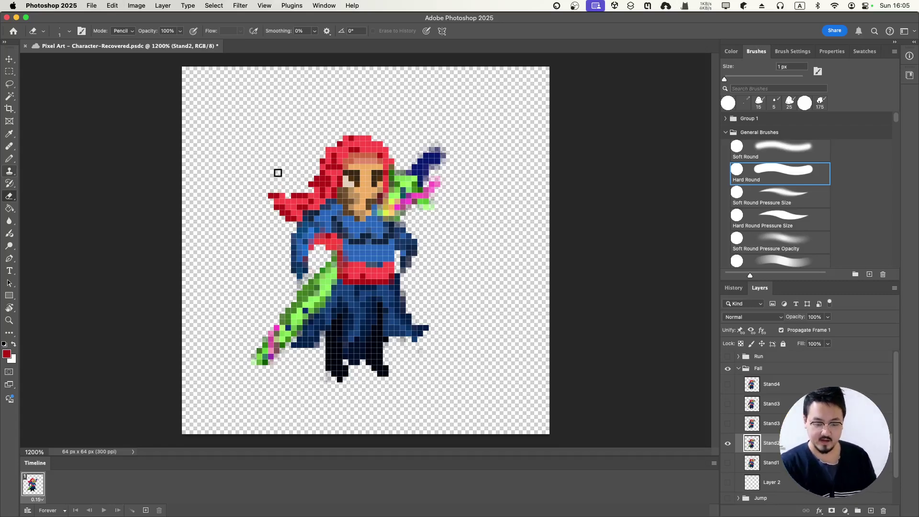
{"action": "key", "text": "super+z"}
{"action": "key", "text": "super+shift+z"}
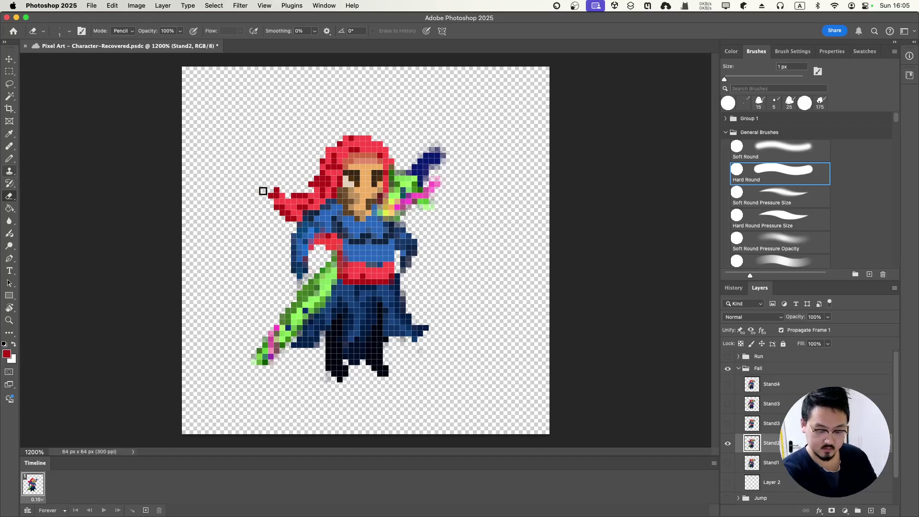
{"action": "left_click", "coordinate": [270, 193]}
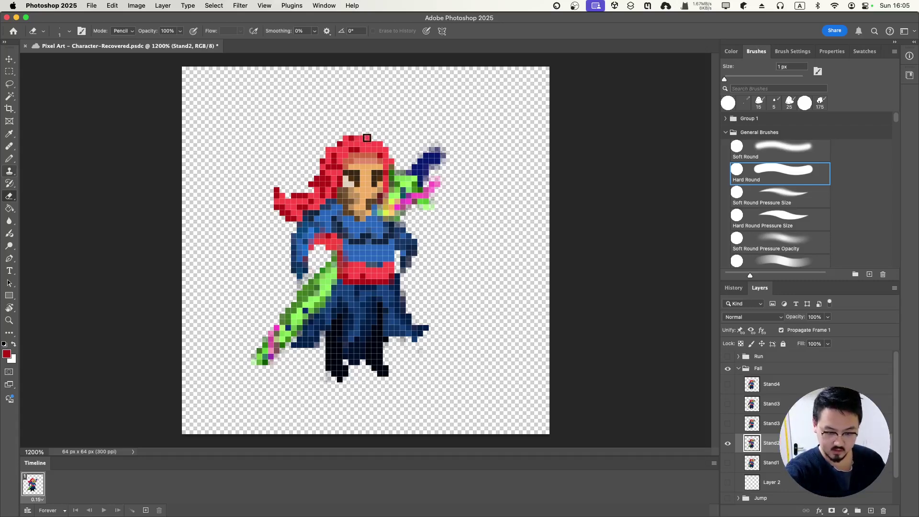
{"action": "key", "text": "l"}
{"action": "mouse_move", "coordinate": [367, 132]}
{"action": "left_mouse_down"}
{"action": "mouse_move", "coordinate": [365, 143]}
{"action": "mouse_move", "coordinate": [386, 144]}
{"action": "mouse_move", "coordinate": [370, 125]}
{"action": "left_mouse_up"}
{"action": "key", "text": "super+t"}
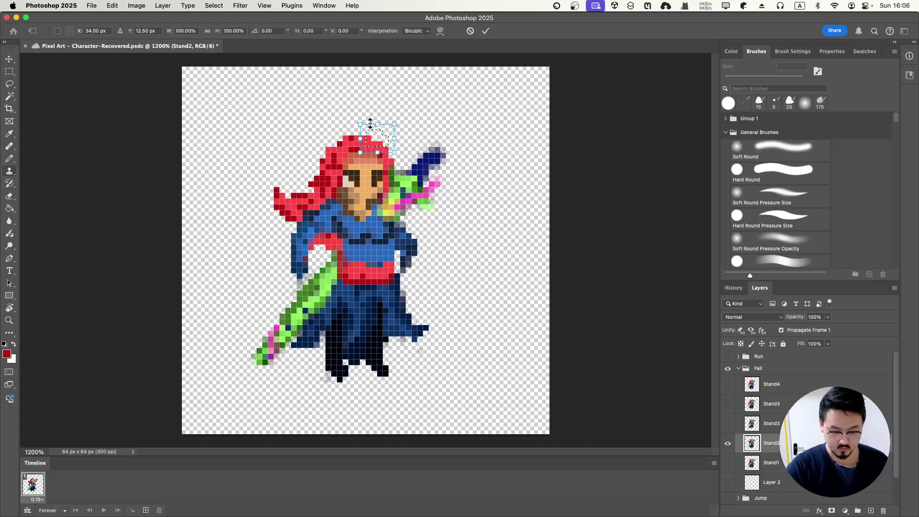
{"action": "key", "text": "Down"}
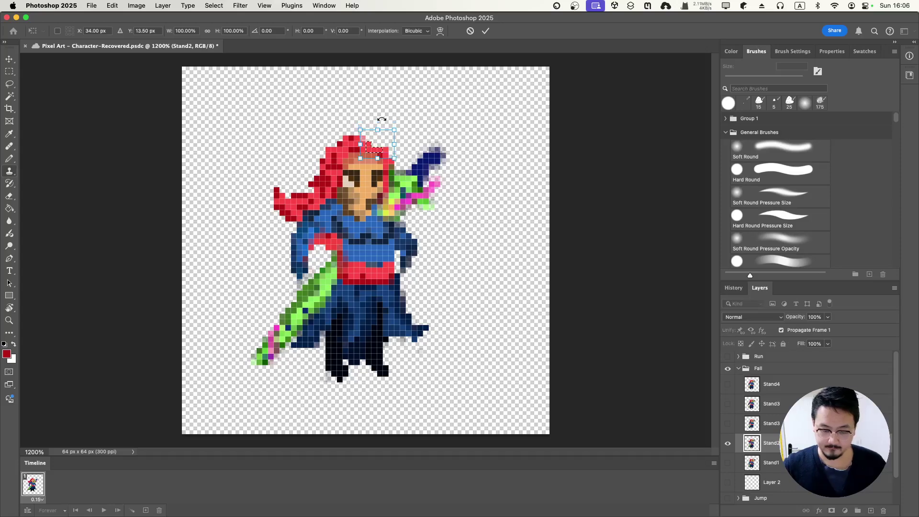
{"action": "key", "text": "Up"}
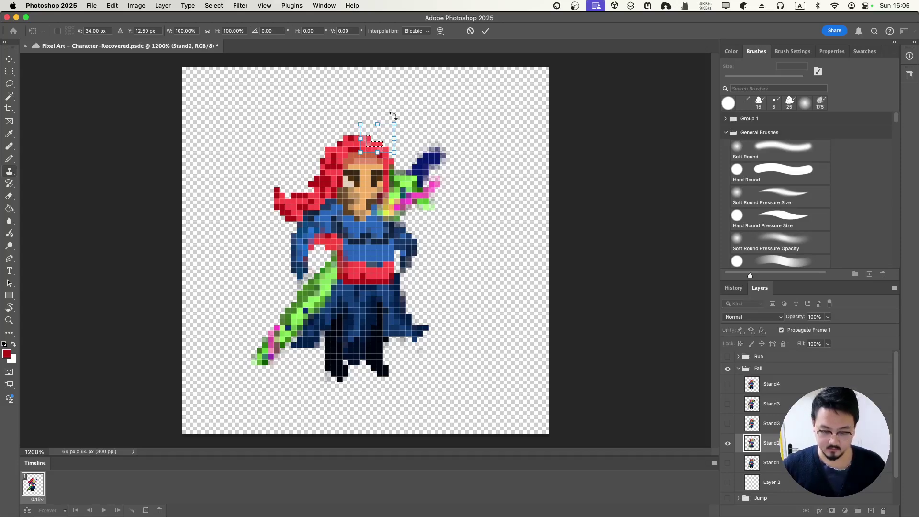
{"action": "key", "text": "l"}
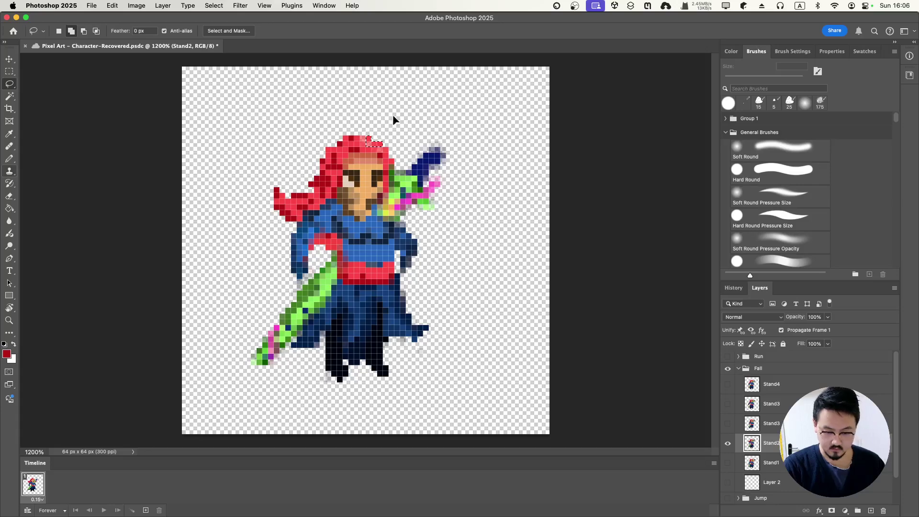
- Sample dark red from the top of the hair and paint shading pixels across the crown
{"action": "key", "text": "i"}
{"action": "left_click", "coordinate": [356, 133]}
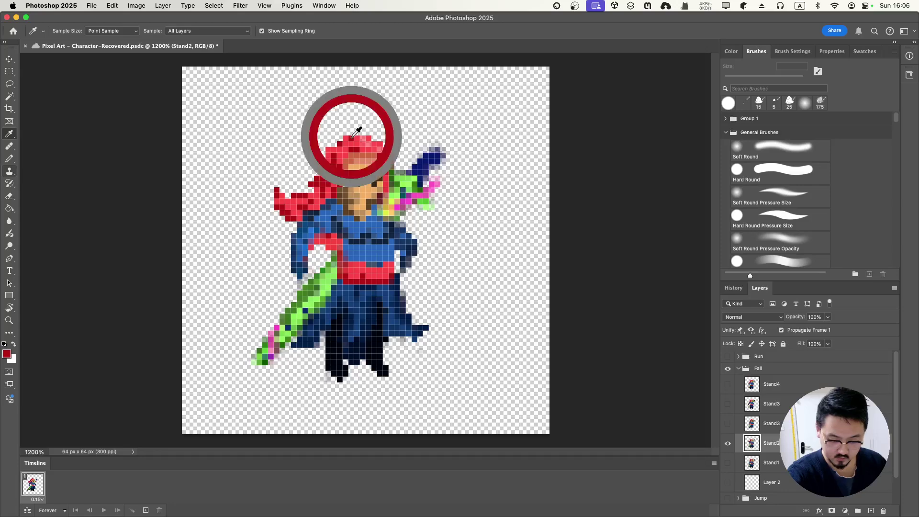
{"action": "key", "text": "b"}
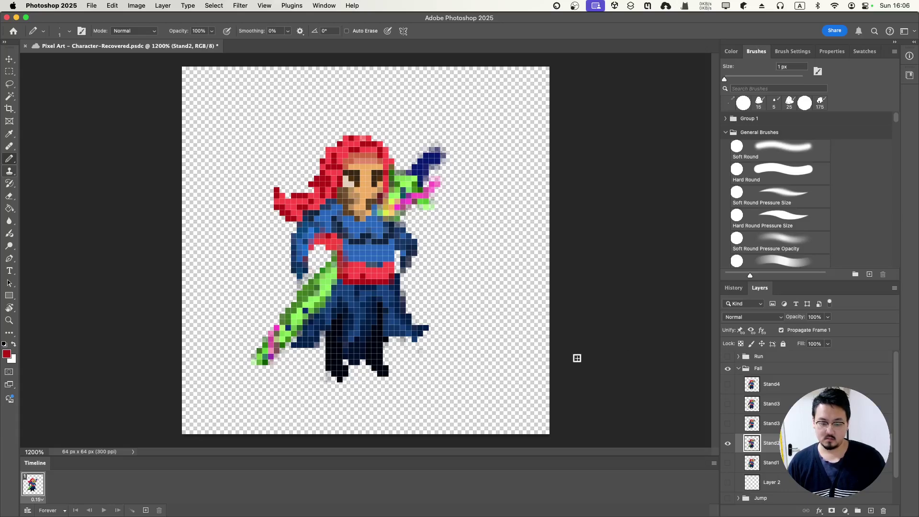
- Select the sword blade beside the left leg, shift it one pixel left and up, and rotate it about 2.65°
{"action": "key", "text": "l"}
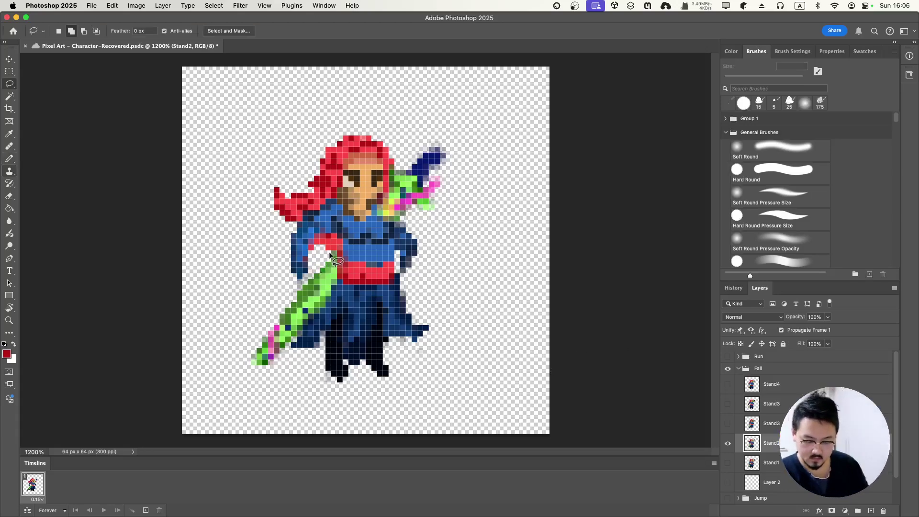
{"action": "mouse_move", "coordinate": [330, 253]}
{"action": "left_mouse_down"}
{"action": "mouse_move", "coordinate": [288, 301]}
{"action": "mouse_move", "coordinate": [255, 360]}
{"action": "mouse_move", "coordinate": [261, 371]}
{"action": "mouse_move", "coordinate": [333, 292]}
{"action": "mouse_move", "coordinate": [332, 254]}
{"action": "left_mouse_up"}
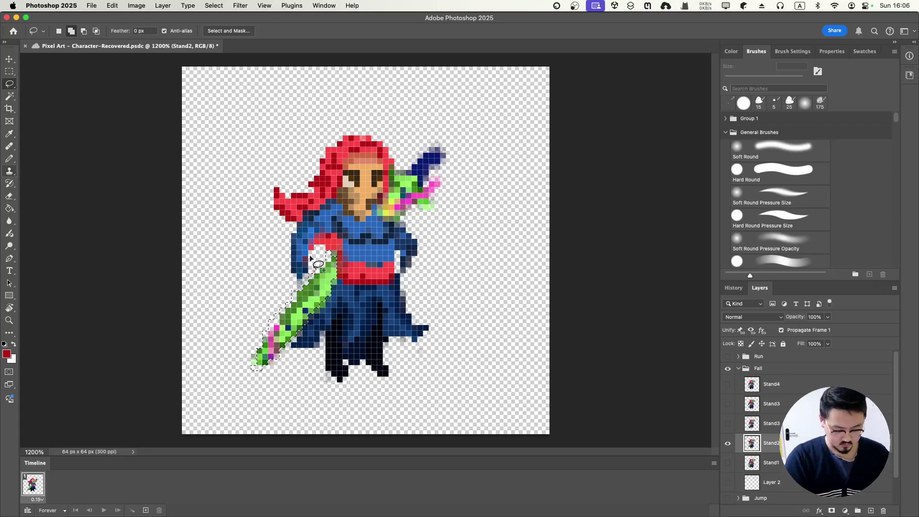
{"action": "key", "text": "super+t"}
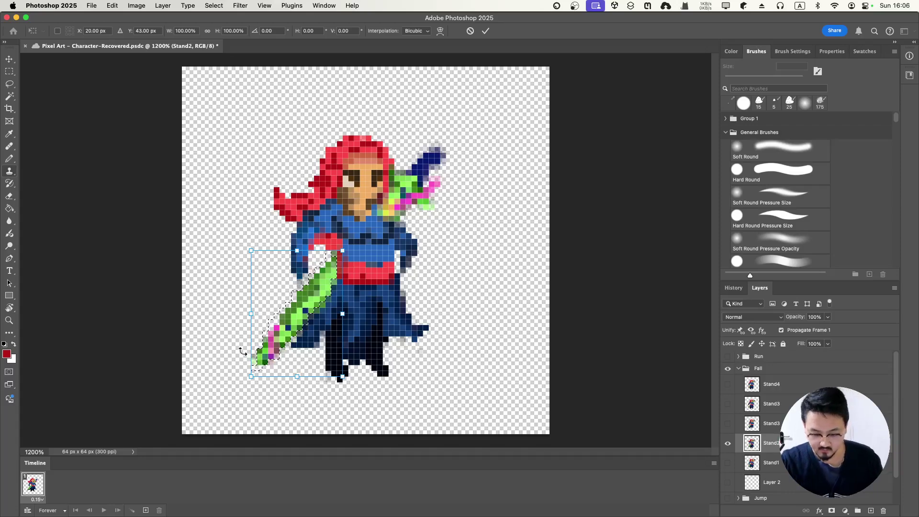
{"action": "left_click_drag", "start_coordinate": [254, 384], "coordinate": [234, 389]}
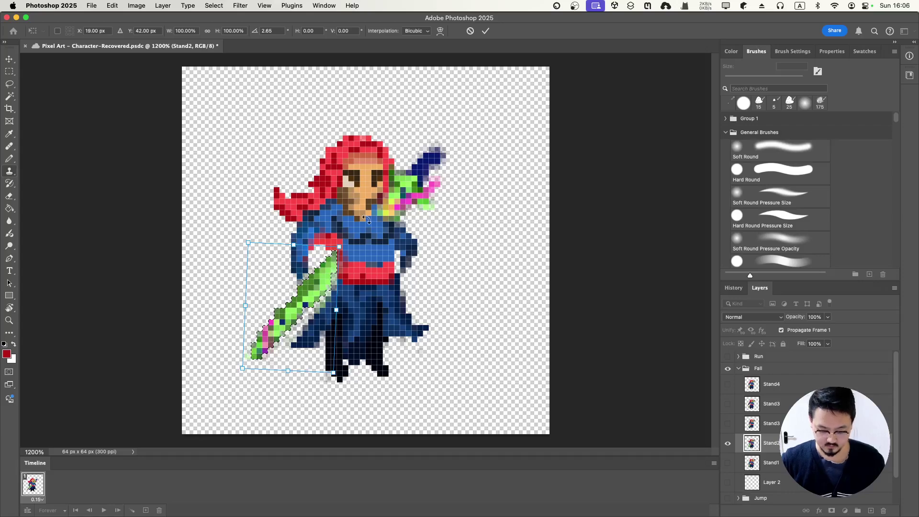
{"action": "key", "text": "Return"}
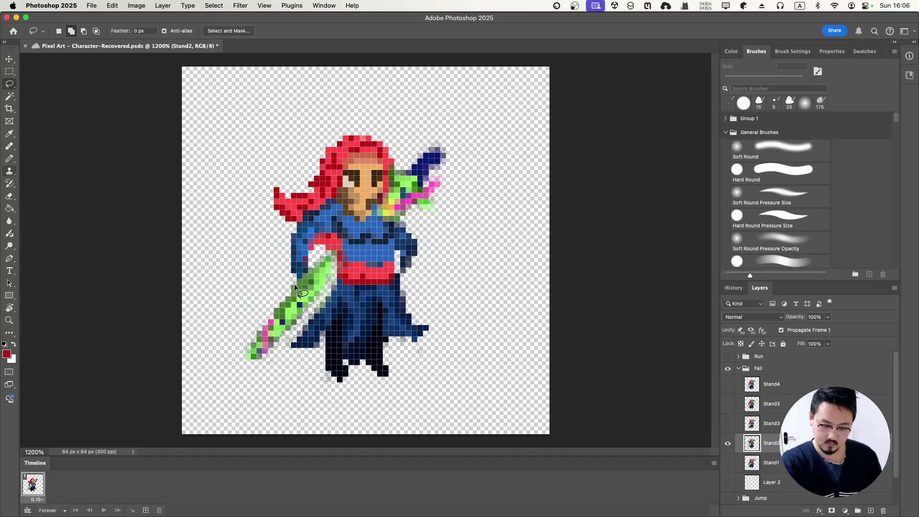
- Clean up the rotated sword blade, repainting its faded pixels with sampled bright green and dark green
{"action": "key", "text": "e"}
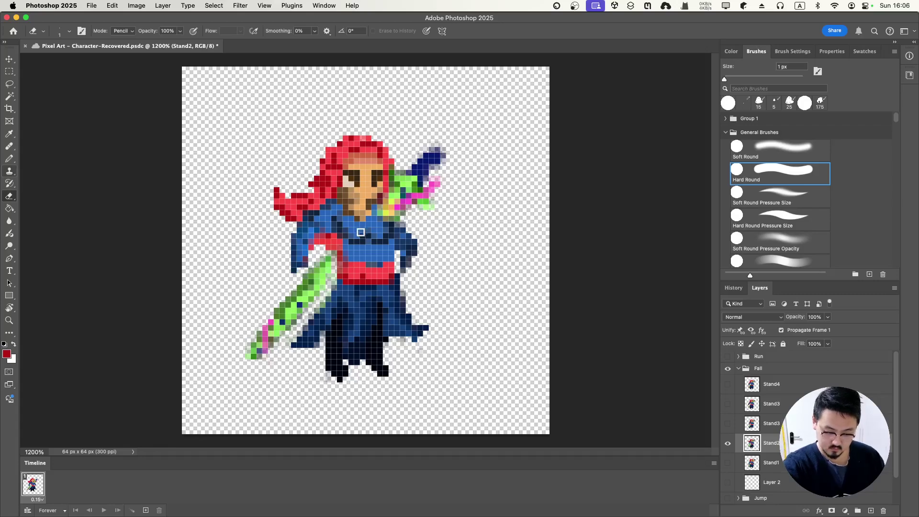
{"action": "key", "text": "i"}
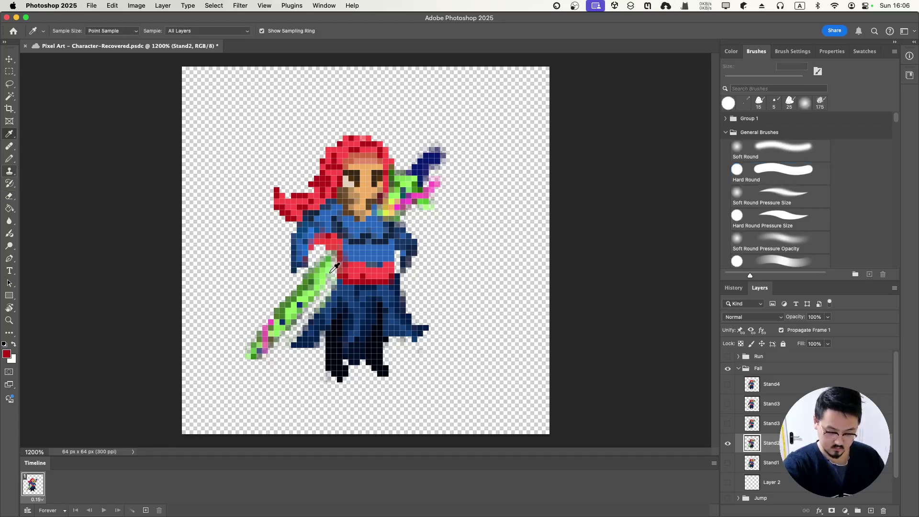
{"action": "key", "text": "b"}
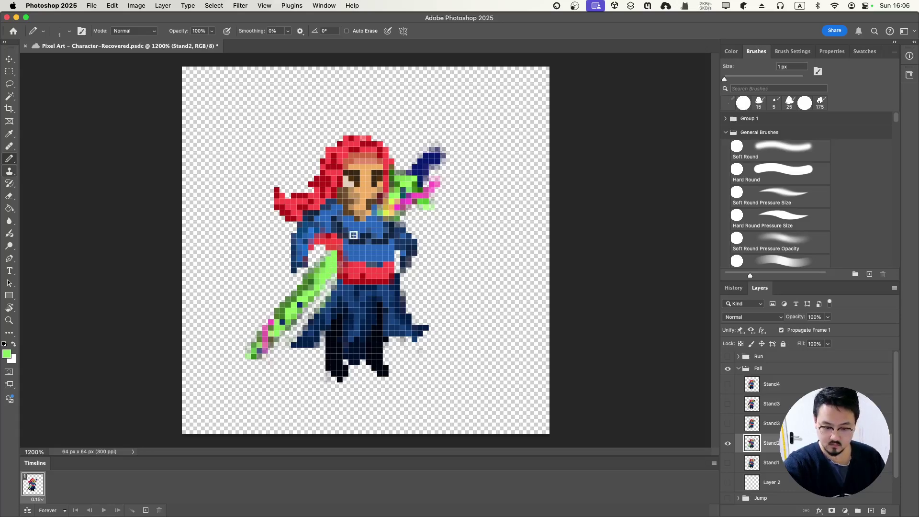
{"action": "left_click", "coordinate": [306, 283], "text": "alt"}
{"action": "mouse_move", "coordinate": [305, 308]}
{"action": "left_mouse_down"}
{"action": "mouse_move", "coordinate": [277, 342]}
{"action": "mouse_move", "coordinate": [330, 281]}
{"action": "mouse_move", "coordinate": [327, 257]}
{"action": "left_mouse_up"}
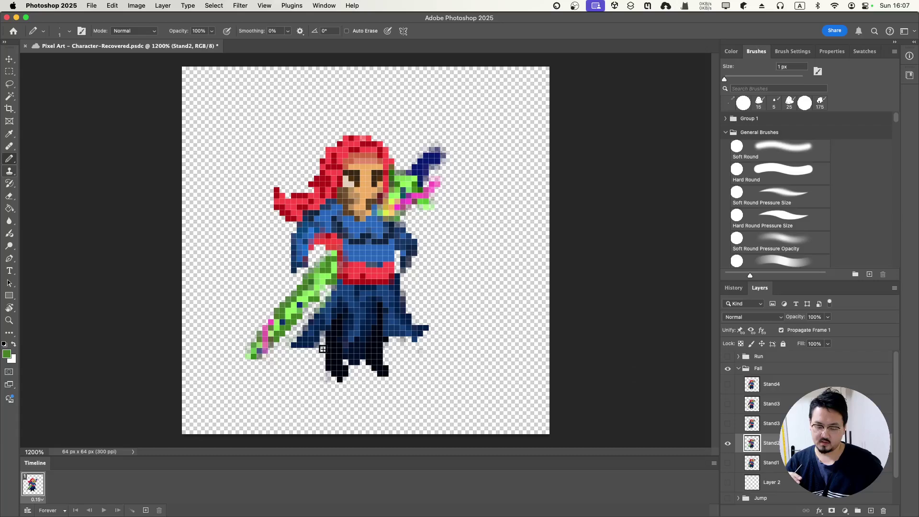
{"action": "key", "text": "l"}
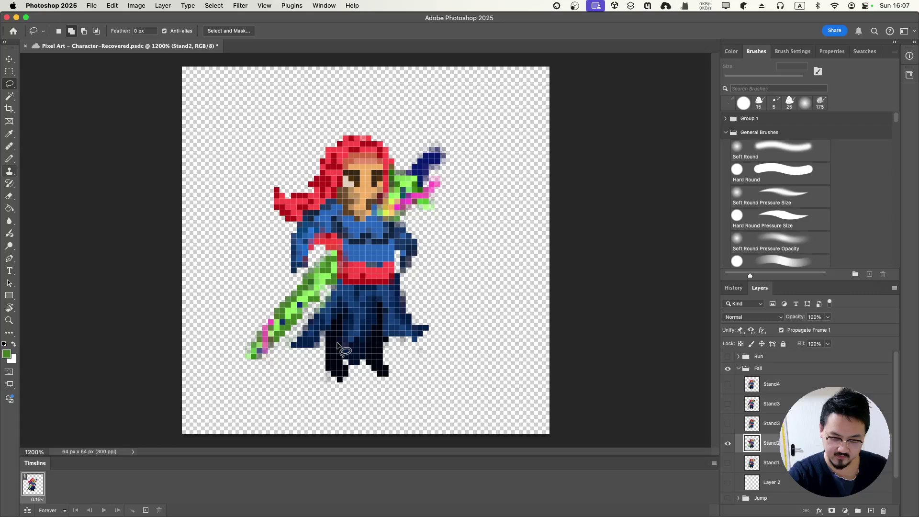
{"action": "mouse_move", "coordinate": [341, 341]}
{"action": "left_mouse_down"}
{"action": "mouse_move", "coordinate": [318, 371]}
{"action": "mouse_move", "coordinate": [346, 391]}
{"action": "mouse_move", "coordinate": [351, 371]}
{"action": "mouse_move", "coordinate": [340, 341]}
{"action": "left_mouse_up"}
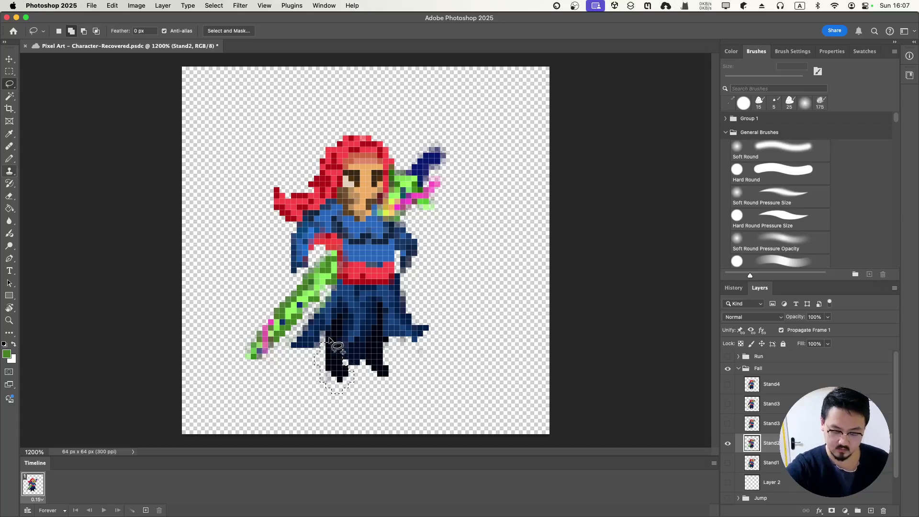
{"action": "key", "text": "super+t"}
{"action": "key", "text": "Left"}
{"action": "key", "text": "Up"}
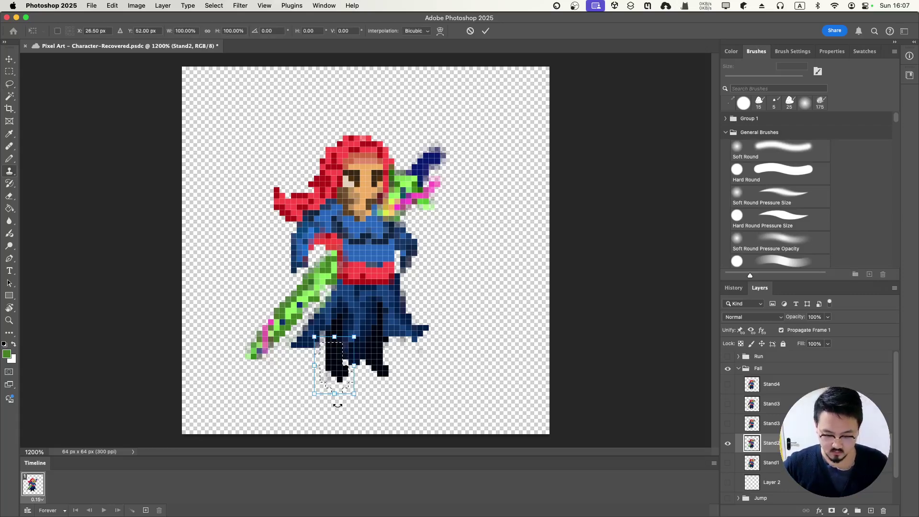
{"action": "left_click_drag", "start_coordinate": [335, 400], "coordinate": [332, 405]}
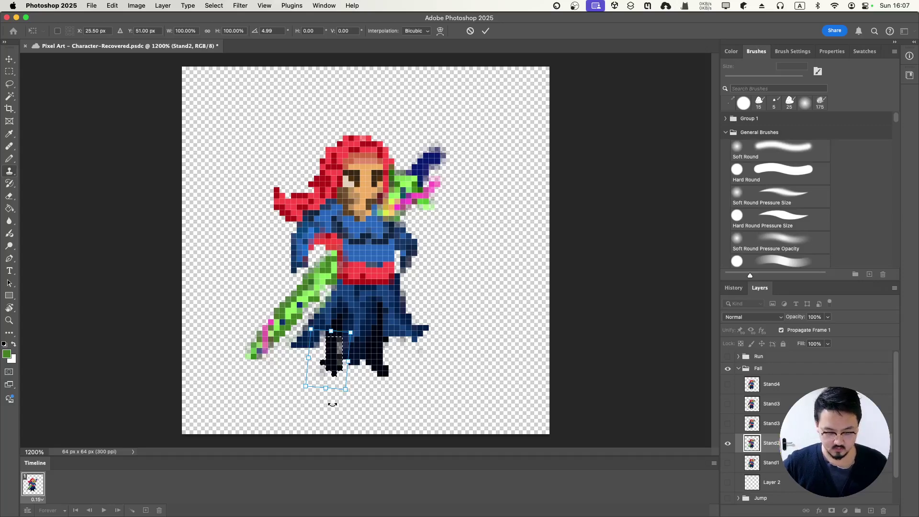
{"action": "key", "text": "Return"}
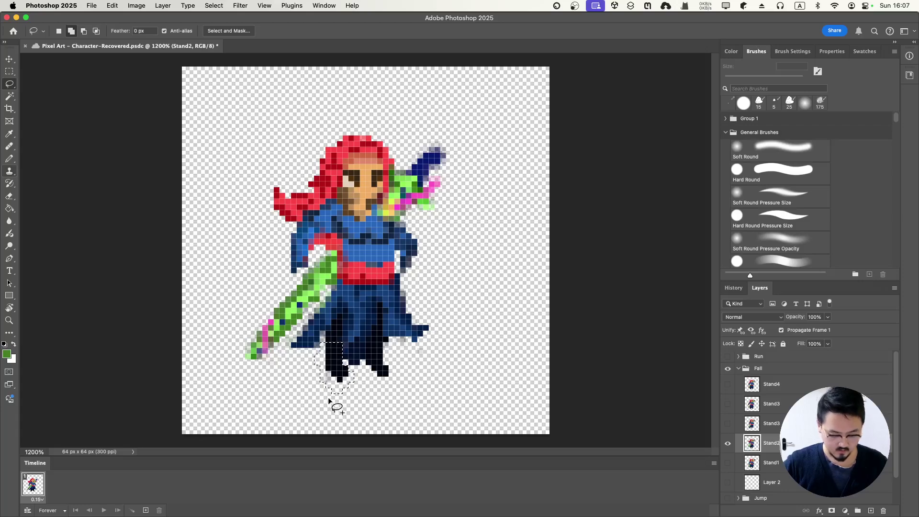
{"action": "key", "text": "super+d"}
- Erase pixels along the left leg and the hem between the legs, undo the last erasure, and retouch the robe with its sampled blue
{"action": "key", "text": "e"}
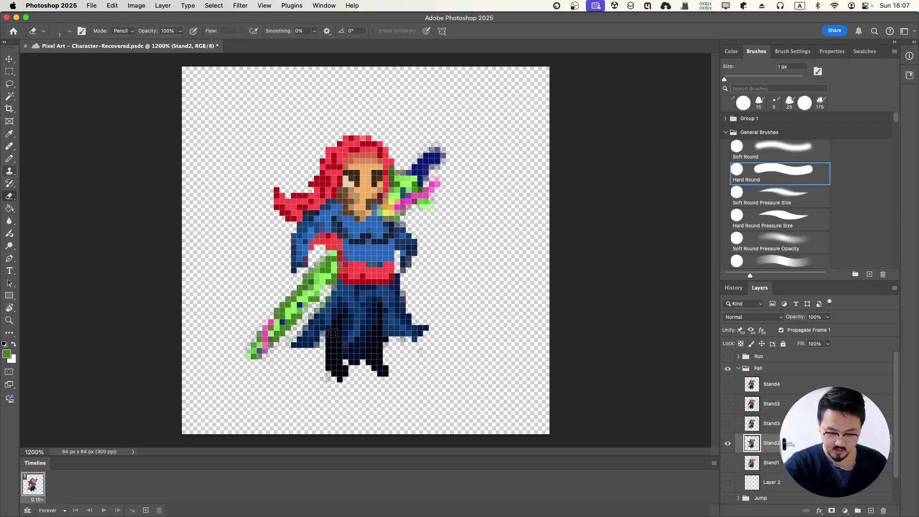
{"action": "left_click", "coordinate": [326, 350]}
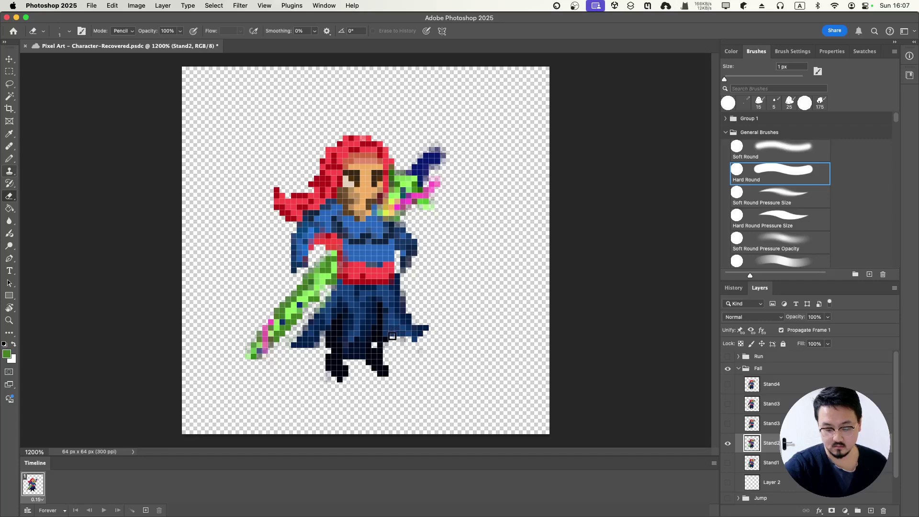
{"action": "key", "text": "super+z"}
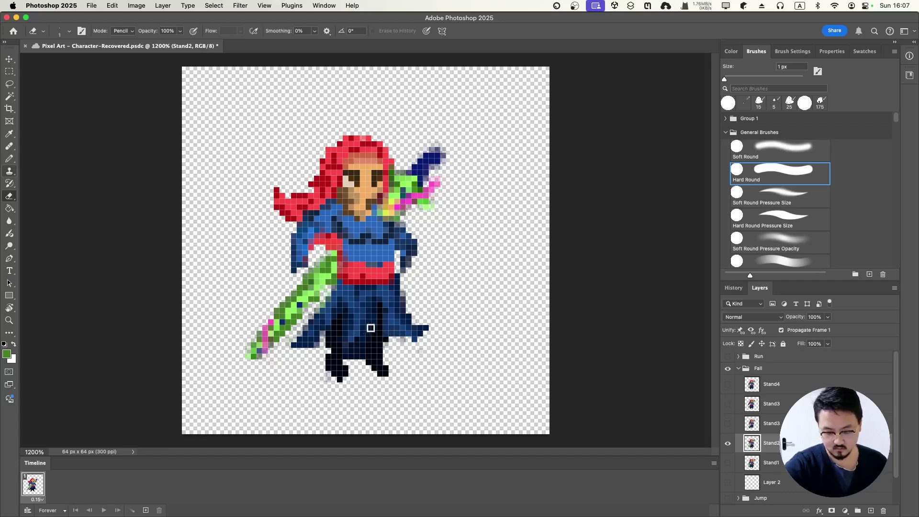
{"action": "key", "text": "b"}
{"action": "left_click", "coordinate": [358, 332], "text": "alt"}
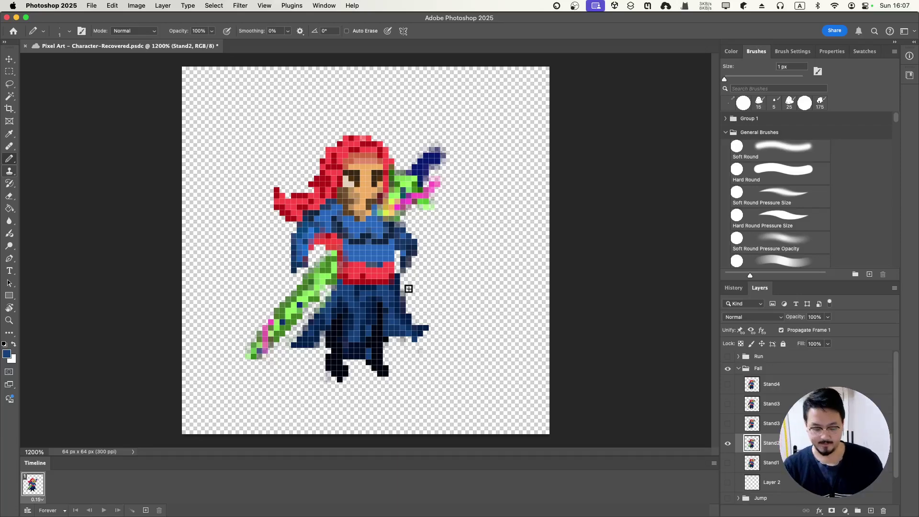
- Review the whole Stand2 sprite and compare it in turn with the Stand3 frame above and the Stand1 frame below
{"action": "key", "text": "super+minus"}
{"action": "key", "text": "super+minus"}
{"action": "key", "text": "super+minus"}
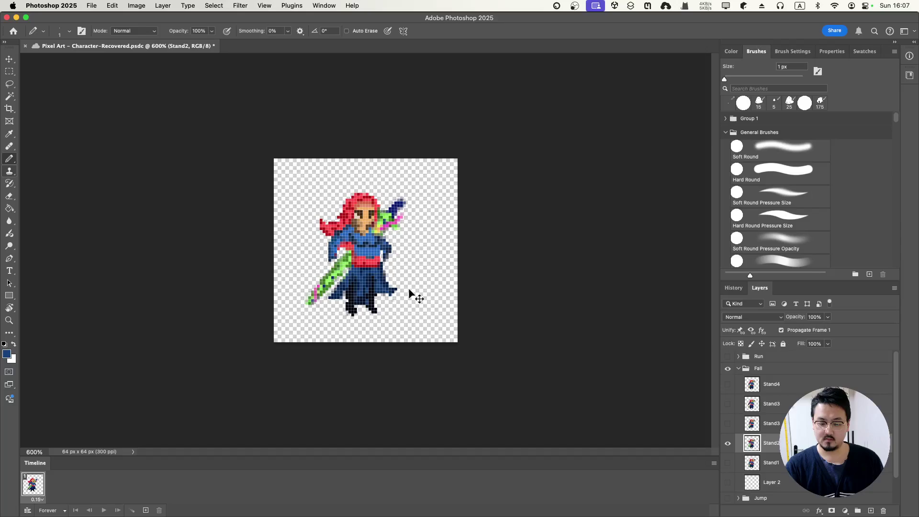
{"action": "key", "text": "super+equal"}
{"action": "key", "text": "super+equal"}
{"action": "key", "text": "super+equal"}
{"action": "key", "text": "super+equal"}
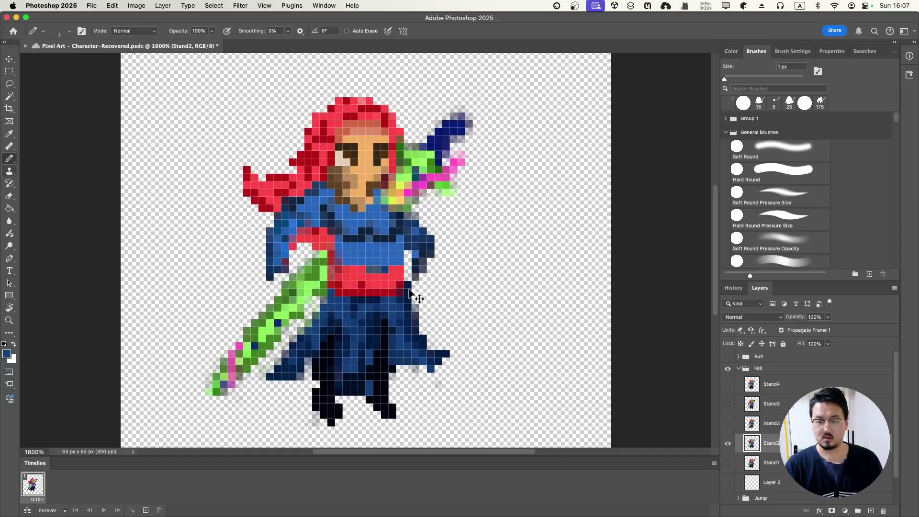
{"action": "key", "text": "super+minus"}
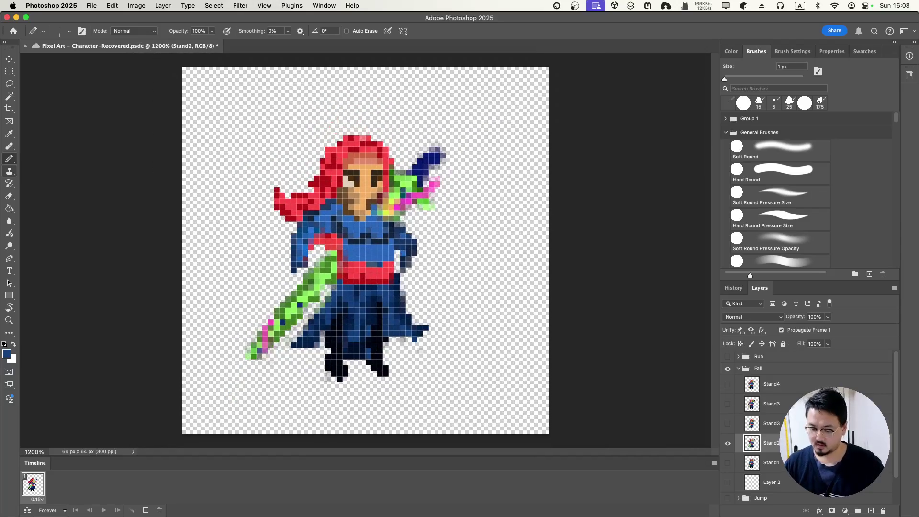
{"action": "left_click", "coordinate": [727, 424]}
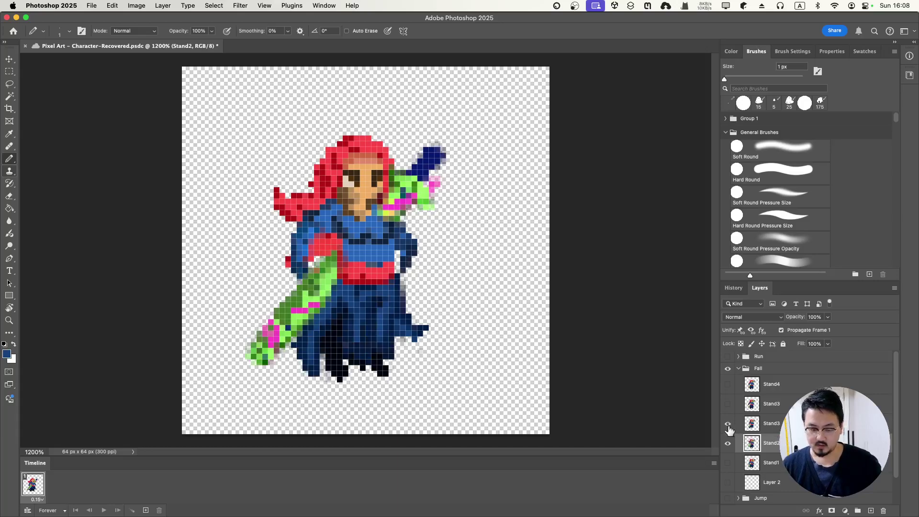
{"action": "left_click", "coordinate": [727, 424]}
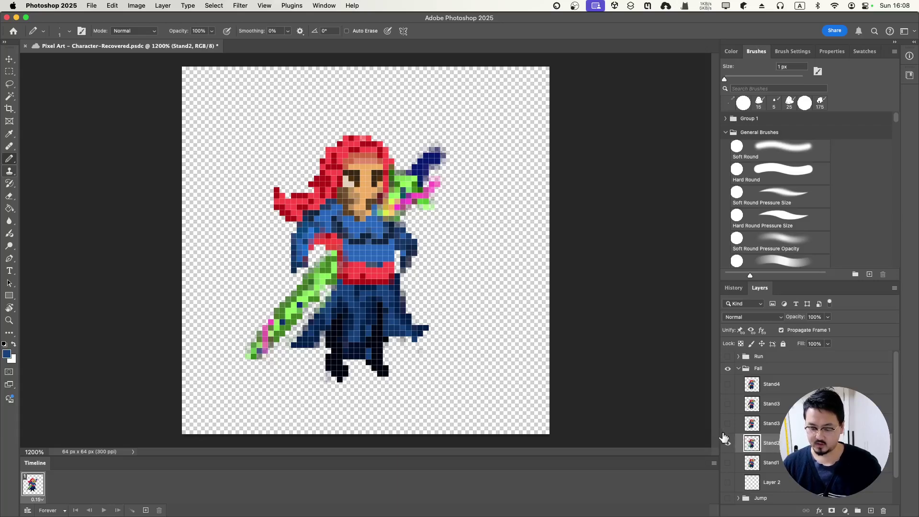
{"action": "left_click", "coordinate": [728, 463]}
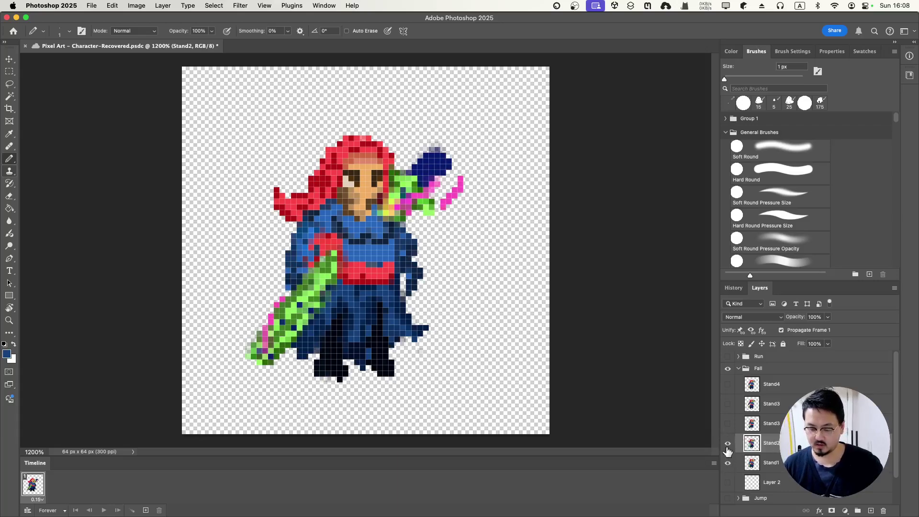
{"action": "left_click", "coordinate": [727, 463]}
- Toggle Stand2 on and off against the Stand3 frame above it to examine the motion between the two
{"action": "left_click", "coordinate": [728, 424]}
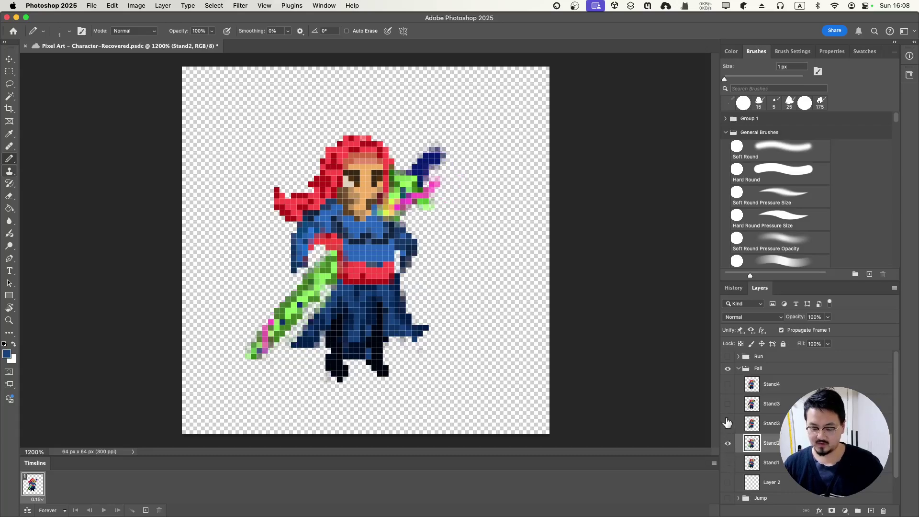
{"action": "left_click", "coordinate": [727, 443]}
{"action": "left_click", "coordinate": [728, 443]}
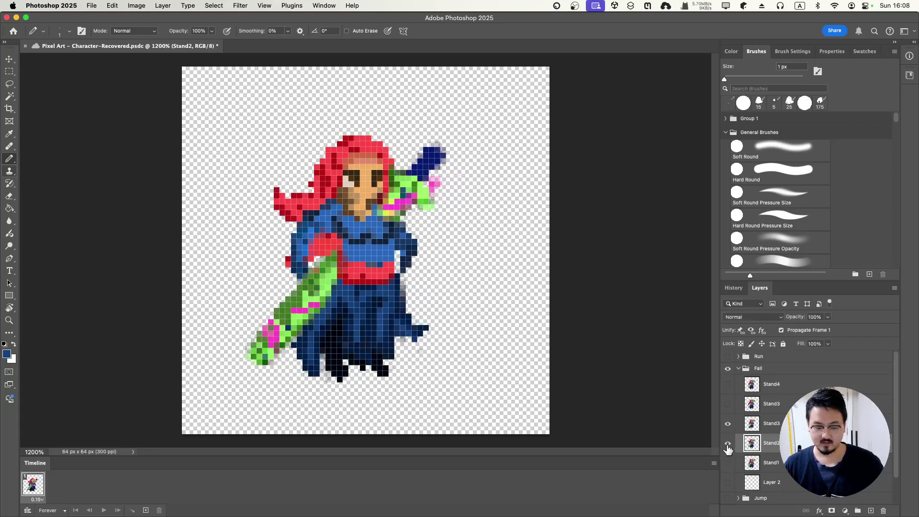
{"action": "left_click", "coordinate": [728, 444]}
{"action": "left_click", "coordinate": [727, 448]}
{"action": "left_click", "coordinate": [727, 447]}
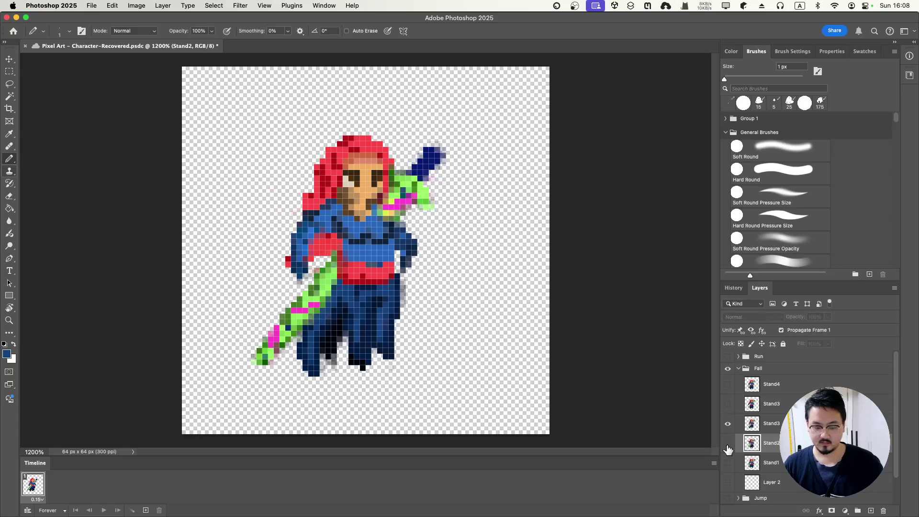
{"action": "left_click", "coordinate": [728, 447]}
{"action": "left_click", "coordinate": [727, 448]}
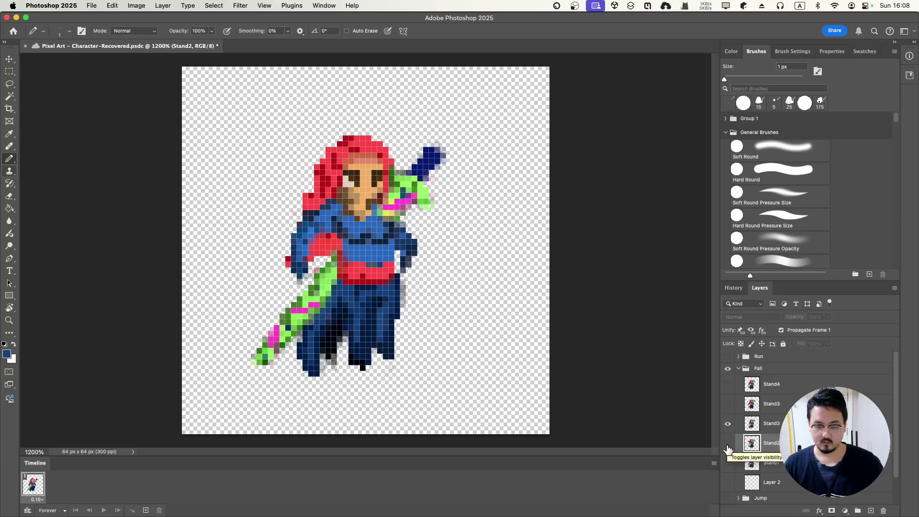
{"action": "left_click", "coordinate": [728, 449]}
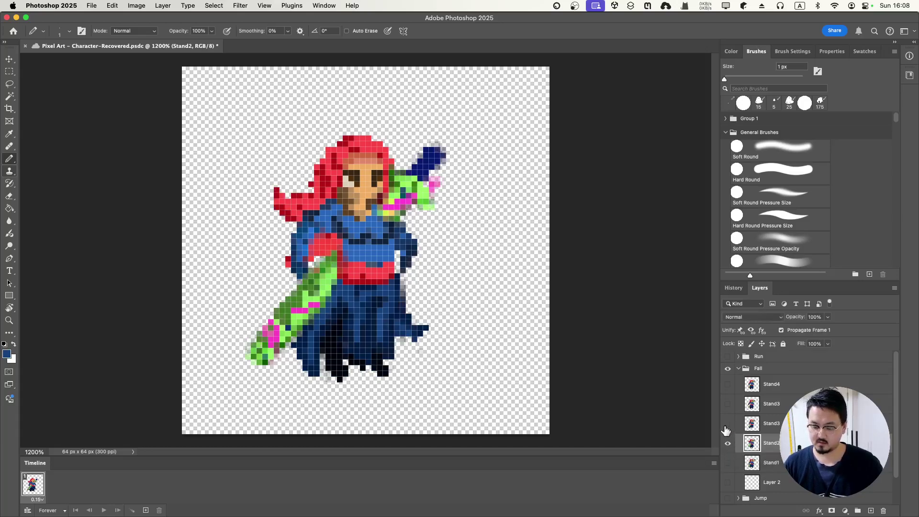
{"action": "left_click", "coordinate": [728, 423]}
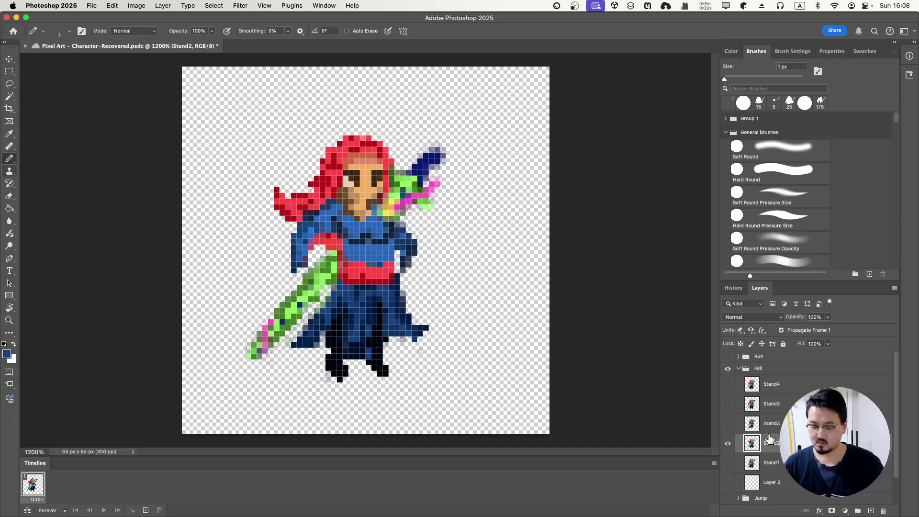
- Delete the two Stand3 layers and the Stand4 layer above Stand2 in the Fall group
{"action": "left_click", "coordinate": [764, 421]}
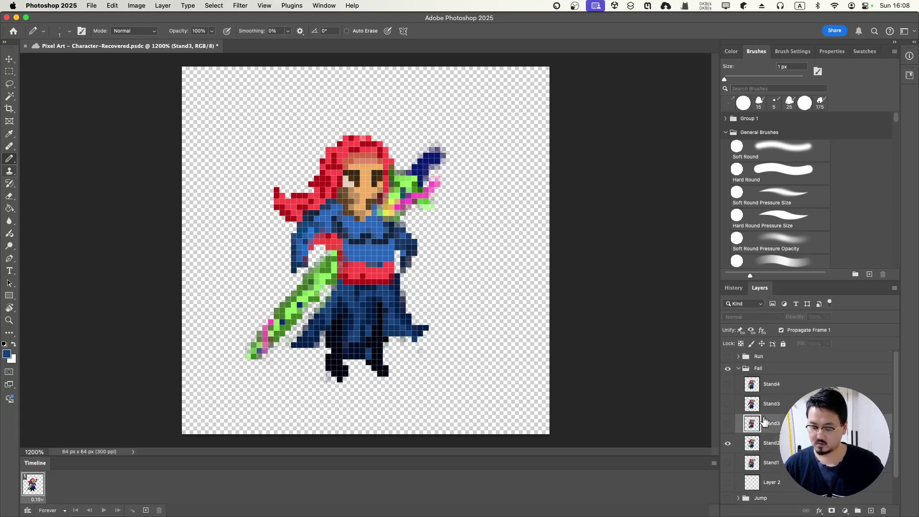
{"action": "left_click", "coordinate": [764, 386], "text": "shift"}
{"action": "right_click", "coordinate": [764, 390]}
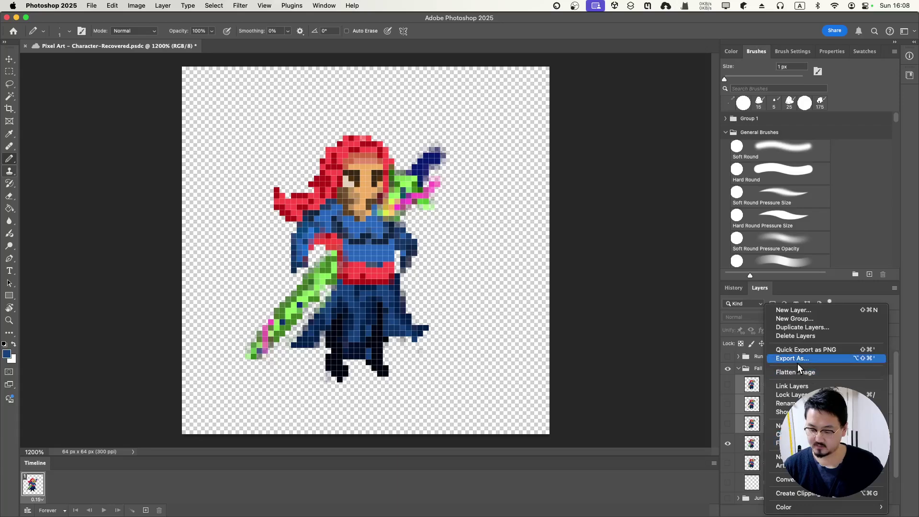
{"action": "left_click", "coordinate": [805, 335]}
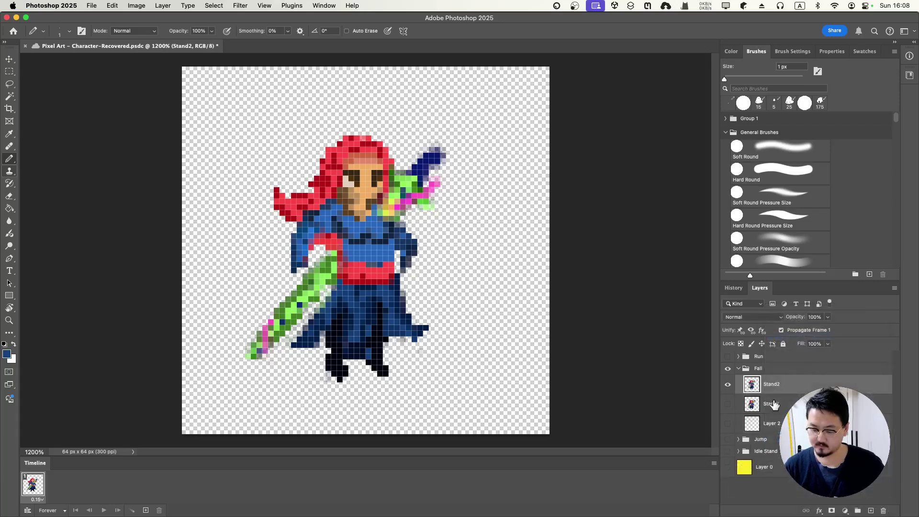
- Compare Stand2 with Stand1, leave only Stand2 visible in the Fall group, and save the document
{"action": "left_click", "coordinate": [728, 405]}
{"action": "left_click", "coordinate": [728, 386]}
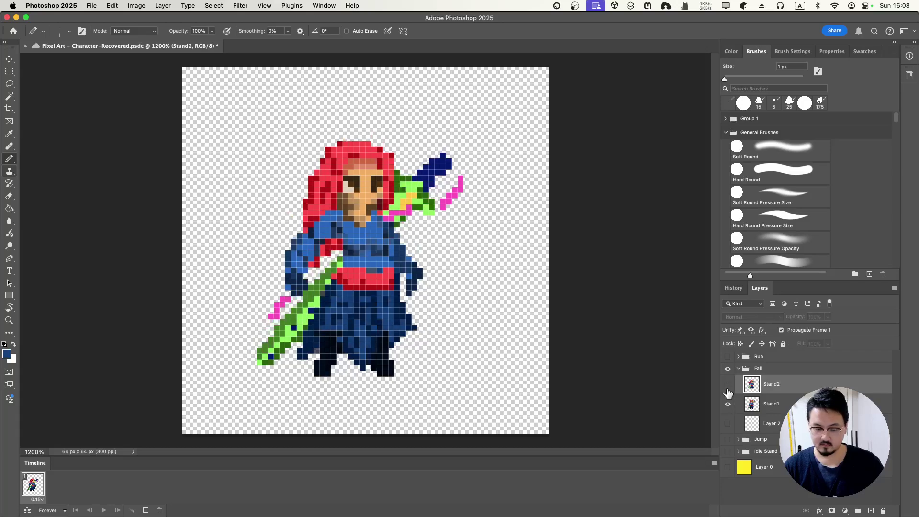
{"action": "left_click", "coordinate": [728, 385]}
{"action": "left_click", "coordinate": [729, 404]}
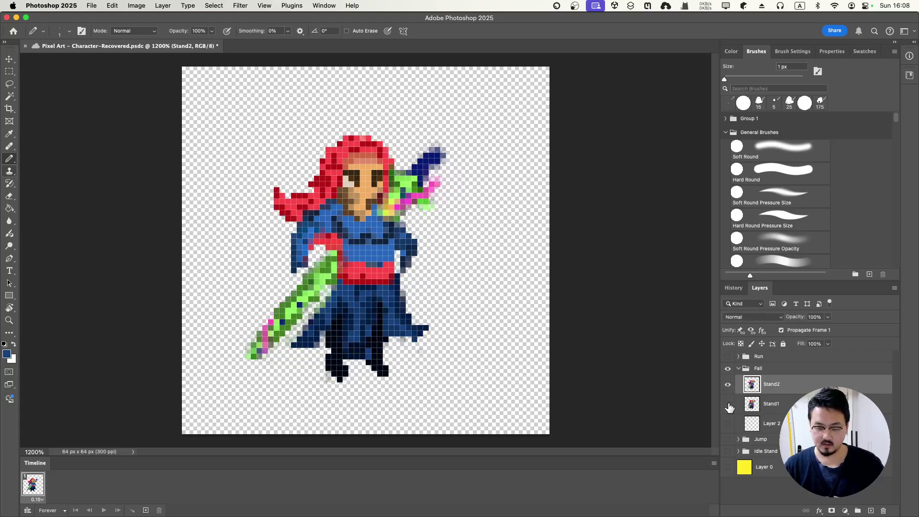
{"action": "key", "text": "super+s"}
- Duplicate the Stand2 layer within the same document under the name fall2
{"action": "right_click", "coordinate": [760, 385]}
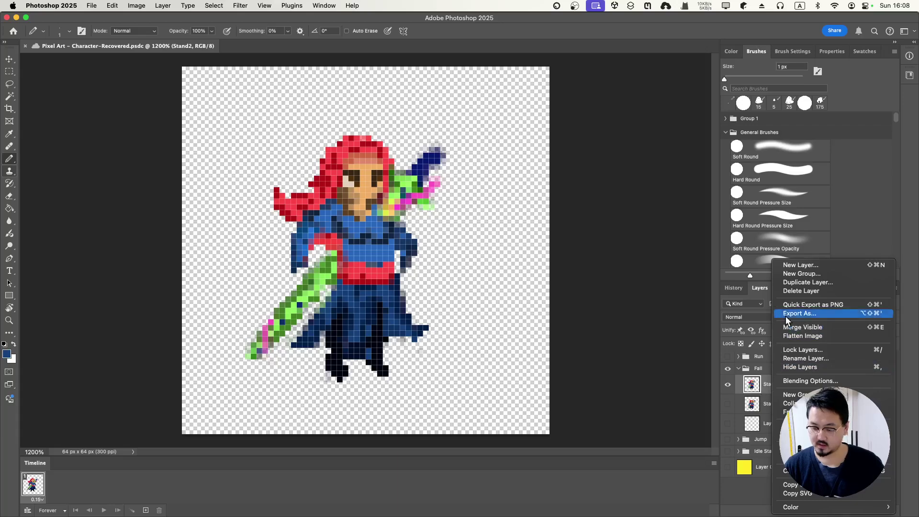
{"action": "left_click", "coordinate": [790, 282]}
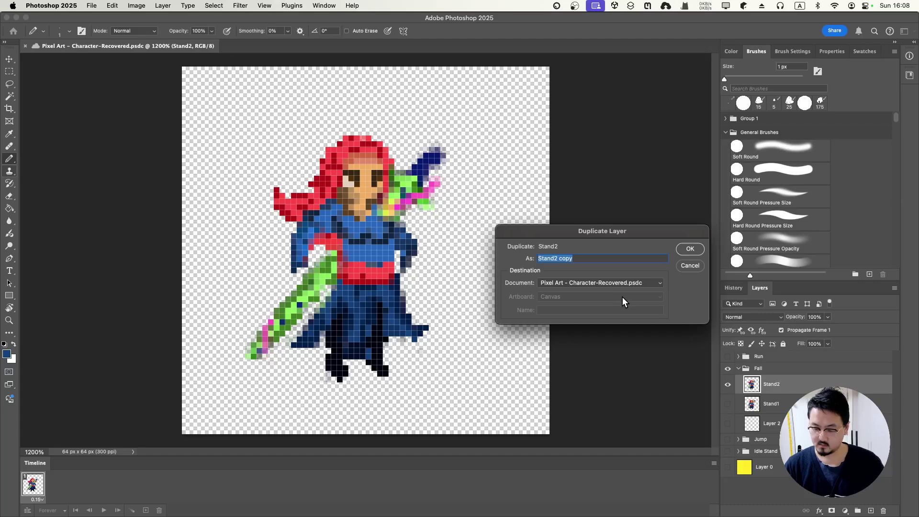
{"action": "type", "text": "fa"}
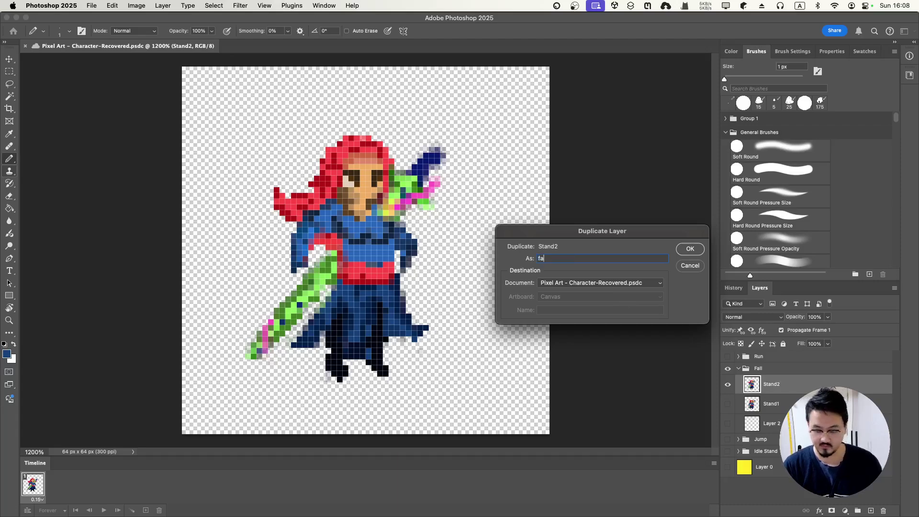
{"action": "type", "text": "ll2"}
{"action": "key", "text": "Return"}
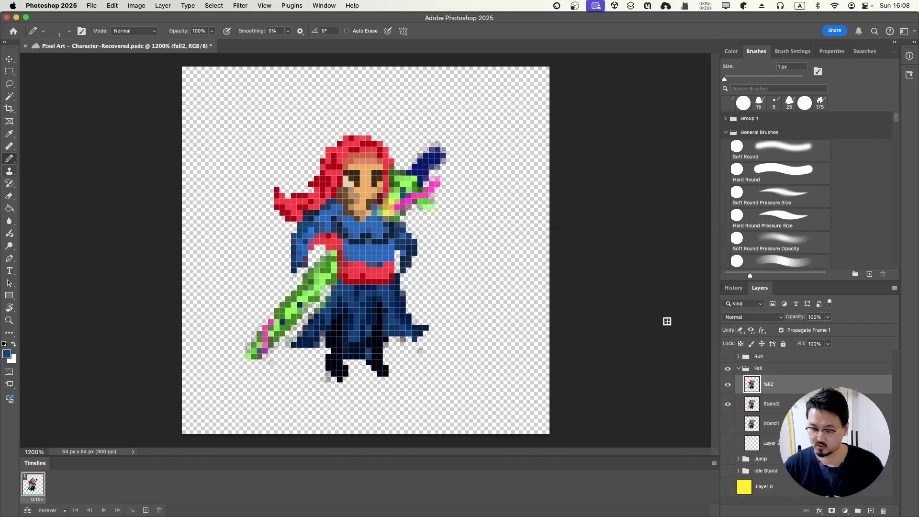
- Rename the original Stand2 layer as fall1
{"action": "left_click", "coordinate": [775, 404]}
{"action": "double_click", "coordinate": [773, 404]}
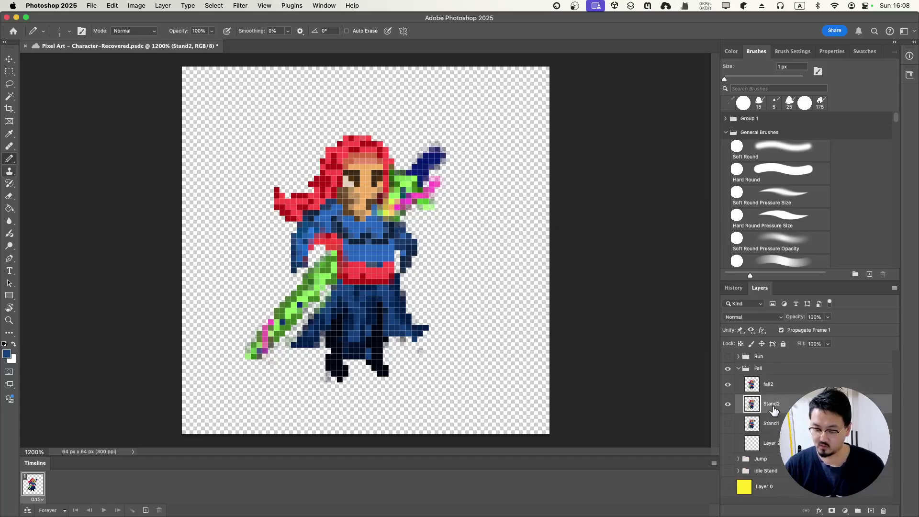
{"action": "type", "text": "fall1"}
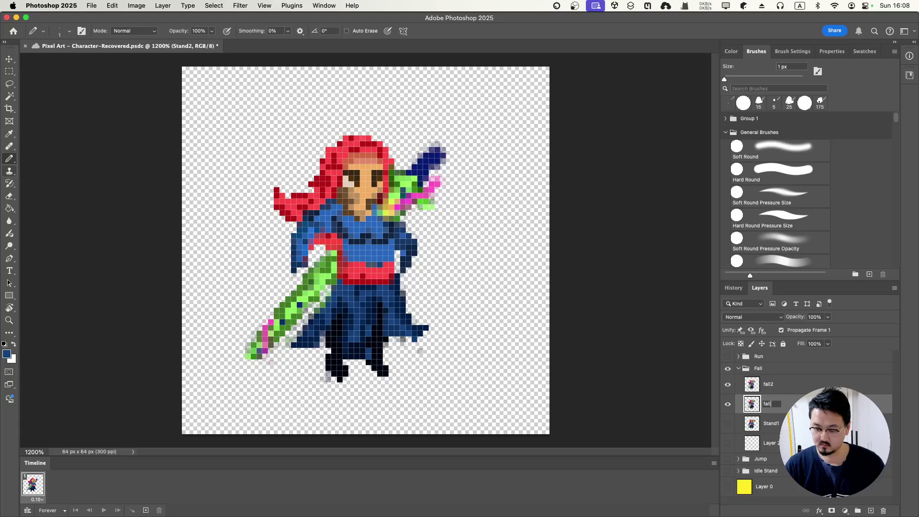
{"action": "key", "text": "Return"}
- Delete the leftover Stand1 layer and the empty Layer 2 from the Fall group
{"action": "right_click", "coordinate": [784, 423]}
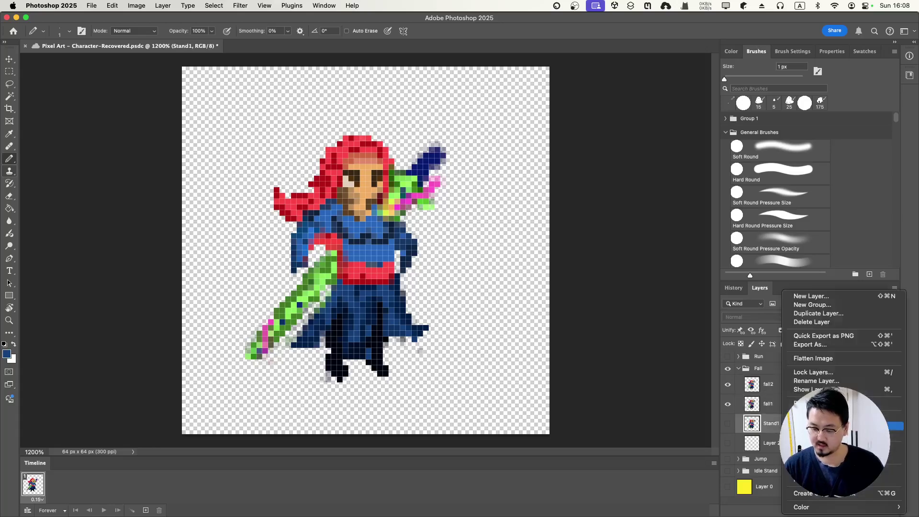
{"action": "left_click", "coordinate": [811, 322]}
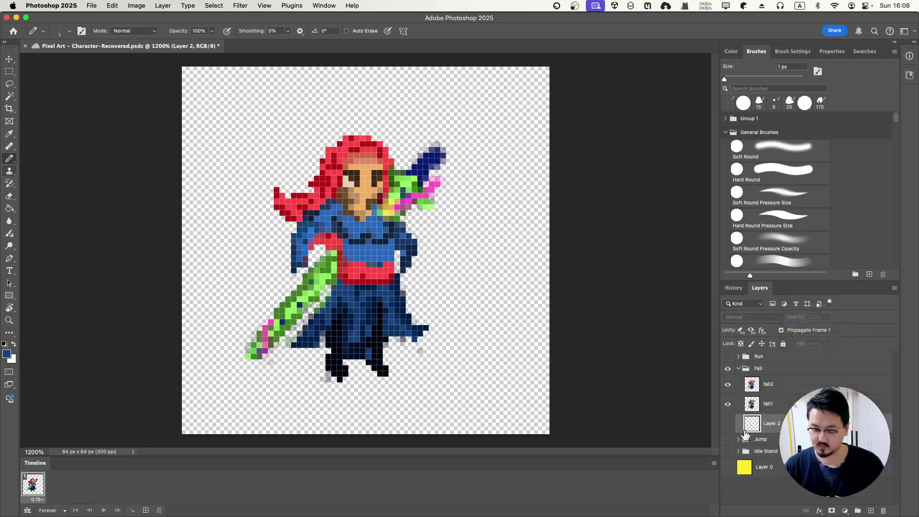
{"action": "right_click", "coordinate": [774, 423]}
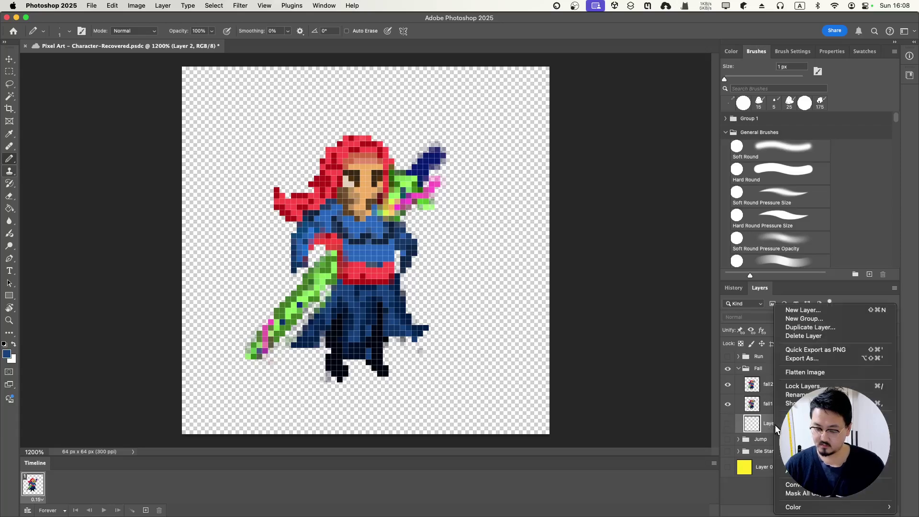
{"action": "left_click", "coordinate": [820, 336]}
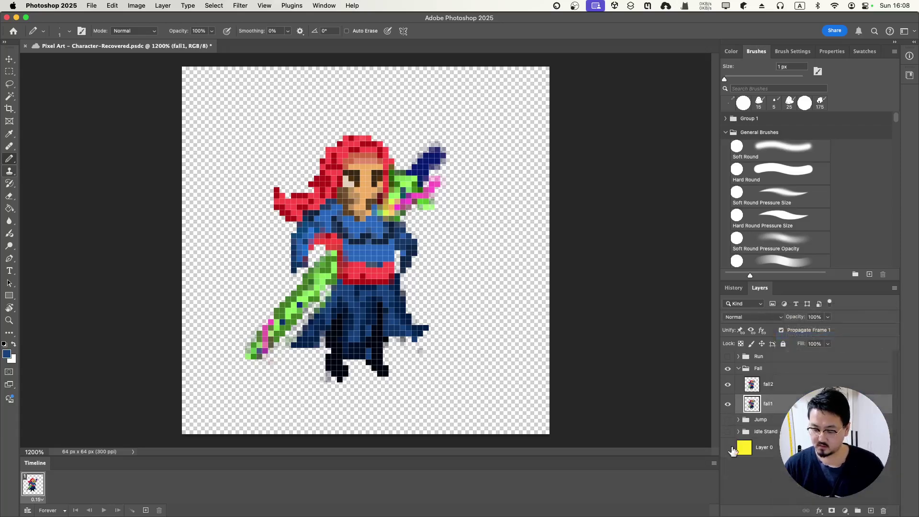
{"action": "right_click", "coordinate": [767, 391]}
{"action": "left_click", "coordinate": [827, 274]}
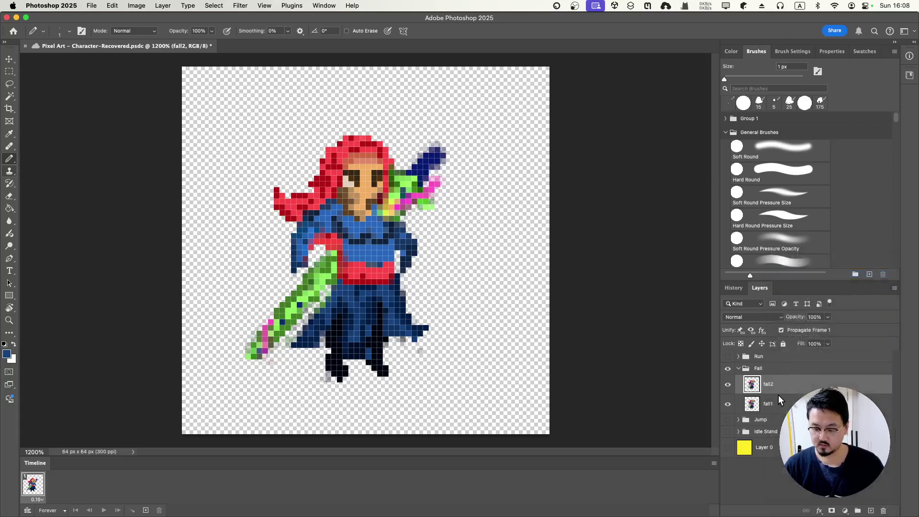
{"action": "left_click", "coordinate": [690, 266]}
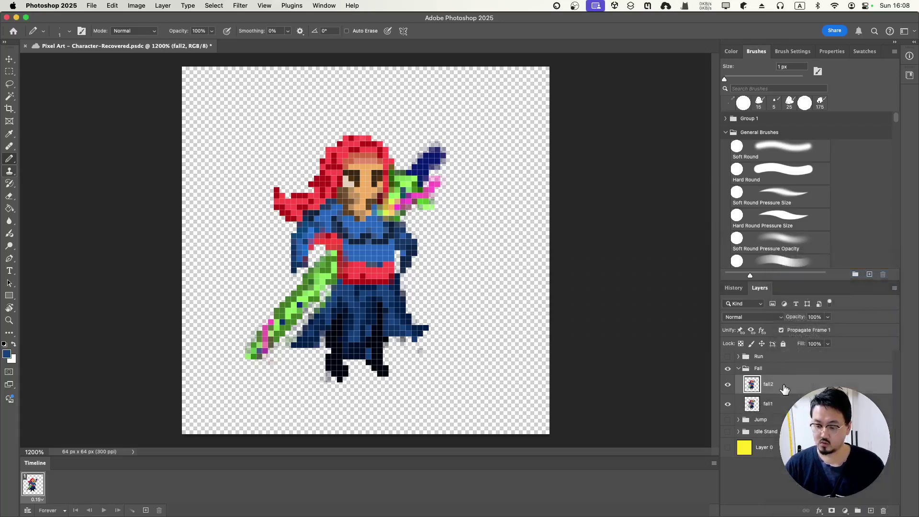
- Toggle fall2's visibility to compare it with fall1, and hide fall1 so that only fall2 is shown
{"action": "left_click", "coordinate": [727, 385]}
{"action": "left_click", "coordinate": [727, 385]}
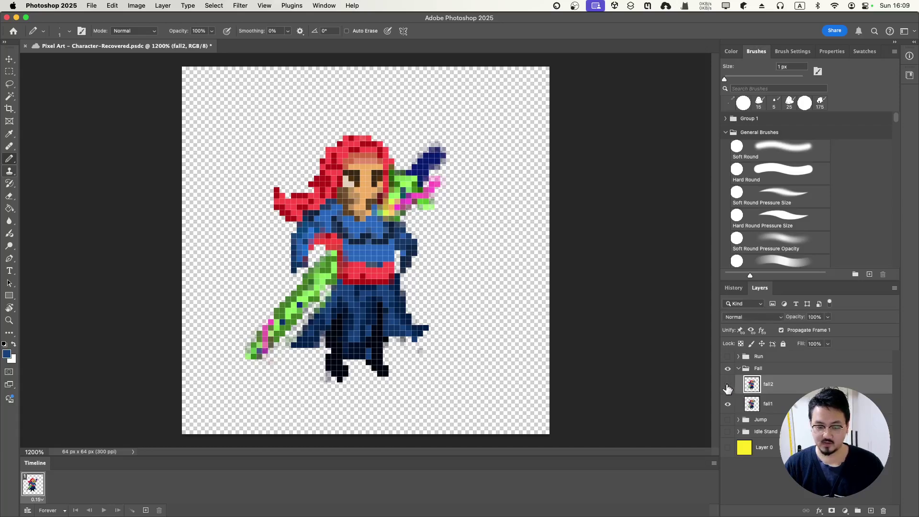
{"action": "left_click", "coordinate": [727, 386]}
{"action": "left_click", "coordinate": [727, 384]}
{"action": "left_click", "coordinate": [727, 403]}
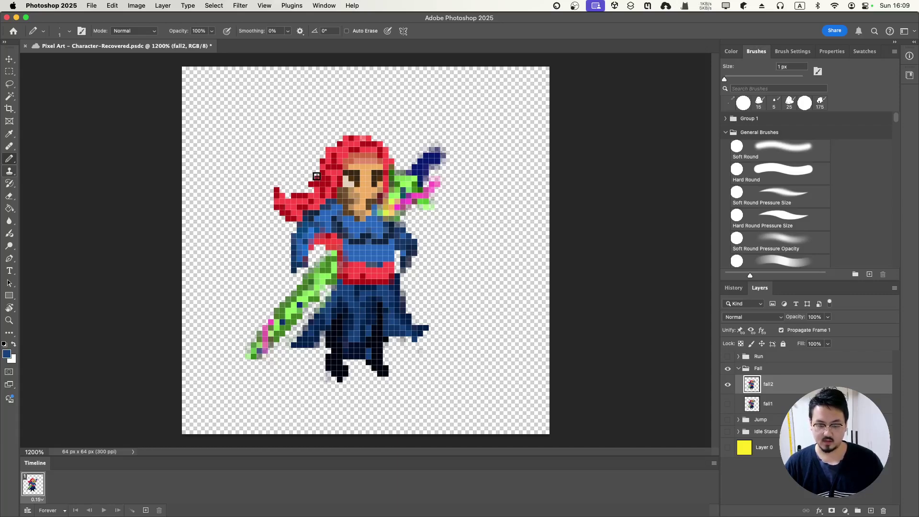
- Lasso the flowing hair tip on the fall2 layer, rotate it slightly and shift it one pixel left
{"action": "key", "text": "l"}
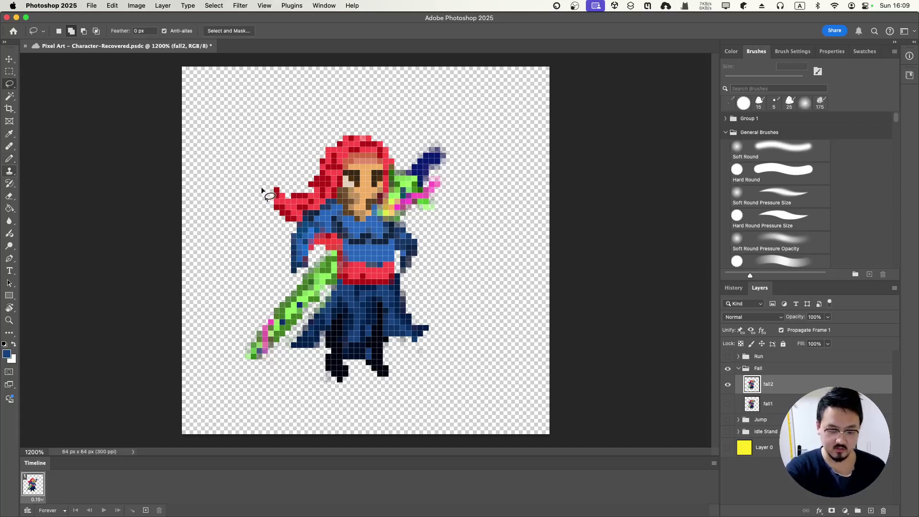
{"action": "mouse_move", "coordinate": [271, 179]}
{"action": "left_mouse_down"}
{"action": "mouse_move", "coordinate": [277, 219]}
{"action": "mouse_move", "coordinate": [295, 206]}
{"action": "mouse_move", "coordinate": [294, 180]}
{"action": "mouse_move", "coordinate": [260, 176]}
{"action": "left_mouse_up"}
{"action": "key", "text": "super+t"}
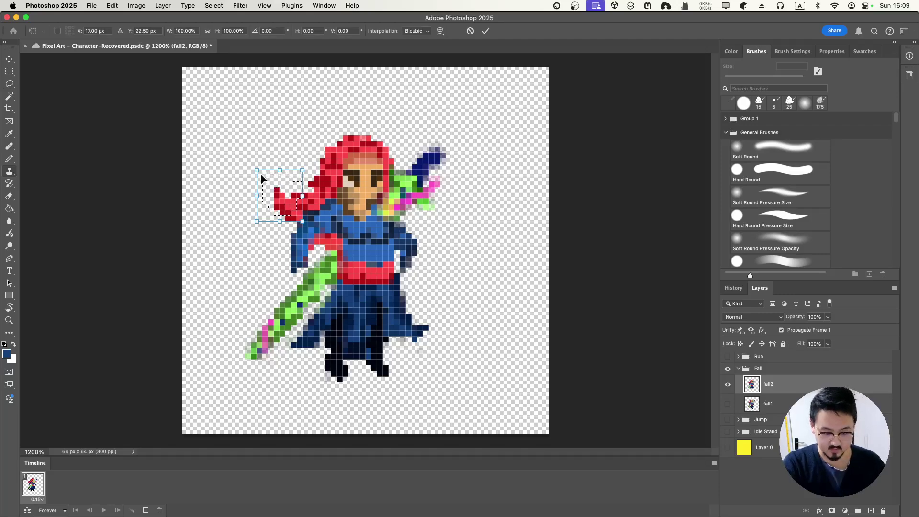
{"action": "left_click_drag", "start_coordinate": [278, 160], "coordinate": [272, 160]}
{"action": "key", "text": "Left"}
{"action": "key", "text": "Return"}
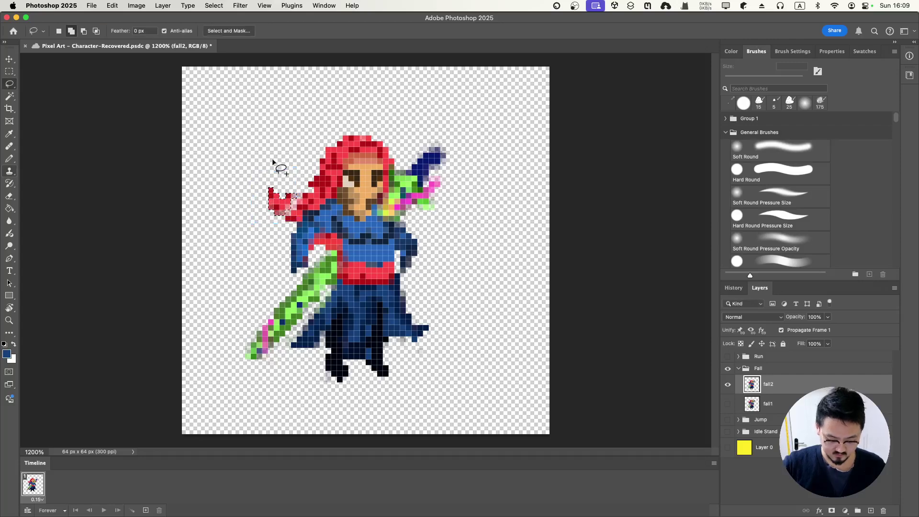
- Repaint the blurred pixels of the flowing hair tip on fall2 with the bright red sampled from the hair
{"action": "key", "text": "i"}
{"action": "left_click", "coordinate": [281, 203]}
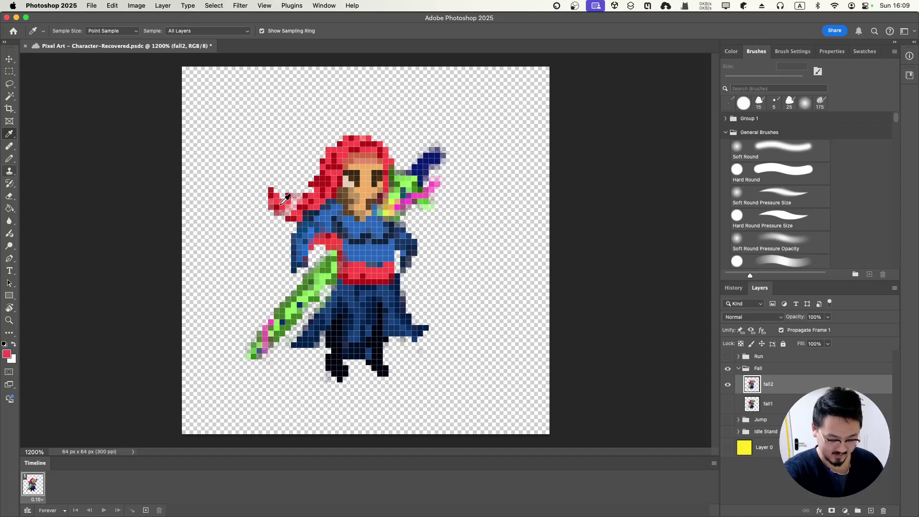
{"action": "key", "text": "b"}
{"action": "mouse_move", "coordinate": [282, 205]}
{"action": "left_mouse_down"}
{"action": "mouse_move", "coordinate": [290, 204]}
{"action": "mouse_move", "coordinate": [286, 212]}
{"action": "left_mouse_up"}
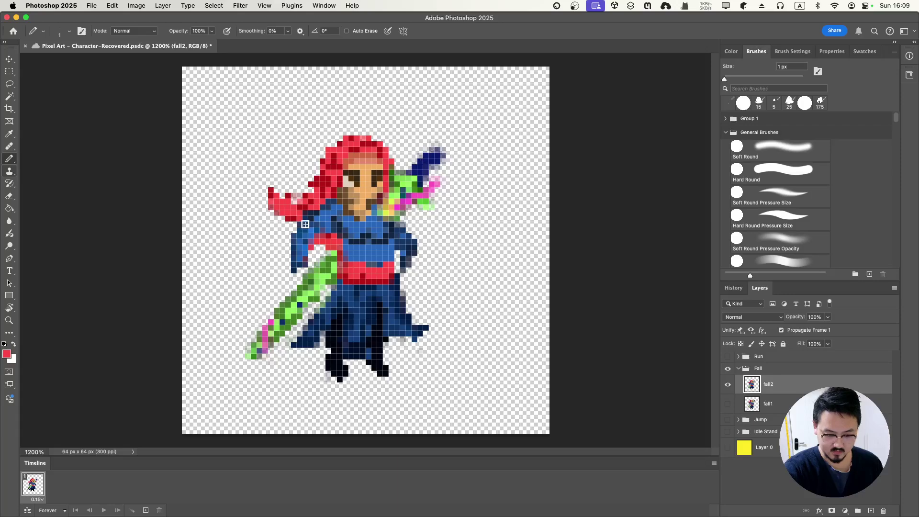
- Lasso the hanging sleeve on the sword side, shift it left and up, and rotate it about 5.5°
{"action": "key", "text": "i"}
{"action": "mouse_move", "coordinate": [303, 219]}
{"action": "left_mouse_down"}
{"action": "mouse_move", "coordinate": [285, 232]}
{"action": "mouse_move", "coordinate": [290, 273]}
{"action": "mouse_move", "coordinate": [315, 262]}
{"action": "mouse_move", "coordinate": [310, 236]}
{"action": "mouse_move", "coordinate": [287, 234]}
{"action": "mouse_move", "coordinate": [306, 248]}
{"action": "left_mouse_up"}
{"action": "key", "text": "l"}
{"action": "key", "text": "super+t"}
{"action": "key", "text": "Left"}
{"action": "key", "text": "Up"}
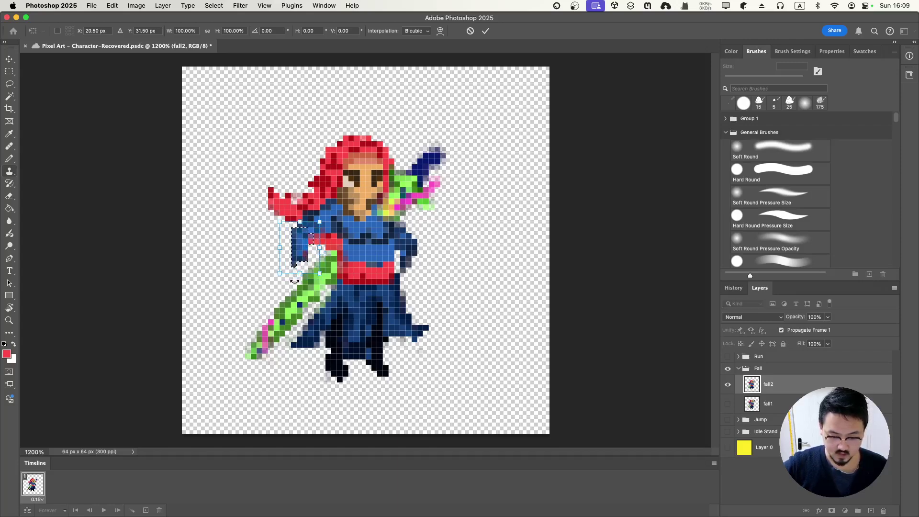
{"action": "left_click_drag", "start_coordinate": [294, 281], "coordinate": [293, 281]}
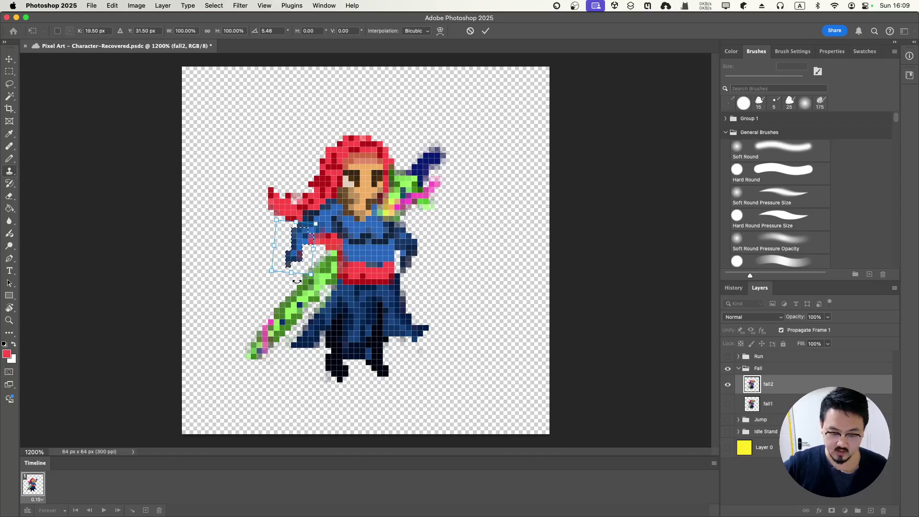
{"action": "key", "text": "Return"}
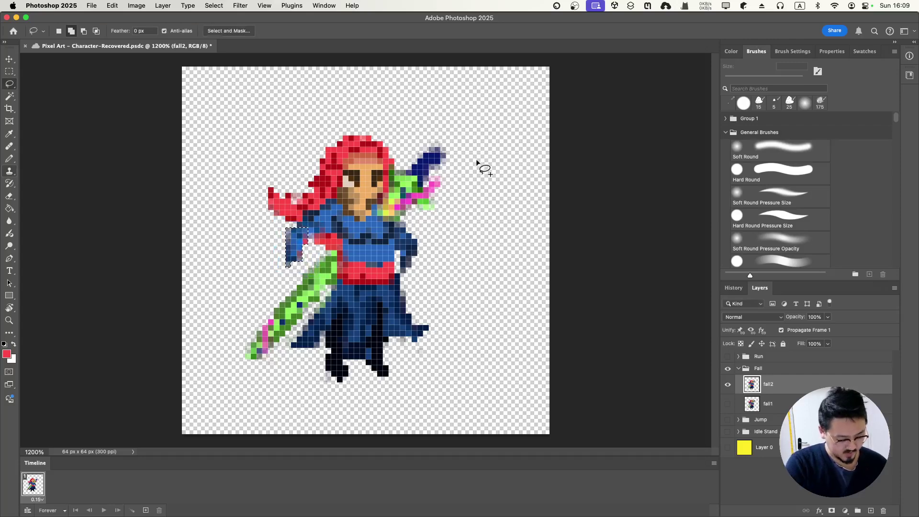
- Fill in the blurred pixels of the sword-side sleeve with the blue sampled from the arm
{"action": "key", "text": "e"}
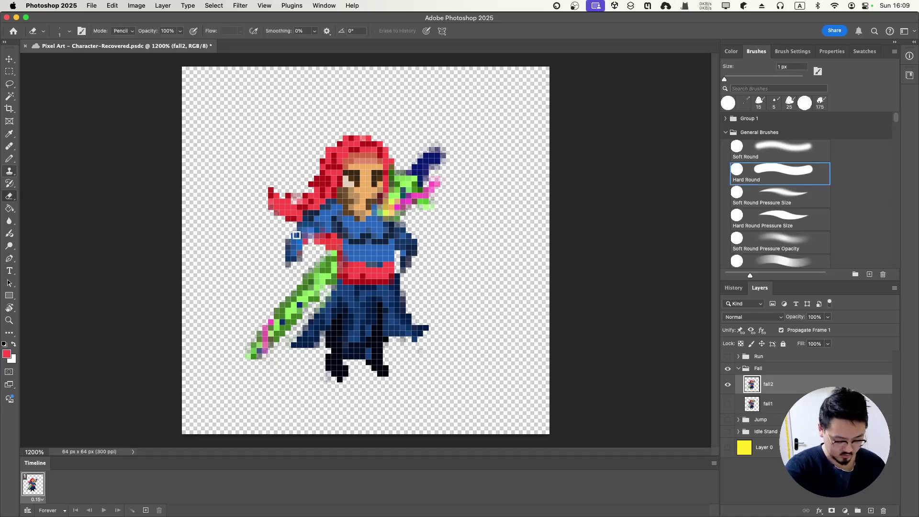
{"action": "key", "text": "b"}
{"action": "left_click", "coordinate": [305, 230], "text": "alt"}
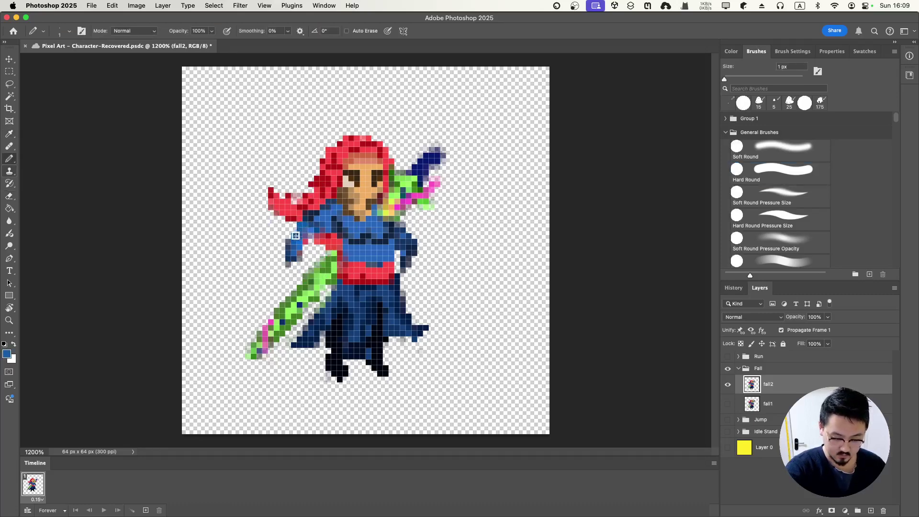
{"action": "mouse_move", "coordinate": [300, 246]}
{"action": "left_mouse_down"}
{"action": "mouse_move", "coordinate": [301, 235]}
{"action": "mouse_move", "coordinate": [298, 250]}
{"action": "left_mouse_up"}
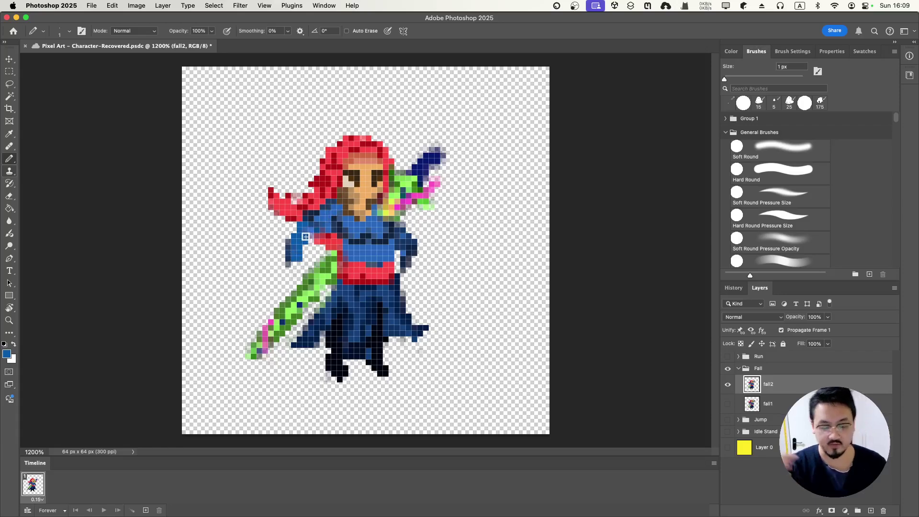
- Lasso the lower sleeve of the opposite arm and rotate it outward by about -9.3°
{"action": "key", "text": "l"}
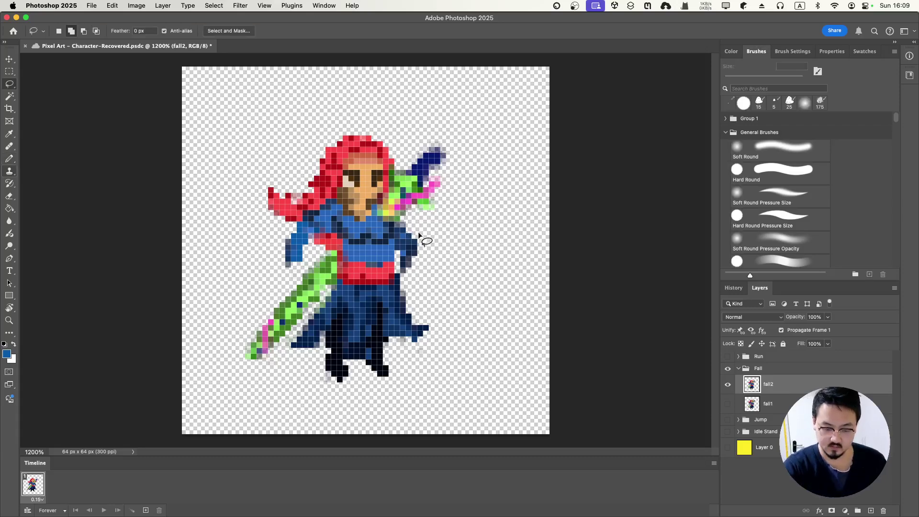
{"action": "mouse_move", "coordinate": [421, 233]}
{"action": "left_mouse_down"}
{"action": "mouse_move", "coordinate": [399, 257]}
{"action": "mouse_move", "coordinate": [405, 281]}
{"action": "mouse_move", "coordinate": [426, 241]}
{"action": "left_mouse_up"}
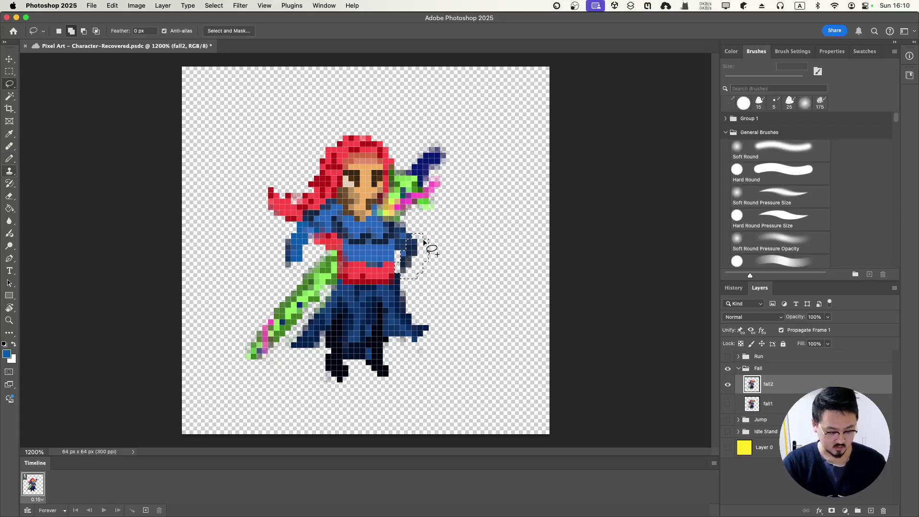
{"action": "key", "text": "ctrl+t"}
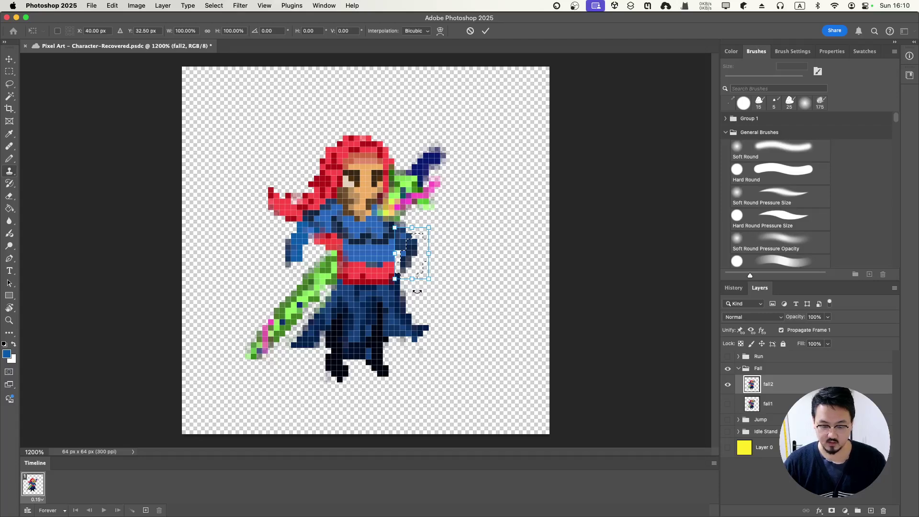
{"action": "left_click_drag", "start_coordinate": [418, 291], "coordinate": [421, 291]}
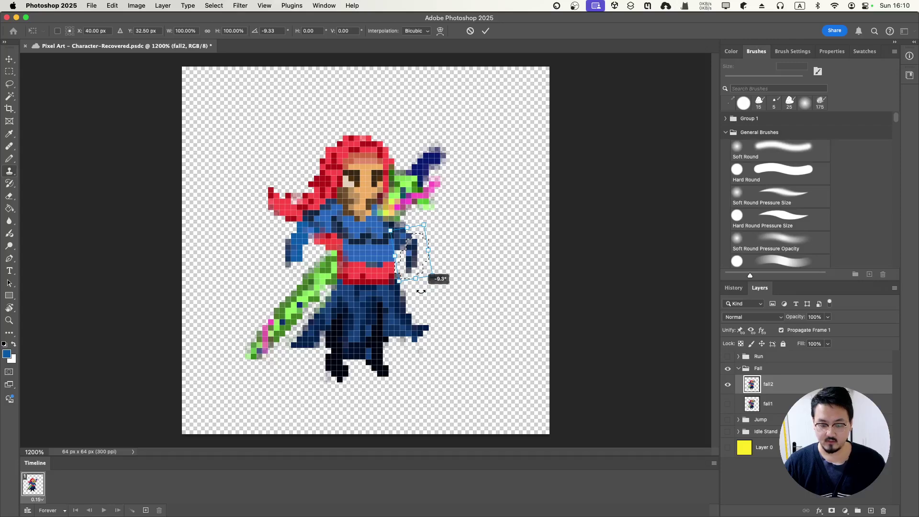
{"action": "key", "text": "Left"}
{"action": "key", "text": "Up"}
{"action": "key", "text": "Right"}
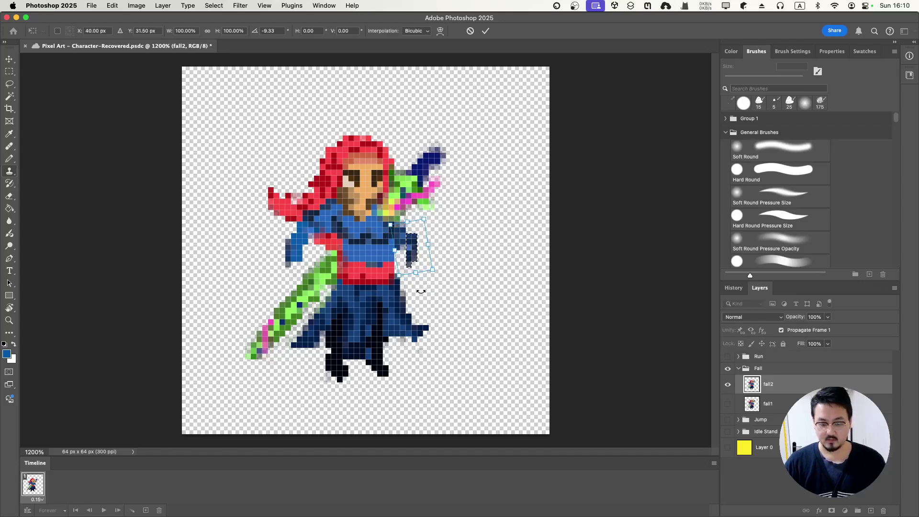
{"action": "key", "text": "Down"}
{"action": "key", "text": "Return"}
{"action": "key", "text": "l"}
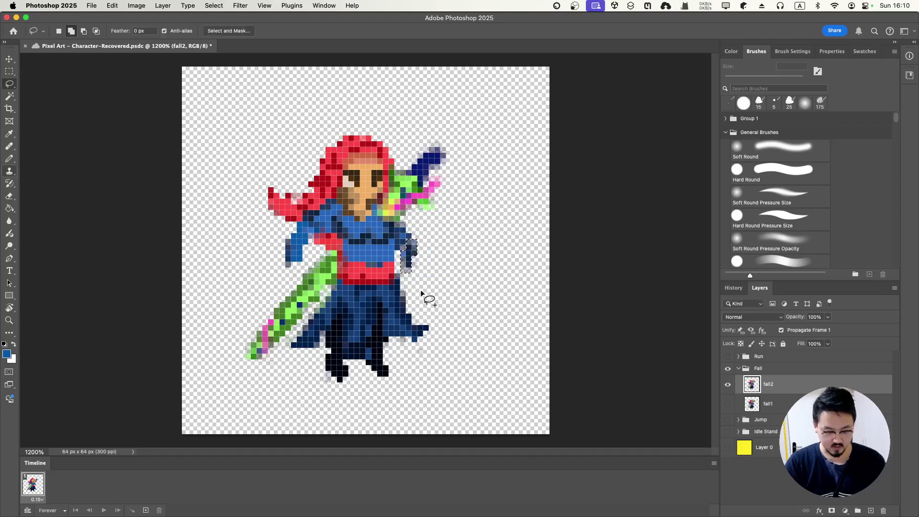
- Clean up the rotated opposite sleeve with the medium blue and the dark navy sampled from the arm
{"action": "key", "text": "i"}
{"action": "left_click", "coordinate": [409, 229]}
{"action": "key", "text": "b"}
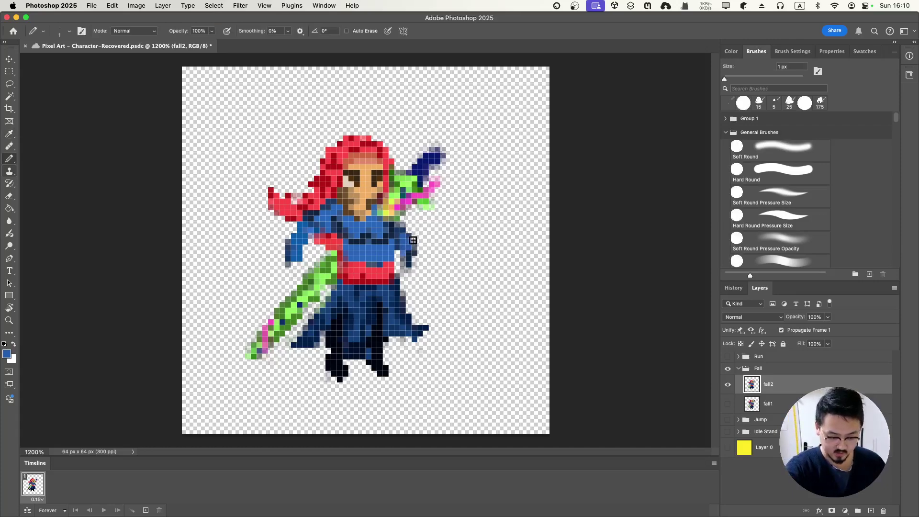
{"action": "key", "text": "i"}
{"action": "left_click", "coordinate": [415, 248]}
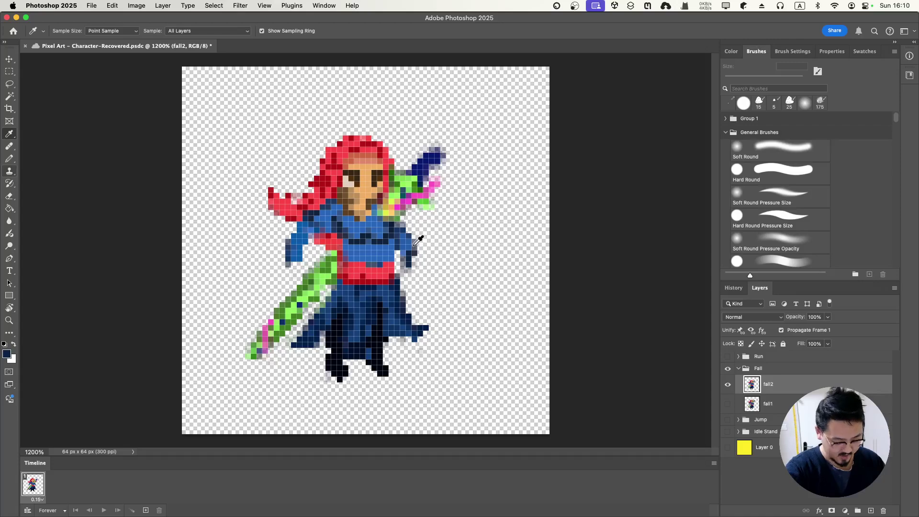
{"action": "key", "text": "b"}
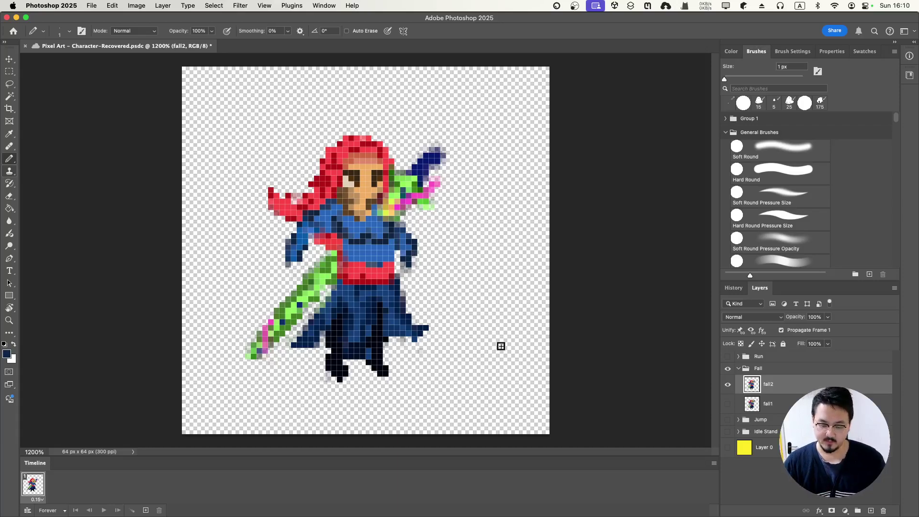
- Compare the edited fall2 frame with fall1 by switching their visibility, and leave only fall2 shown
{"action": "key", "text": "l"}
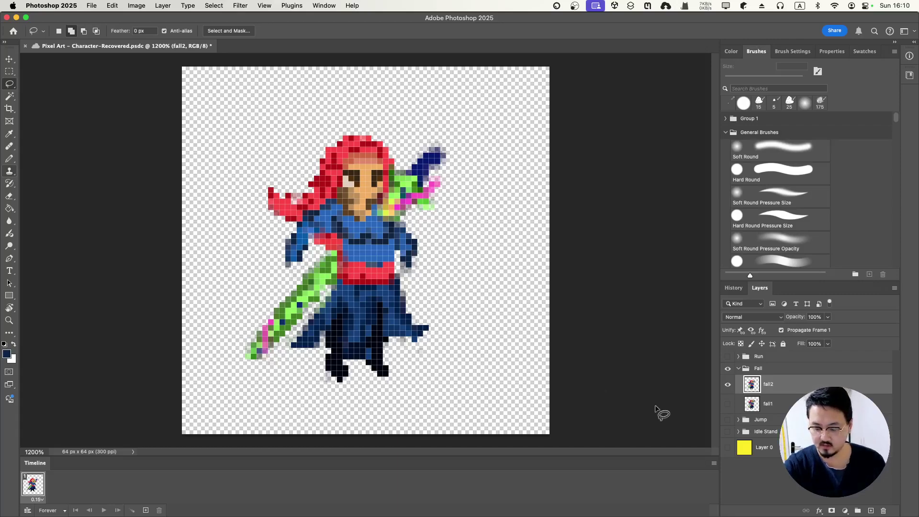
{"action": "left_click", "coordinate": [727, 403], "text": "alt"}
{"action": "left_click", "coordinate": [727, 389]}
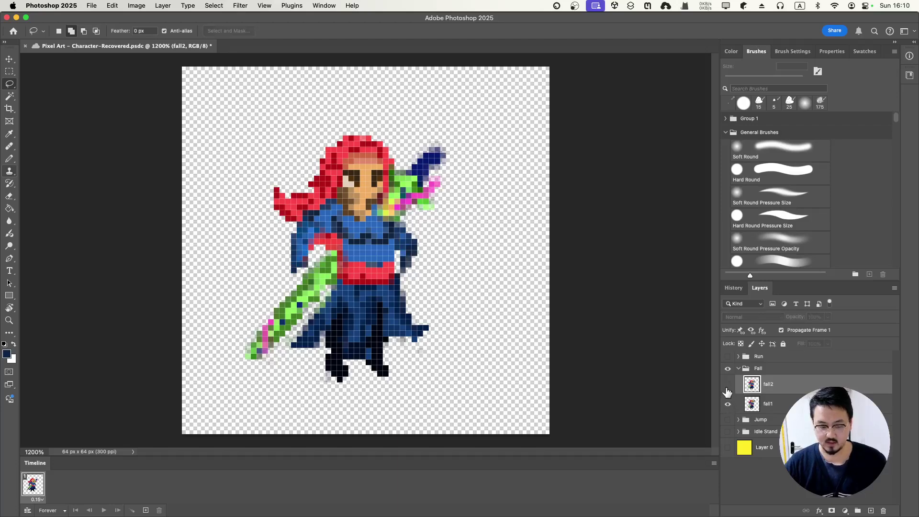
{"action": "left_click", "coordinate": [726, 389]}
{"action": "left_click", "coordinate": [729, 404]}
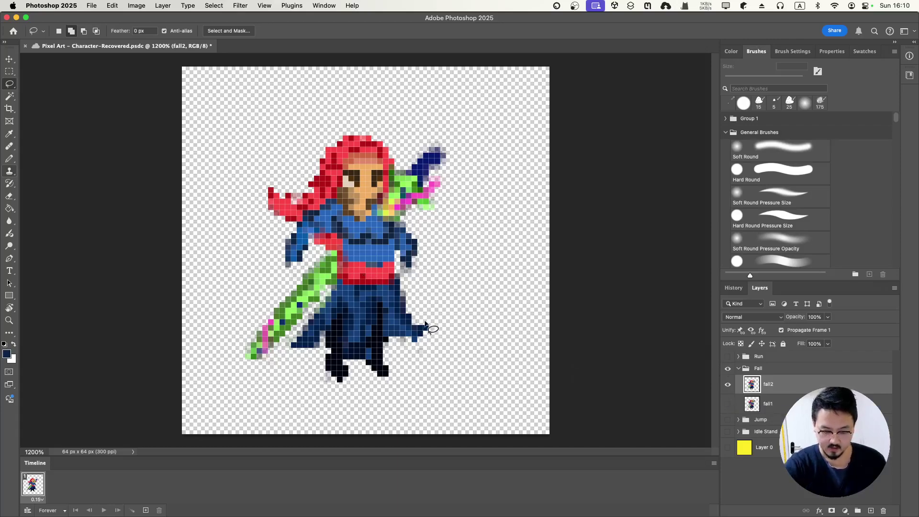
- Lasso the skirt tip on the side away from the sword and move it one pixel right and one up
{"action": "mouse_move", "coordinate": [423, 318]}
{"action": "left_mouse_down"}
{"action": "mouse_move", "coordinate": [403, 319]}
{"action": "mouse_move", "coordinate": [421, 351]}
{"action": "mouse_move", "coordinate": [397, 331]}
{"action": "left_mouse_up"}
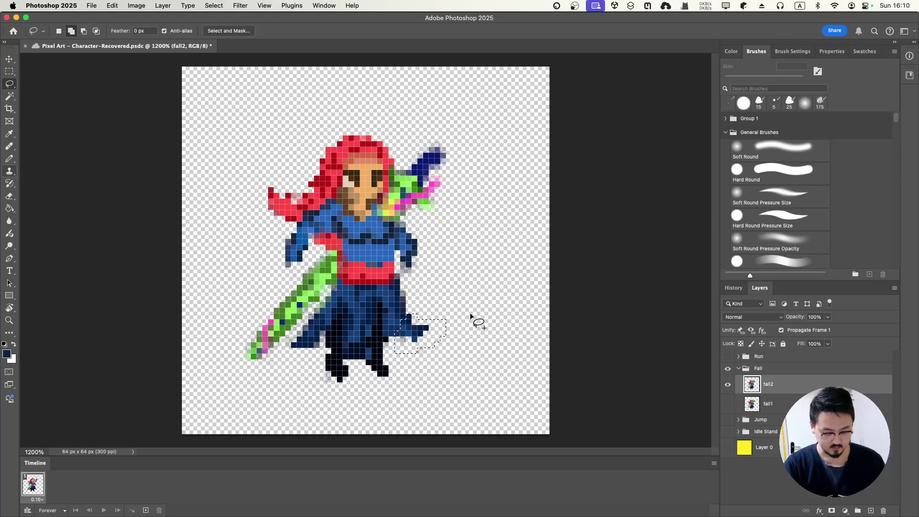
{"action": "key", "text": "super+t"}
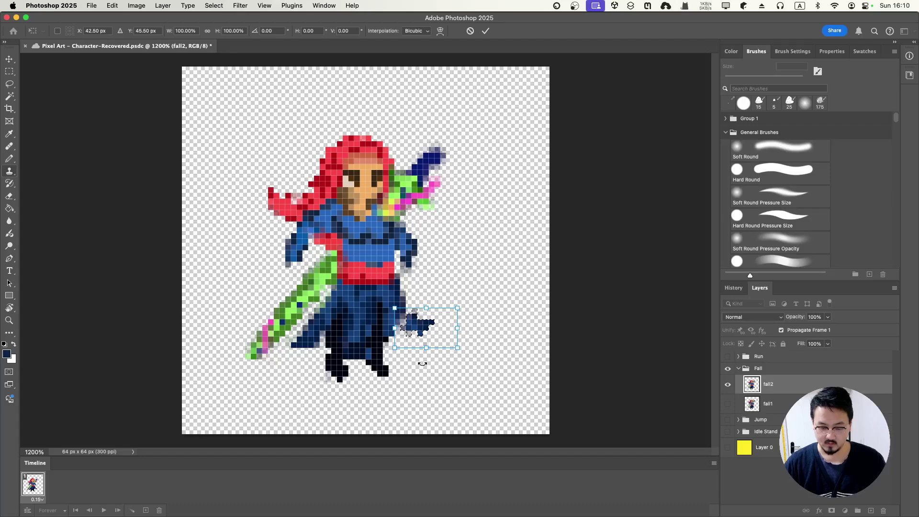
{"action": "left_click_drag", "start_coordinate": [425, 364], "coordinate": [425, 363]}
{"action": "key", "text": "Return"}
{"action": "key", "text": "l"}
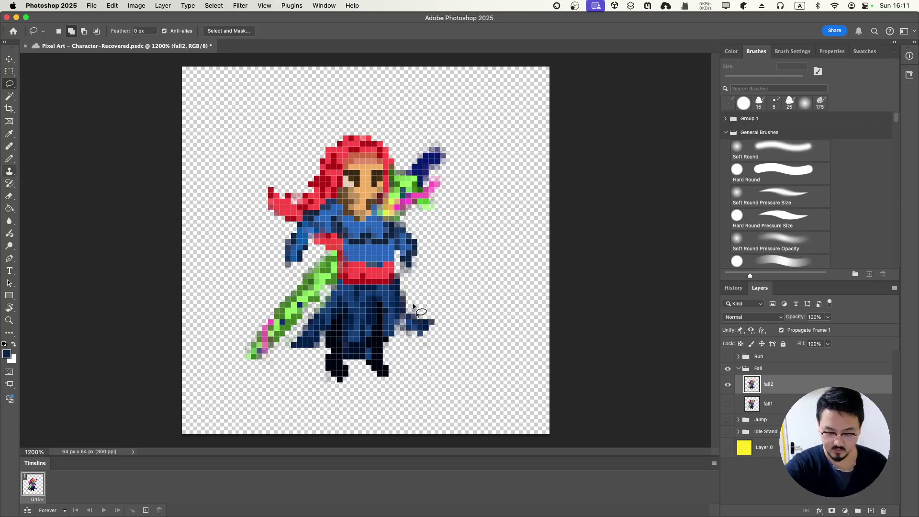
- Reconnect the moved skirt tip to the skirt with sampled blues and erase the stray pixels beneath it
{"action": "key", "text": "i"}
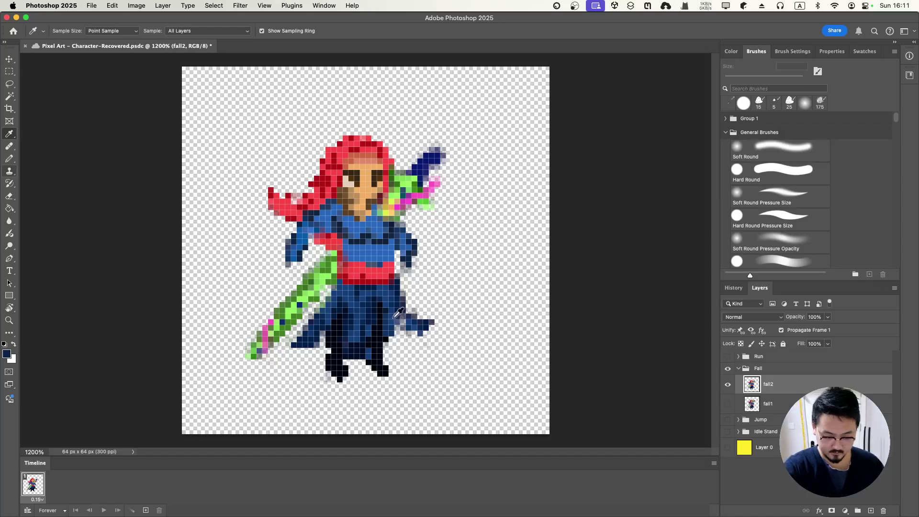
{"action": "key", "text": "b"}
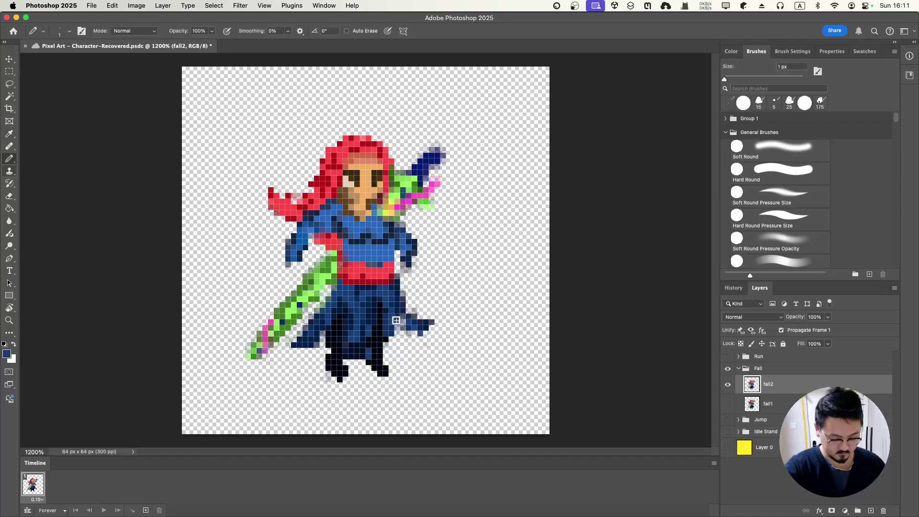
{"action": "left_click", "coordinate": [424, 325], "text": "alt"}
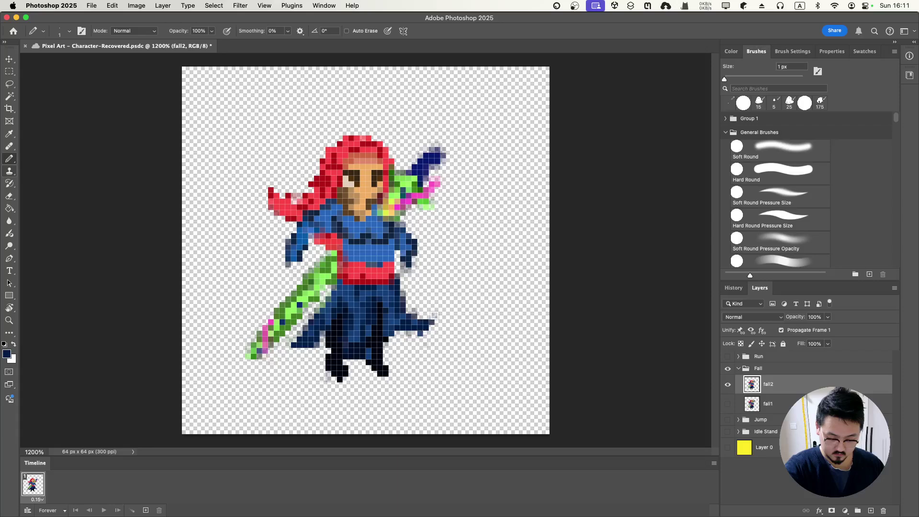
{"action": "key", "text": "e"}
{"action": "left_click_drag", "start_coordinate": [418, 336], "coordinate": [427, 333]}
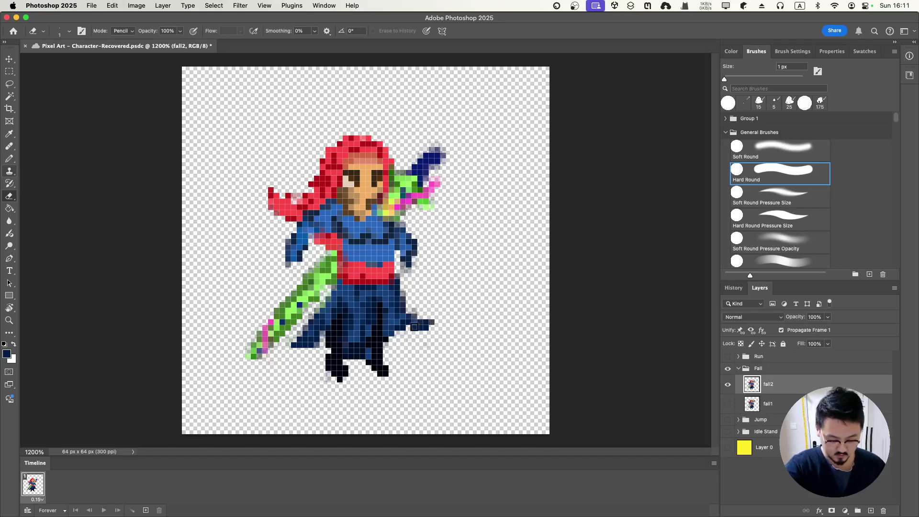
{"action": "key", "text": "b"}
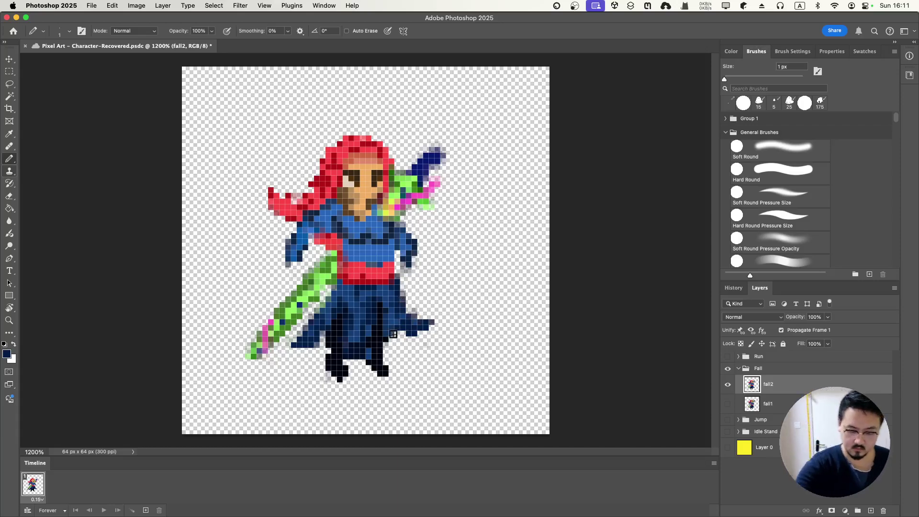
- Lasso the skirt tip beside the sword, rotate it slightly, move it up one pixel and clear the selection
{"action": "key", "text": "l"}
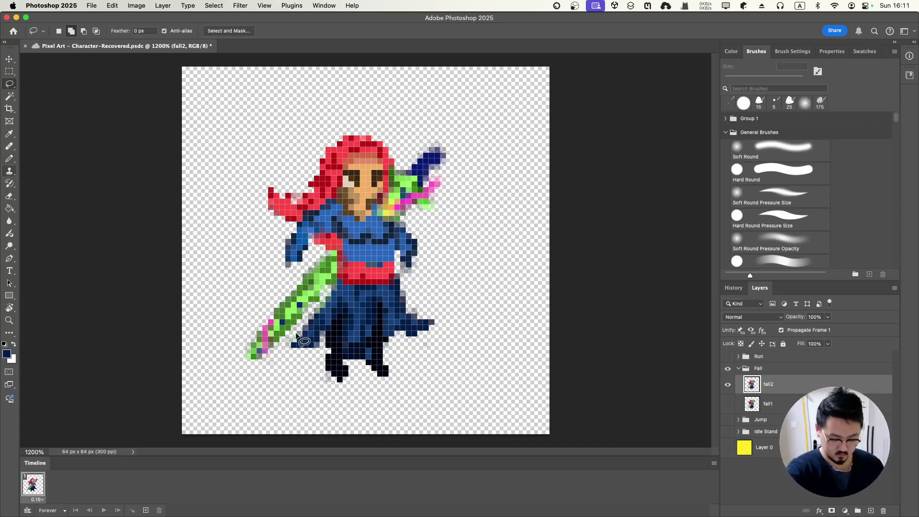
{"action": "mouse_move", "coordinate": [293, 336]}
{"action": "left_mouse_down"}
{"action": "mouse_move", "coordinate": [302, 354]}
{"action": "mouse_move", "coordinate": [324, 344]}
{"action": "mouse_move", "coordinate": [317, 328]}
{"action": "mouse_move", "coordinate": [293, 335]}
{"action": "left_mouse_up"}
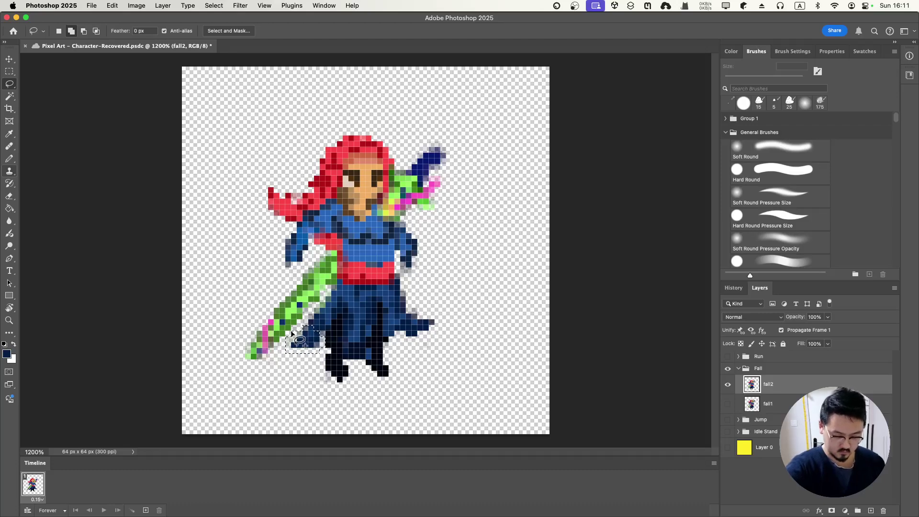
{"action": "key", "text": "super+t"}
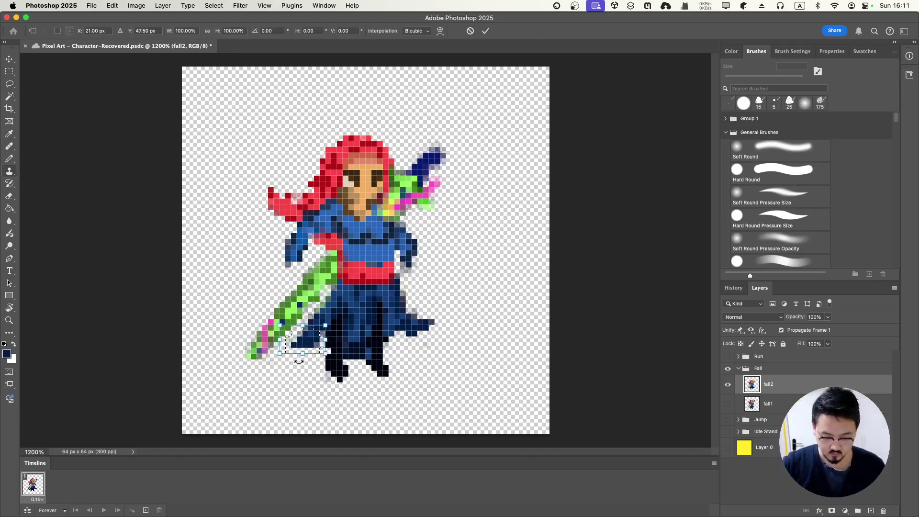
{"action": "left_click_drag", "start_coordinate": [295, 360], "coordinate": [294, 360]}
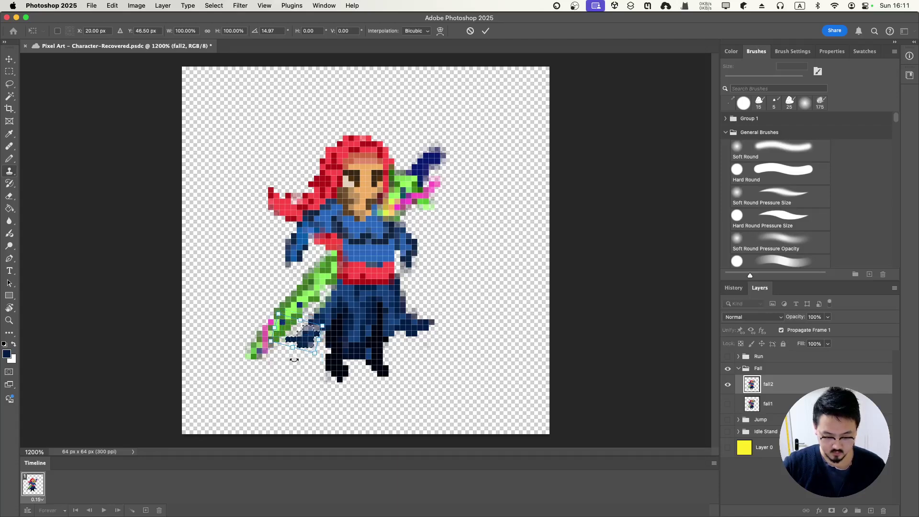
{"action": "key", "text": "Escape"}
{"action": "key", "text": "super+d"}
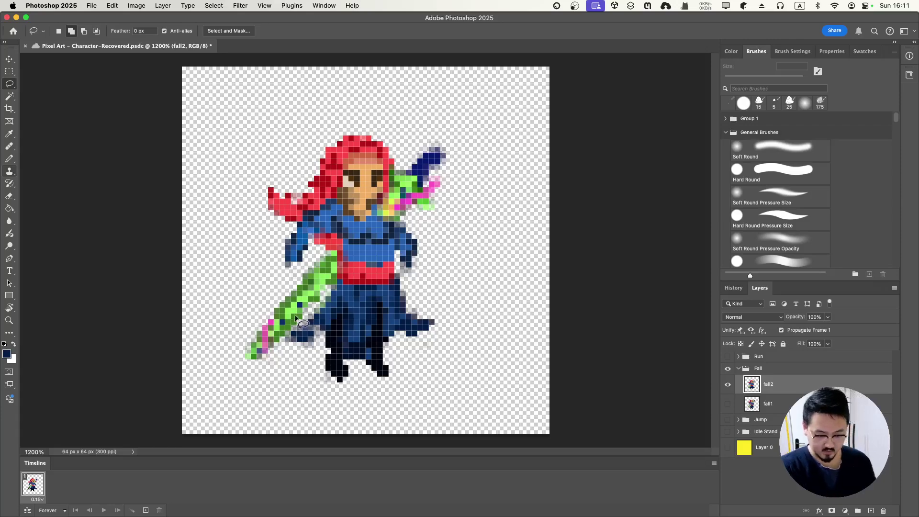
- Fill in the moved skirt tip beside the sword and its join to the skirt with sampled light and dark blues
{"action": "key", "text": "b"}
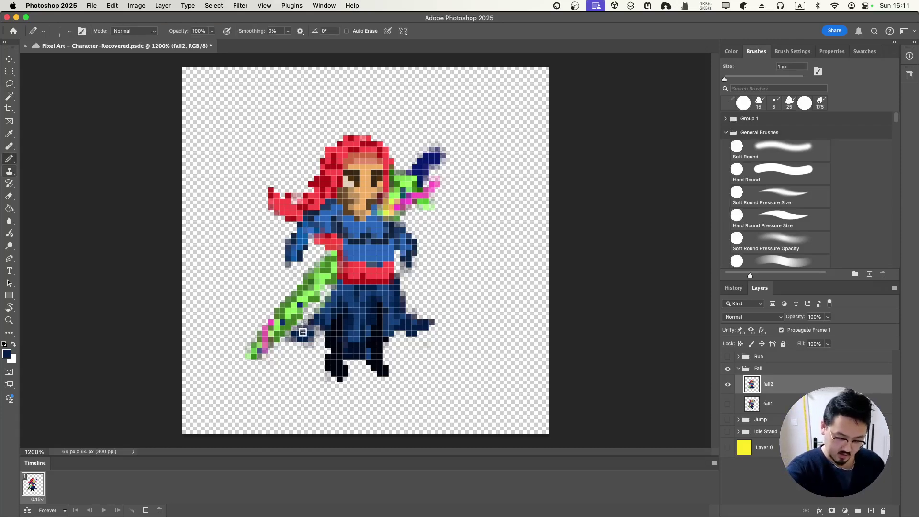
{"action": "left_click_drag", "start_coordinate": [302, 332], "coordinate": [327, 315]}
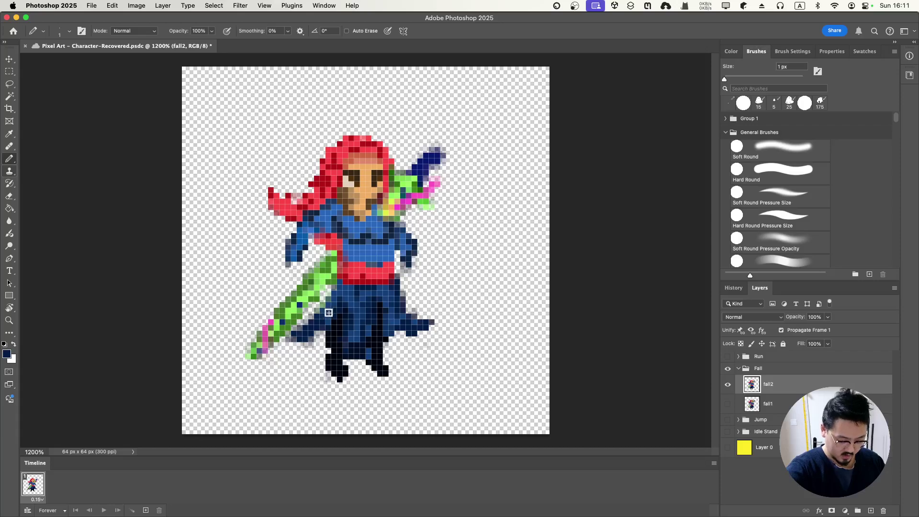
{"action": "left_click", "coordinate": [328, 319], "text": "alt"}
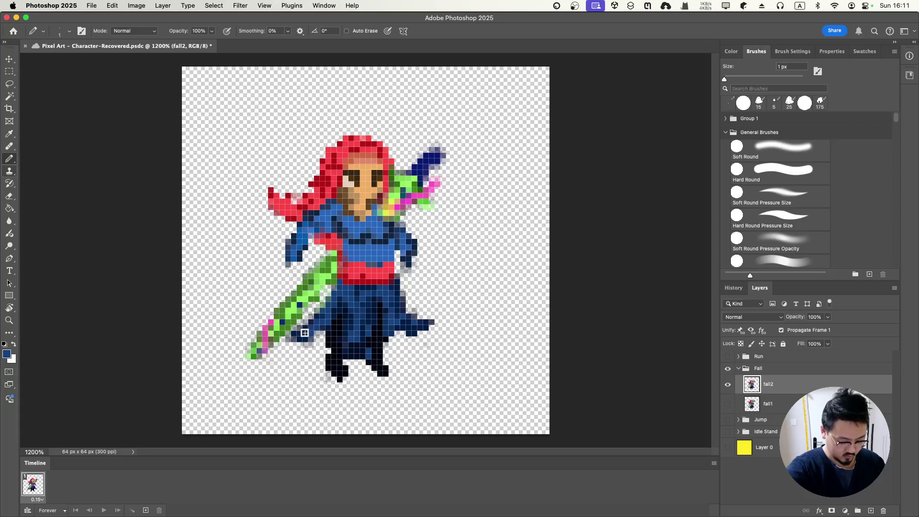
{"action": "left_click", "coordinate": [302, 335], "text": "alt"}
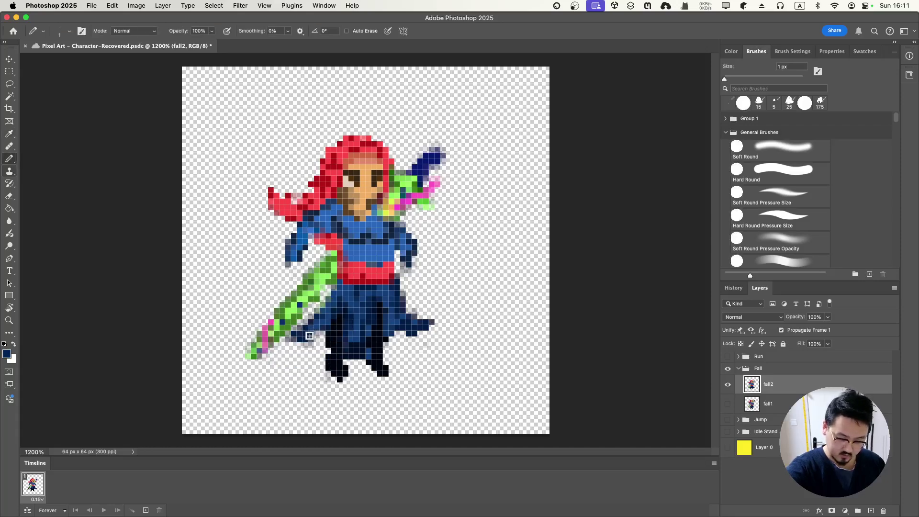
{"action": "left_click_drag", "start_coordinate": [309, 335], "coordinate": [318, 330]}
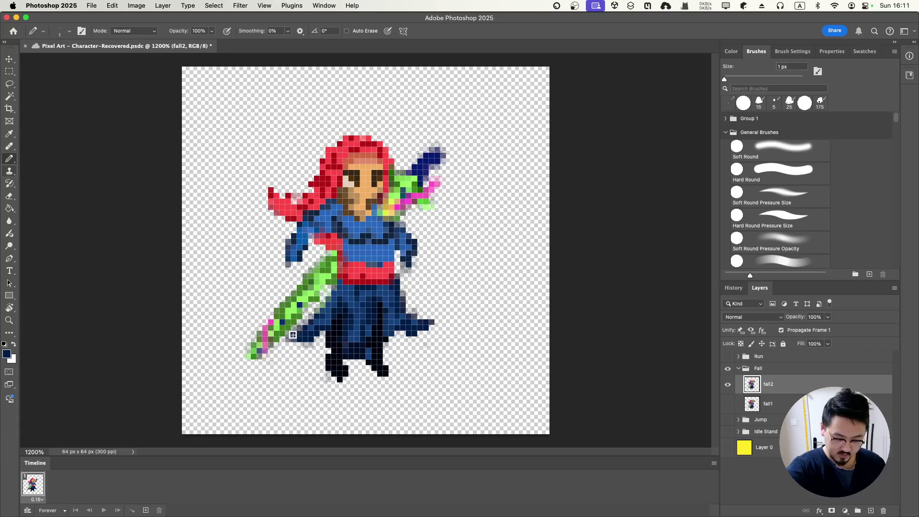
{"action": "key", "text": "e"}
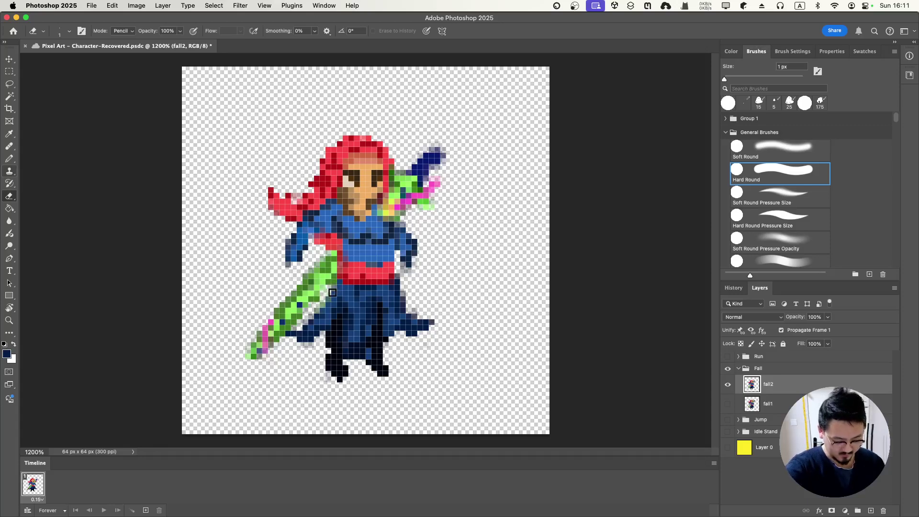
{"action": "key", "text": "b"}
{"action": "left_click", "coordinate": [334, 294]}
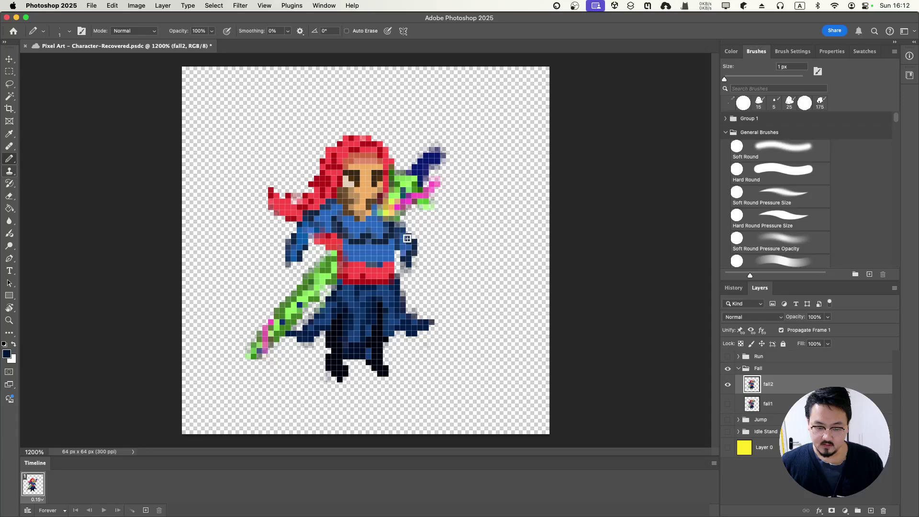
- Compare fall2 with fall1 by switching their visibility, leaving only fall2 shown
{"action": "left_click", "coordinate": [727, 404]}
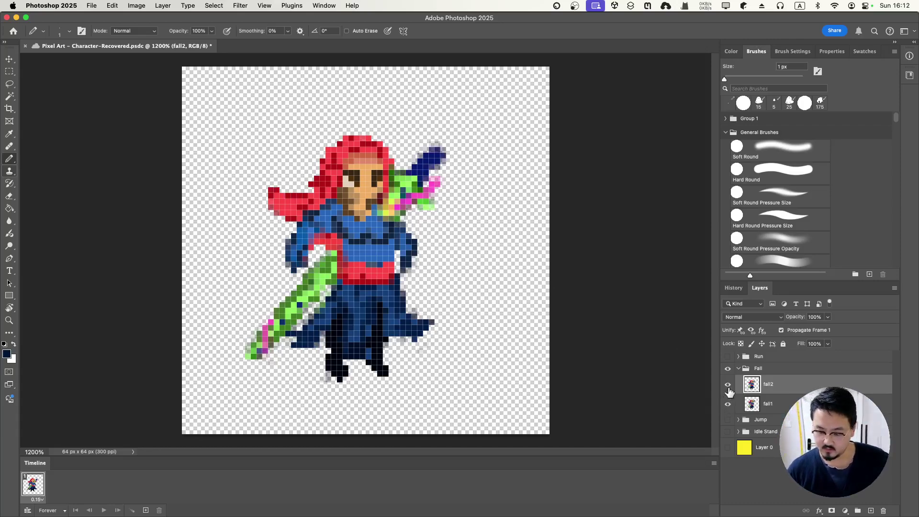
{"action": "left_click", "coordinate": [728, 386]}
{"action": "left_click", "coordinate": [727, 384]}
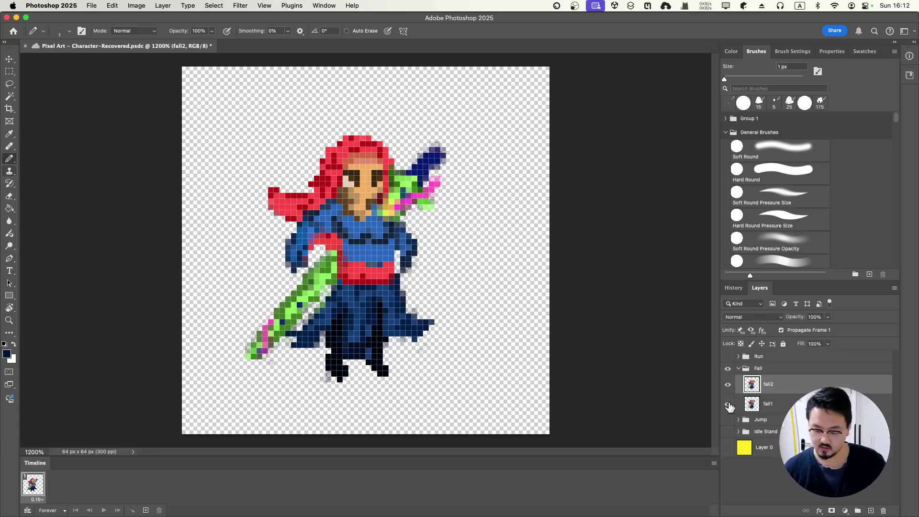
{"action": "left_click", "coordinate": [727, 404]}
{"action": "left_click", "coordinate": [728, 404]}
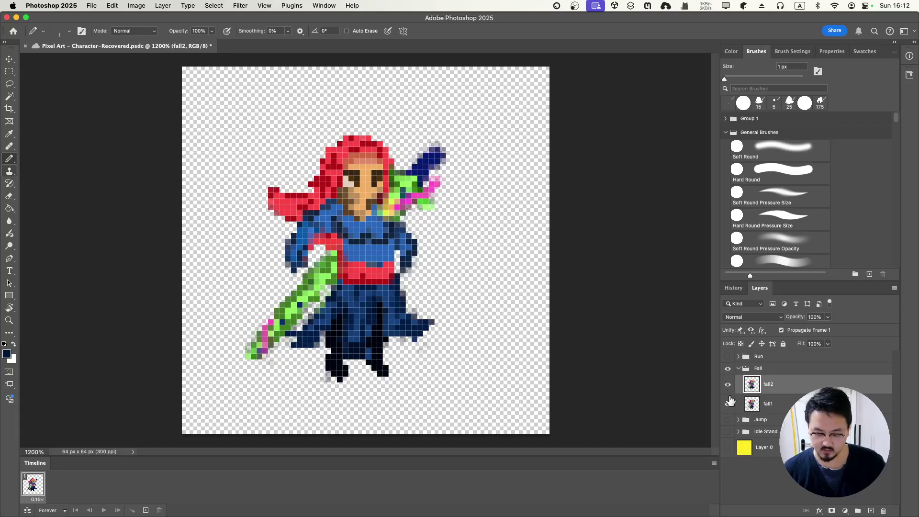
{"action": "left_click", "coordinate": [728, 404]}
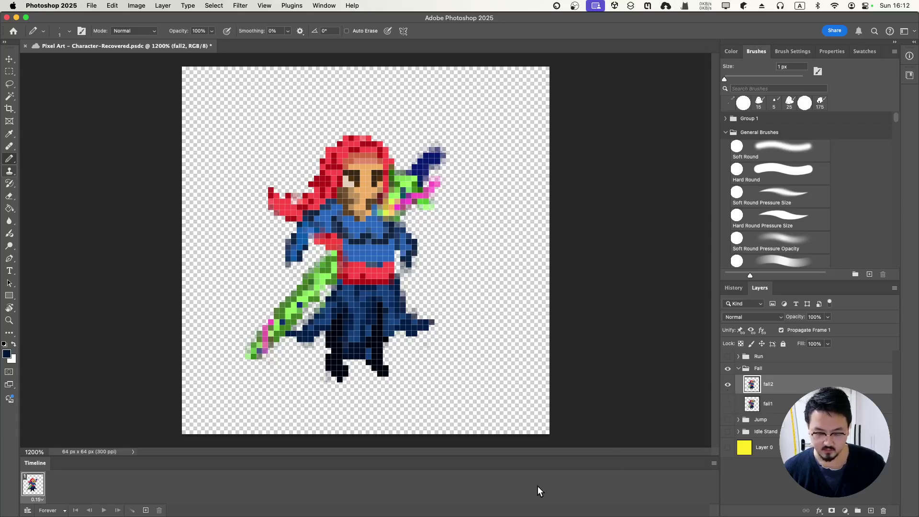
- Show only fall1 in the first timeline frame, add a second frame and show only fall2 in it
{"action": "left_click", "coordinate": [728, 404]}
{"action": "left_click", "coordinate": [728, 384]}
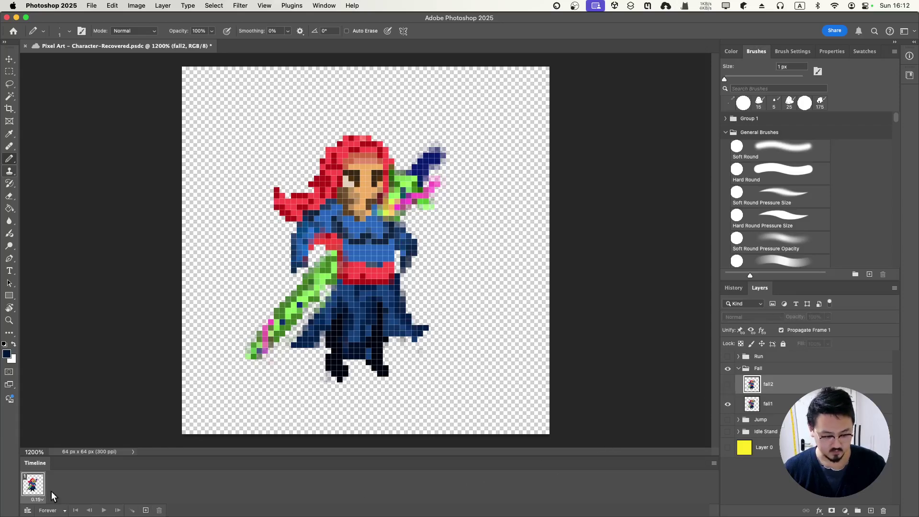
{"action": "left_click", "coordinate": [147, 510]}
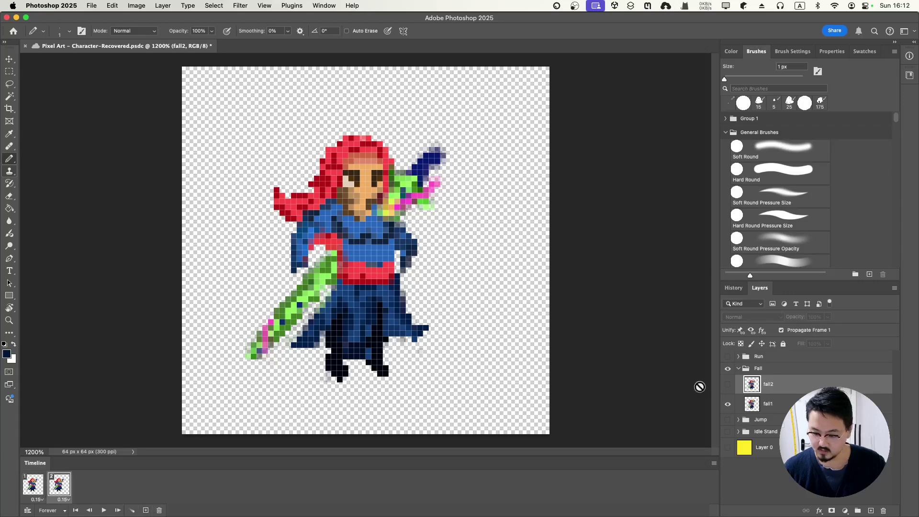
{"action": "left_click", "coordinate": [727, 384]}
{"action": "left_click", "coordinate": [727, 403]}
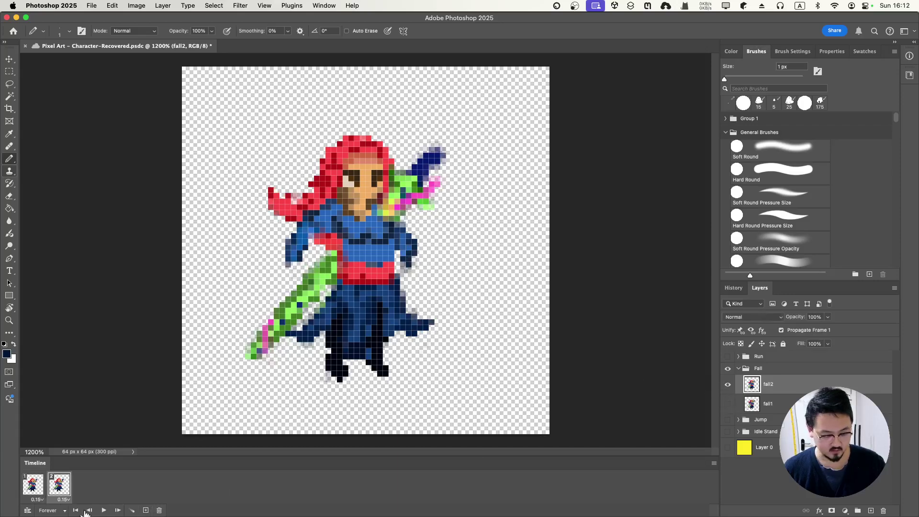
- Play the two-frame fall animation at a reduced zoom of 600%, and stop the playback
{"action": "left_click", "coordinate": [103, 510]}
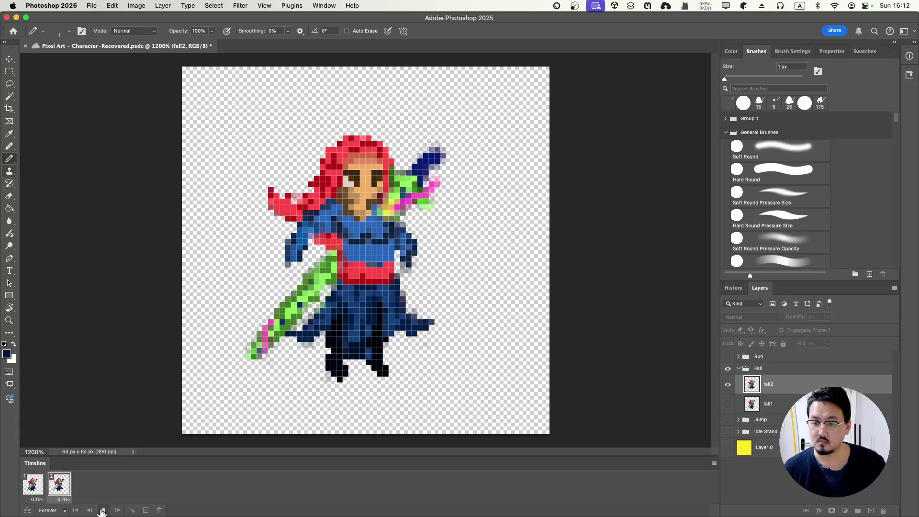
{"action": "key", "text": "super+minus"}
{"action": "key", "text": "super+minus"}
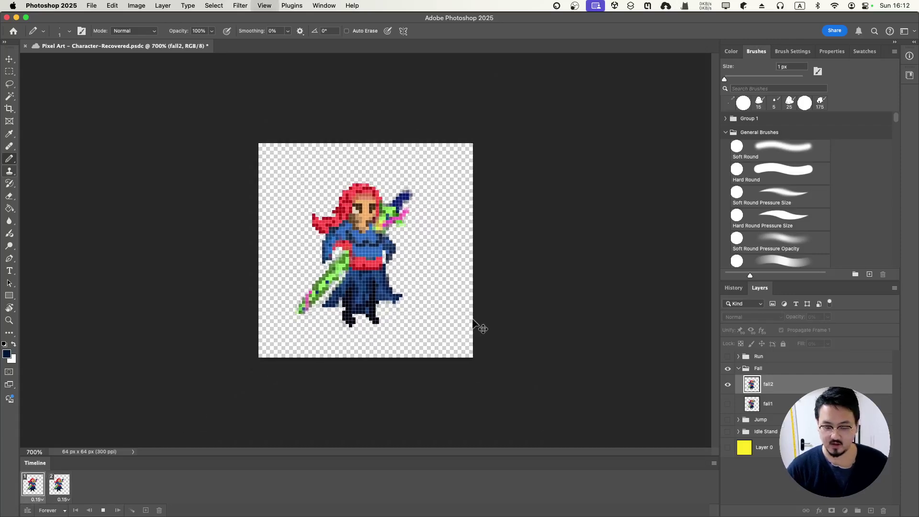
{"action": "key", "text": "super+minus"}
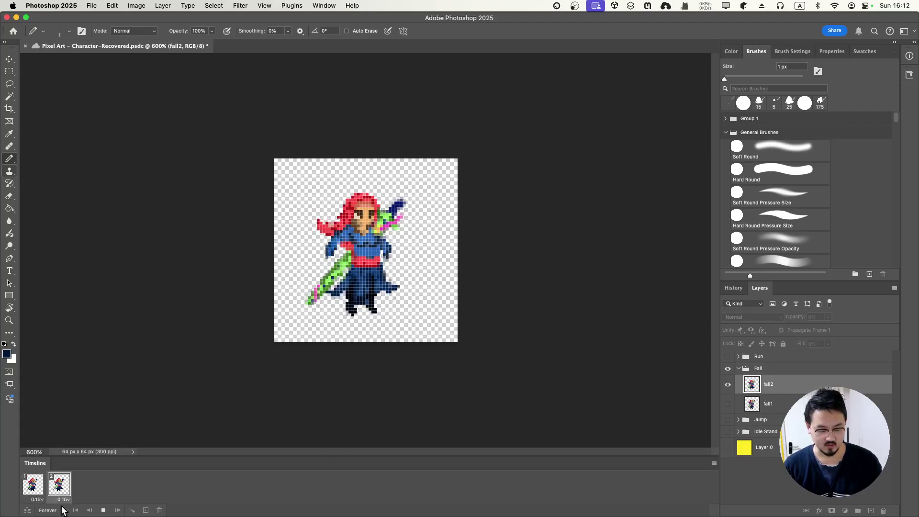
{"action": "left_click", "coordinate": [103, 510]}
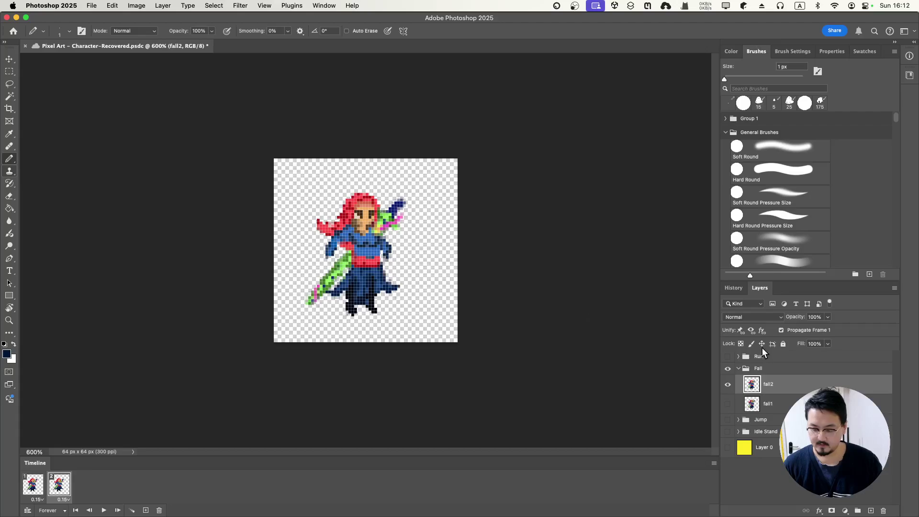
- Show fall1 instead of fall2 in the second frame and make fall1 the active layer
{"action": "left_click", "coordinate": [727, 403]}
{"action": "left_click", "coordinate": [726, 387]}
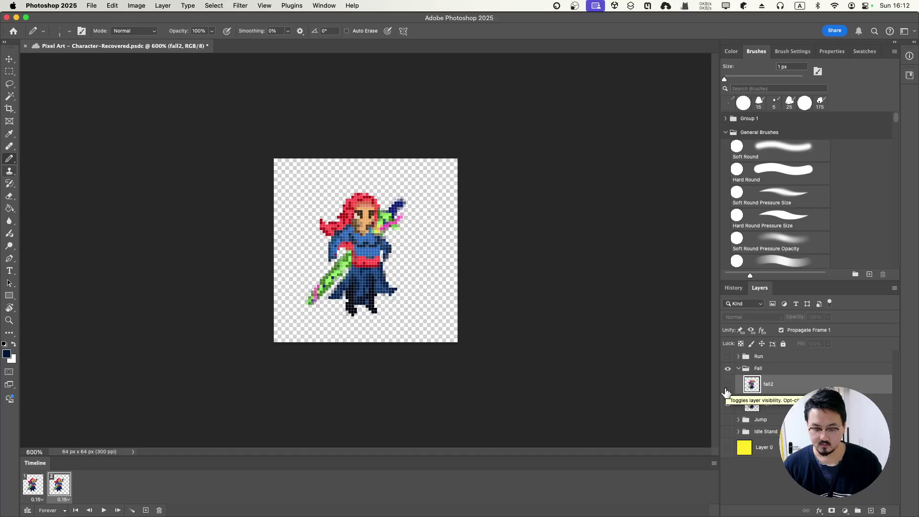
{"action": "left_click", "coordinate": [735, 406]}
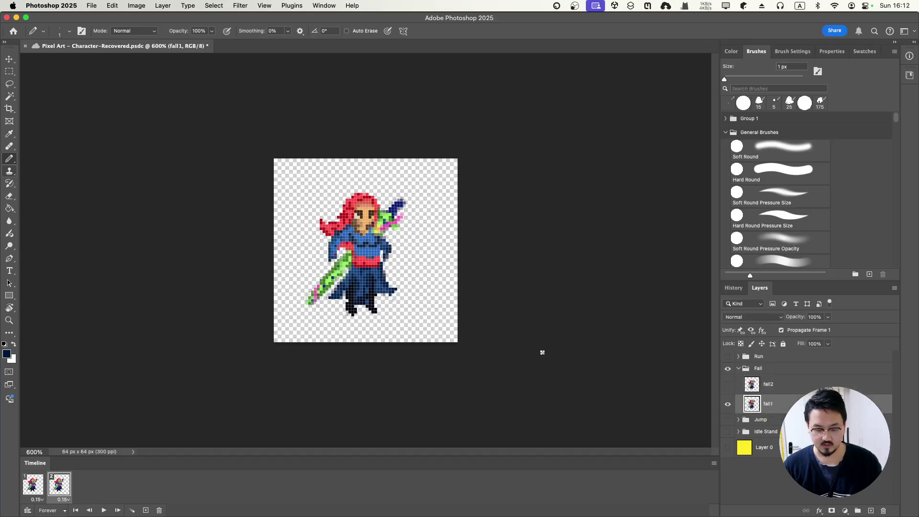
{"action": "key", "text": "super+equal"}
{"action": "key", "text": "super+equal"}
{"action": "key", "text": "super+equal"}
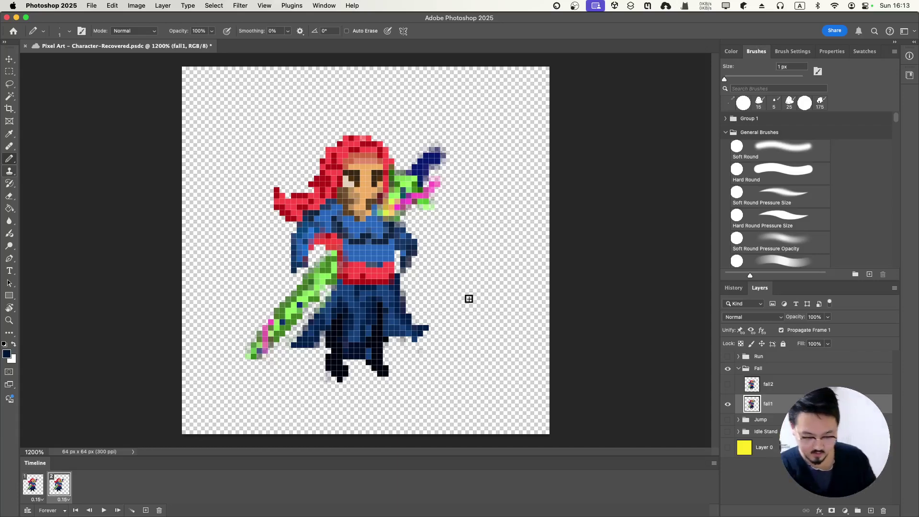
- Outline a billowing piece of cloth from the sleeve to the sword blade on fall1, using a blue sampled from the skirt
{"action": "key", "text": "i"}
{"action": "left_click", "coordinate": [338, 295]}
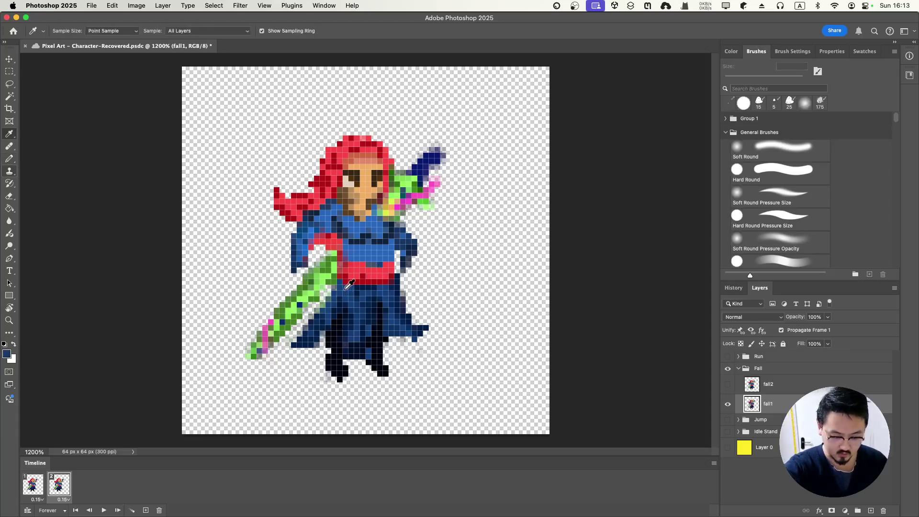
{"action": "key", "text": "b"}
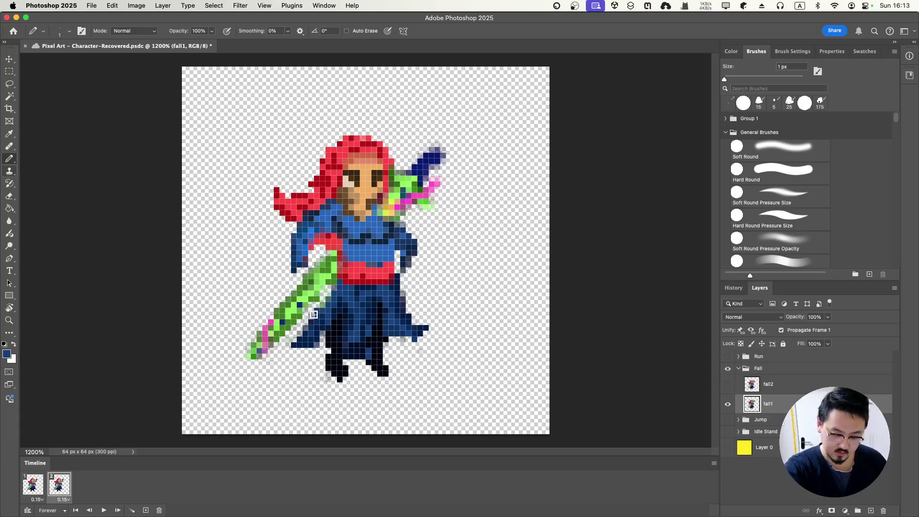
{"action": "mouse_move", "coordinate": [286, 298]}
{"action": "left_mouse_down"}
{"action": "mouse_move", "coordinate": [264, 256]}
{"action": "mouse_move", "coordinate": [310, 247]}
{"action": "left_mouse_up"}
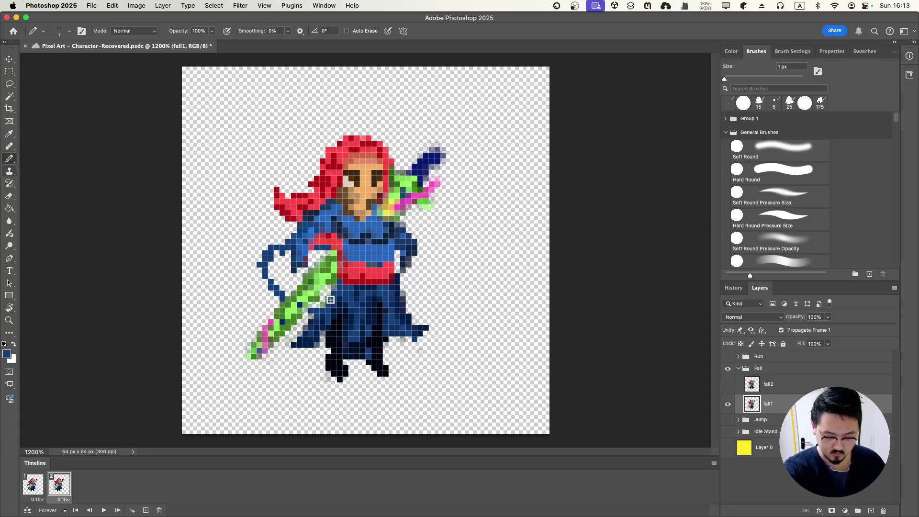
- Add dark blue edge and fold pixels and a pointed outer tip to the billowing cloth, and save the document
{"action": "key", "text": "i"}
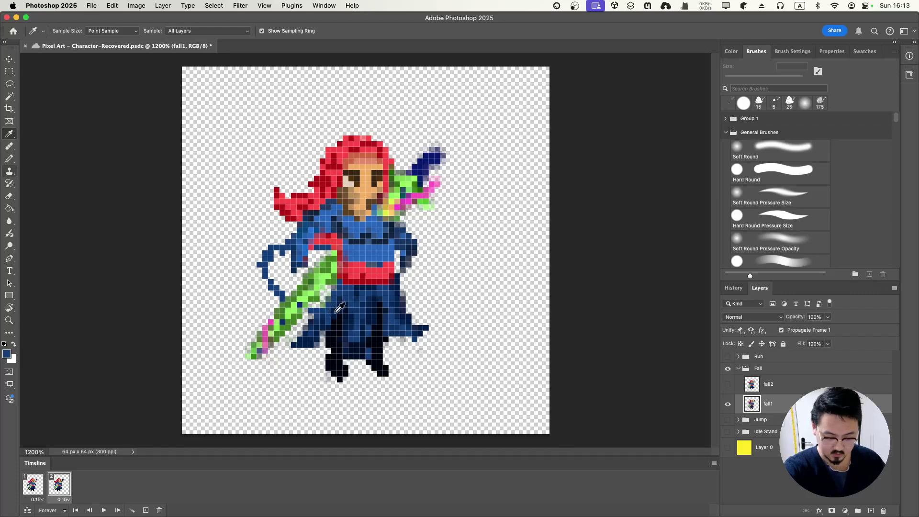
{"action": "left_click", "coordinate": [258, 269]}
{"action": "key", "text": "b"}
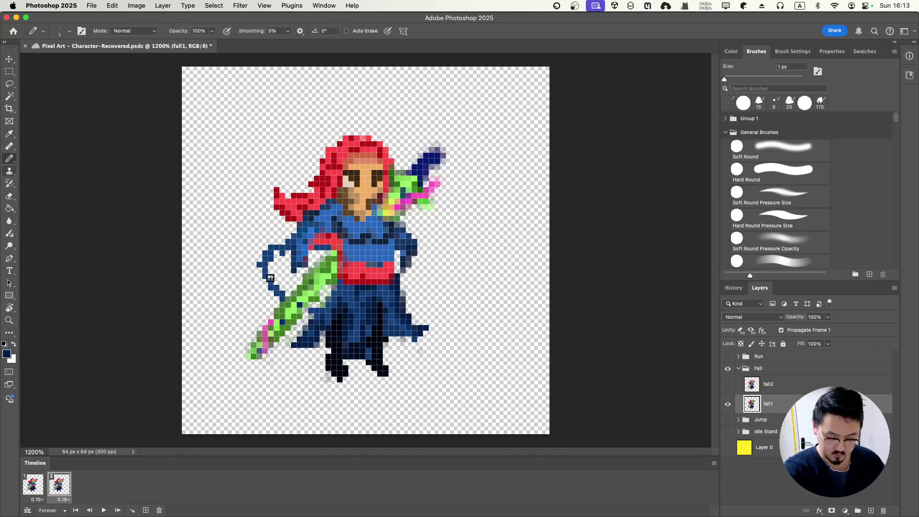
{"action": "left_click", "coordinate": [274, 284]}
{"action": "left_click", "coordinate": [266, 258]}
{"action": "left_click", "coordinate": [271, 256]}
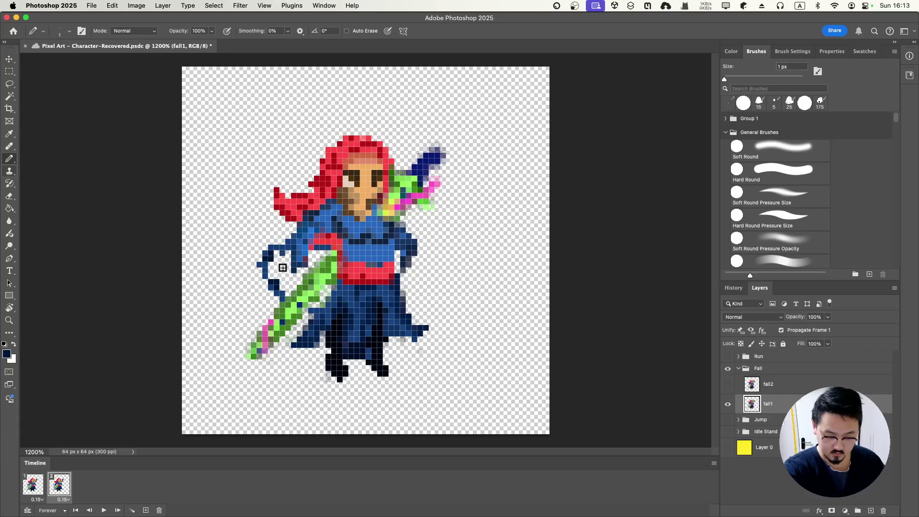
{"action": "left_click", "coordinate": [286, 266]}
{"action": "left_click", "coordinate": [274, 266]}
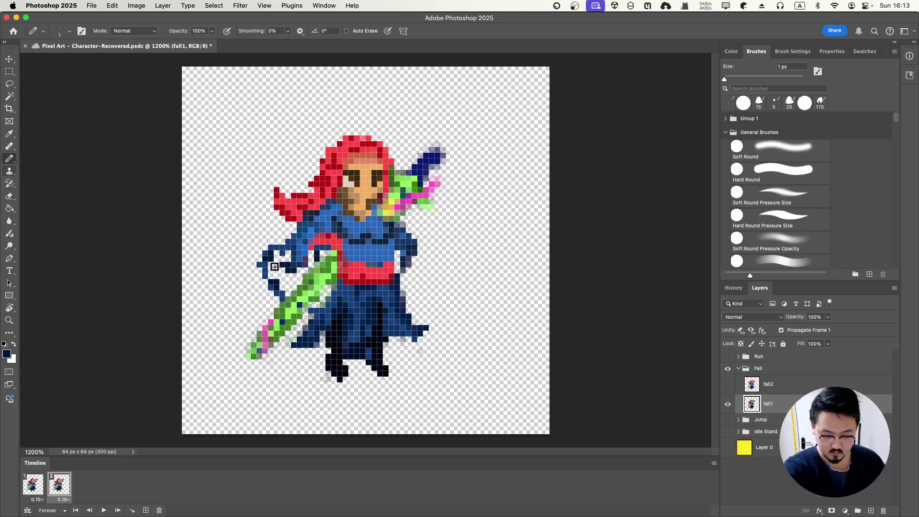
{"action": "left_click_drag", "start_coordinate": [259, 249], "coordinate": [261, 258]}
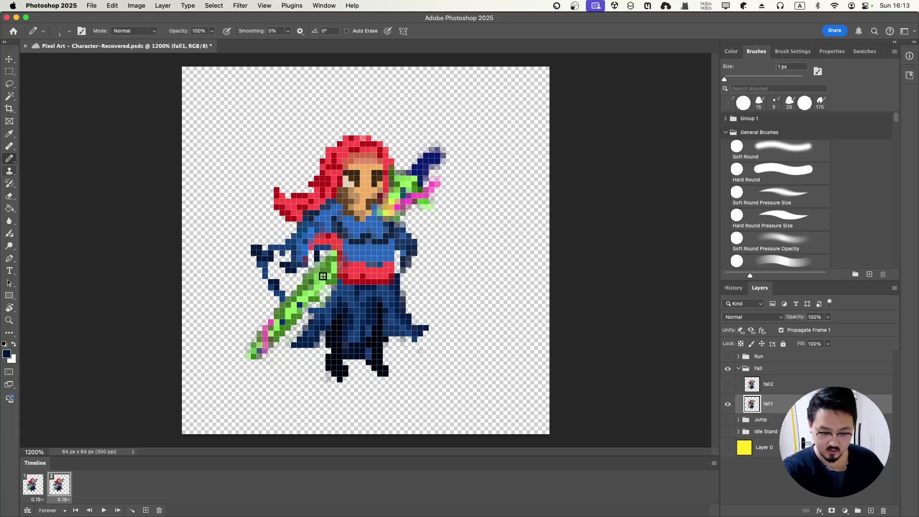
{"action": "key", "text": "super+s"}
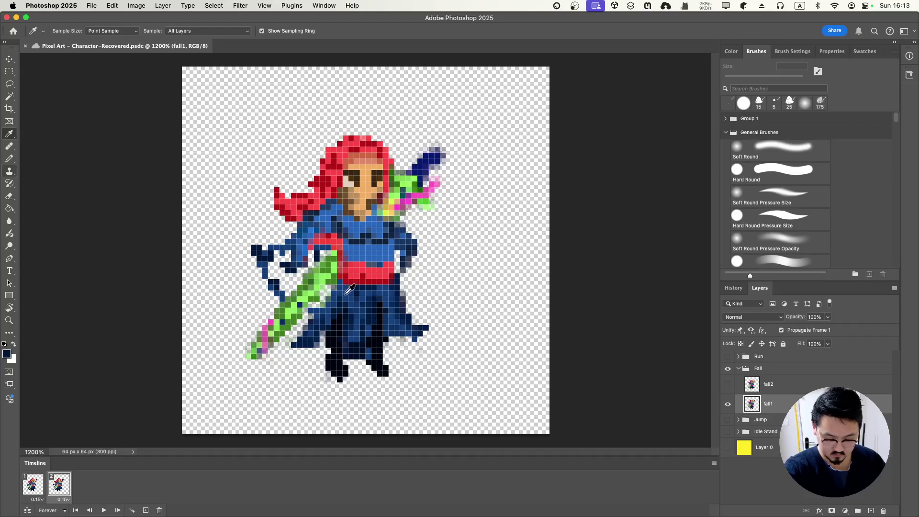
- Fill the inside of the billowing cloth outline with a medium blue sampled from the skirt
{"action": "left_click", "coordinate": [350, 289]}
{"action": "key", "text": "b"}
{"action": "mouse_move", "coordinate": [272, 270]}
{"action": "left_mouse_down"}
{"action": "mouse_move", "coordinate": [283, 276]}
{"action": "mouse_move", "coordinate": [286, 258]}
{"action": "mouse_move", "coordinate": [297, 280]}
{"action": "left_mouse_up"}
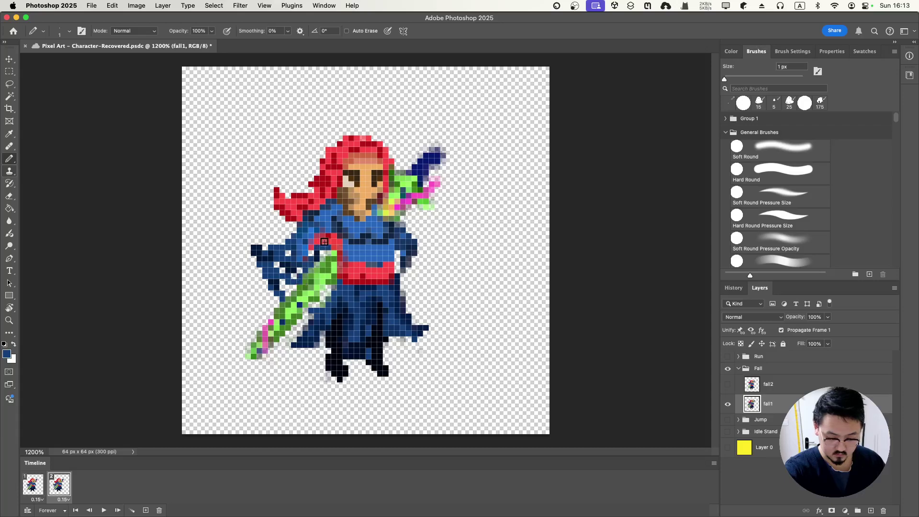
{"action": "left_click_drag", "start_coordinate": [324, 242], "coordinate": [282, 287]}
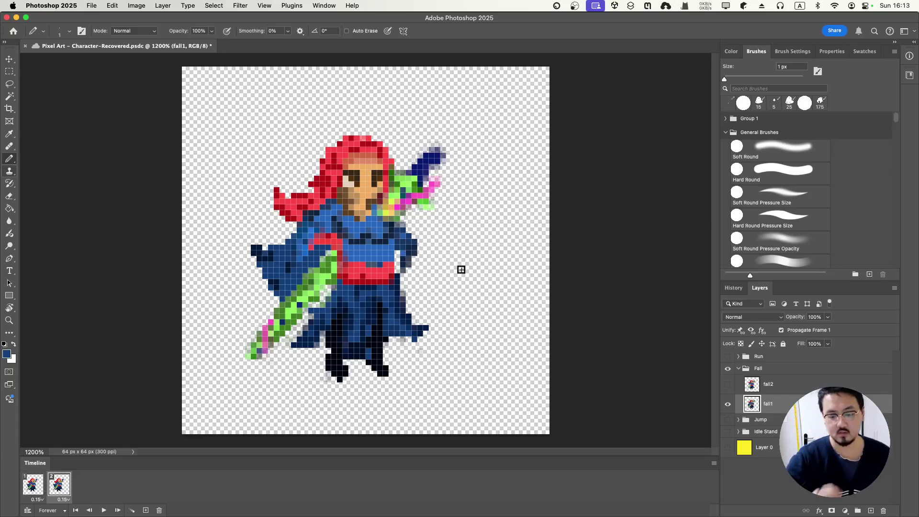
- Darken the sleeve on the side away from the sword with a sampled dark blue
{"action": "key", "text": "i"}
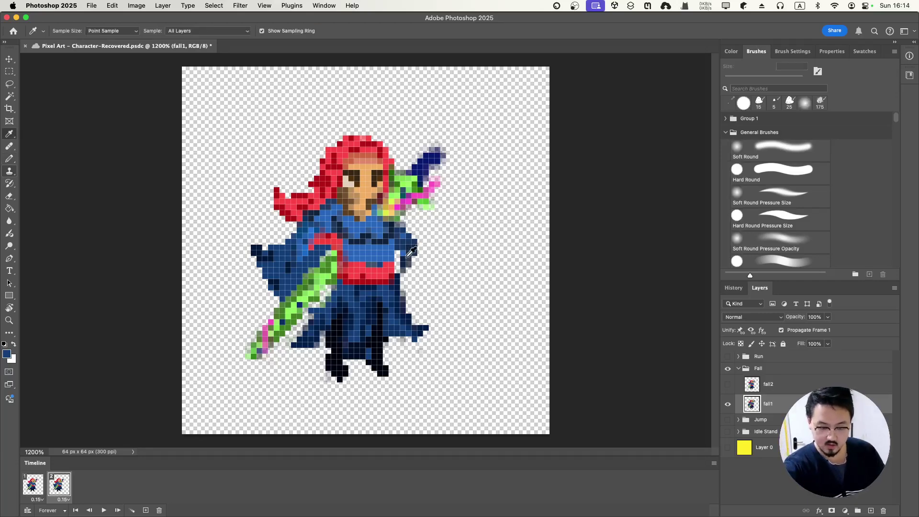
{"action": "key", "text": "b"}
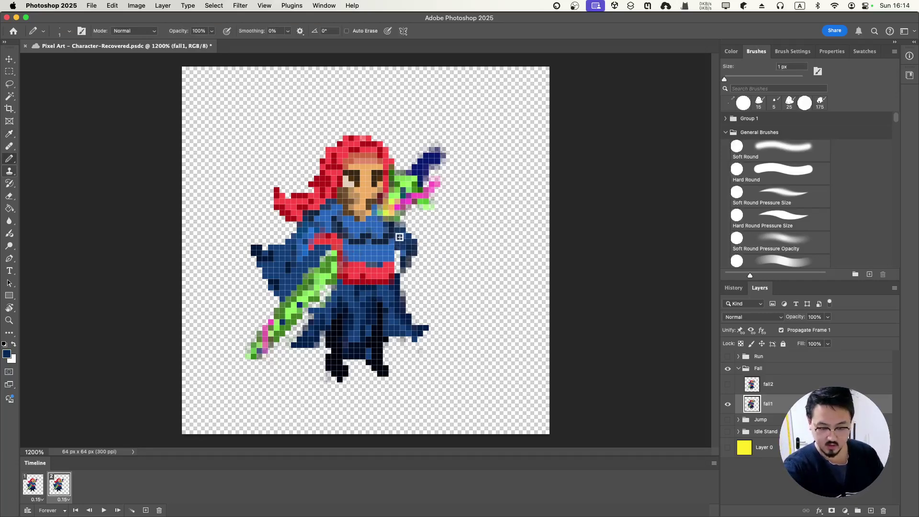
{"action": "left_click", "coordinate": [402, 254]}
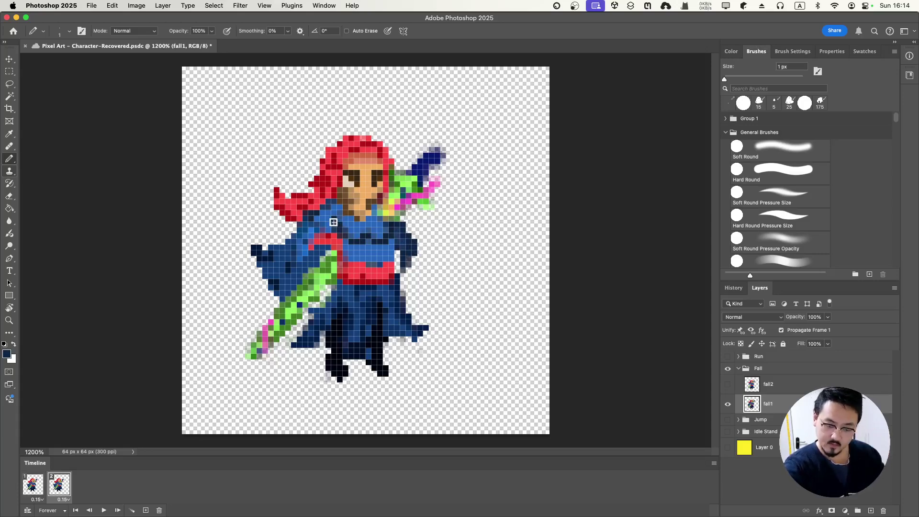
- Extend the dark blue sleeve shading down the forearm on fall1 to where it meets the billowing cloth
{"action": "left_click", "coordinate": [316, 239]}
{"action": "left_click", "coordinate": [313, 248]}
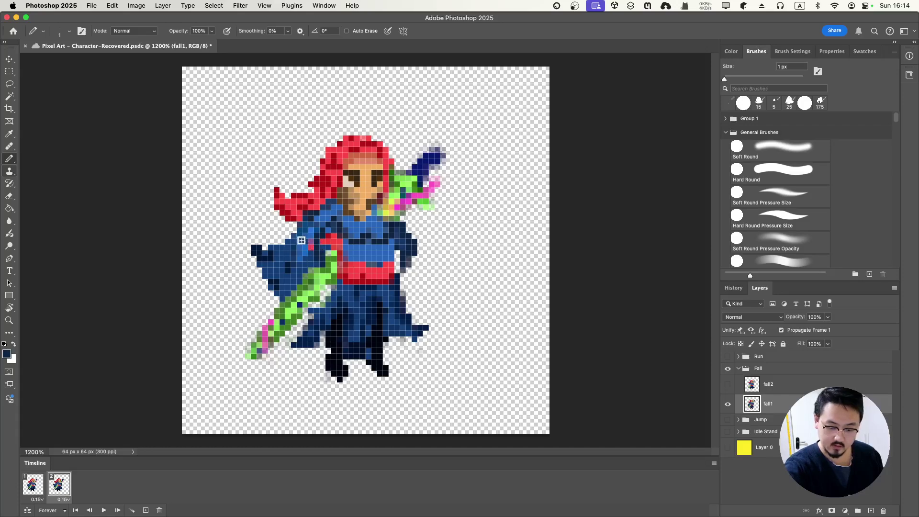
{"action": "left_click", "coordinate": [304, 255]}
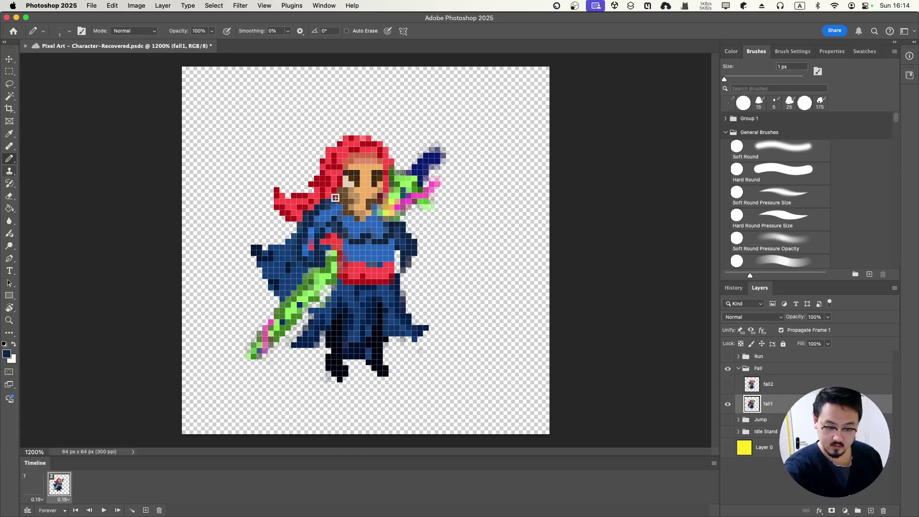
{"action": "left_click", "coordinate": [302, 245]}
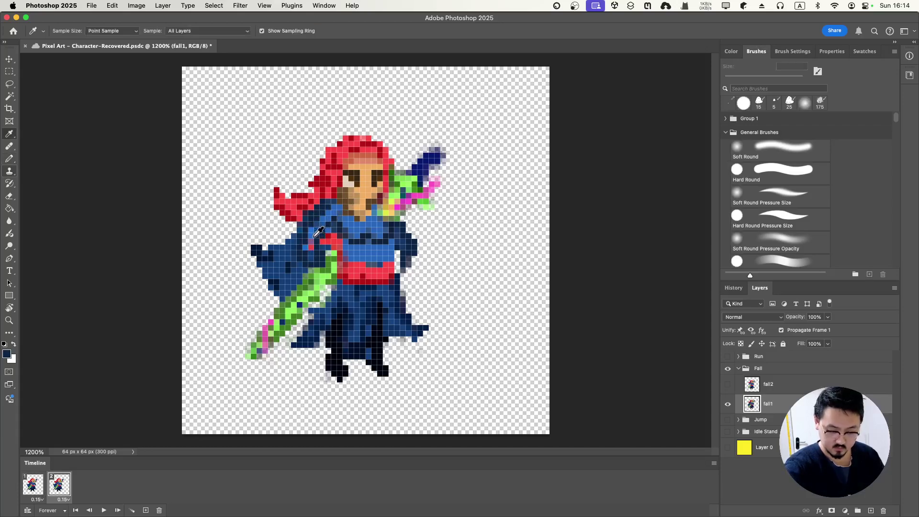
- Cover the red pixels at the sleeve's opening with bright blue and dark blue sampled from the sleeve, shaping its lower end
{"action": "left_click", "coordinate": [318, 233], "text": "alt"}
{"action": "left_click", "coordinate": [316, 234]}
{"action": "left_click", "coordinate": [319, 226]}
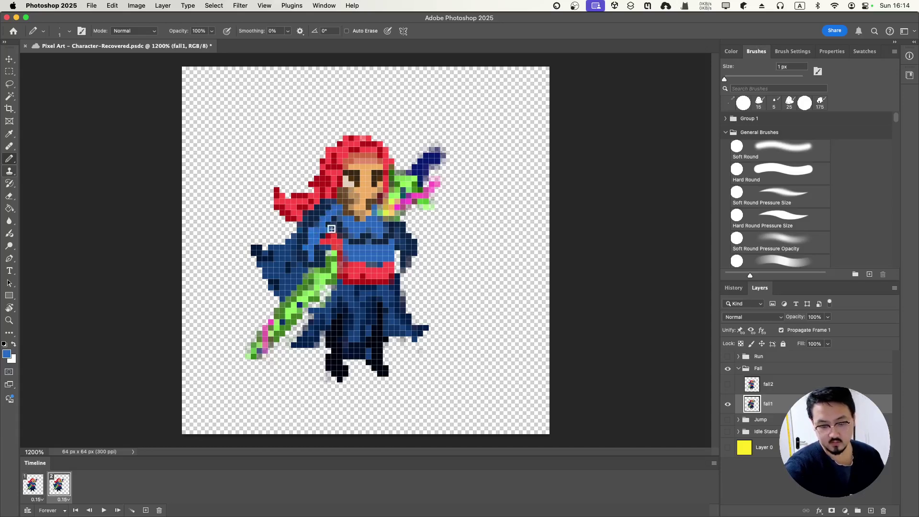
{"action": "left_click", "coordinate": [318, 245], "text": "alt"}
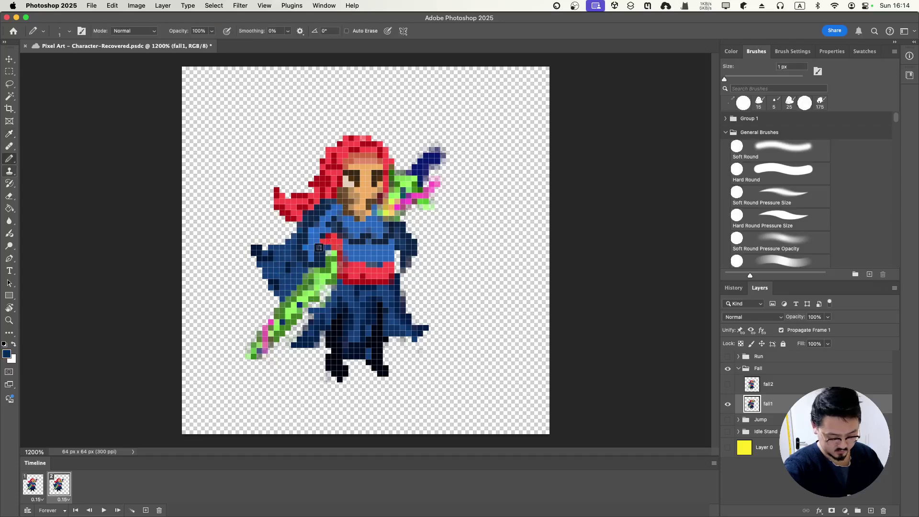
{"action": "left_click", "coordinate": [324, 240]}
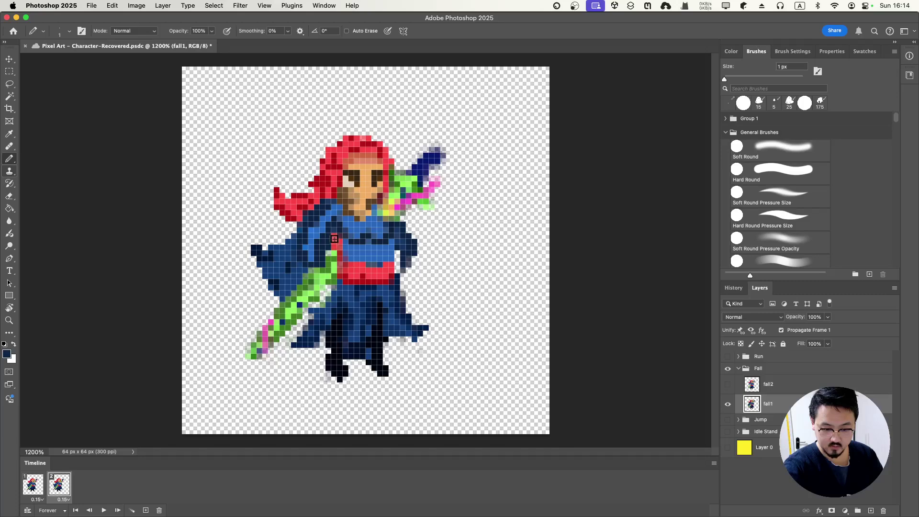
{"action": "left_click", "coordinate": [332, 240]}
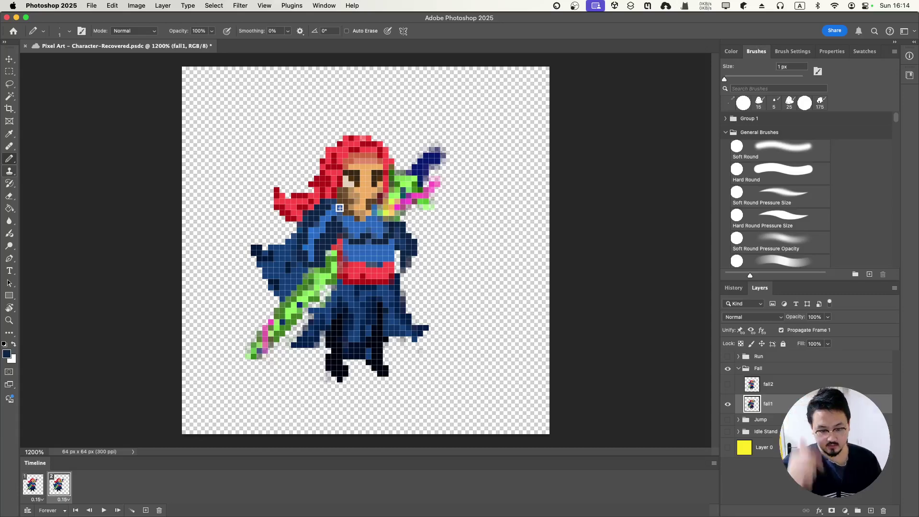
- Add darker navy fold lines inside the billowing cloth on fall1
{"action": "key", "text": "i"}
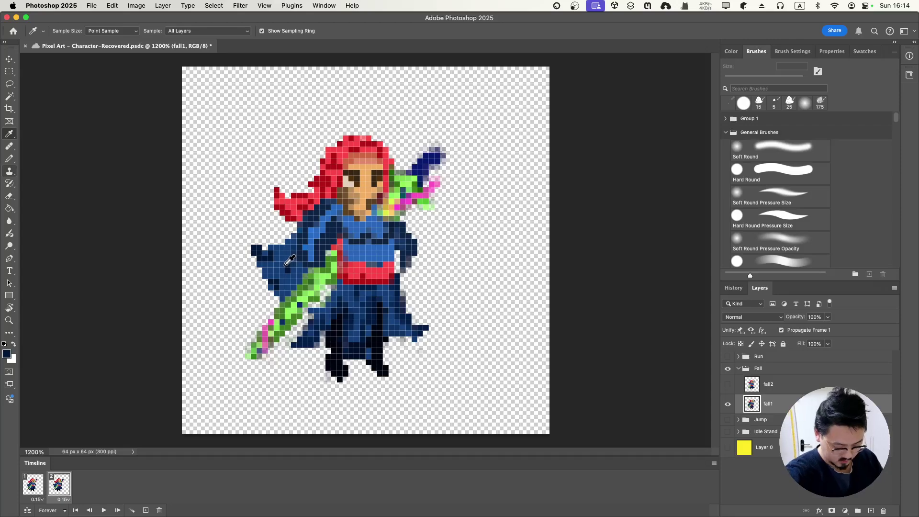
{"action": "key", "text": "b"}
{"action": "left_click", "coordinate": [282, 267]}
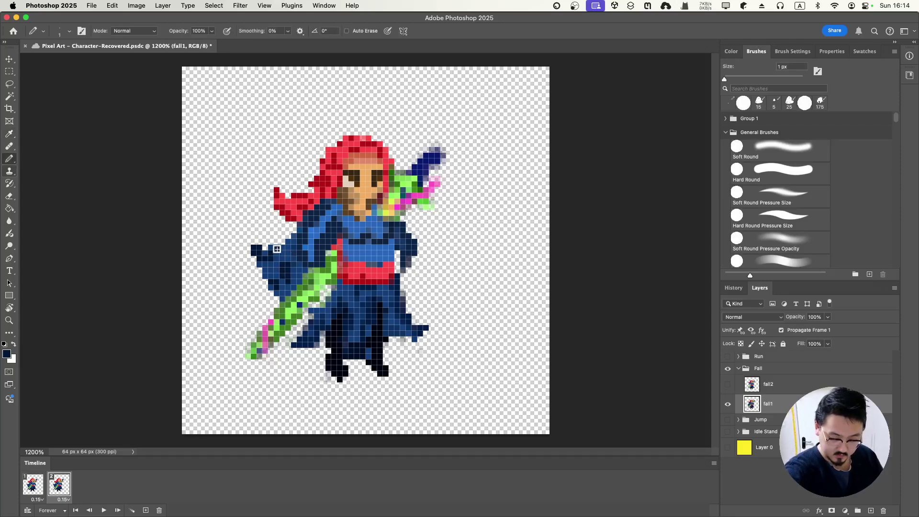
{"action": "mouse_move", "coordinate": [277, 249]}
{"action": "left_mouse_down"}
{"action": "mouse_move", "coordinate": [292, 249]}
{"action": "mouse_move", "coordinate": [279, 287]}
{"action": "left_mouse_up"}
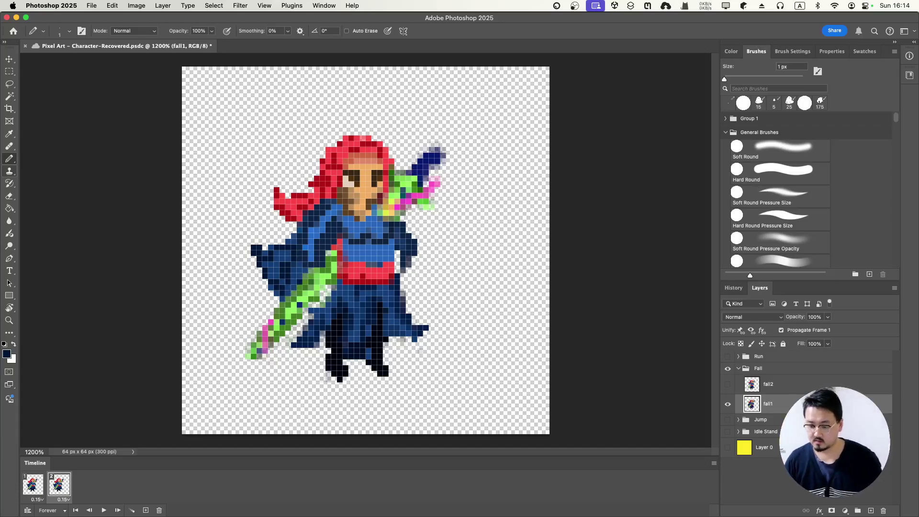
- Compare the sleeve on fall1 with the one on fall2 by toggling the visibility of both layers
{"action": "left_click", "coordinate": [727, 387]}
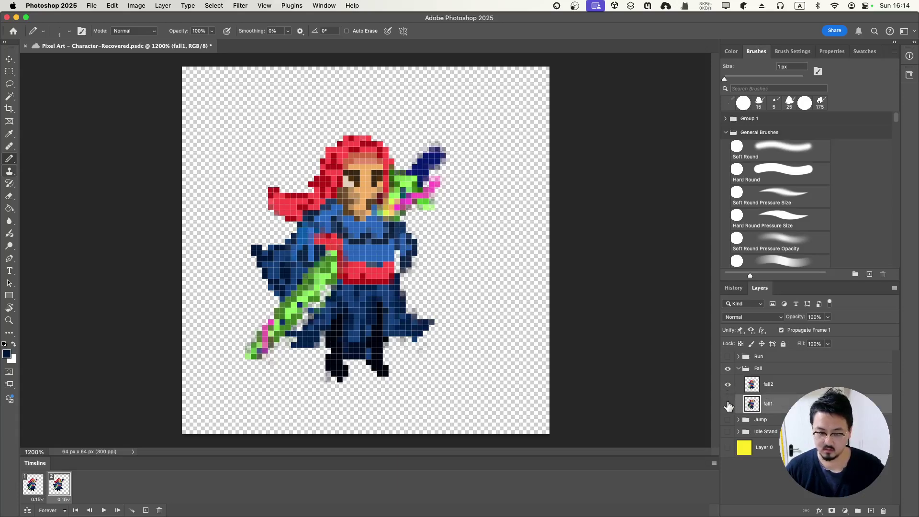
{"action": "left_click", "coordinate": [728, 405]}
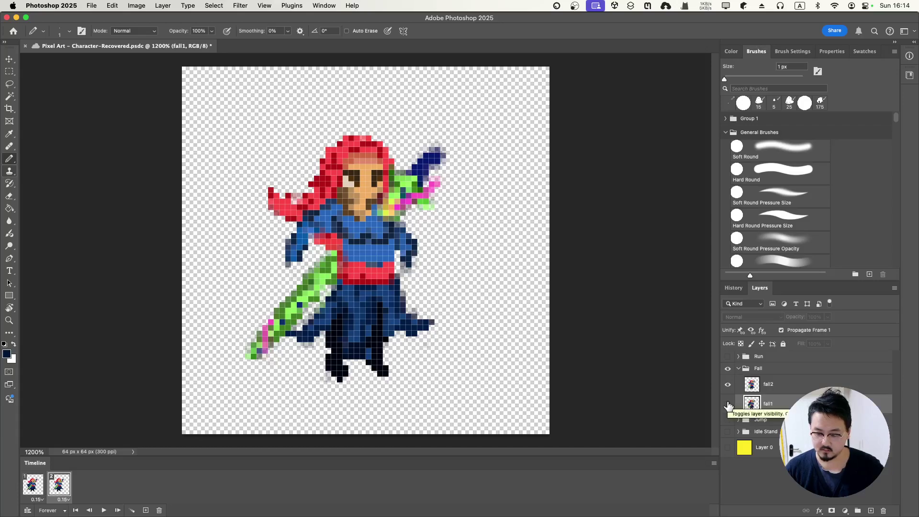
{"action": "left_click", "coordinate": [728, 405]}
{"action": "left_click", "coordinate": [727, 386]}
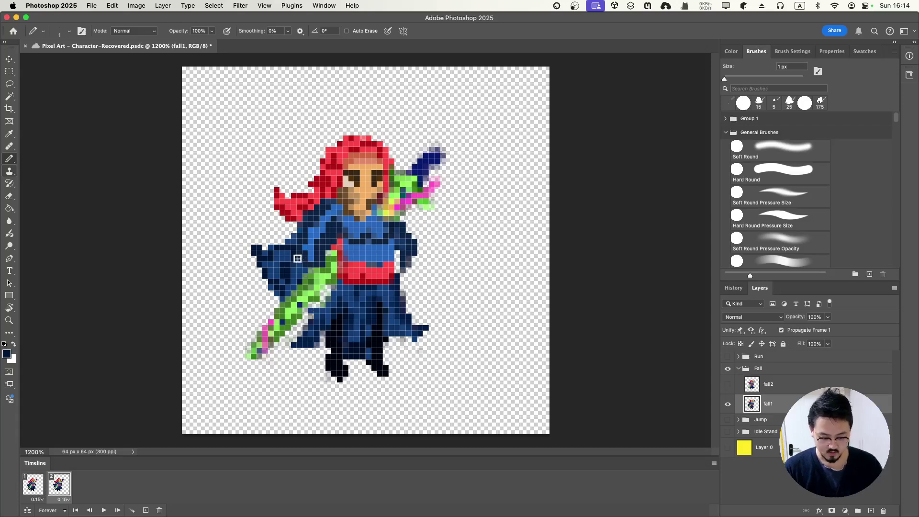
- Lasso and copy the sleeve and billowing cloth on fall1, then make fall2 the active and only visible Fall layer
{"action": "key", "text": "l"}
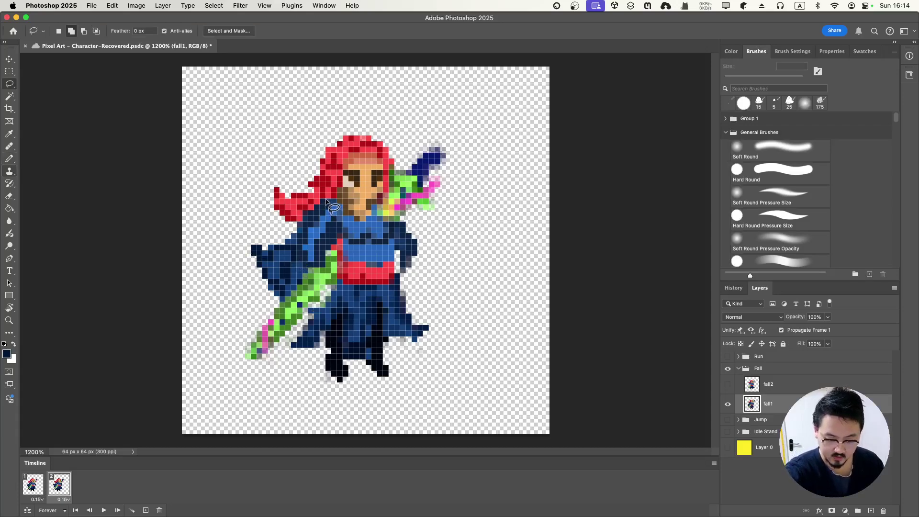
{"action": "mouse_move", "coordinate": [326, 201]}
{"action": "left_mouse_down"}
{"action": "mouse_move", "coordinate": [297, 226]}
{"action": "mouse_move", "coordinate": [253, 240]}
{"action": "mouse_move", "coordinate": [245, 271]}
{"action": "mouse_move", "coordinate": [266, 302]}
{"action": "mouse_move", "coordinate": [291, 300]}
{"action": "mouse_move", "coordinate": [340, 243]}
{"action": "mouse_move", "coordinate": [325, 201]}
{"action": "left_mouse_up"}
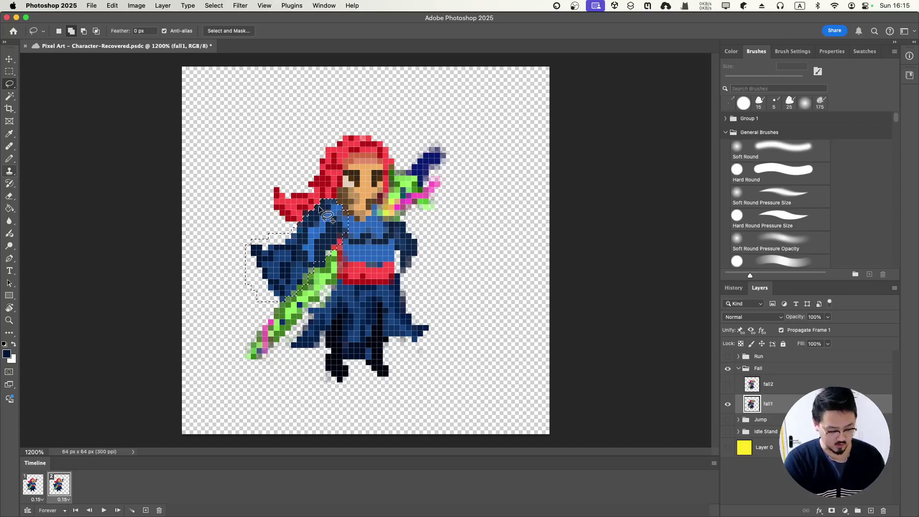
{"action": "left_click", "coordinate": [754, 385]}
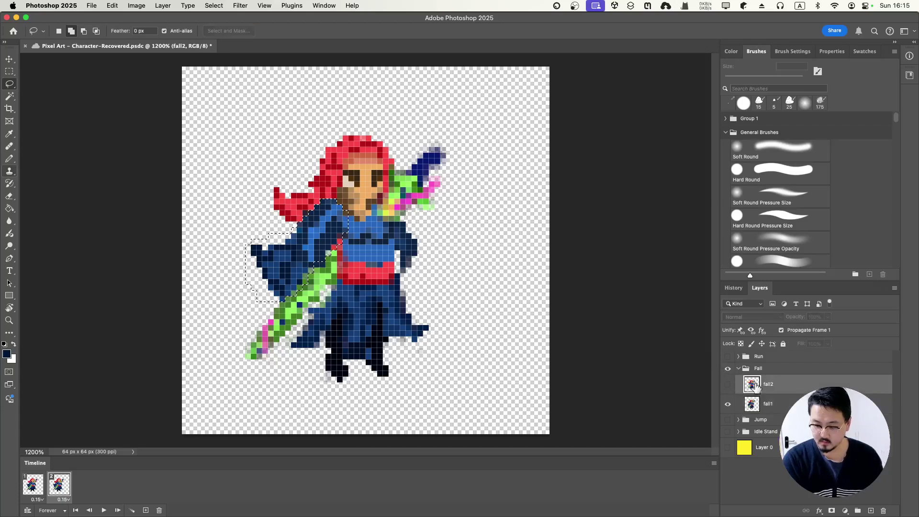
{"action": "left_click", "coordinate": [727, 384]}
{"action": "left_click", "coordinate": [727, 404]}
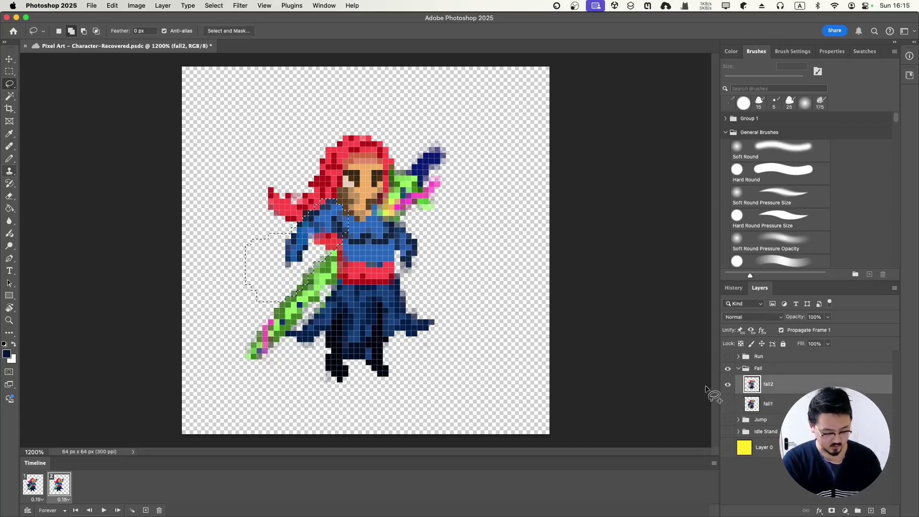
- Try pasting the copied sleeve and cloth above fall2, inspect the pasted piece on its own, and undo the paste
{"action": "key", "text": "ctrl+v"}
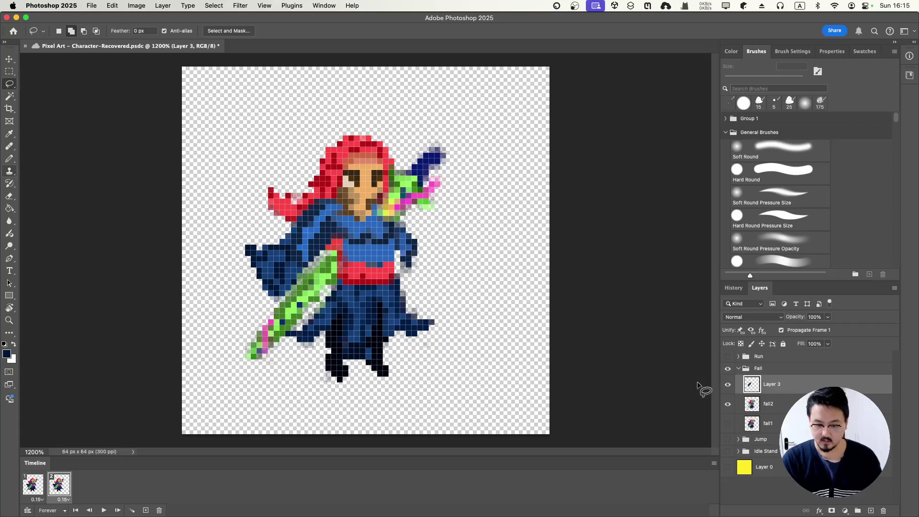
{"action": "left_click", "coordinate": [727, 404]}
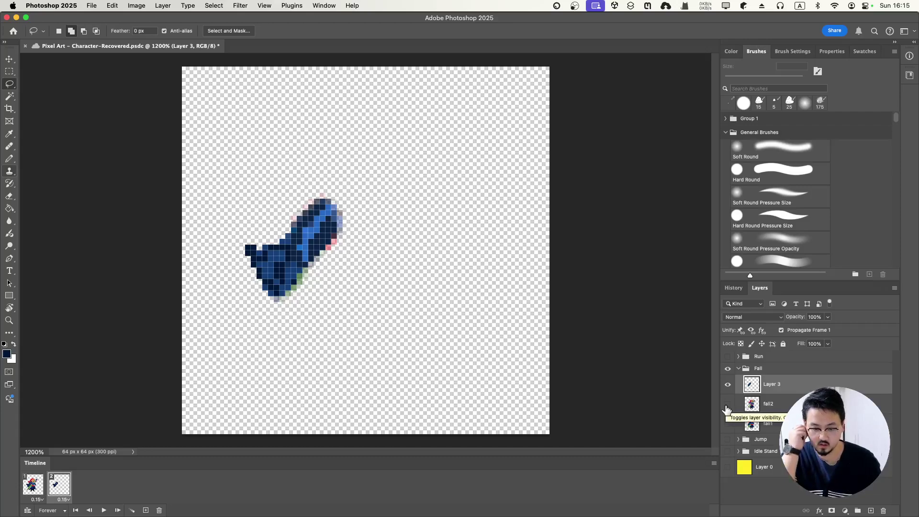
{"action": "left_click", "coordinate": [727, 406]}
{"action": "left_click", "coordinate": [727, 406]}
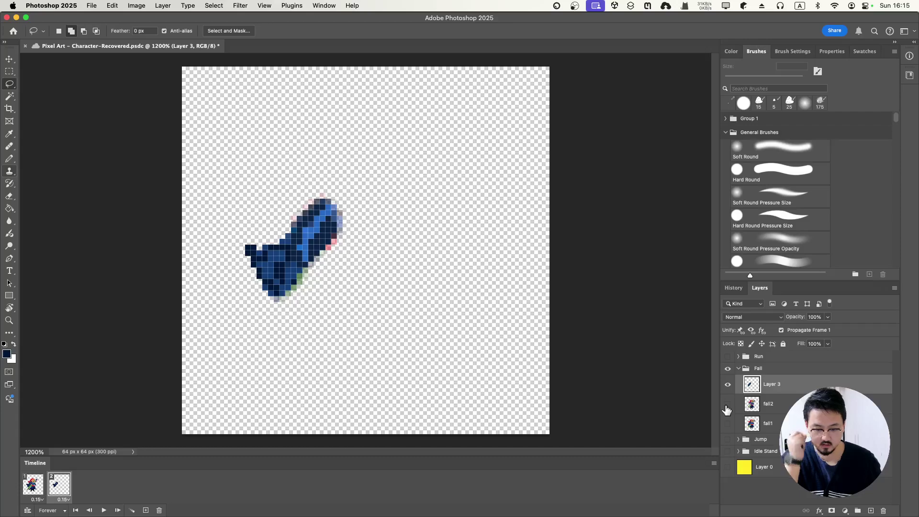
{"action": "key", "text": "super+z"}
{"action": "key", "text": "super+z"}
{"action": "key", "text": "super+z"}
{"action": "key", "text": "super+z"}
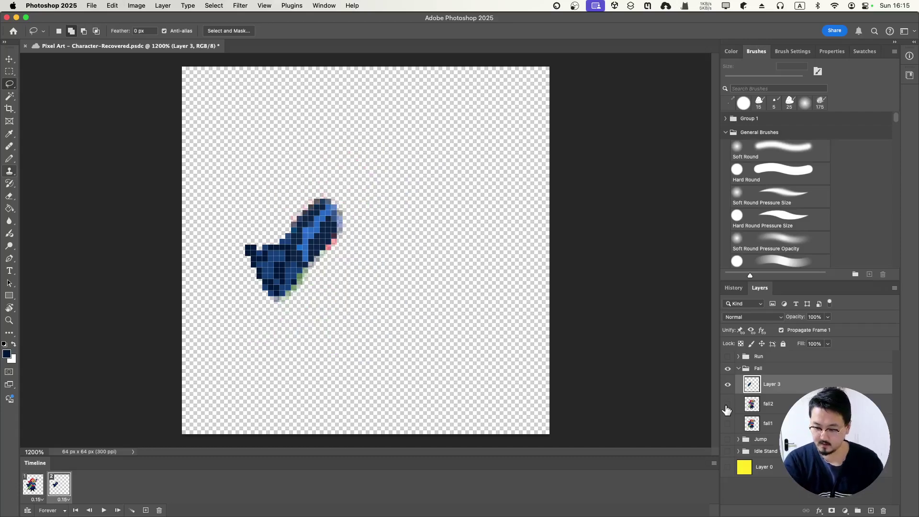
{"action": "key", "text": "super+z"}
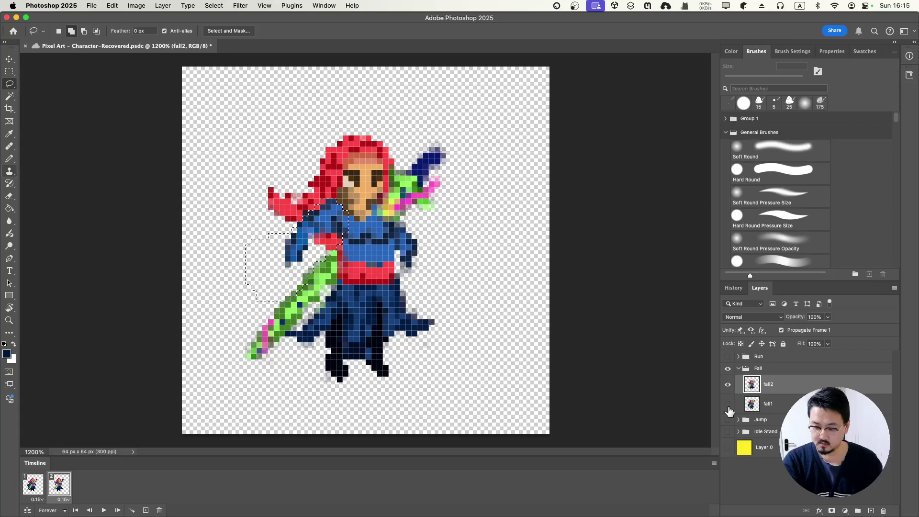
- Check fall1 and the selected sleeve area again, then return to fall2 with fall1 hidden
{"action": "left_click", "coordinate": [727, 404]}
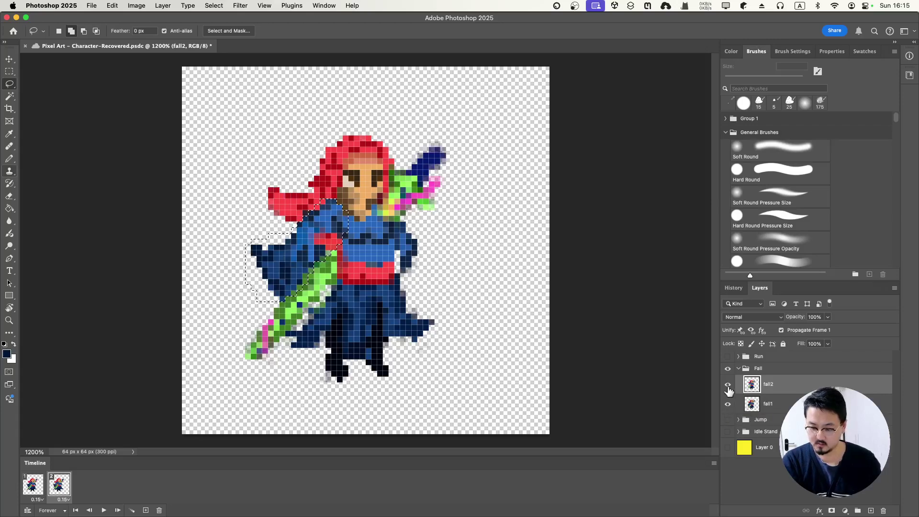
{"action": "left_click", "coordinate": [727, 383]}
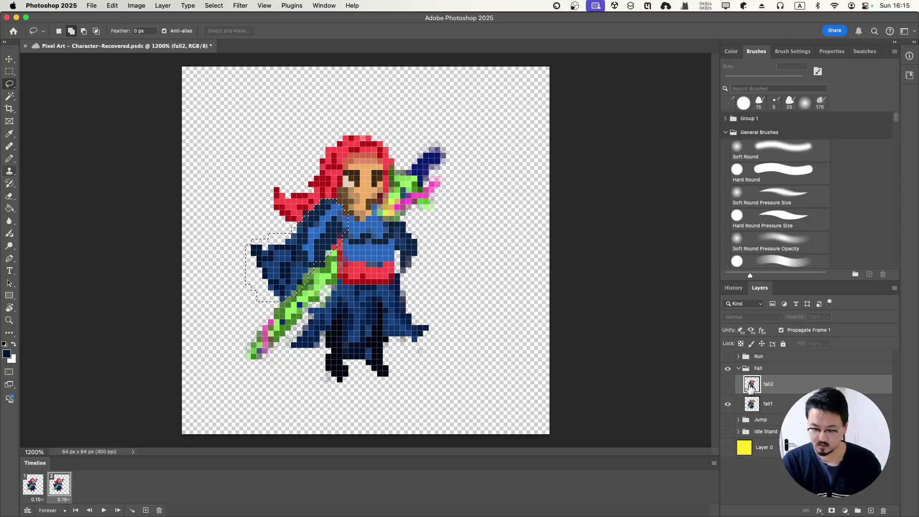
{"action": "left_click", "coordinate": [752, 405]}
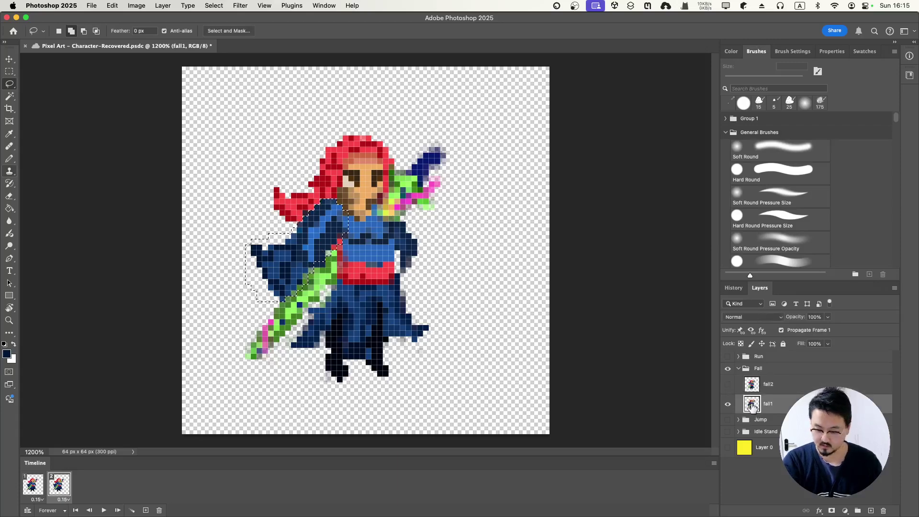
{"action": "left_click", "coordinate": [750, 385]}
{"action": "left_click", "coordinate": [727, 386]}
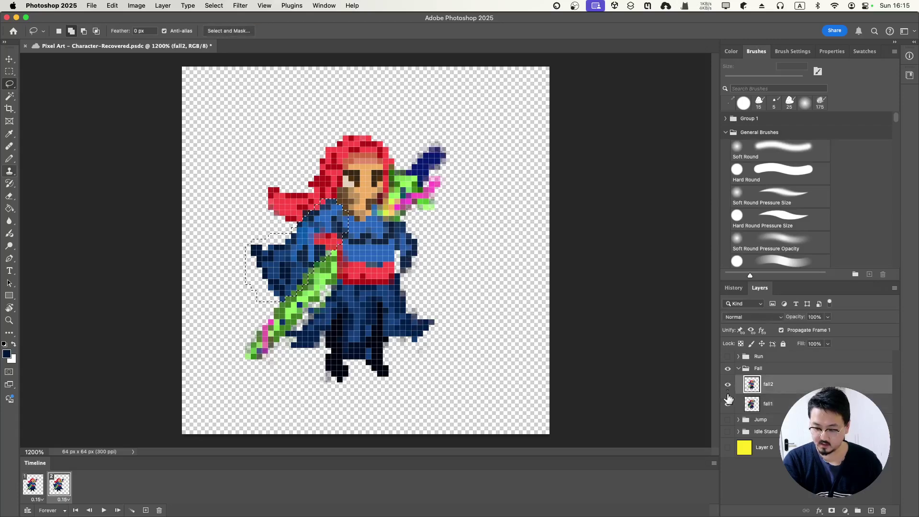
{"action": "left_click", "coordinate": [728, 405]}
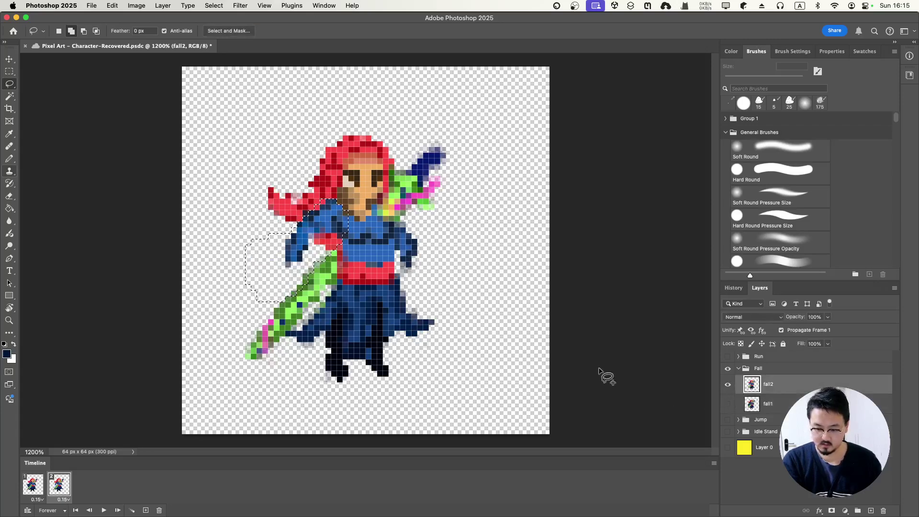
- Try the sleeve paste above fall2 once more, view it with fall2 hidden, and undo it
{"action": "key", "text": "ctrl+v"}
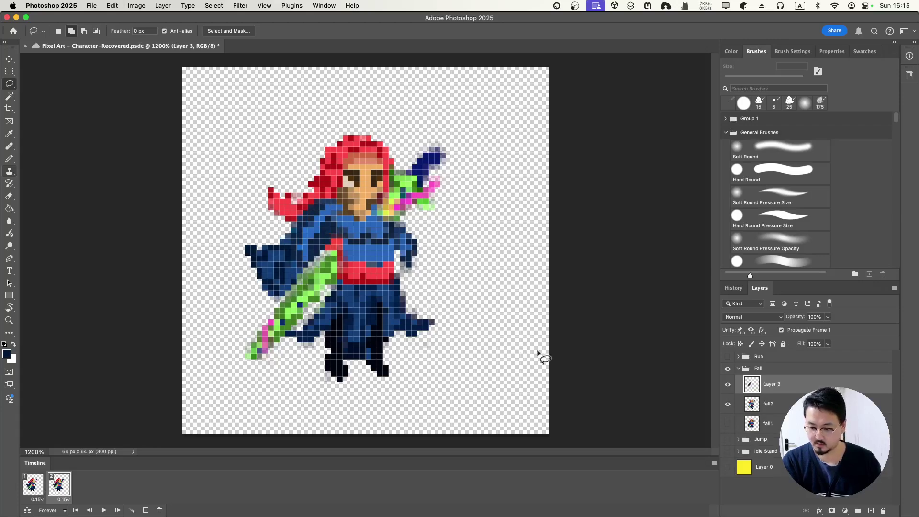
{"action": "left_click", "coordinate": [726, 403]}
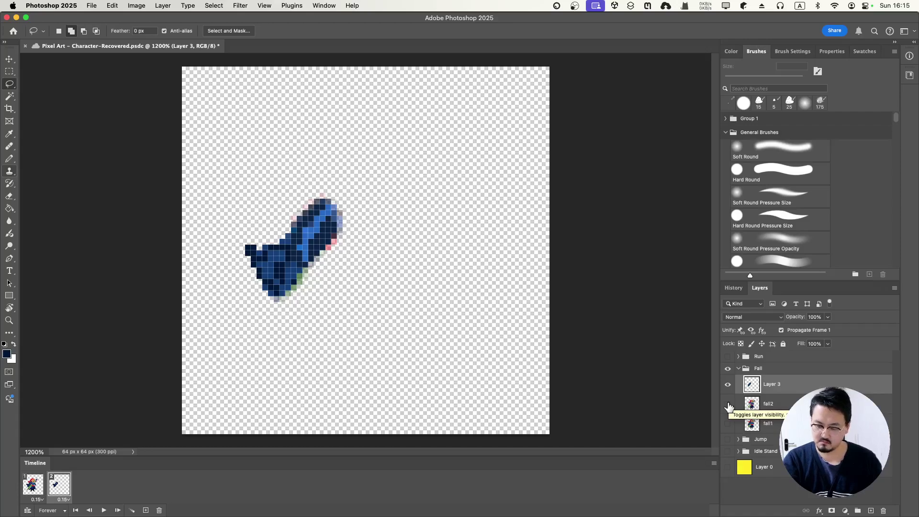
{"action": "left_click", "coordinate": [727, 404]}
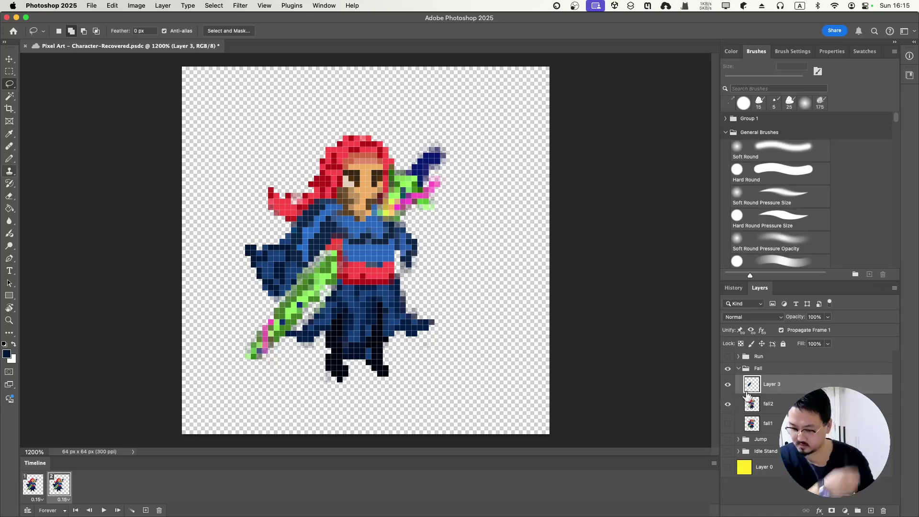
{"action": "key", "text": "super+z"}
{"action": "key", "text": "super+z"}
{"action": "key", "text": "super+z"}
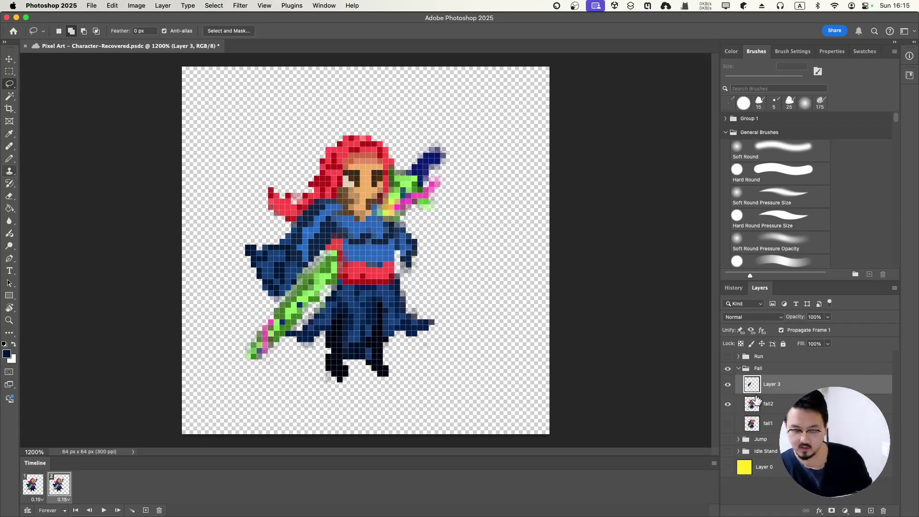
- Duplicate the fall2 layer and paste the copied sleeve and cloth as a new layer above the duplicate
{"action": "right_click", "coordinate": [771, 387]}
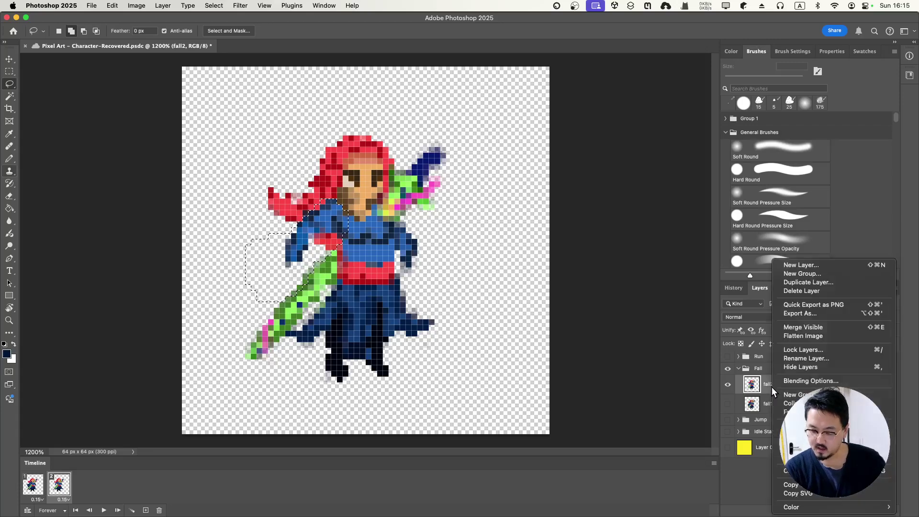
{"action": "left_click", "coordinate": [808, 283]}
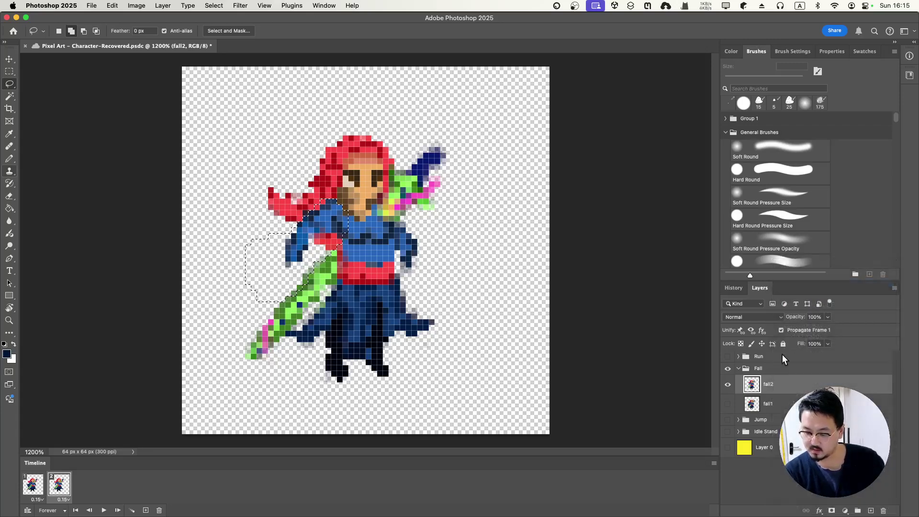
{"action": "left_click", "coordinate": [682, 249]}
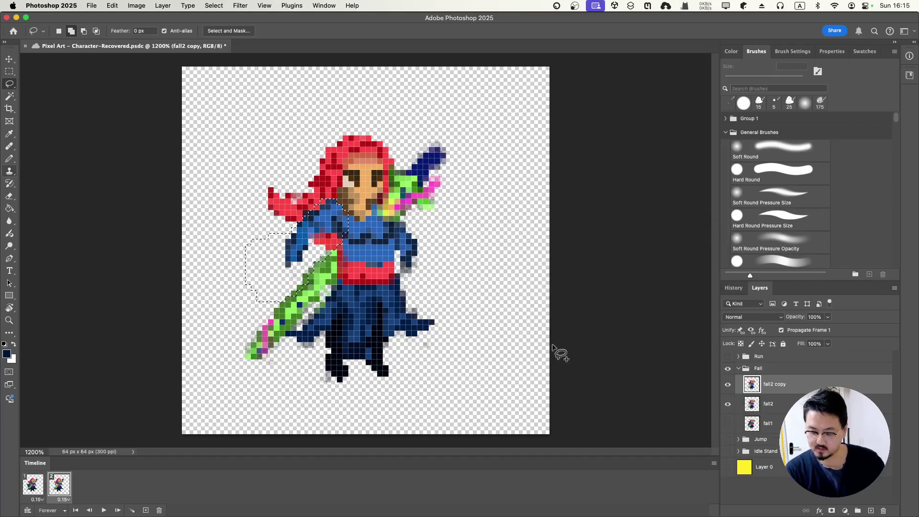
{"action": "key", "text": "super+v"}
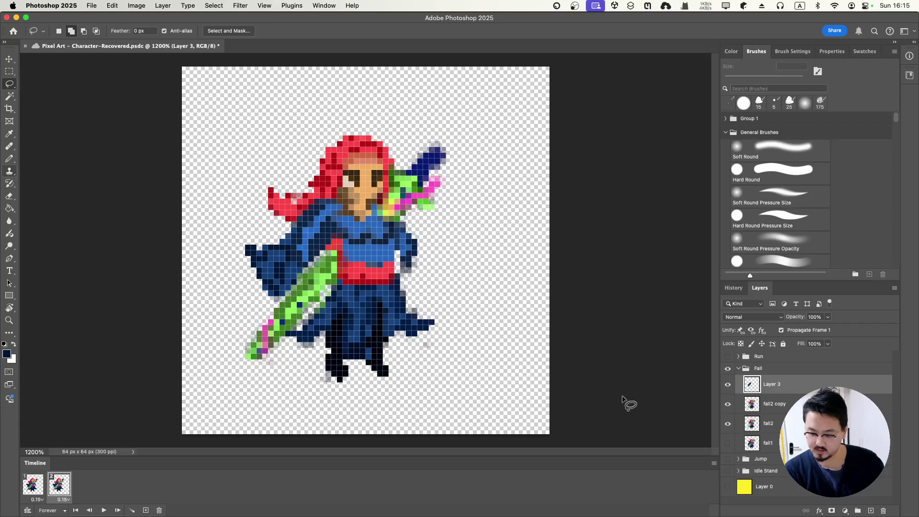
- Hide the original fall2 layer and merge Layer 3 with the fall2 copy layer, keeping the result inside the Fall group
{"action": "left_click", "coordinate": [728, 423]}
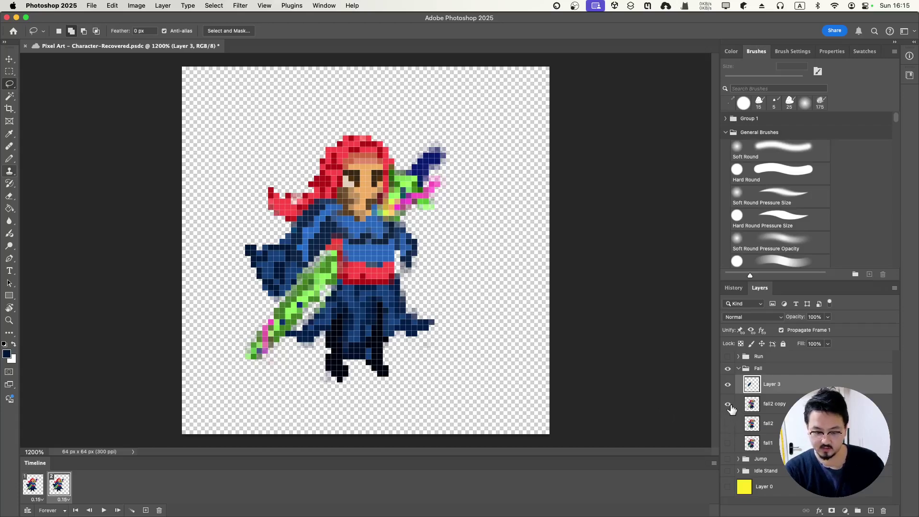
{"action": "left_click", "coordinate": [770, 400]}
{"action": "left_click", "coordinate": [772, 385], "text": "shift"}
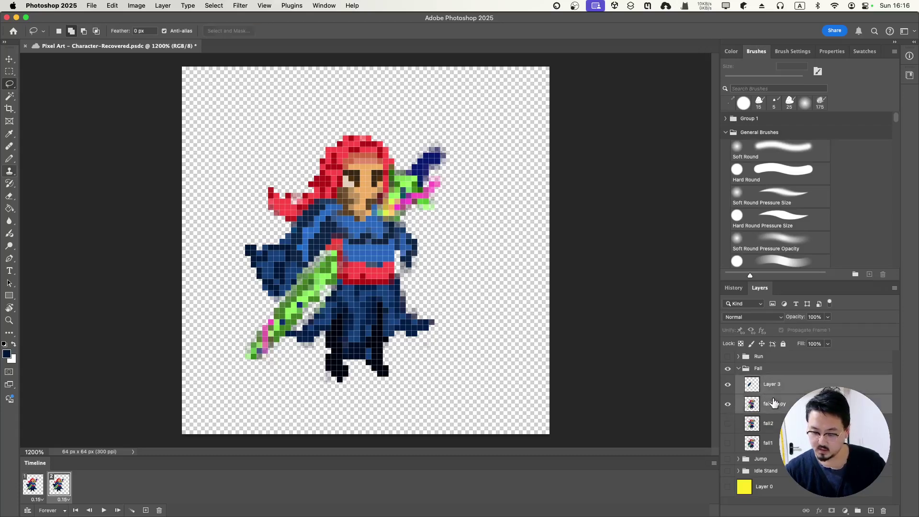
{"action": "right_click", "coordinate": [791, 388]}
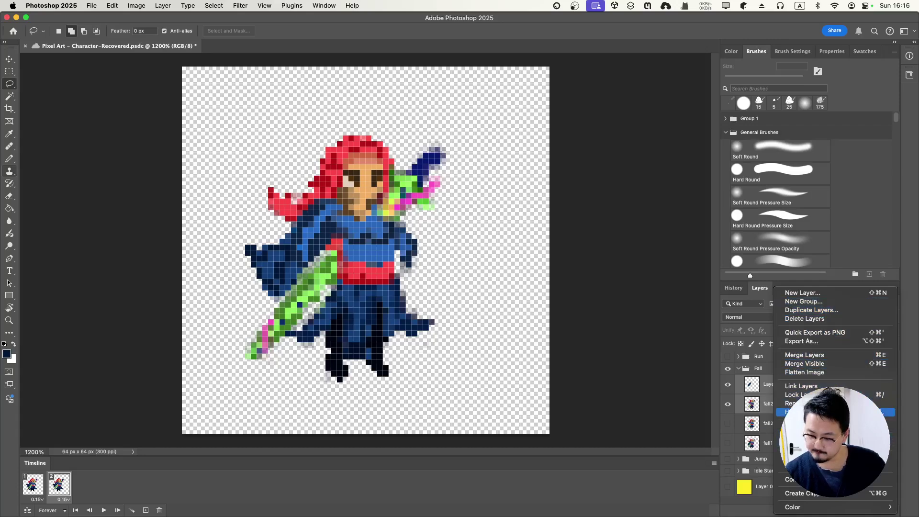
{"action": "left_click", "coordinate": [812, 359]}
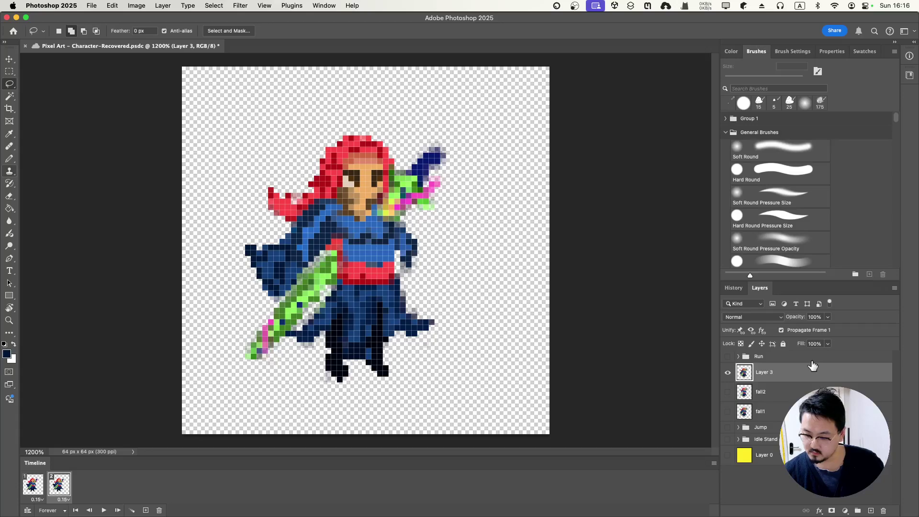
{"action": "right_click", "coordinate": [800, 393]}
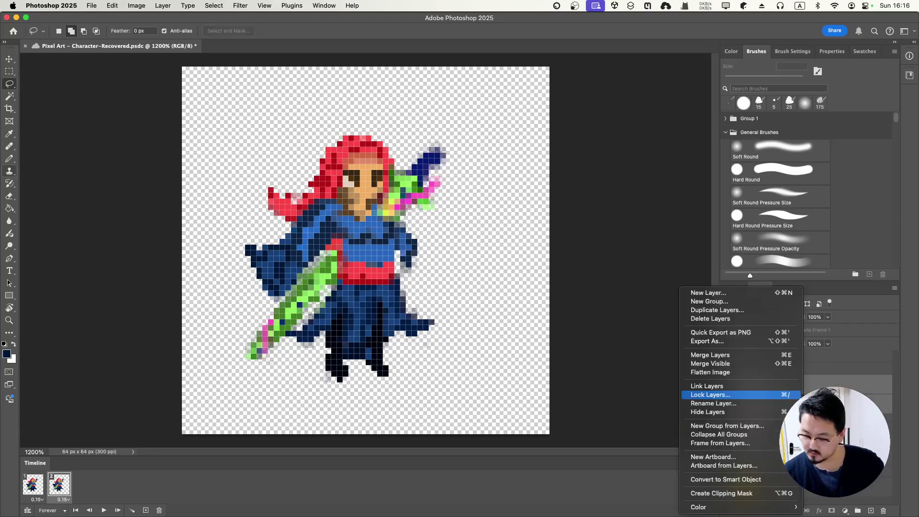
{"action": "left_click", "coordinate": [771, 357]}
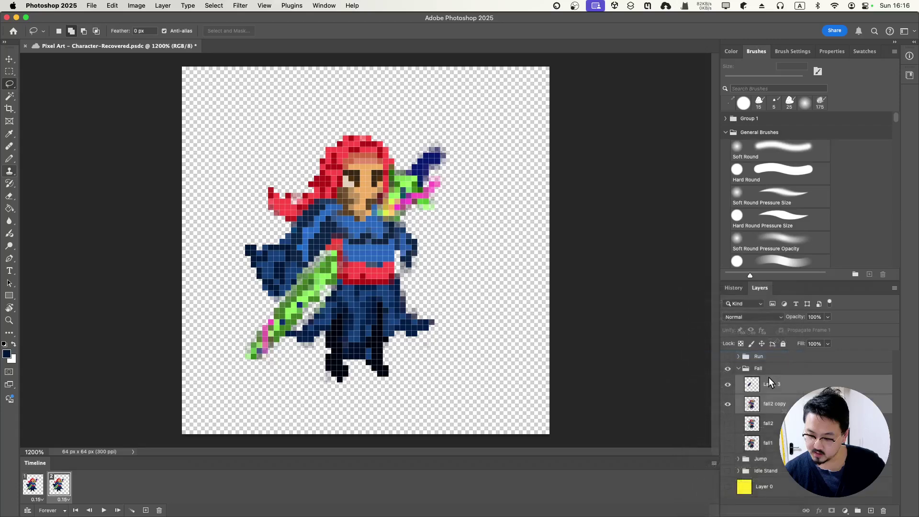
- Compare the merged Layer 3, the old fall2 and fall1 by switching their visibility, leaving only fall1 shown in the Fall group
{"action": "left_click", "coordinate": [728, 403]}
{"action": "left_click", "coordinate": [727, 388]}
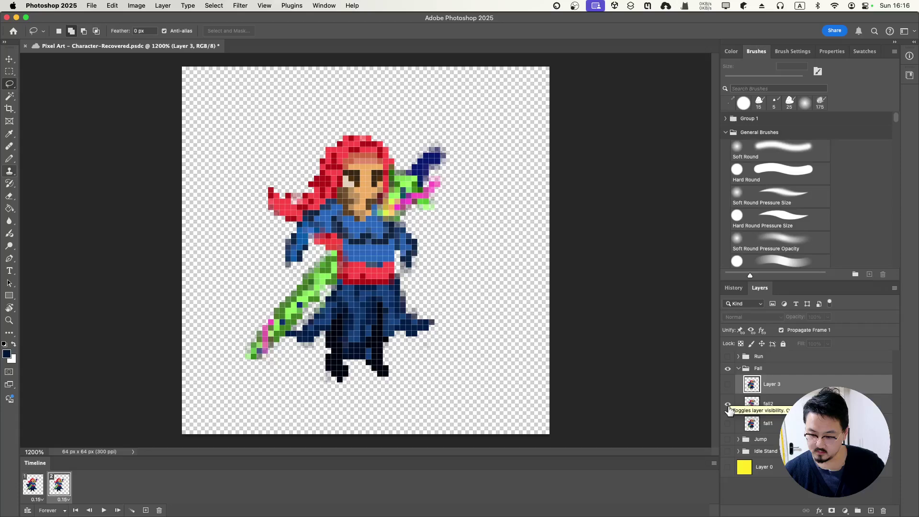
{"action": "left_click", "coordinate": [777, 406]}
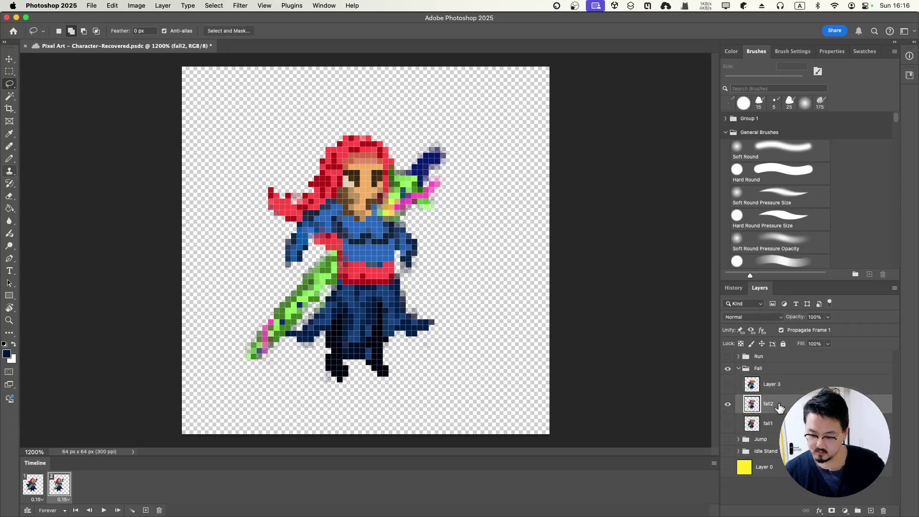
{"action": "left_click", "coordinate": [727, 423]}
{"action": "left_click", "coordinate": [728, 404]}
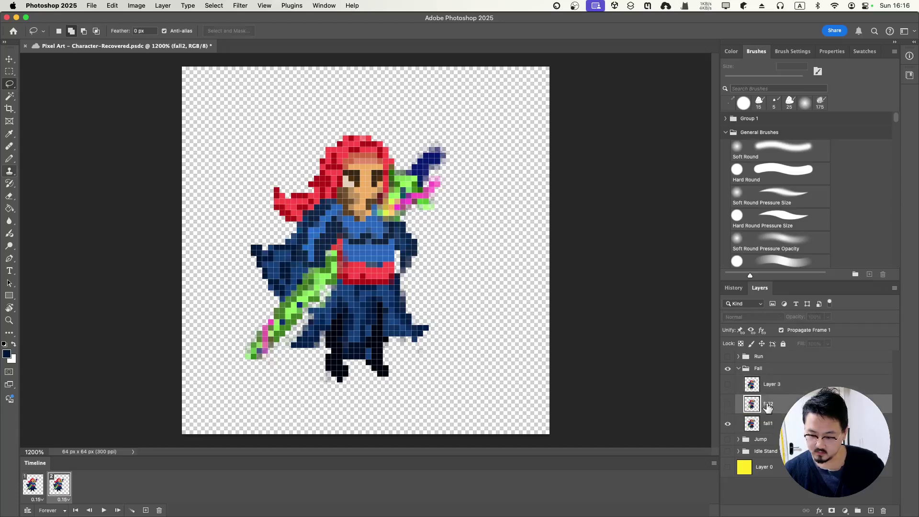
- Delete the old fall2 layer and make the merged Layer 3 visible
{"action": "right_click", "coordinate": [768, 405]}
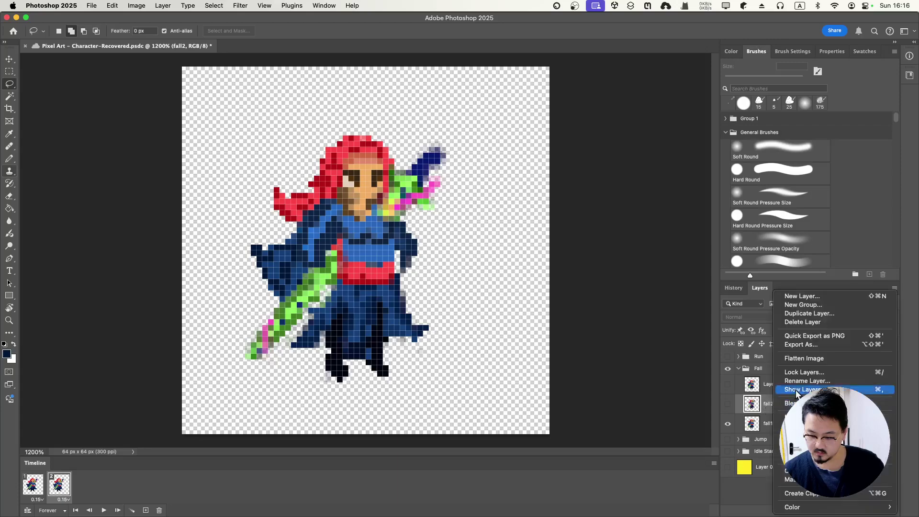
{"action": "left_click", "coordinate": [815, 321]}
{"action": "left_click", "coordinate": [728, 384]}
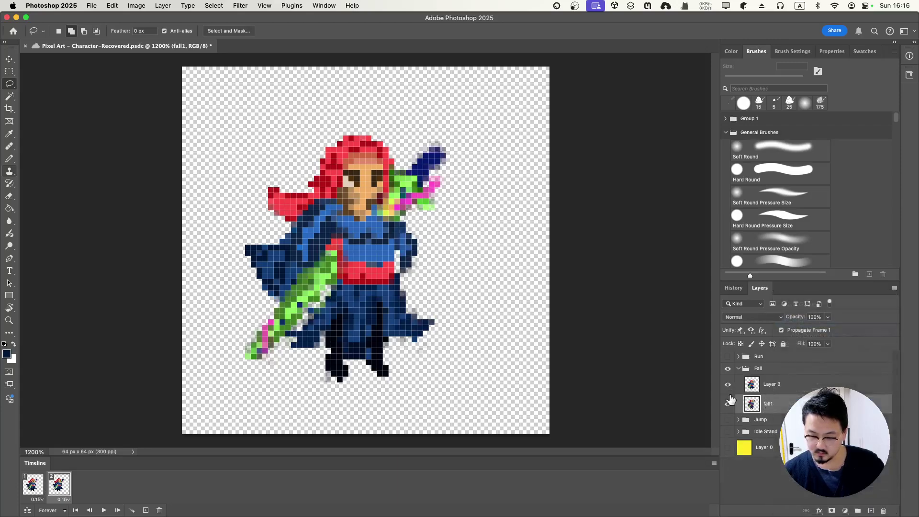
- Compare the fall1 and Layer 3 poses by alternating their visibility, leaving only fall1 shown
{"action": "left_click", "coordinate": [728, 403]}
{"action": "left_click", "coordinate": [727, 383]}
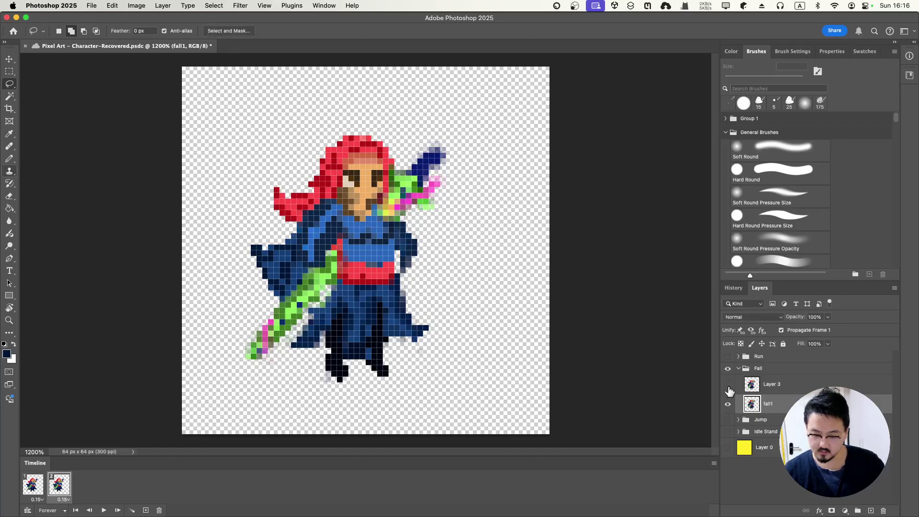
{"action": "left_click", "coordinate": [727, 384]}
{"action": "left_click", "coordinate": [728, 404]}
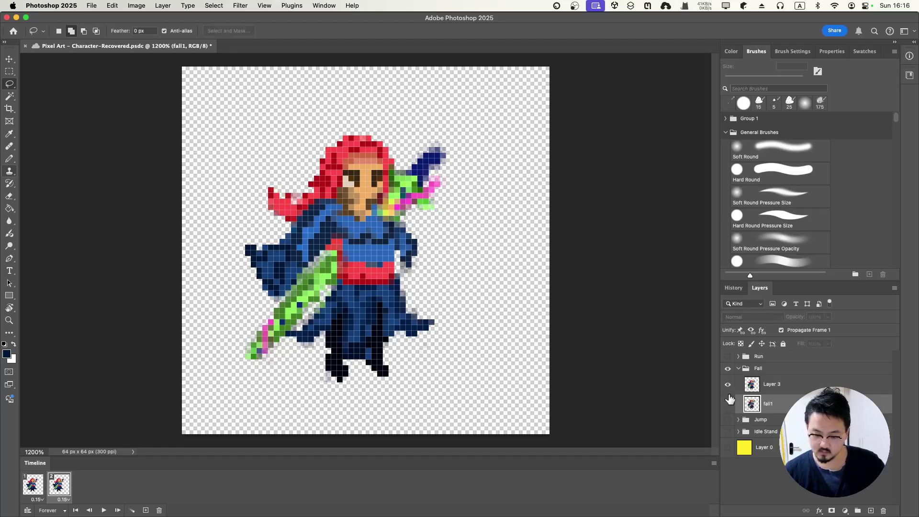
{"action": "left_click", "coordinate": [728, 402]}
{"action": "left_click", "coordinate": [728, 385]}
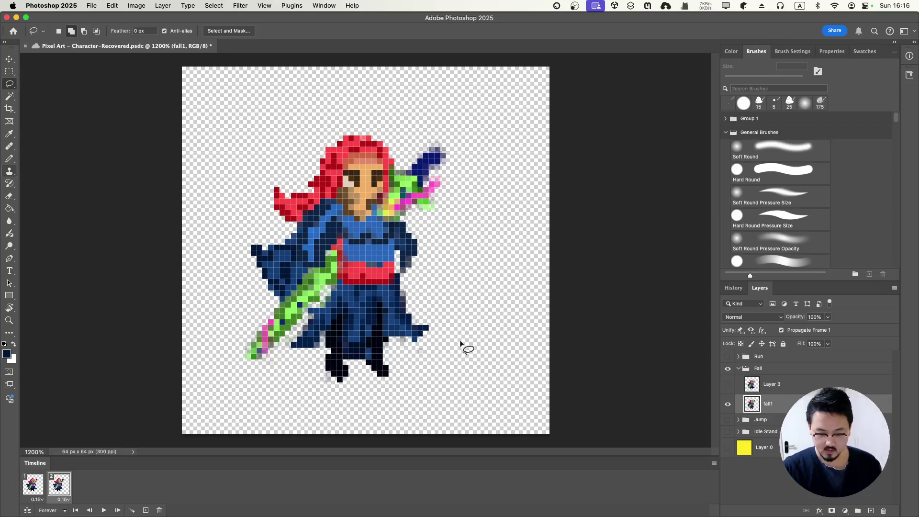
- Fill the gap between the green sword and the skirt on fall1 with 1 px Pencil strokes in a sampled skirt blue
{"action": "key", "text": "i"}
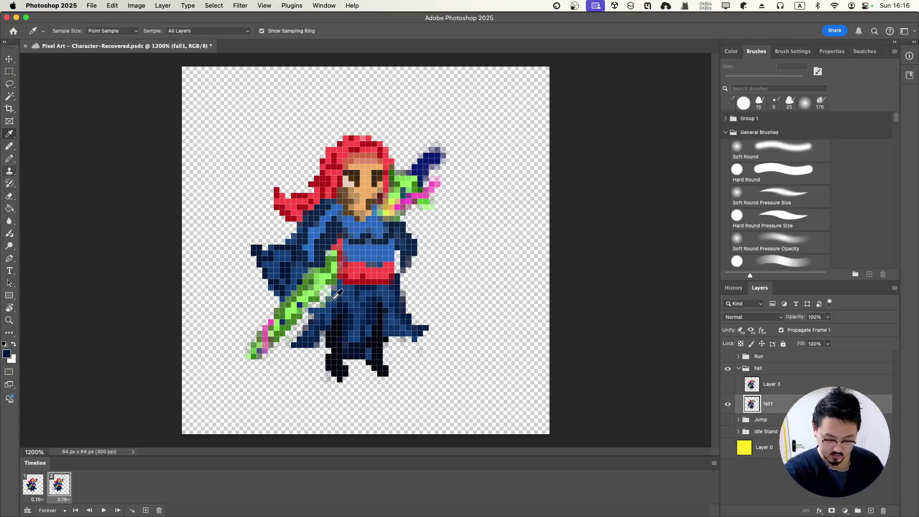
{"action": "left_click", "coordinate": [331, 301]}
{"action": "key", "text": "b"}
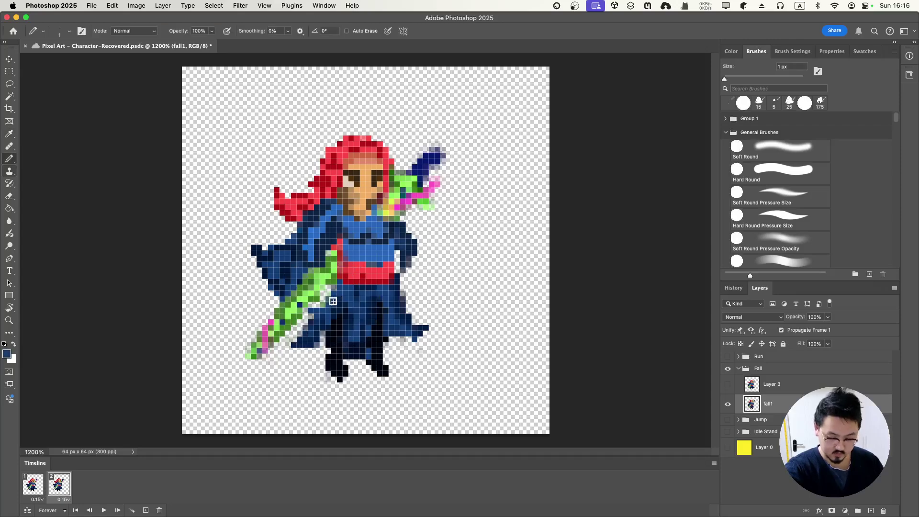
{"action": "left_click_drag", "start_coordinate": [328, 295], "coordinate": [308, 315]}
- Add darker blue shading pixels to the skirt beside the sword on fall1, using a colour sampled from the skirt
{"action": "key", "text": "i"}
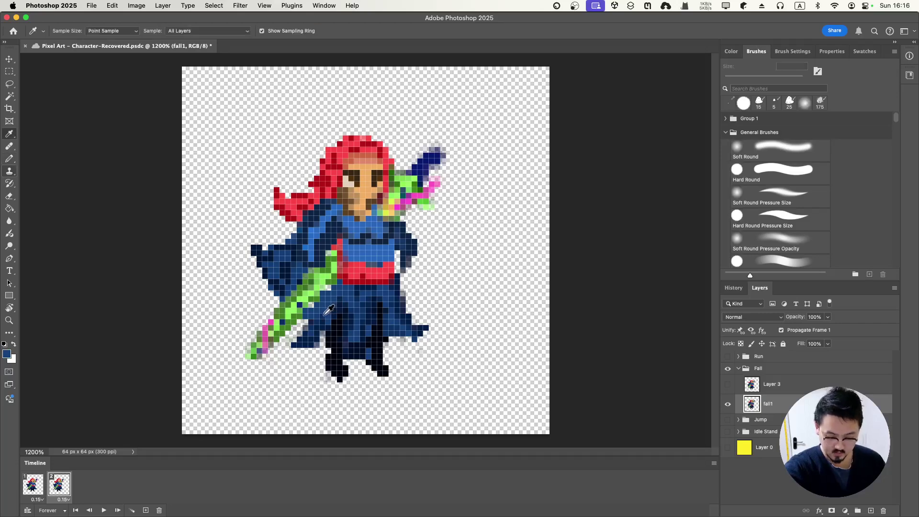
{"action": "left_click", "coordinate": [311, 321]}
{"action": "key", "text": "b"}
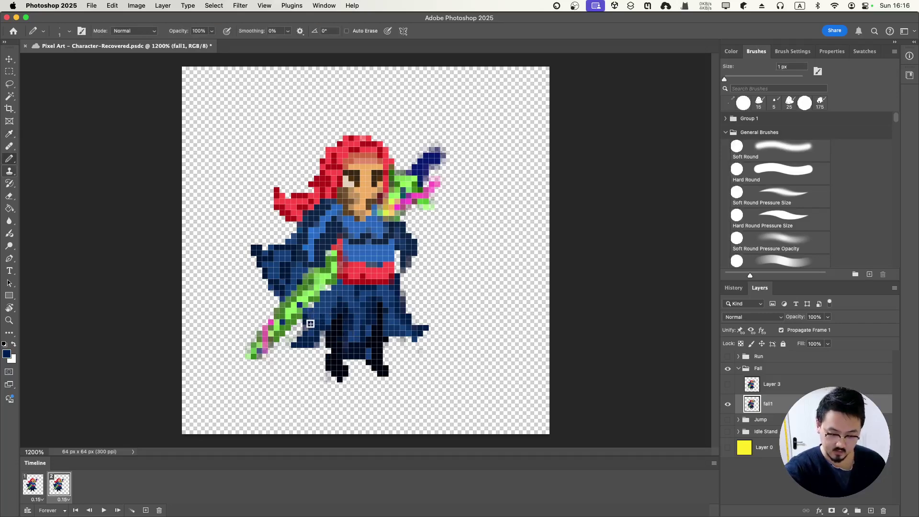
{"action": "left_click", "coordinate": [313, 321]}
{"action": "left_click", "coordinate": [317, 318]}
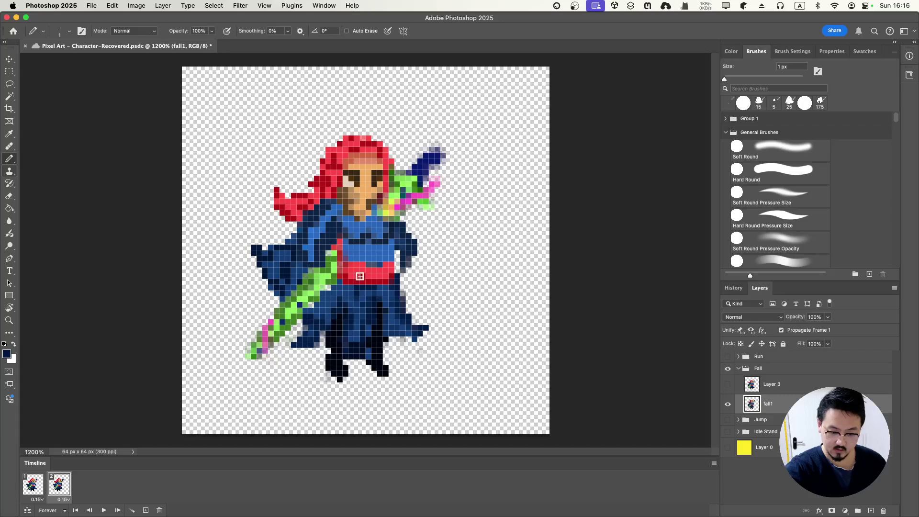
{"action": "left_click", "coordinate": [331, 299]}
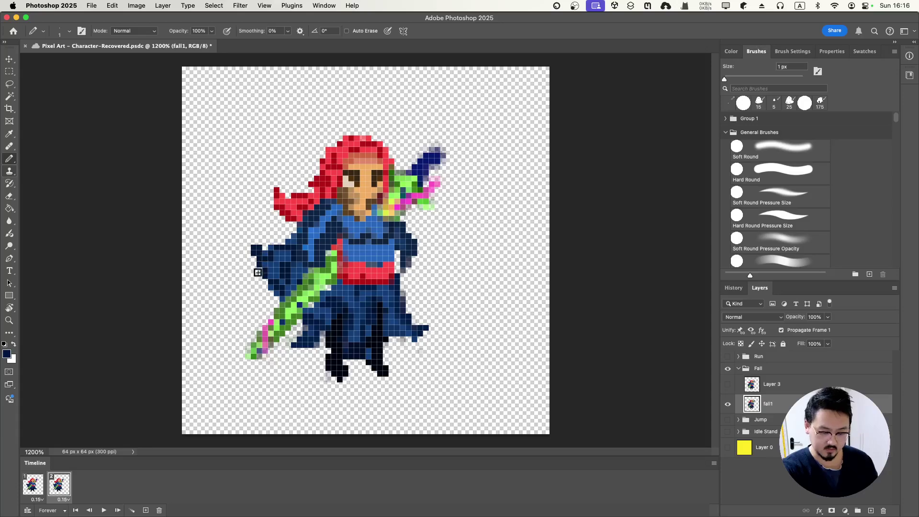
- Compare the fall1 artwork before and after the latest edits by repeatedly undoing and redoing them
{"action": "key", "text": "e"}
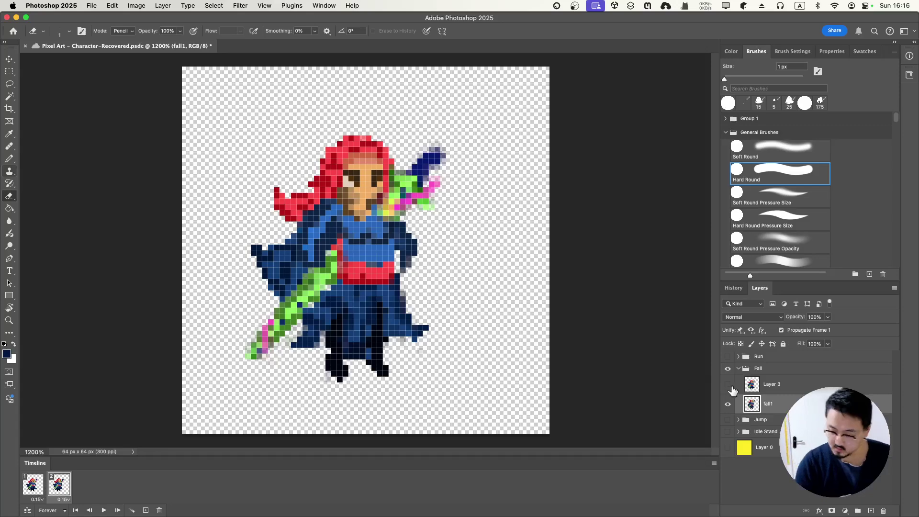
{"action": "key", "text": "super+z"}
{"action": "key", "text": "super+shift+z"}
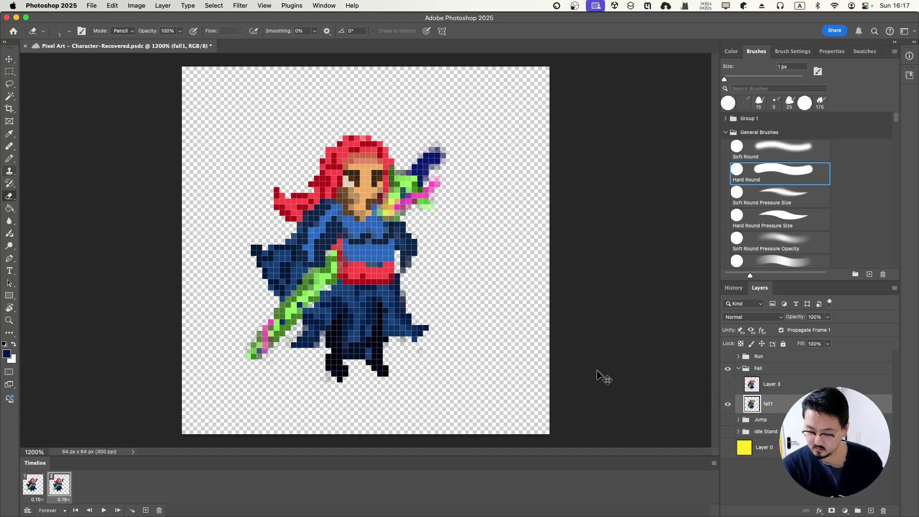
{"action": "key", "text": "super+z"}
{"action": "key", "text": "super+shift+z"}
{"action": "key", "text": "super+z"}
{"action": "key", "text": "super+shift+z"}
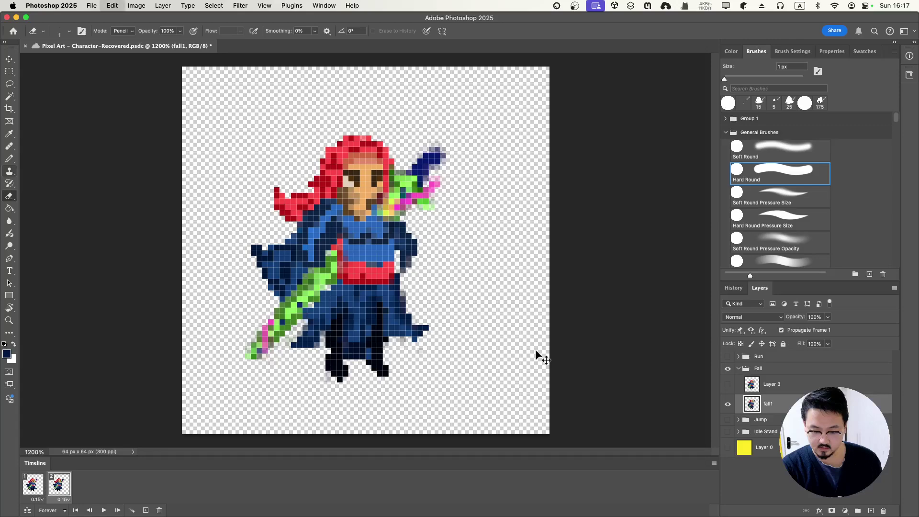
{"action": "key", "text": "super+z"}
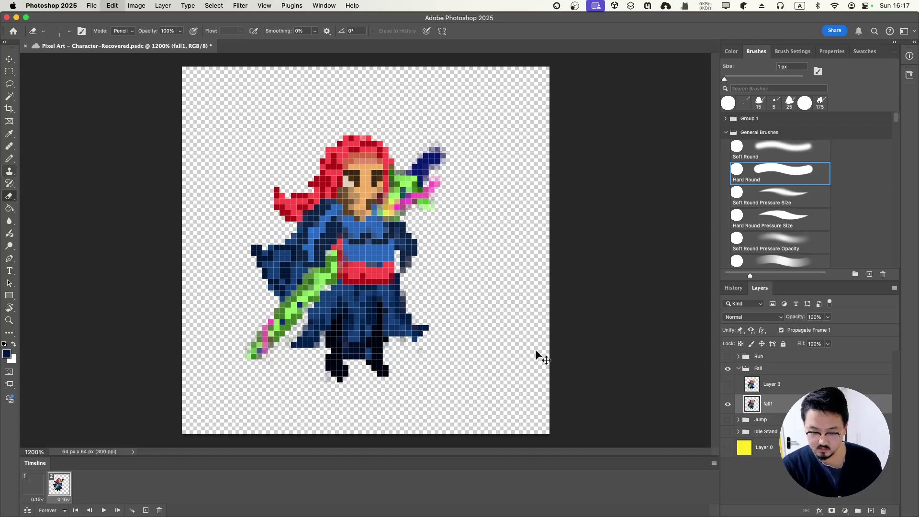
{"action": "key", "text": "super+shift+z"}
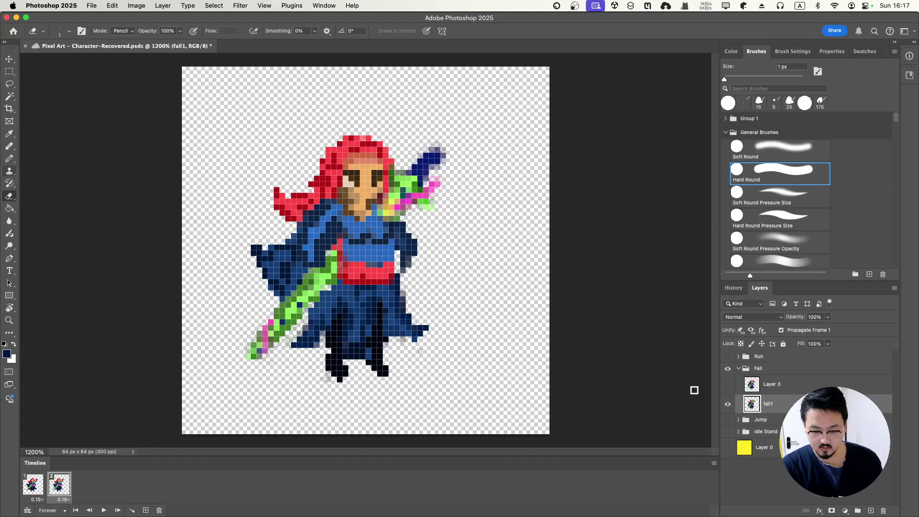
{"action": "key", "text": "super+z"}
{"action": "key", "text": "super+shift+z"}
{"action": "key", "text": "super+z"}
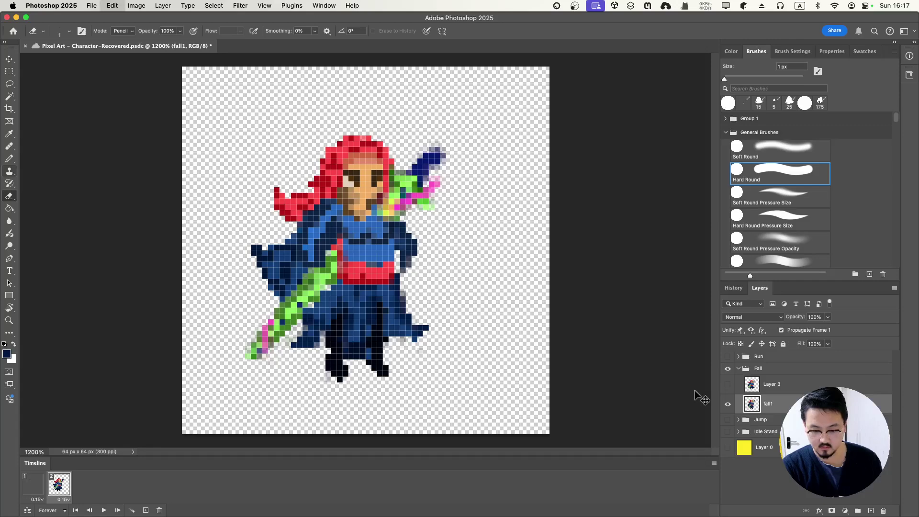
{"action": "key", "text": "super+shift+z"}
{"action": "key", "text": "super+z"}
{"action": "key", "text": "super+shift+z"}
{"action": "key", "text": "super+z"}
{"action": "key", "text": "super+shift+z"}
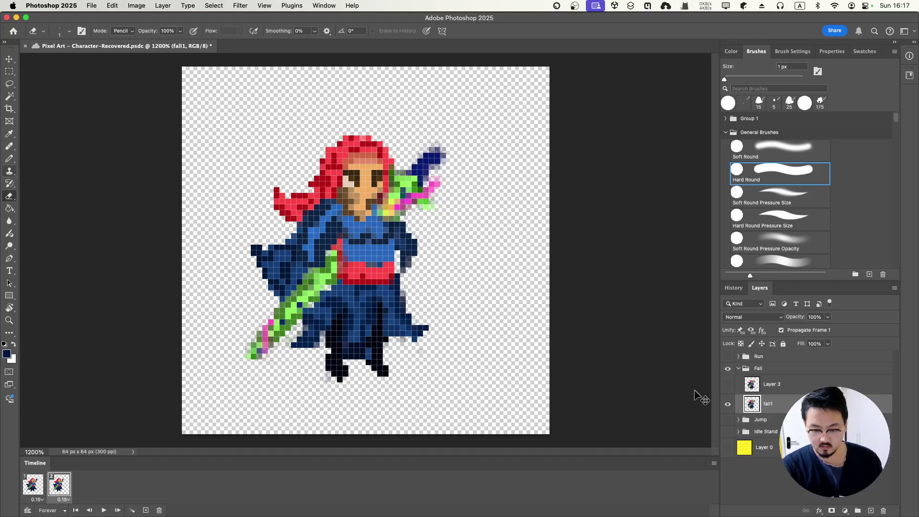
- Show Layer 3, hide fall1, and make Layer 3 the active layer
{"action": "left_click", "coordinate": [727, 384]}
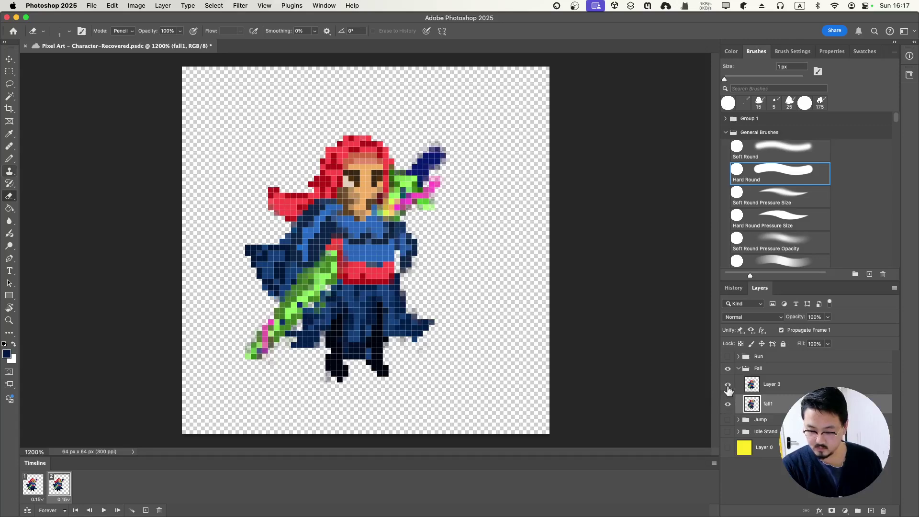
{"action": "left_click", "coordinate": [727, 403]}
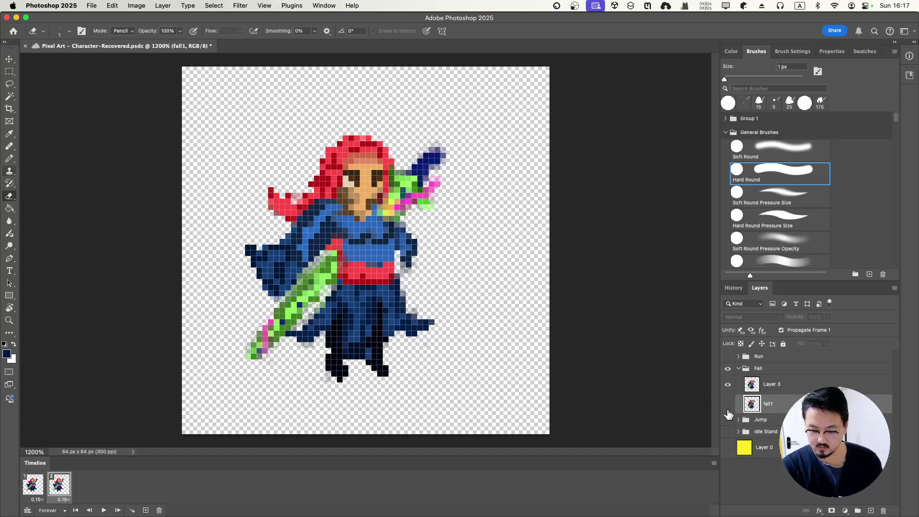
{"action": "left_click", "coordinate": [757, 388]}
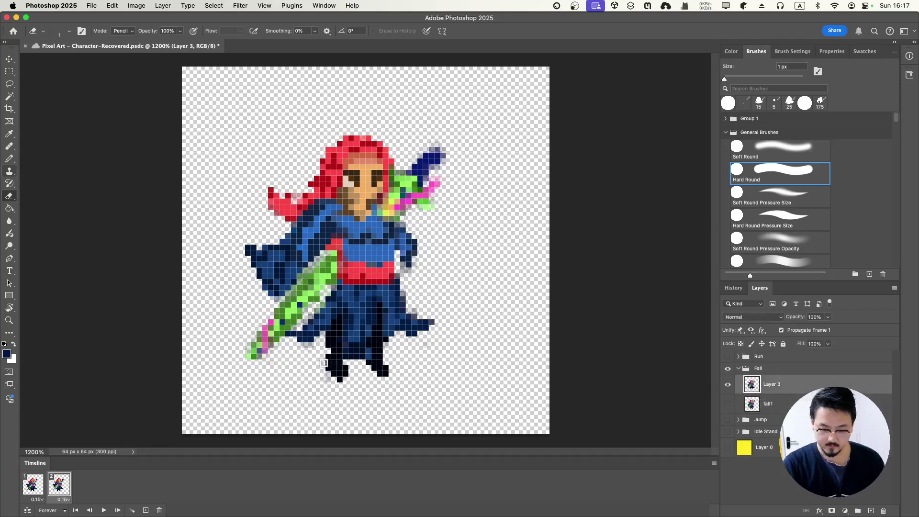
- Fill the gap between the sword and the skirt on Layer 3 with 1 px Pencil strokes in a sampled skirt blue
{"action": "key", "text": "i"}
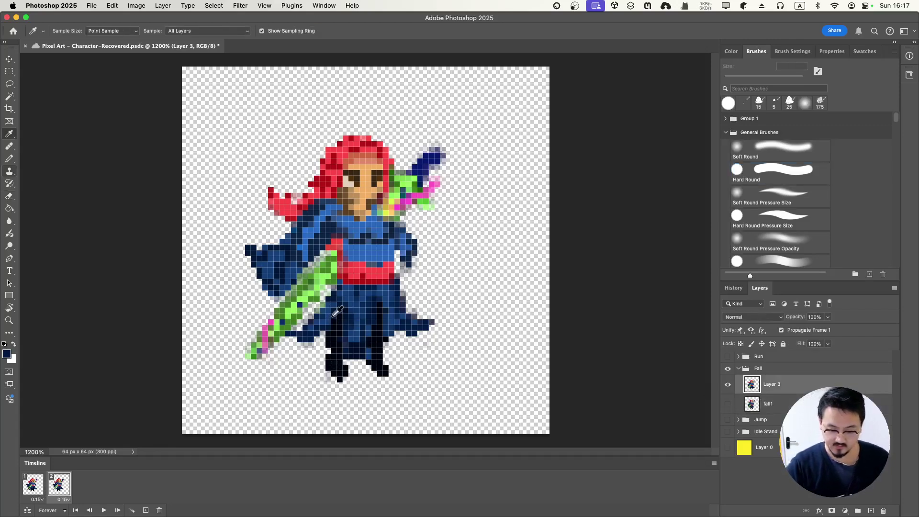
{"action": "left_click", "coordinate": [329, 308]}
{"action": "key", "text": "b"}
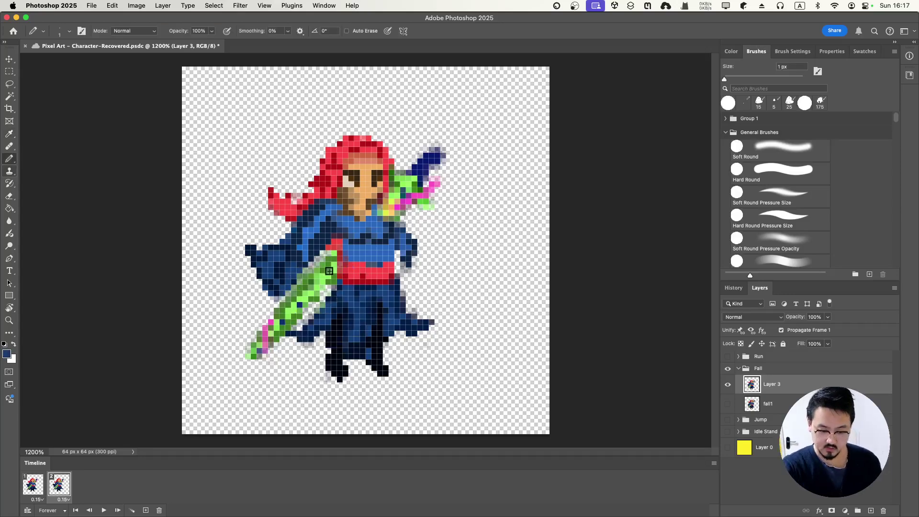
{"action": "left_click_drag", "start_coordinate": [329, 292], "coordinate": [307, 314]}
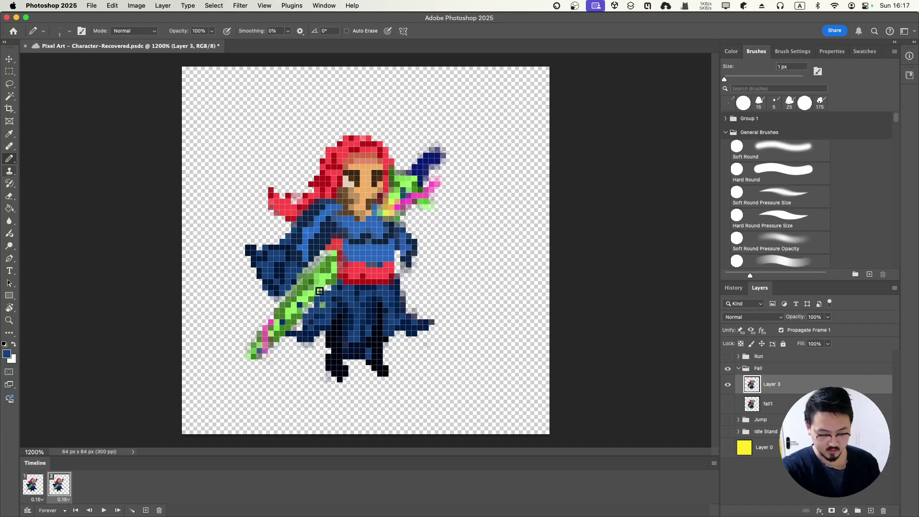
{"action": "key", "text": "e"}
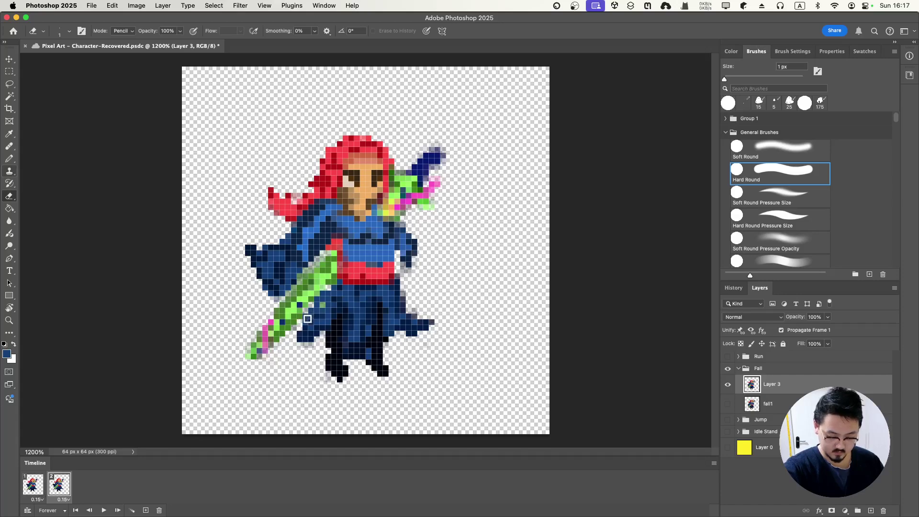
{"action": "key", "text": "i"}
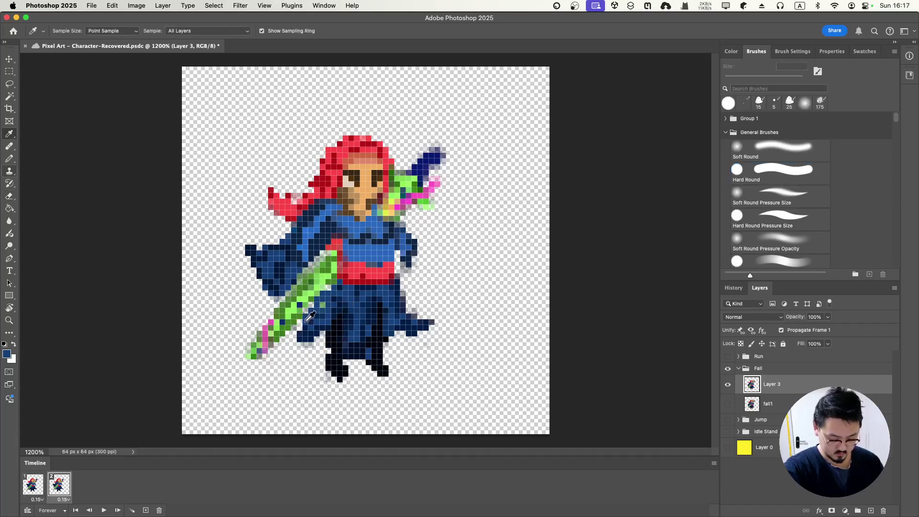
{"action": "key", "text": "b"}
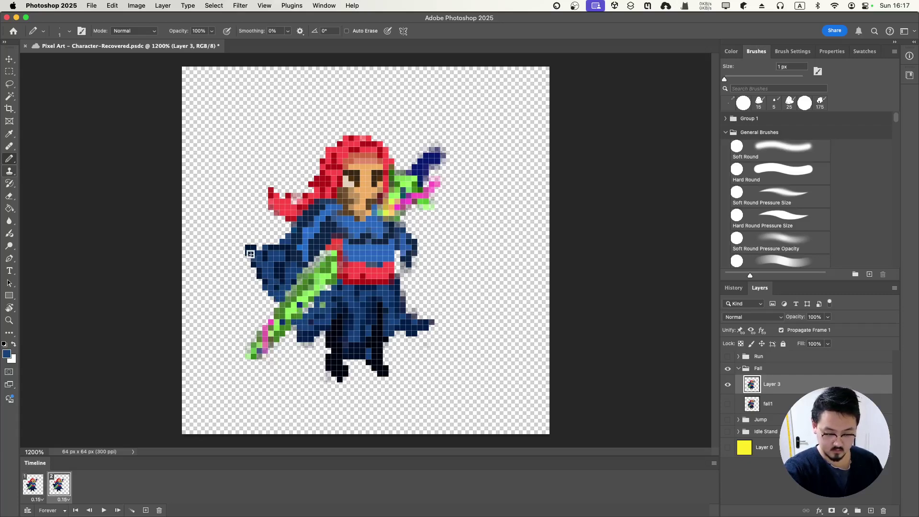
- Reshape the flowing cape on Layer 3 by erasing outer edge pixels and extending its tip with a sampled blue
{"action": "key", "text": "e"}
{"action": "left_click_drag", "start_coordinate": [256, 272], "coordinate": [268, 289]}
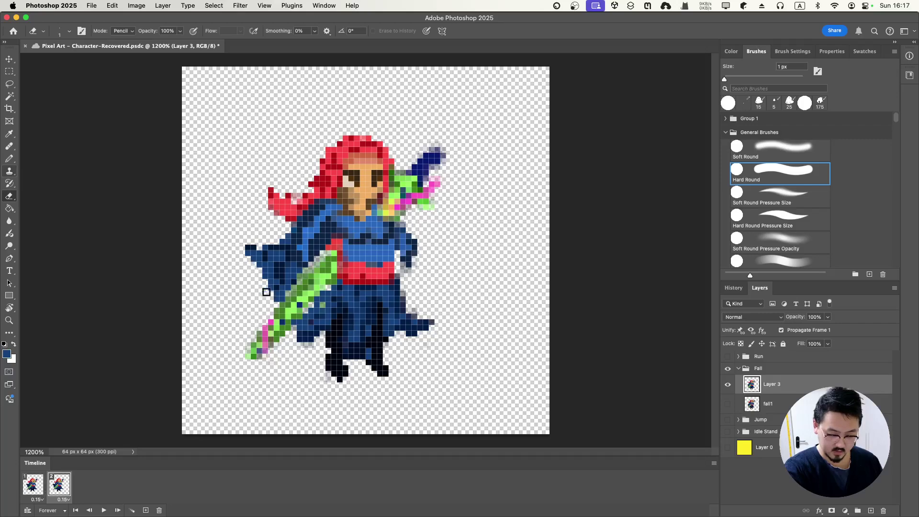
{"action": "key", "text": "i"}
{"action": "left_click", "coordinate": [252, 250]}
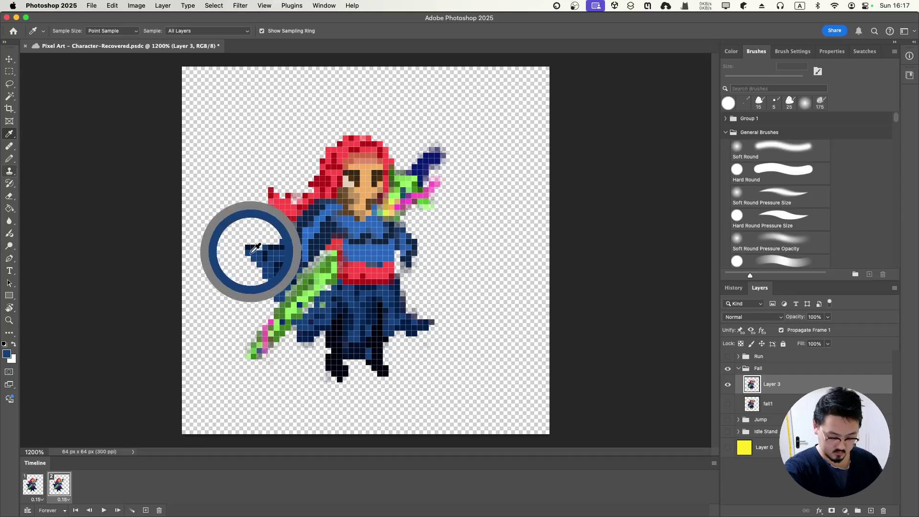
{"action": "key", "text": "b"}
{"action": "left_click", "coordinate": [243, 244]}
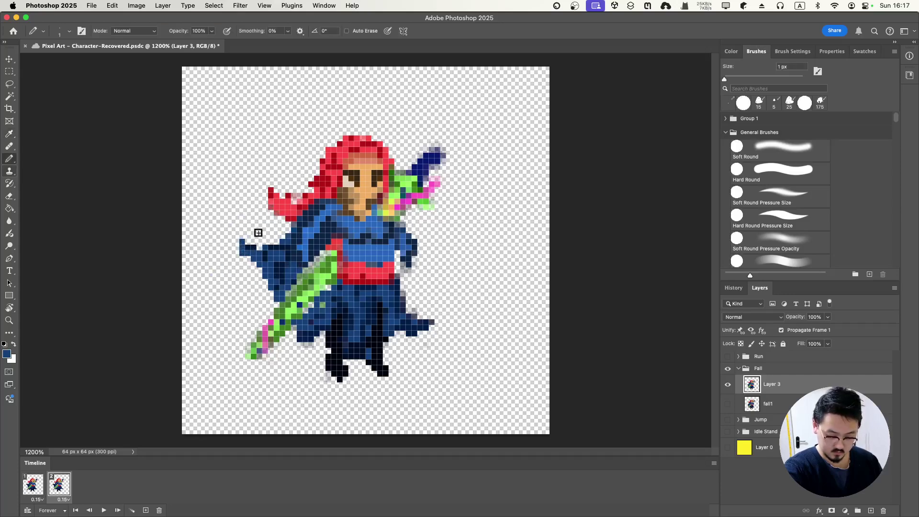
{"action": "key", "text": "e"}
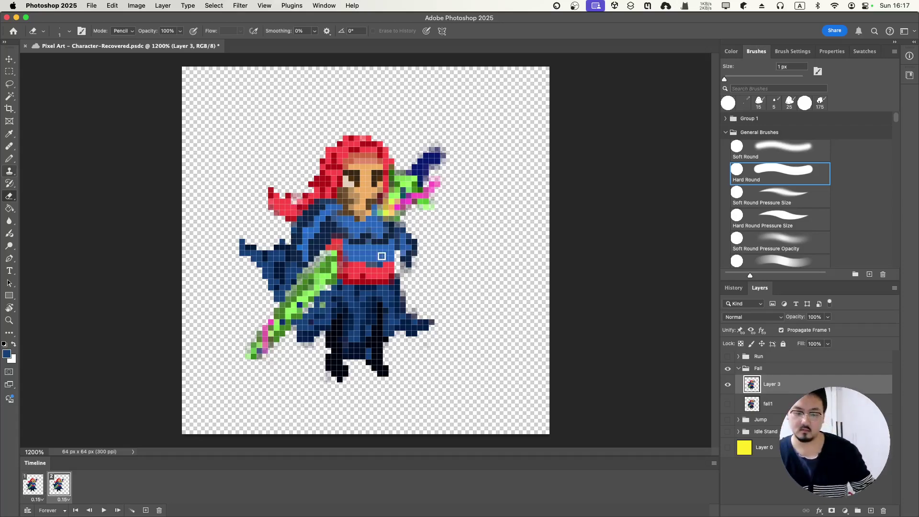
- Set animation frame 1 to show only fall1, with Layer 3 hidden
{"action": "left_click", "coordinate": [727, 404]}
{"action": "left_click", "coordinate": [727, 383]}
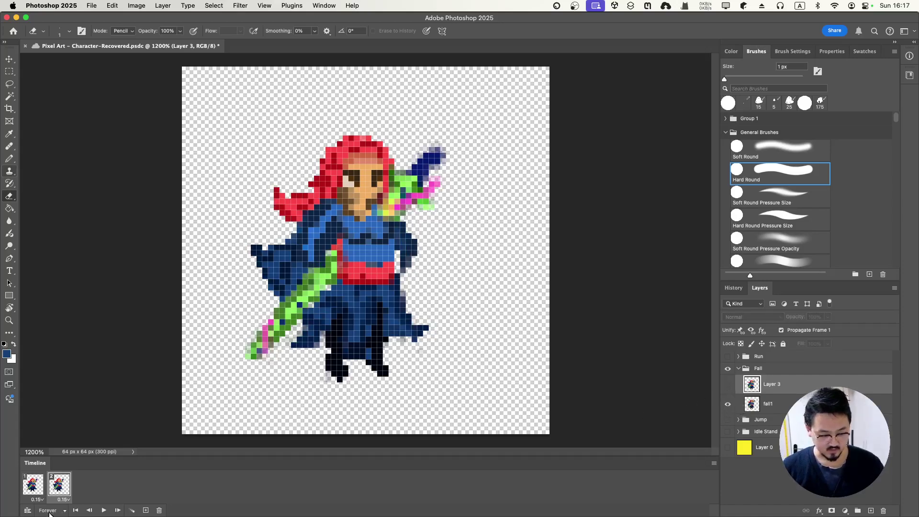
{"action": "left_click", "coordinate": [33, 492]}
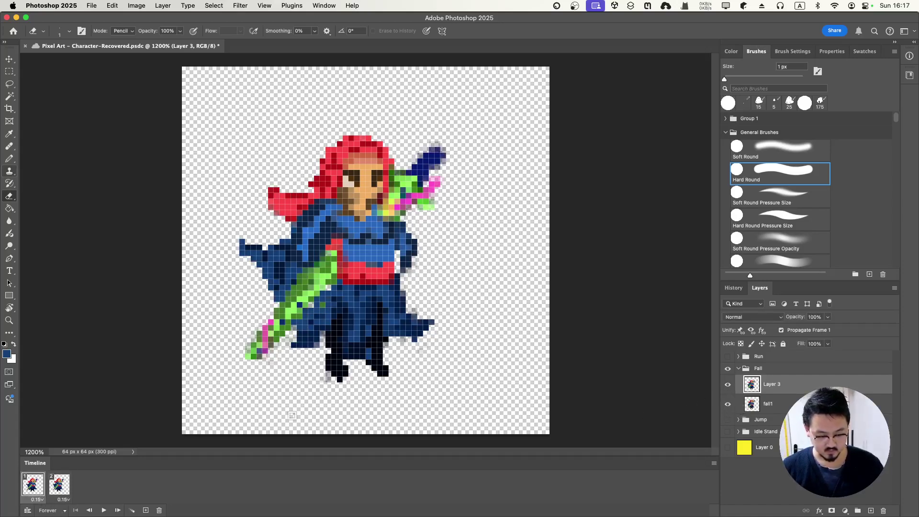
{"action": "left_click", "coordinate": [728, 384]}
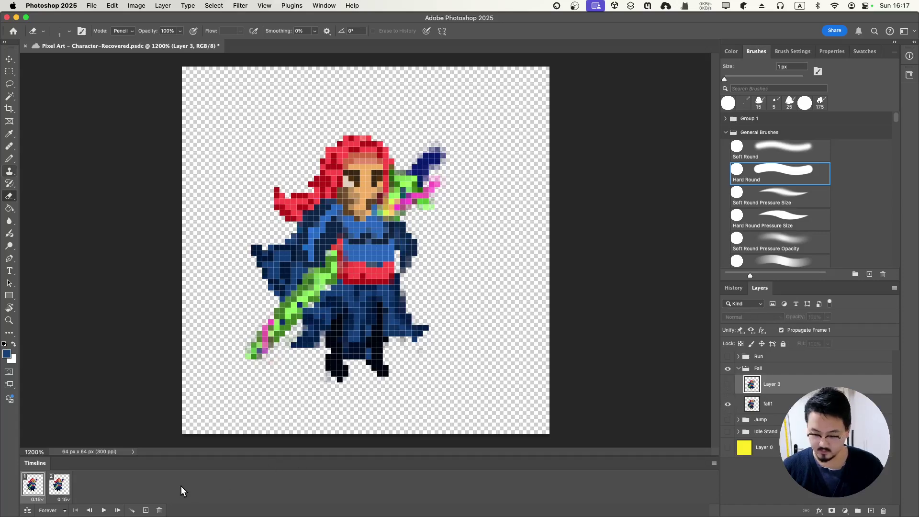
- Set animation frame 2 to show only Layer 3 with fall1 hidden, and play the animation
{"action": "left_click", "coordinate": [60, 484]}
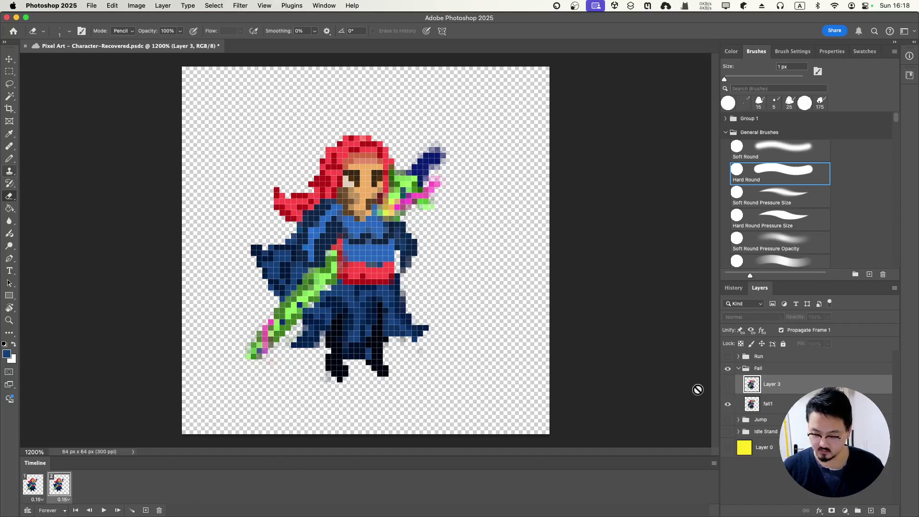
{"action": "left_click", "coordinate": [728, 383]}
{"action": "left_click", "coordinate": [727, 404]}
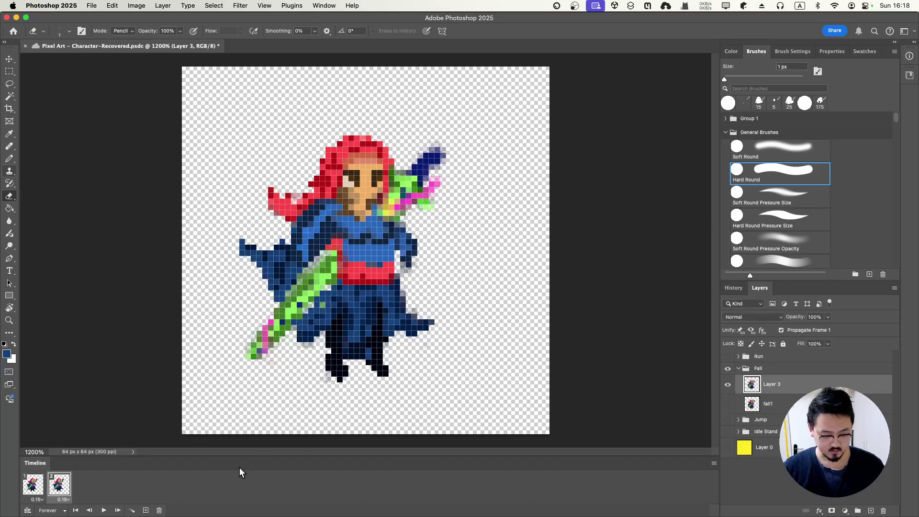
{"action": "left_click", "coordinate": [105, 510]}
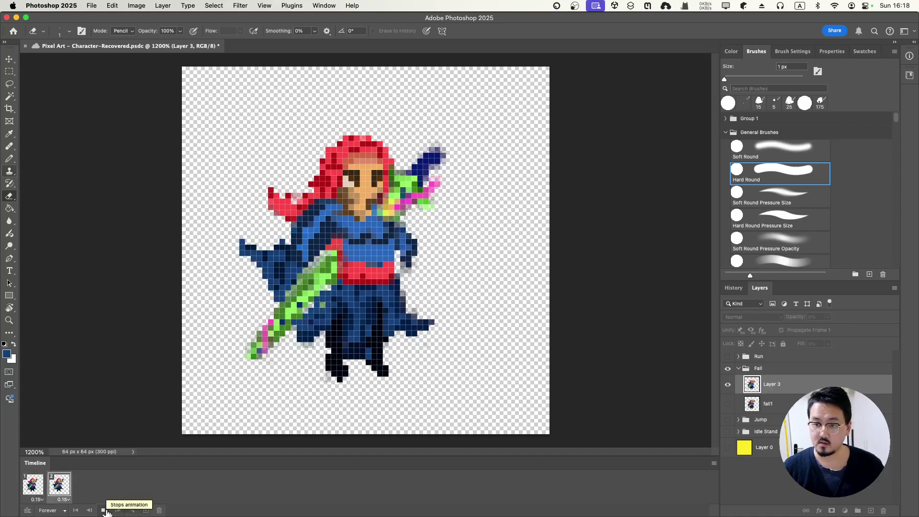
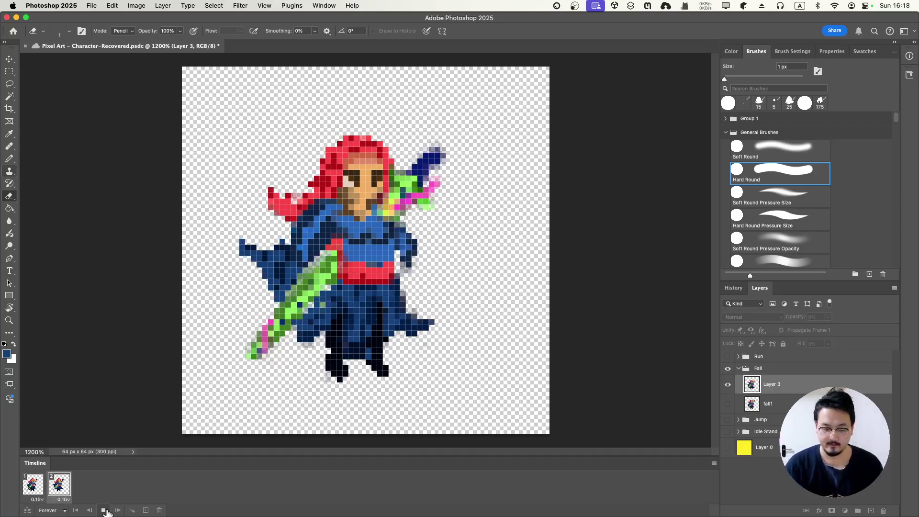
- Stop the animation and compare the fall1 and Layer 3 poses in frame 2 by toggling each layer's visibility
{"action": "left_click", "coordinate": [104, 510]}
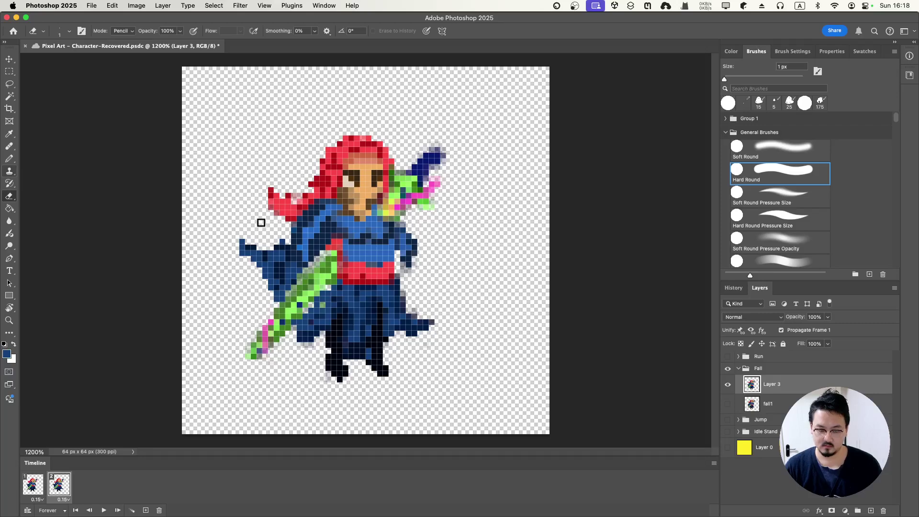
{"action": "left_click", "coordinate": [727, 403]}
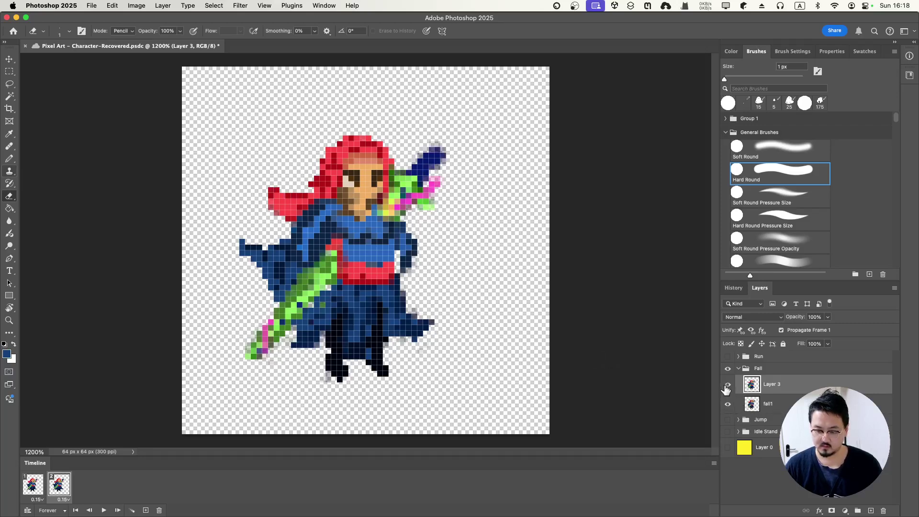
{"action": "left_click", "coordinate": [727, 384]}
{"action": "left_click", "coordinate": [727, 386]}
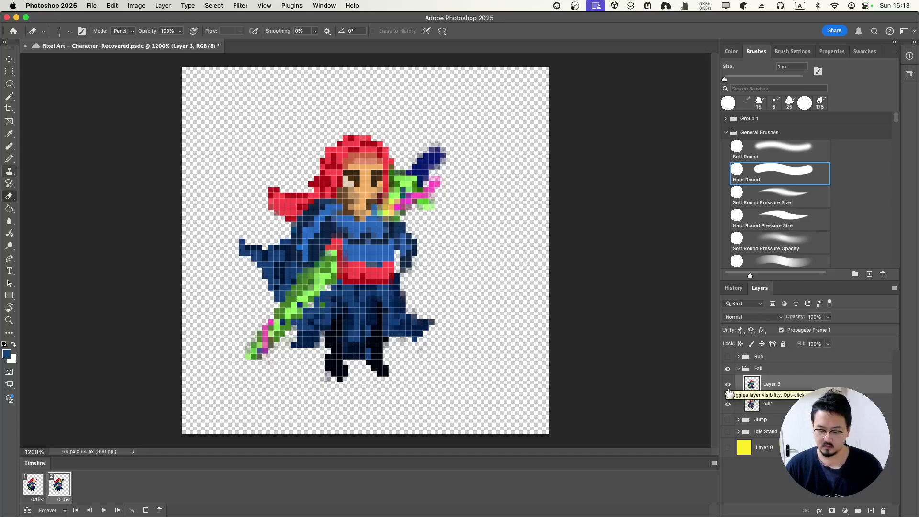
{"action": "left_click", "coordinate": [729, 404]}
{"action": "left_click", "coordinate": [728, 404]}
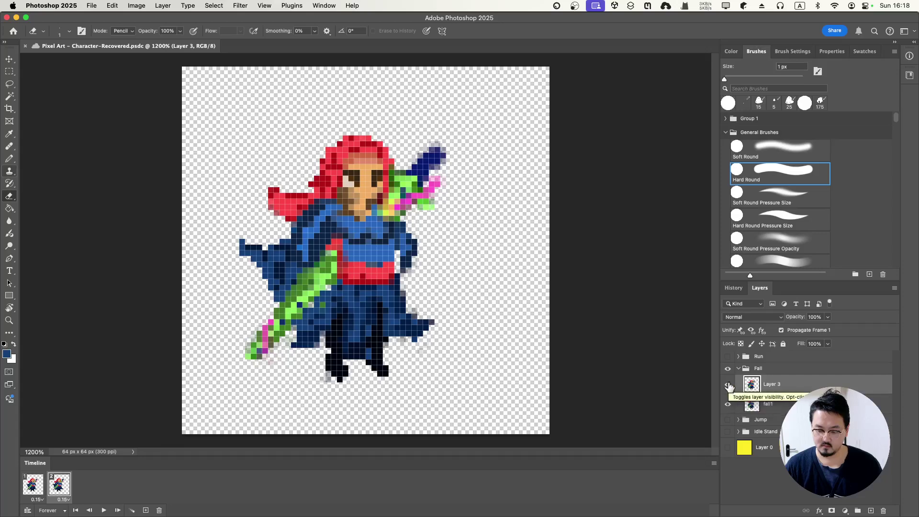
{"action": "left_click", "coordinate": [727, 385]}
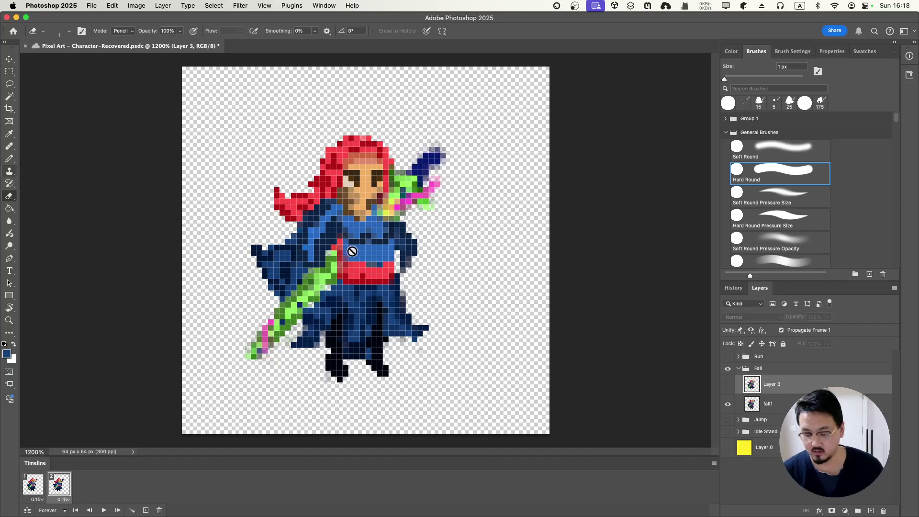
{"action": "left_click", "coordinate": [727, 383]}
{"action": "left_click", "coordinate": [727, 403]}
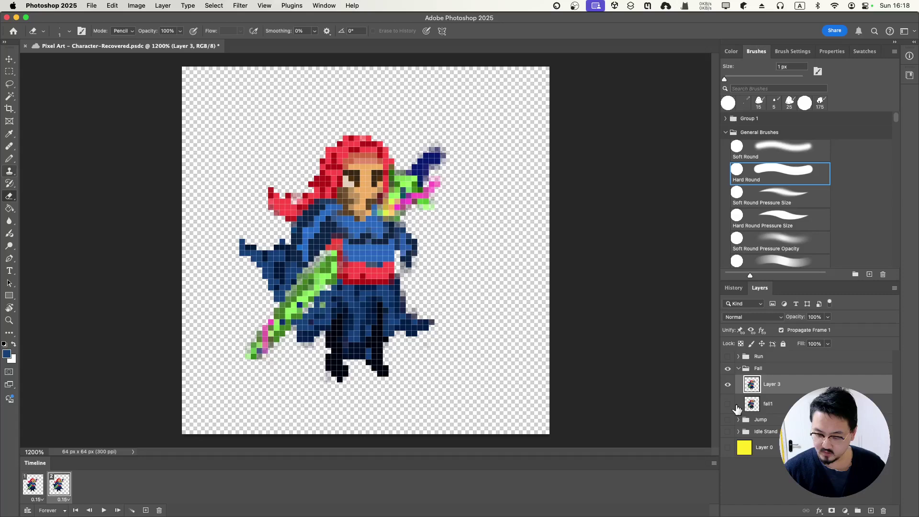
- Show fall1 beneath Layer 3 at about 36% opacity as a reference, and make Layer 3 active for editing
{"action": "left_click", "coordinate": [727, 403]}
{"action": "left_click", "coordinate": [768, 406]}
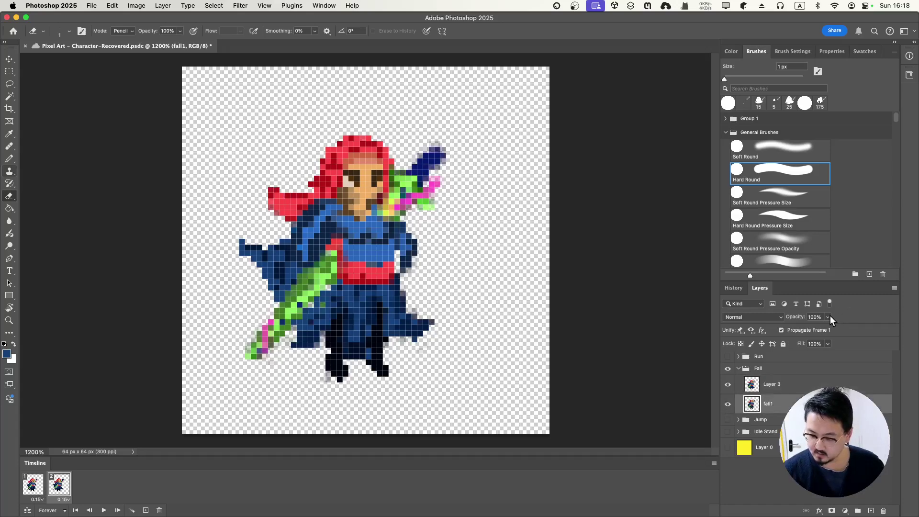
{"action": "left_click_drag", "start_coordinate": [827, 317], "coordinate": [805, 330]}
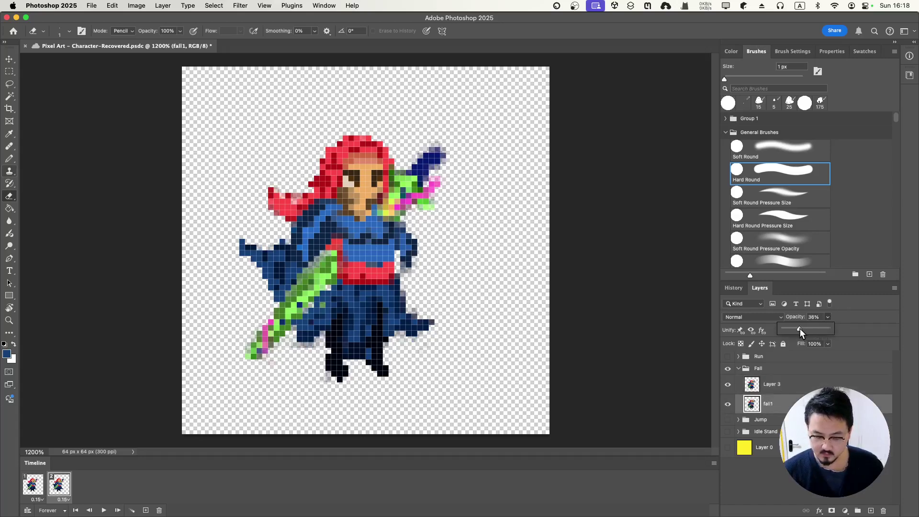
{"action": "left_click", "coordinate": [776, 390]}
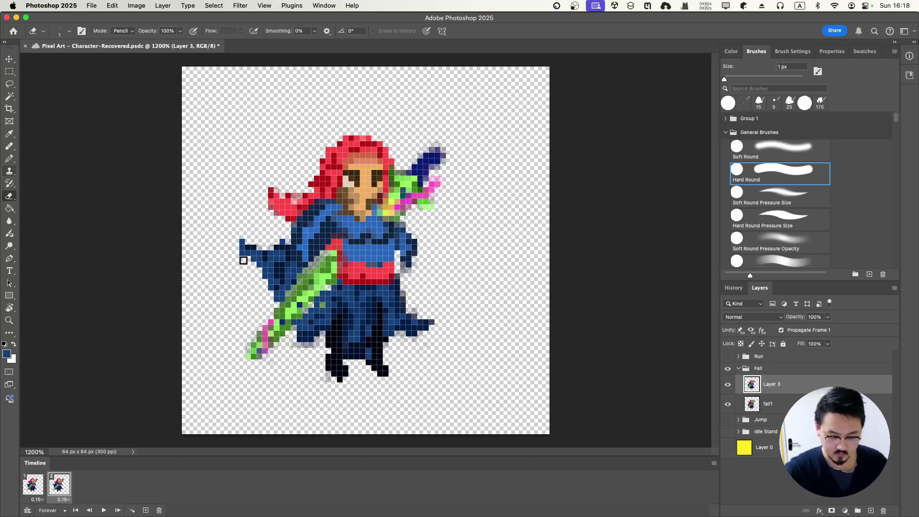
- Fill out the flowing cape's upper and outer edges on Layer 3 with 1 px Pencil strokes in sampled medium and dark blues
{"action": "key", "text": "i"}
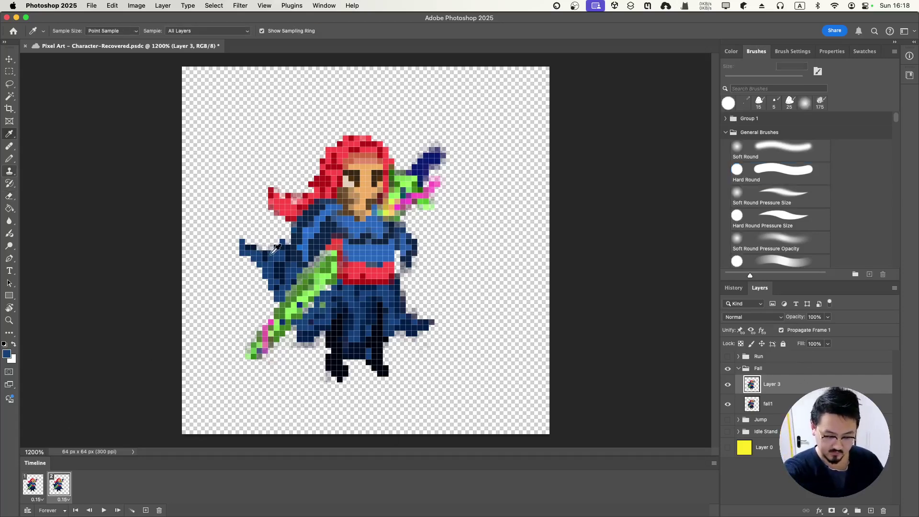
{"action": "left_click", "coordinate": [274, 249]}
{"action": "key", "text": "b"}
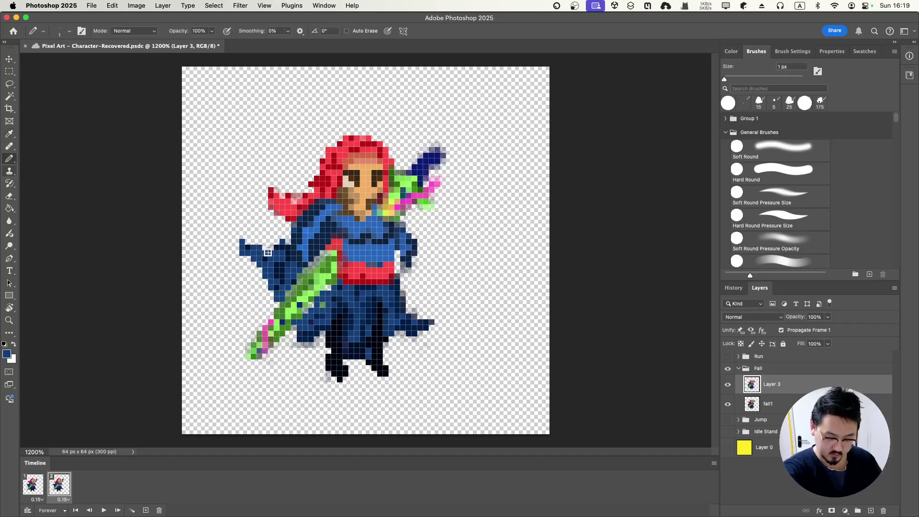
{"action": "left_click", "coordinate": [271, 250]}
{"action": "key", "text": "i"}
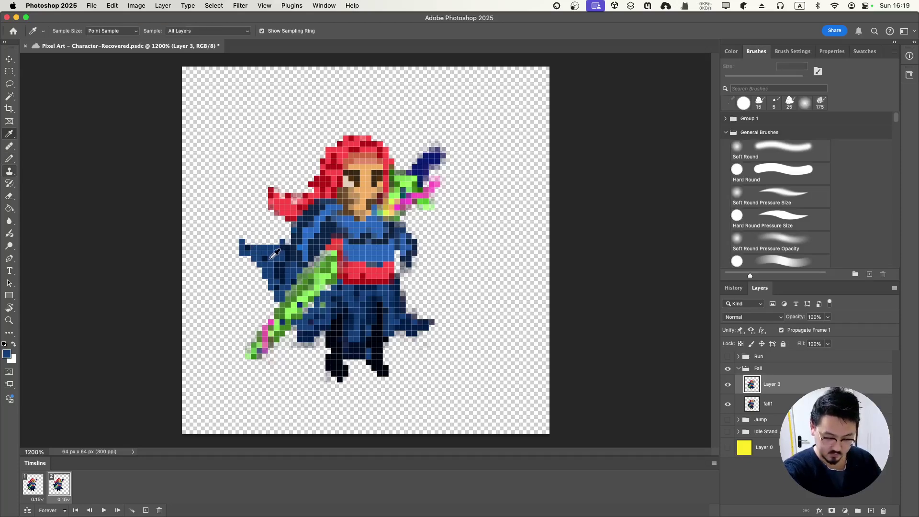
{"action": "left_click", "coordinate": [268, 253]}
{"action": "key", "text": "b"}
{"action": "left_click", "coordinate": [268, 242]}
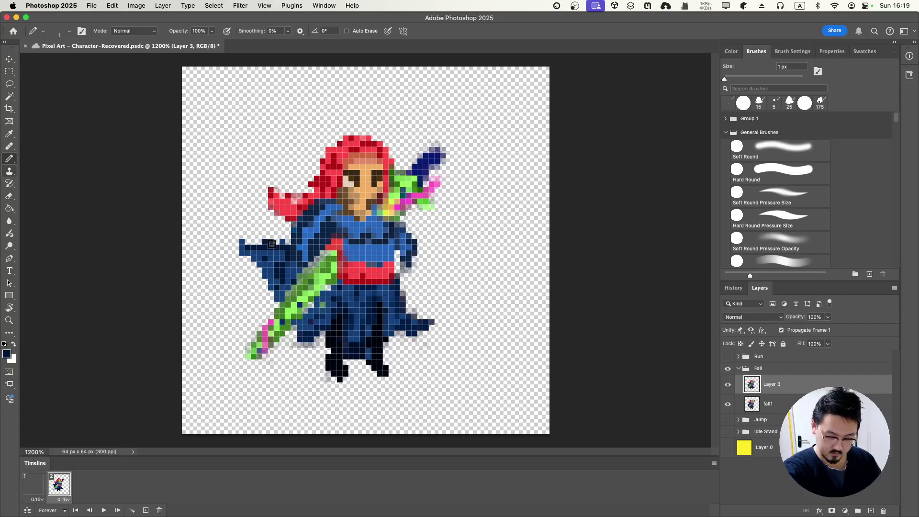
{"action": "left_click", "coordinate": [250, 258]}
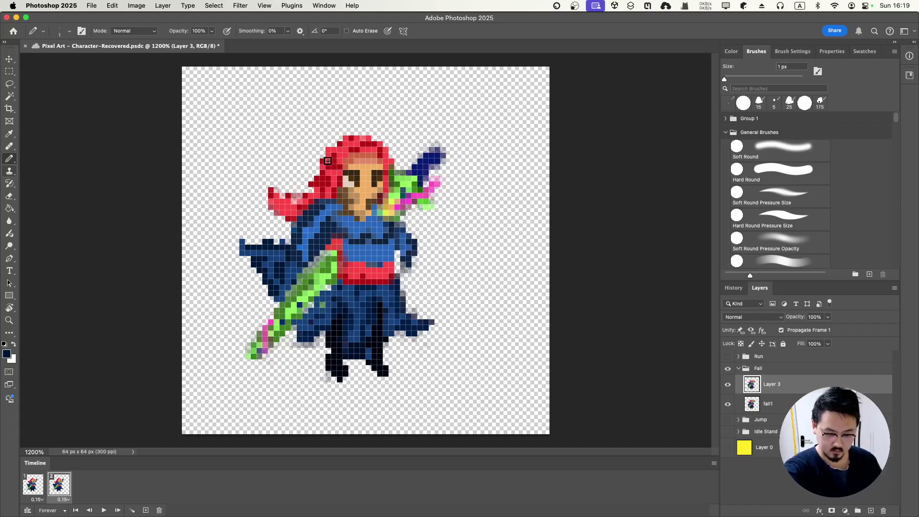
- Trim the outer hair pixels beside the head on Layer 3 and repaint the strands in a sampled light red
{"action": "key", "text": "e"}
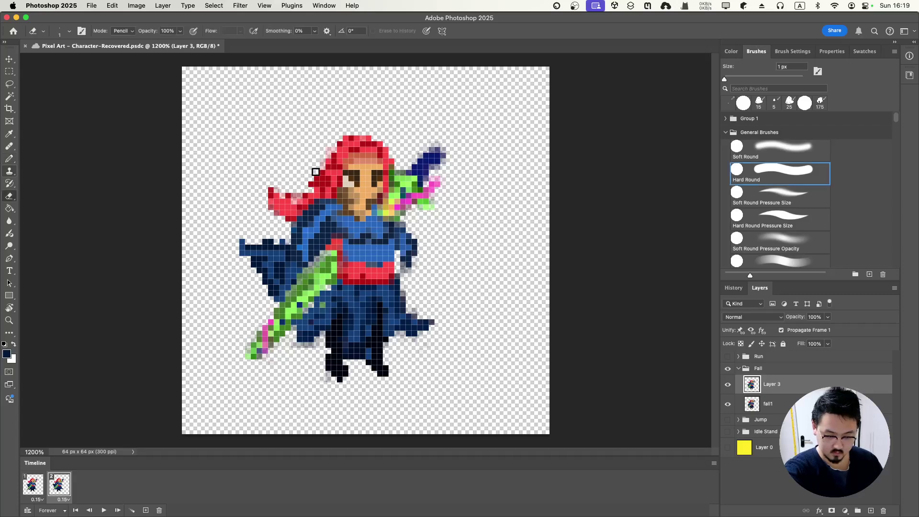
{"action": "key", "text": "b"}
{"action": "left_click", "coordinate": [340, 153], "text": "alt"}
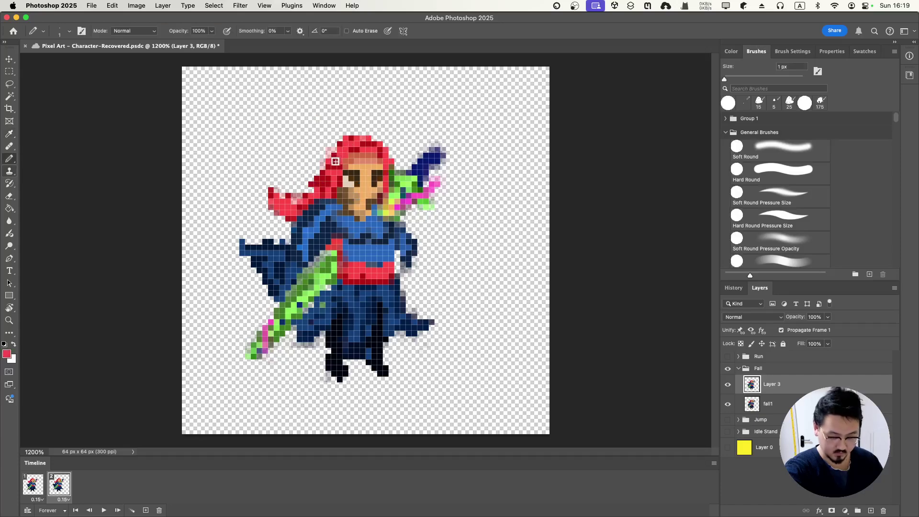
{"action": "left_click", "coordinate": [333, 166]}
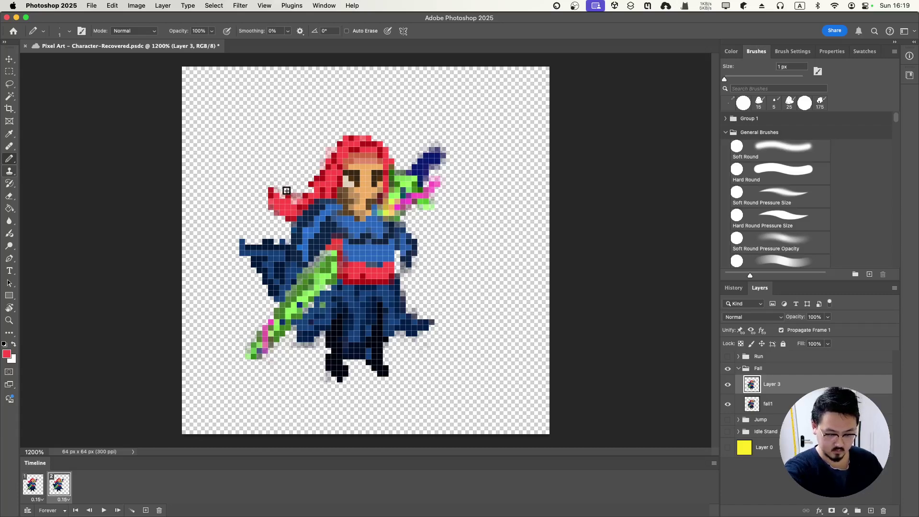
- Erase the outer end of the flowing hair on Layer 3 and redraw its tip curling upward in light red
{"action": "key", "text": "e"}
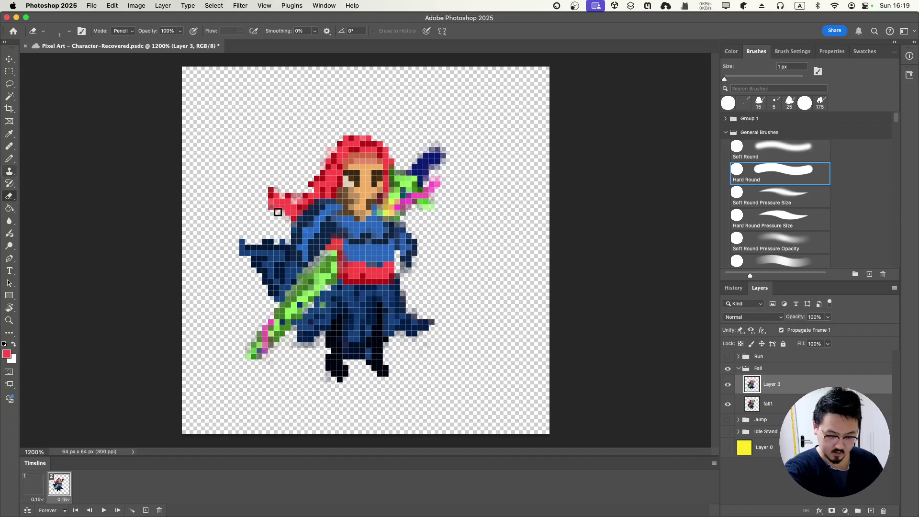
{"action": "key", "text": "i"}
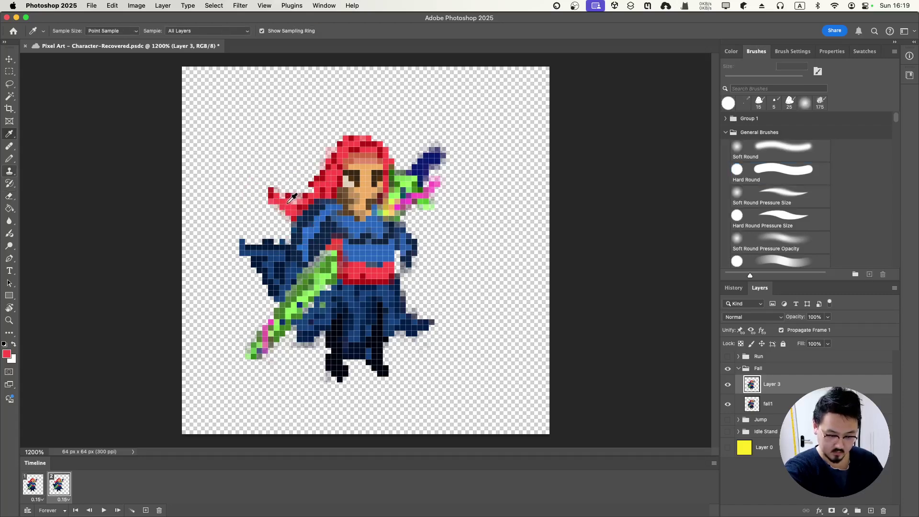
{"action": "key", "text": "b"}
{"action": "mouse_move", "coordinate": [288, 182]}
{"action": "left_mouse_down"}
{"action": "mouse_move", "coordinate": [304, 195]}
{"action": "mouse_move", "coordinate": [277, 173]}
{"action": "left_mouse_up"}
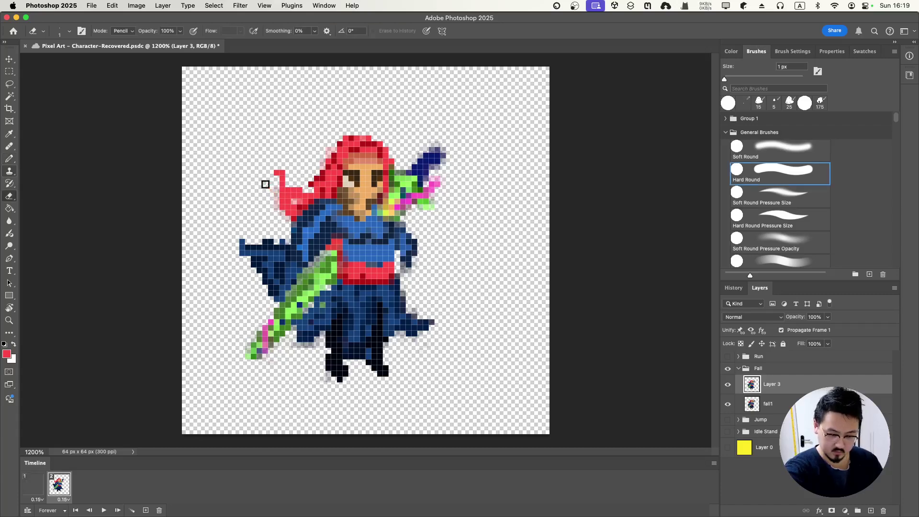
- Shade the outer and lower edge of the upturned hair tip on Layer 3 with a sampled dark red
{"action": "key", "text": "i"}
{"action": "left_click", "coordinate": [293, 218]}
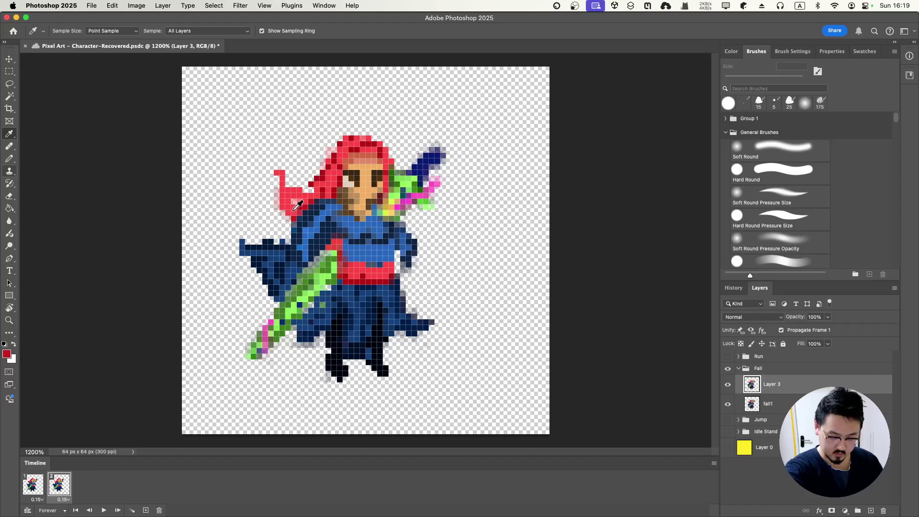
{"action": "key", "text": "b"}
{"action": "left_click_drag", "start_coordinate": [279, 187], "coordinate": [293, 208]}
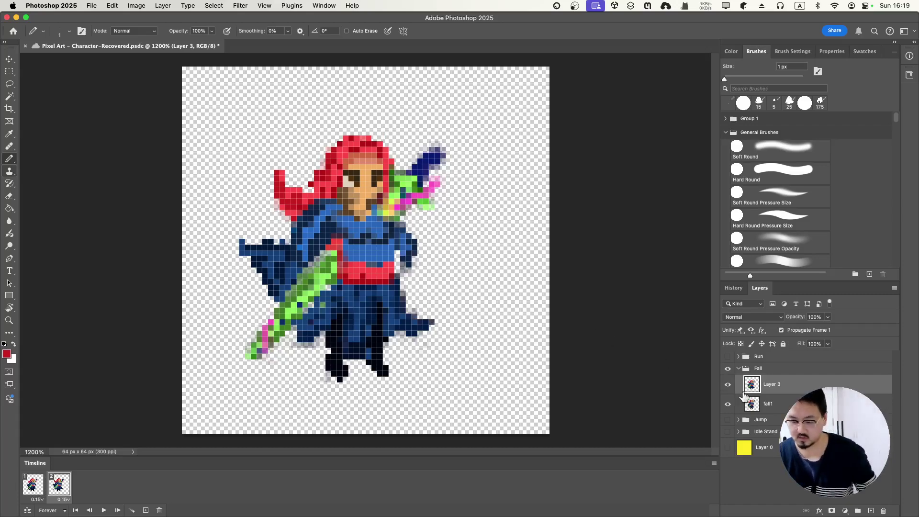
- Hide fall1 in frame 2, keep Layer 3 visible, and preview the two-frame animation
{"action": "left_click", "coordinate": [728, 407]}
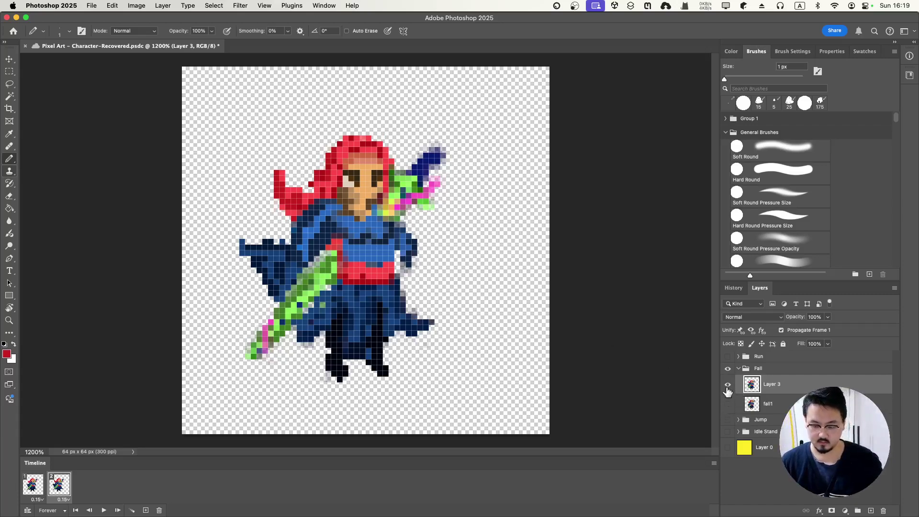
{"action": "left_click", "coordinate": [728, 384]}
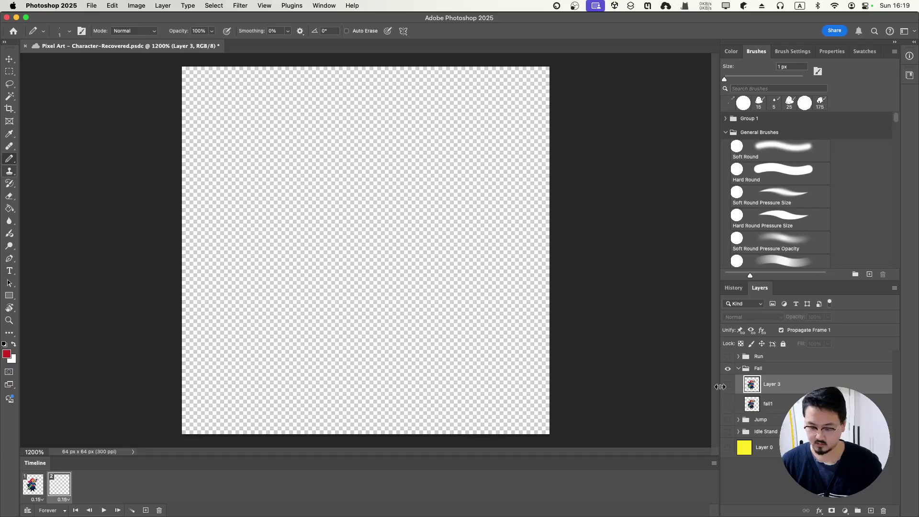
{"action": "left_click", "coordinate": [727, 384]}
{"action": "left_click", "coordinate": [103, 510]}
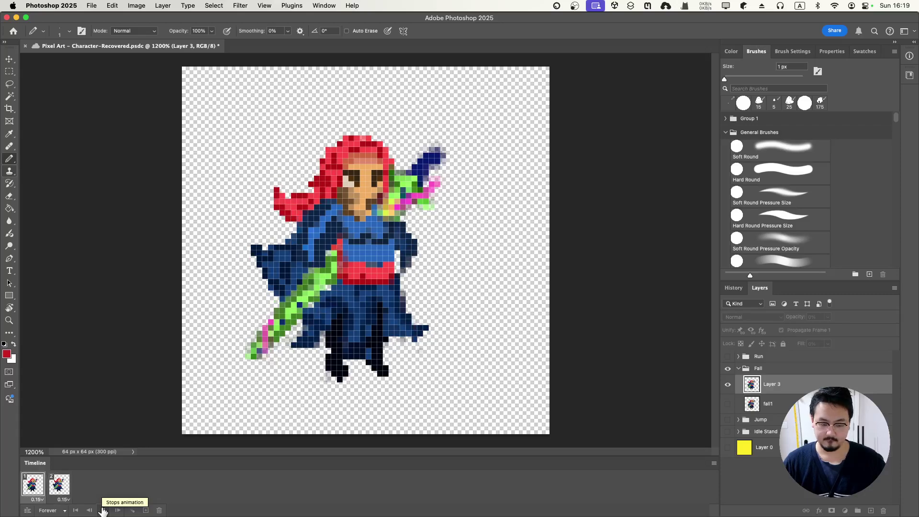
{"action": "left_click", "coordinate": [103, 510]}
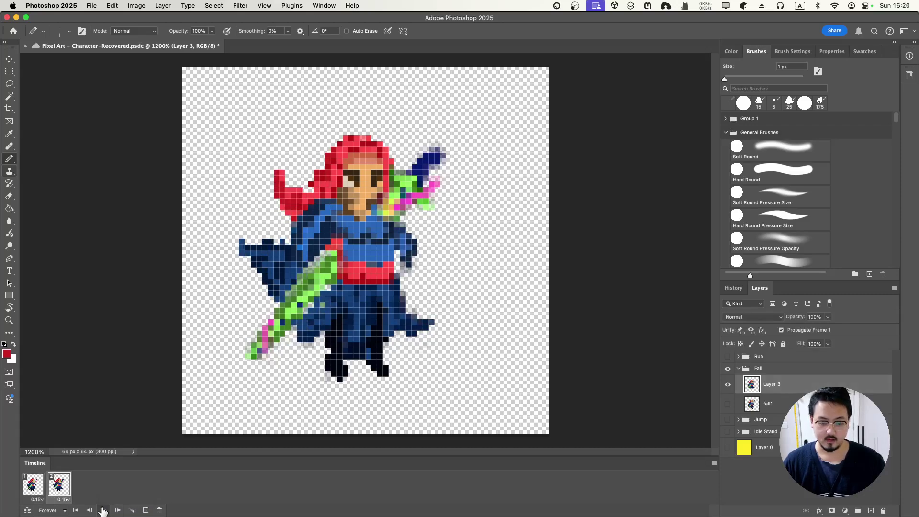
{"action": "left_click", "coordinate": [103, 511]}
{"action": "left_click", "coordinate": [103, 511]}
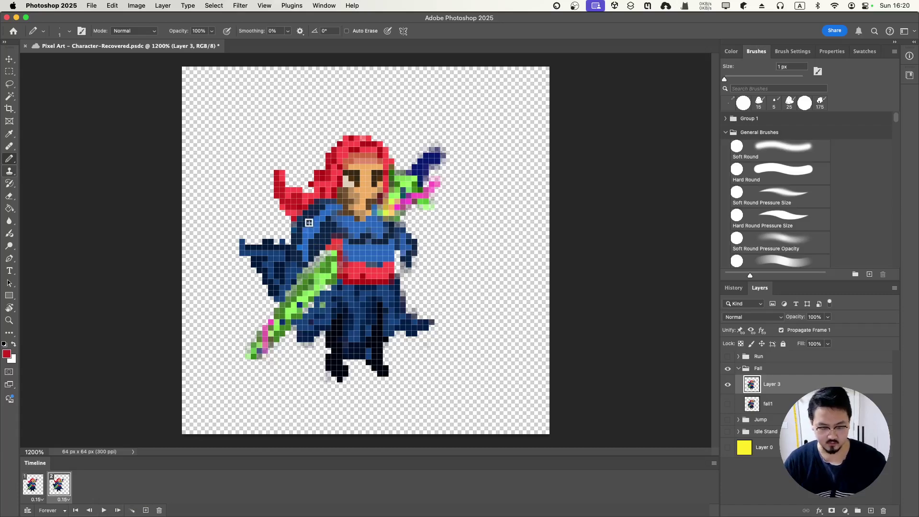
- Lasso the sleeve beside the cape on Layer 3, shift it about one pixel toward the body, and patch the gap with sampled cape blue
{"action": "key", "text": "l"}
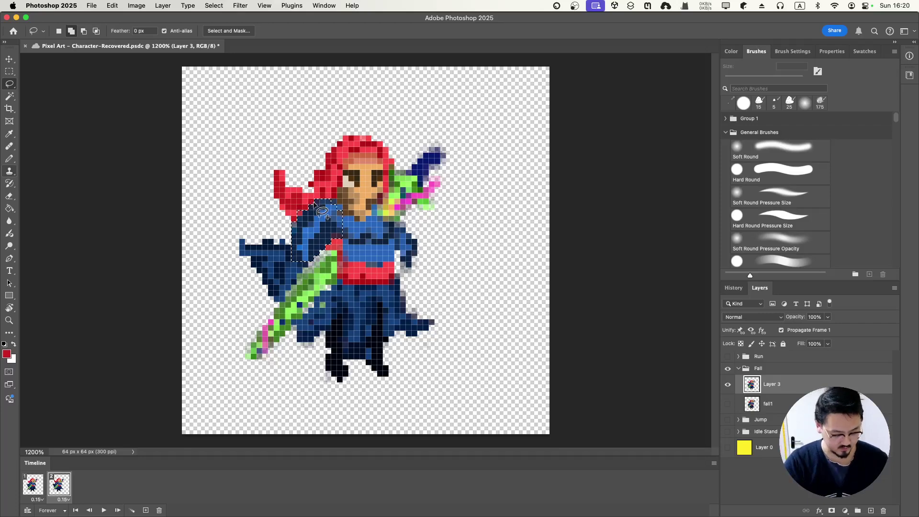
{"action": "key", "text": "super+t"}
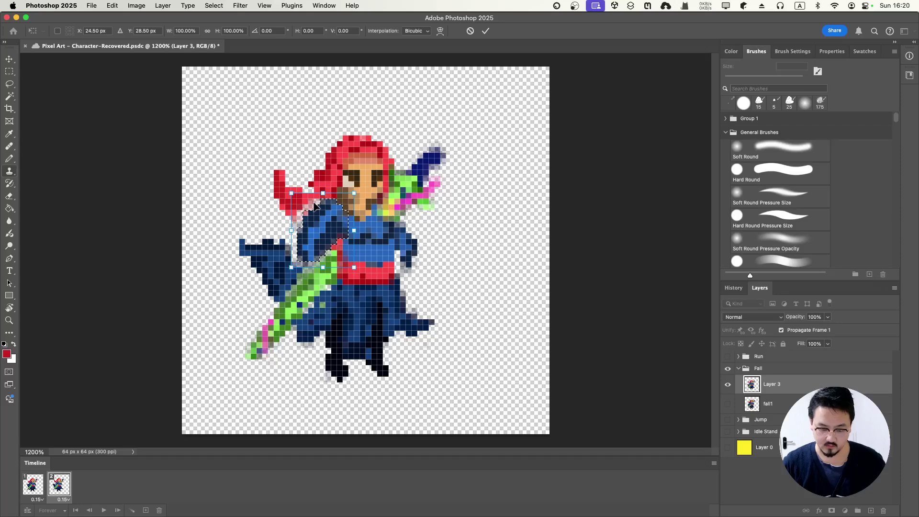
{"action": "key", "text": "Return"}
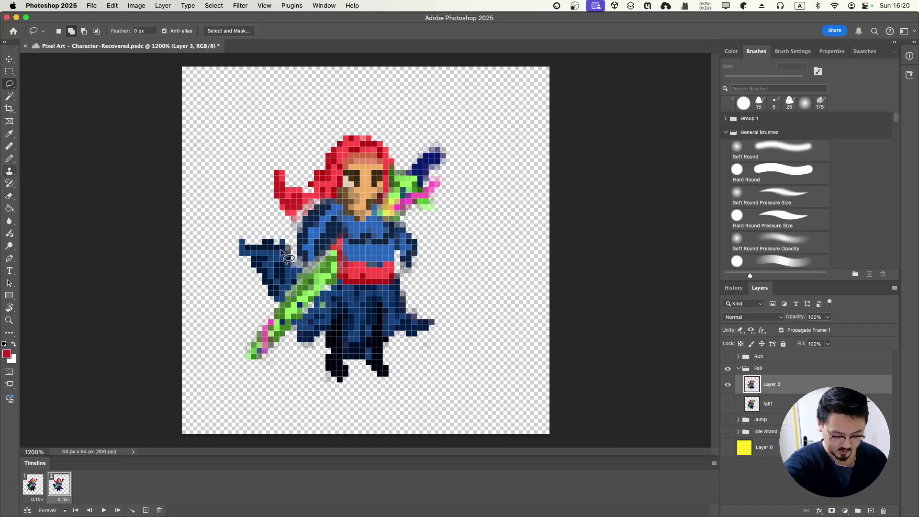
{"action": "key", "text": "b"}
{"action": "left_click", "coordinate": [285, 254], "text": "alt"}
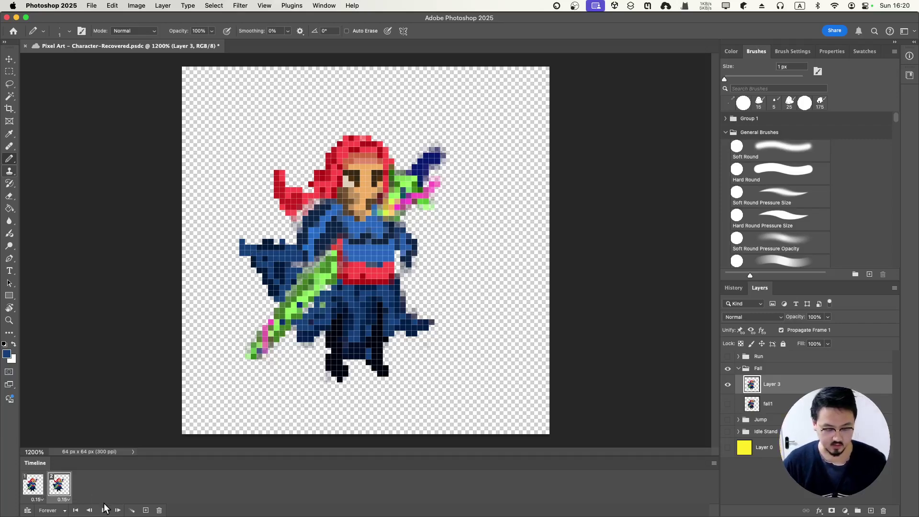
- Play and stop the falling animation, and check frame 1 against frame 2
{"action": "left_click", "coordinate": [106, 510]}
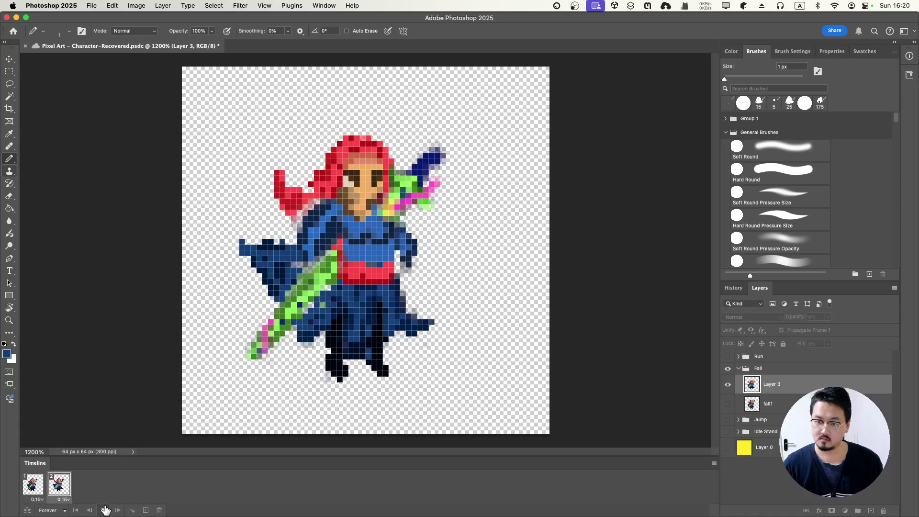
{"action": "left_click", "coordinate": [105, 510]}
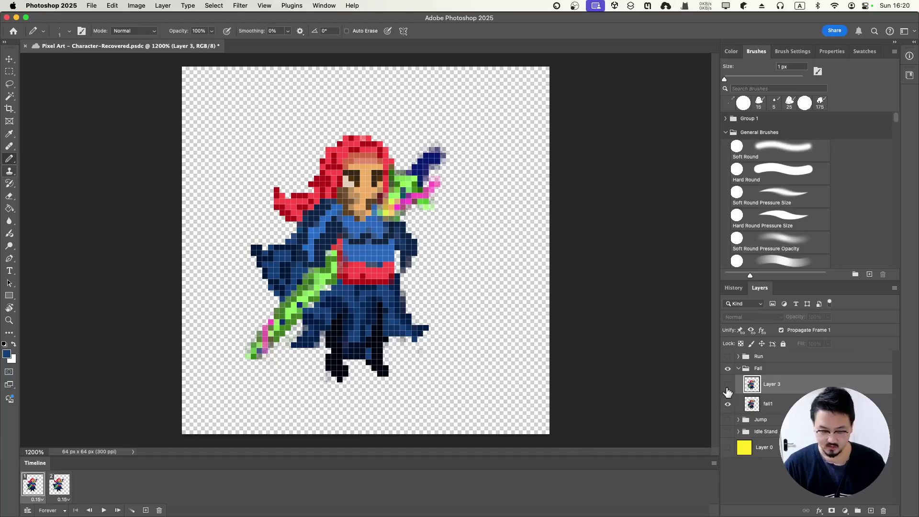
{"action": "left_click", "coordinate": [60, 485]}
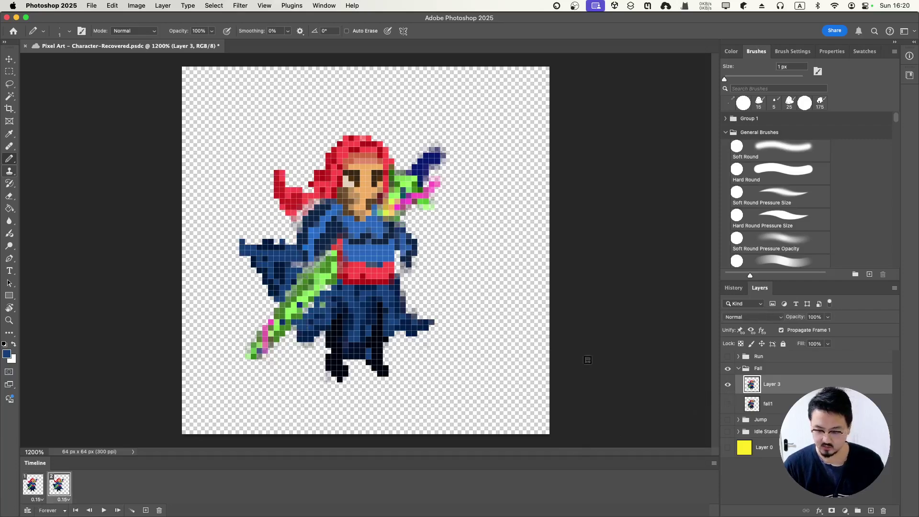
- Lasso the green sword blade on Layer 3, rotate it about 4° clockwise, and move it 1 px left and 2 px up
{"action": "key", "text": "l"}
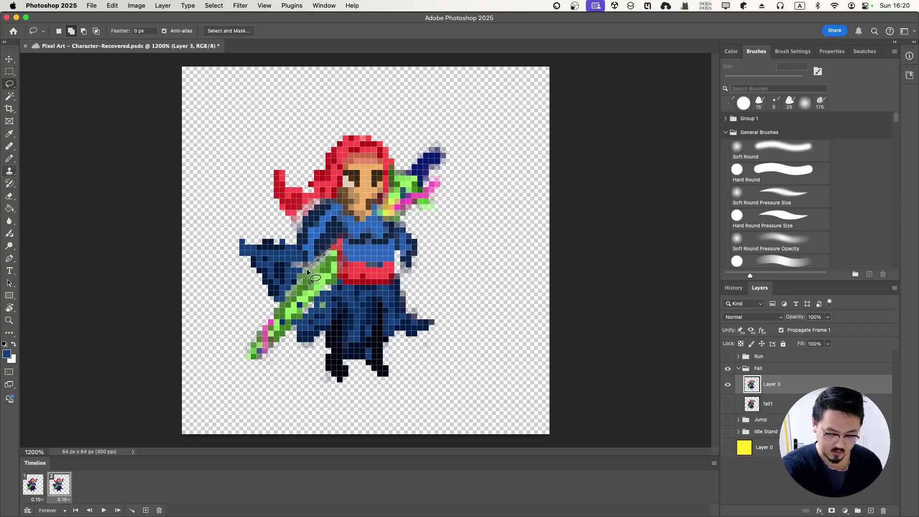
{"action": "mouse_move", "coordinate": [307, 272]}
{"action": "left_mouse_down"}
{"action": "mouse_move", "coordinate": [239, 356]}
{"action": "mouse_move", "coordinate": [251, 371]}
{"action": "mouse_move", "coordinate": [334, 282]}
{"action": "mouse_move", "coordinate": [333, 253]}
{"action": "left_mouse_up"}
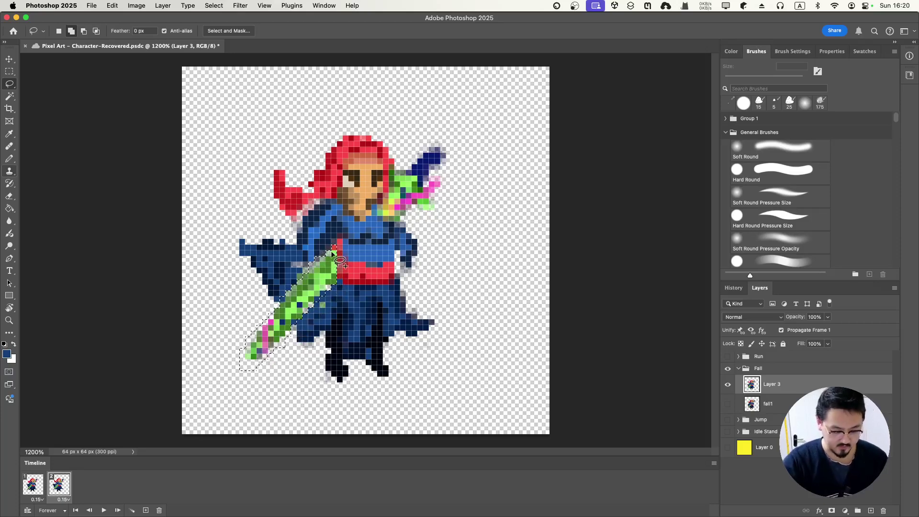
{"action": "key", "text": "super+t"}
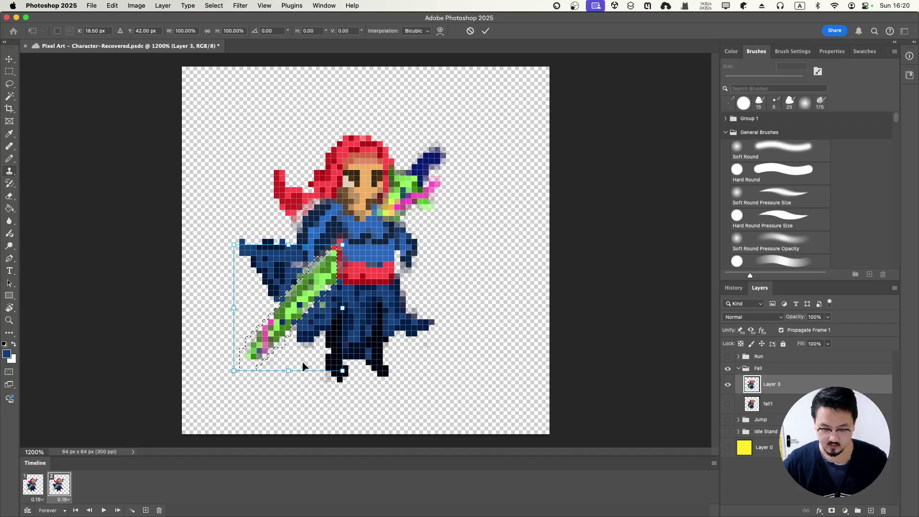
{"action": "mouse_move", "coordinate": [283, 382]}
{"action": "left_mouse_down"}
{"action": "mouse_move", "coordinate": [294, 371]}
{"action": "mouse_move", "coordinate": [286, 381]}
{"action": "left_mouse_up"}
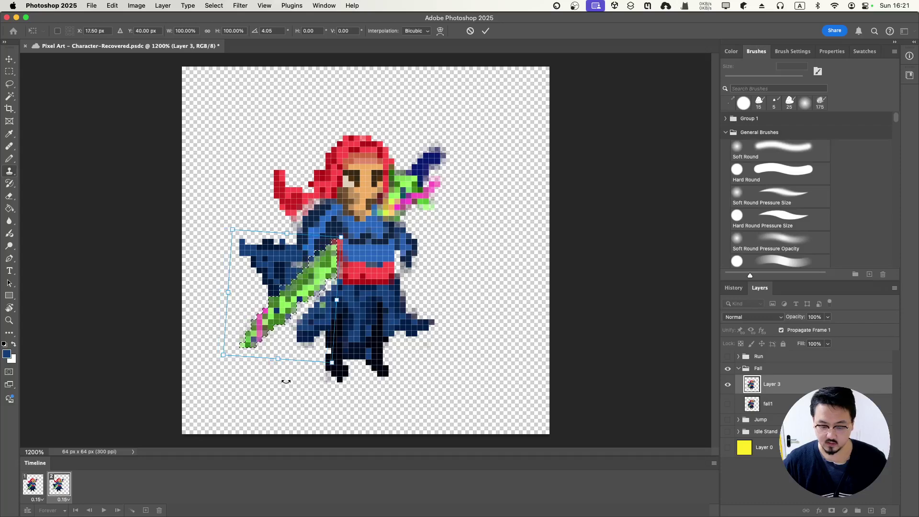
{"action": "key", "text": "Return"}
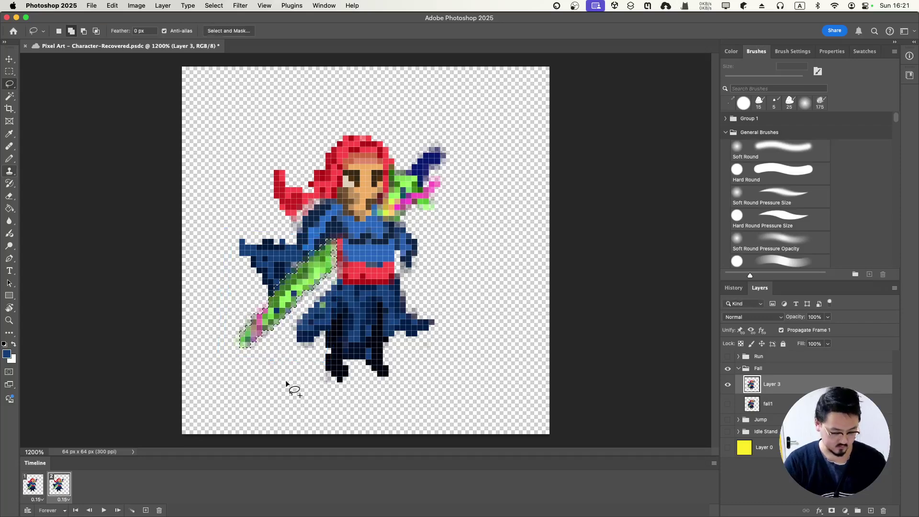
- Fill the gap between the blade and skirt on Layer 3 with sampled blues, and extend the red sash toward the blade
{"action": "key", "text": "i"}
{"action": "left_click", "coordinate": [321, 307]}
{"action": "key", "text": "b"}
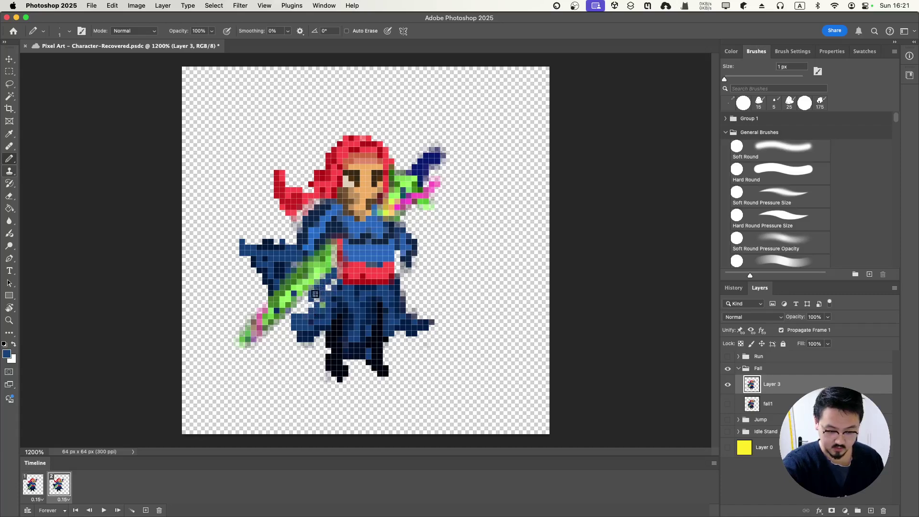
{"action": "left_click", "coordinate": [300, 327], "text": "alt"}
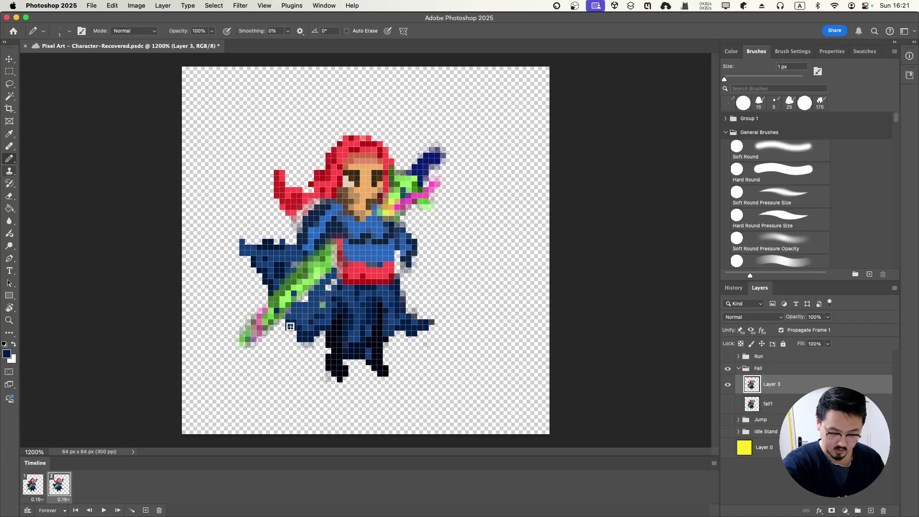
{"action": "left_click", "coordinate": [296, 329]}
{"action": "left_click", "coordinate": [305, 312]}
{"action": "left_click", "coordinate": [305, 317]}
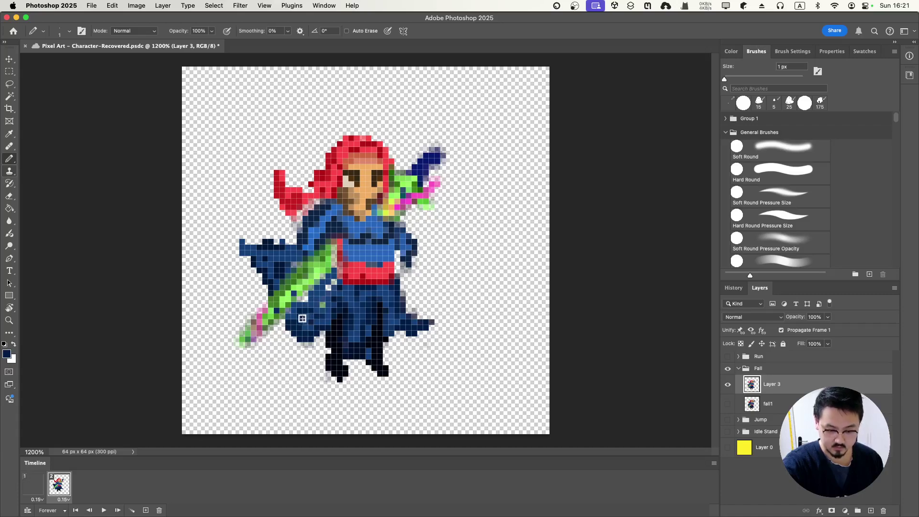
{"action": "left_click", "coordinate": [354, 265], "text": "alt"}
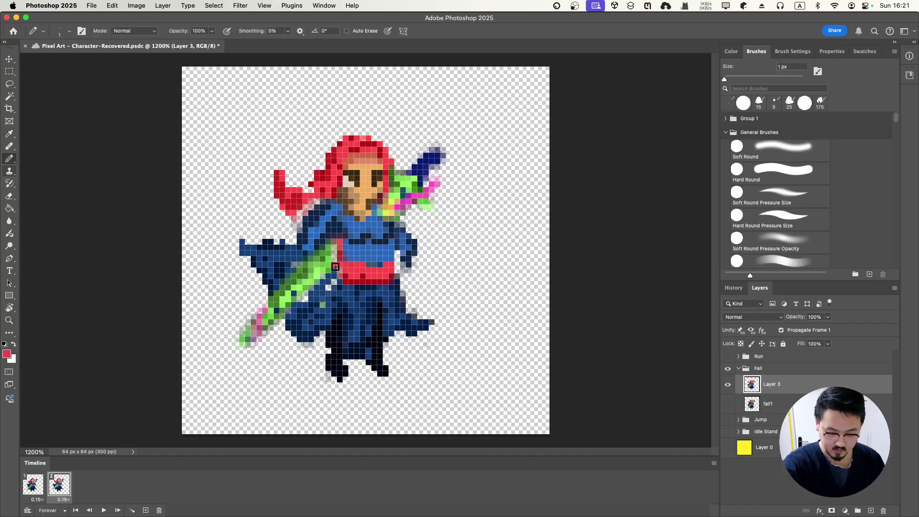
{"action": "left_click", "coordinate": [334, 268]}
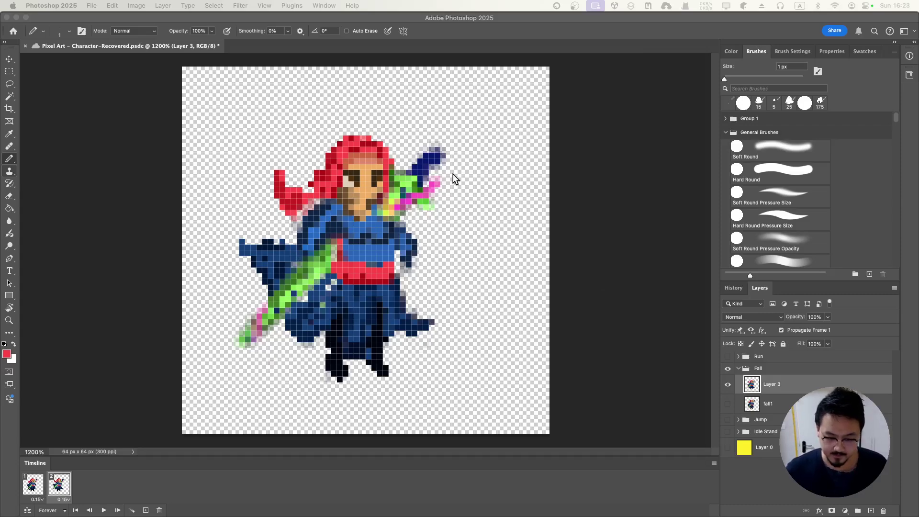
- Lasso the sword hilt beside the head on Layer 3, save the document, rotate the hilt about 2° clockwise and nudge it 1 px left
{"action": "left_click", "coordinate": [430, 137]}
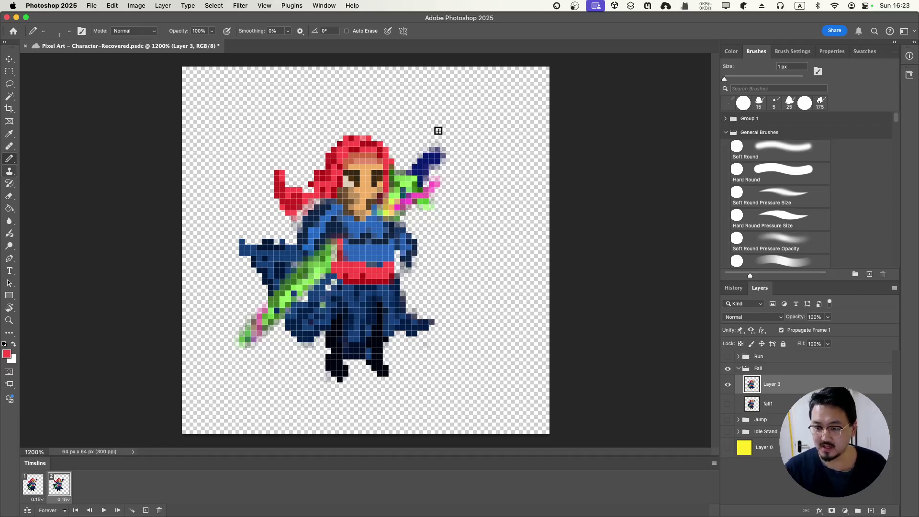
{"action": "key", "text": "l"}
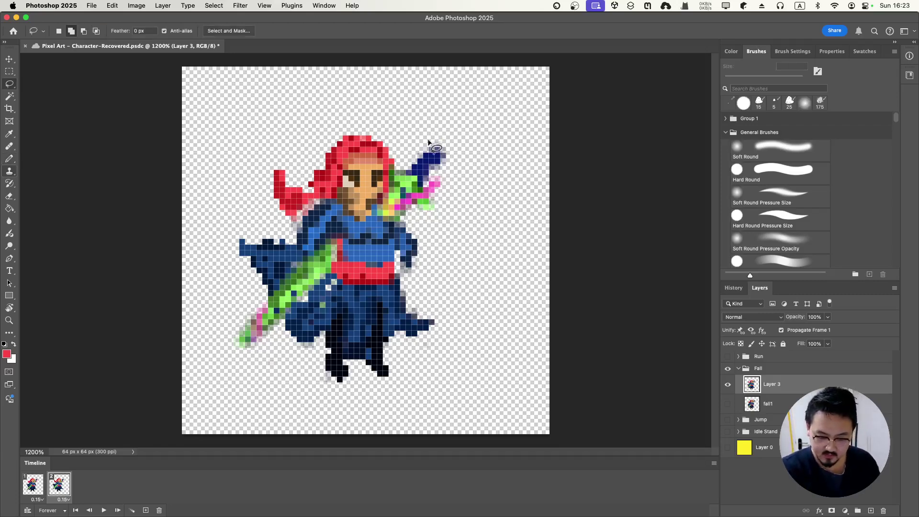
{"action": "mouse_move", "coordinate": [432, 136]}
{"action": "left_mouse_down"}
{"action": "mouse_move", "coordinate": [393, 164]}
{"action": "mouse_move", "coordinate": [381, 221]}
{"action": "mouse_move", "coordinate": [395, 224]}
{"action": "mouse_move", "coordinate": [445, 198]}
{"action": "mouse_move", "coordinate": [458, 166]}
{"action": "mouse_move", "coordinate": [454, 138]}
{"action": "mouse_move", "coordinate": [428, 137]}
{"action": "left_mouse_up"}
{"action": "key", "text": "super+s"}
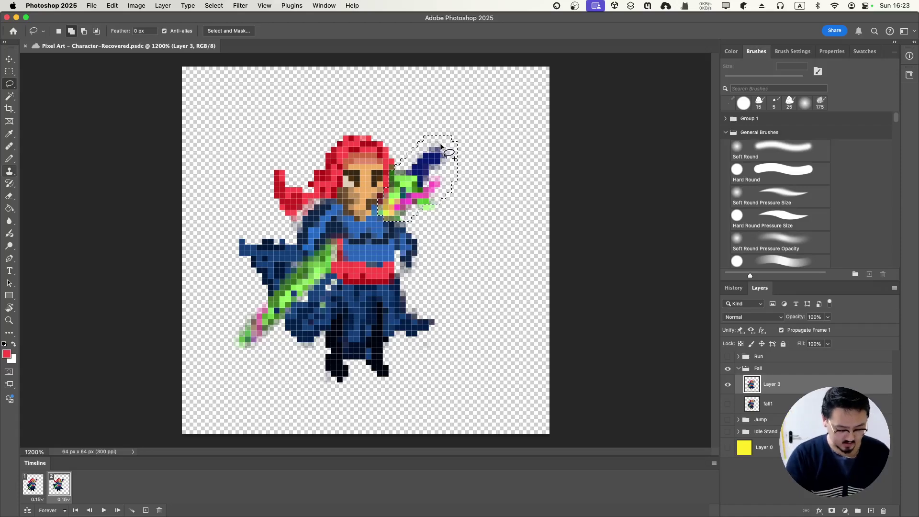
{"action": "key", "text": "super+t"}
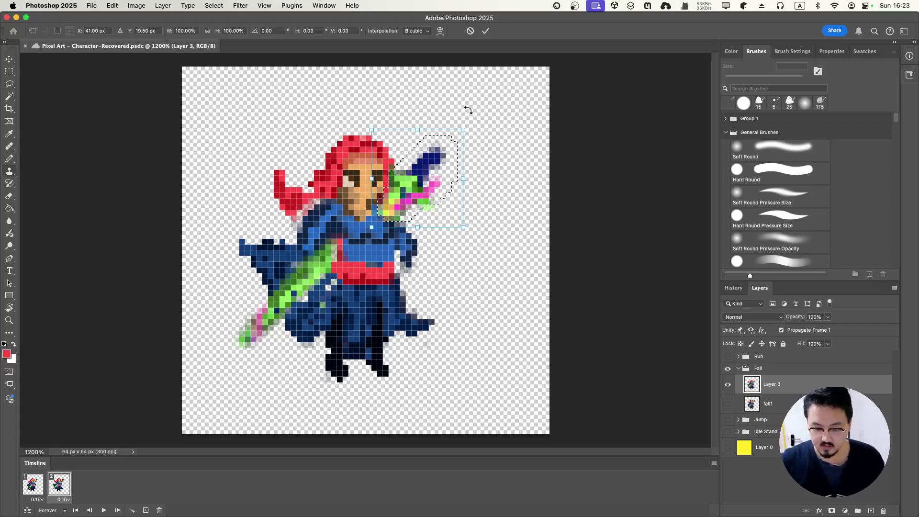
{"action": "left_click_drag", "start_coordinate": [471, 109], "coordinate": [471, 110]}
{"action": "key", "text": "Left"}
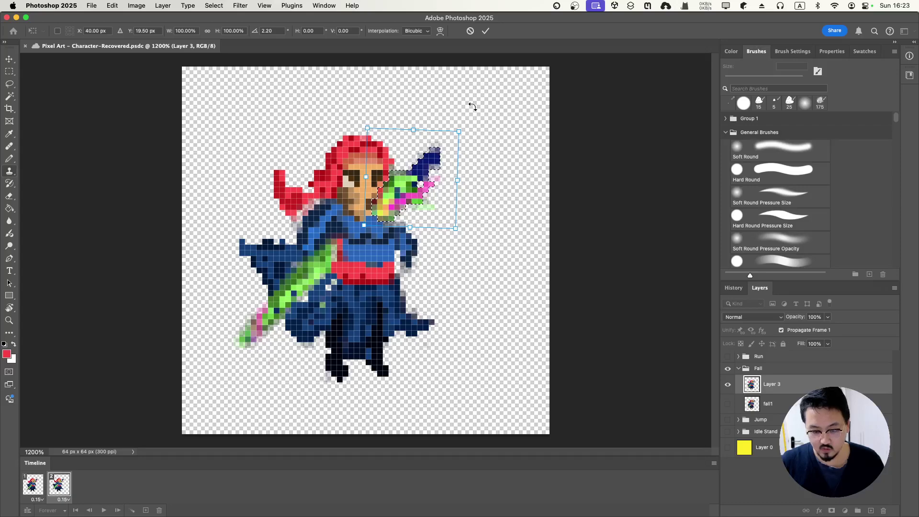
{"action": "key", "text": "Return"}
- Repaint the sword guard beside the face with sampled light green and magenta, erasing the stray pink pixels at its end
{"action": "key", "text": "l"}
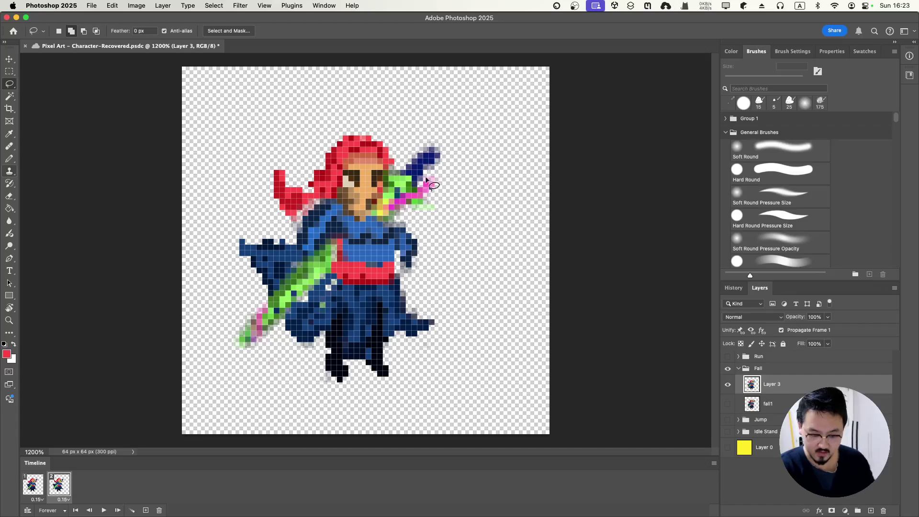
{"action": "key", "text": "i"}
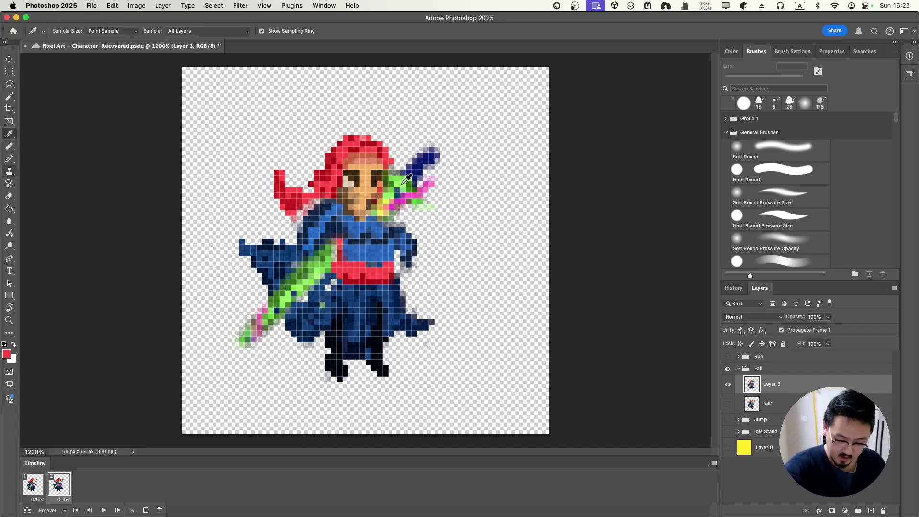
{"action": "key", "text": "b"}
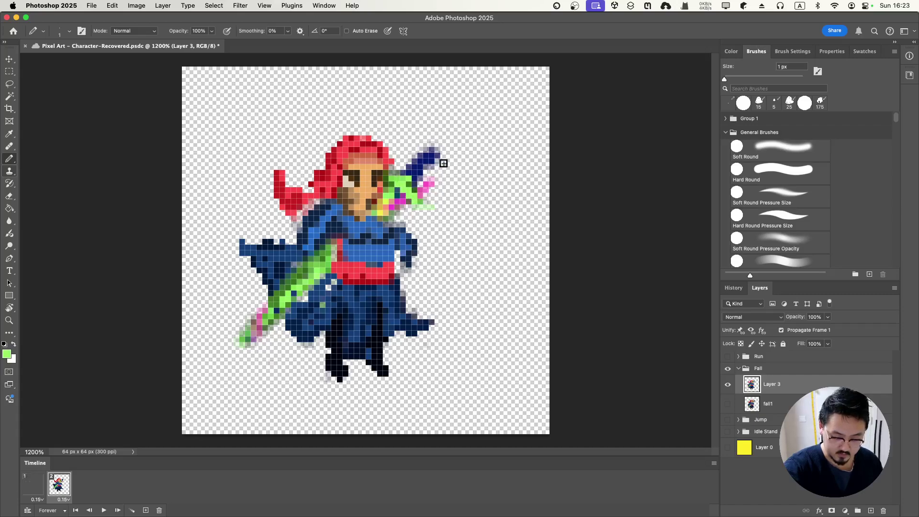
{"action": "key", "text": "e"}
{"action": "left_click", "coordinate": [429, 185]}
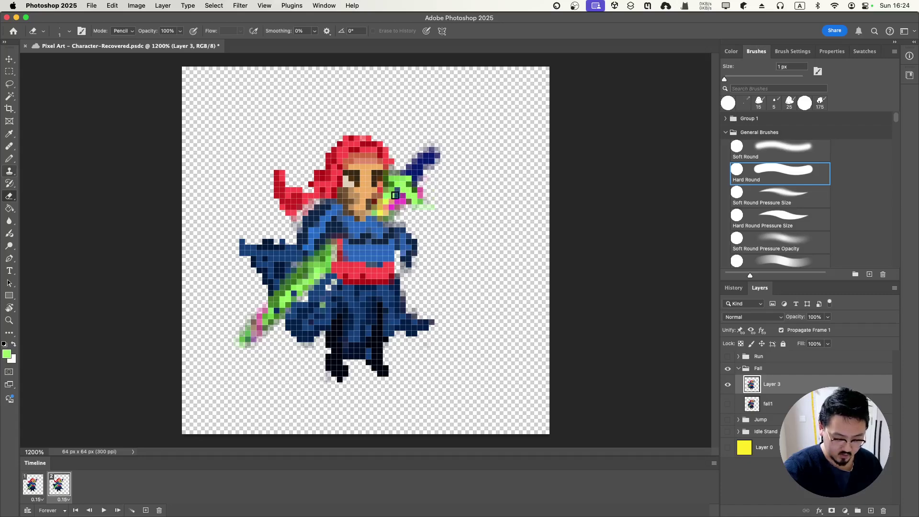
{"action": "key", "text": "i"}
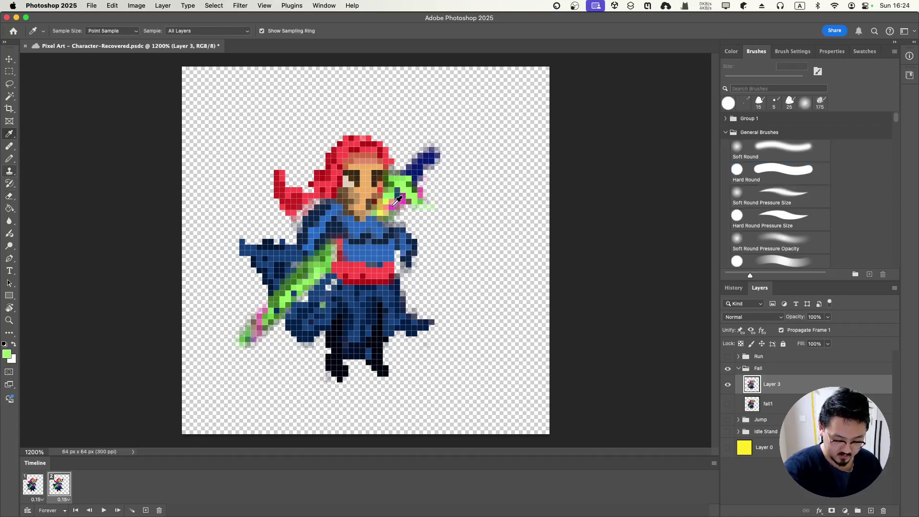
{"action": "key", "text": "b"}
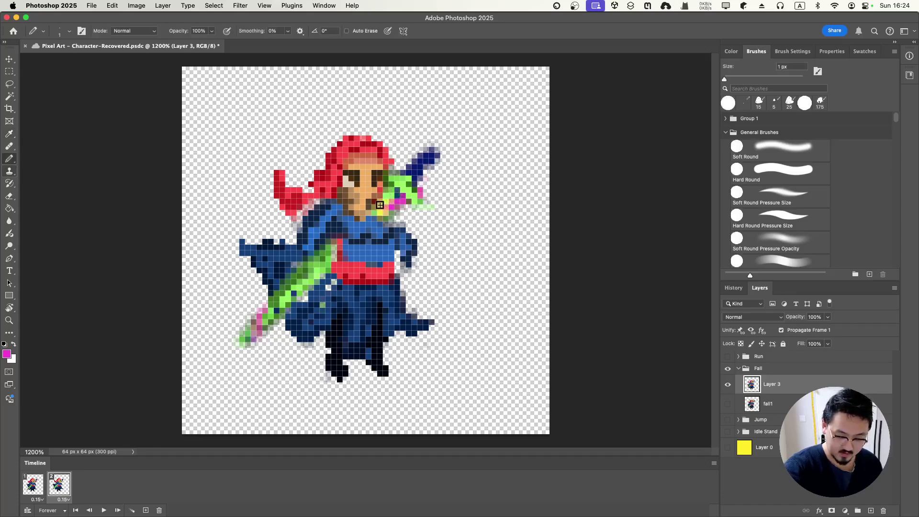
{"action": "left_click_drag", "start_coordinate": [379, 205], "coordinate": [399, 196]}
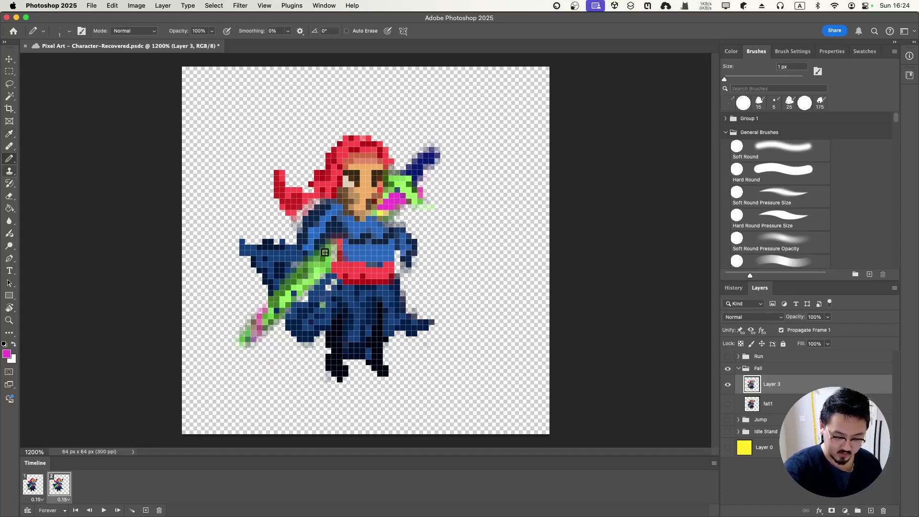
- Add magenta accents along the sword blade and fill its tip with sampled green
{"action": "mouse_move", "coordinate": [313, 261]}
{"action": "left_mouse_down"}
{"action": "mouse_move", "coordinate": [308, 281]}
{"action": "mouse_move", "coordinate": [311, 271]}
{"action": "left_mouse_up"}
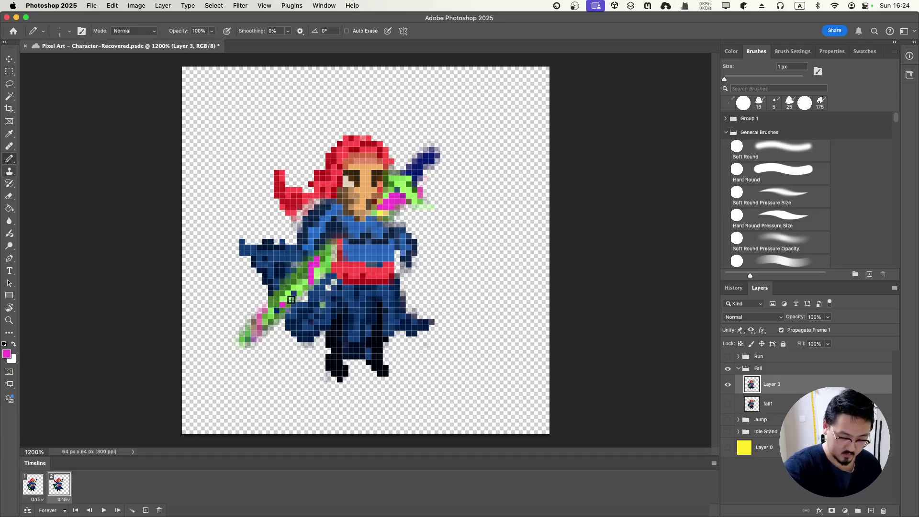
{"action": "left_click_drag", "start_coordinate": [273, 309], "coordinate": [287, 301]}
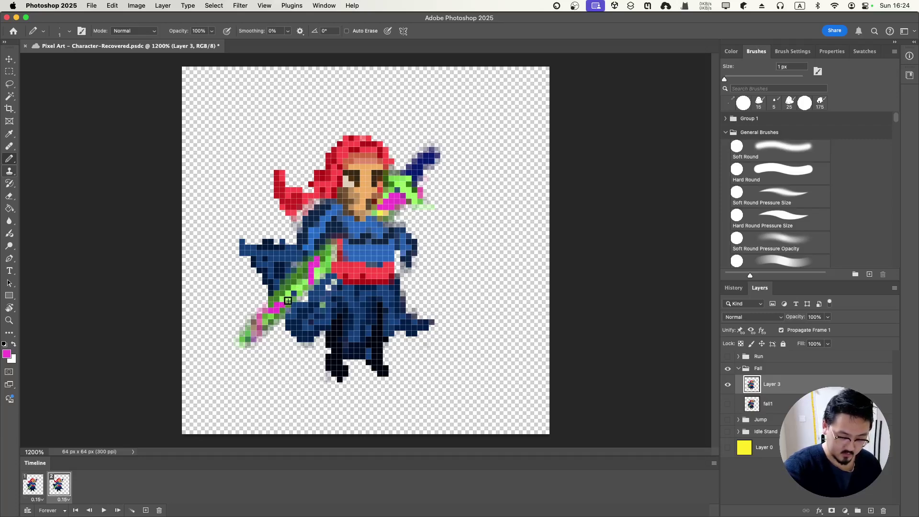
{"action": "left_click", "coordinate": [265, 320], "text": "alt"}
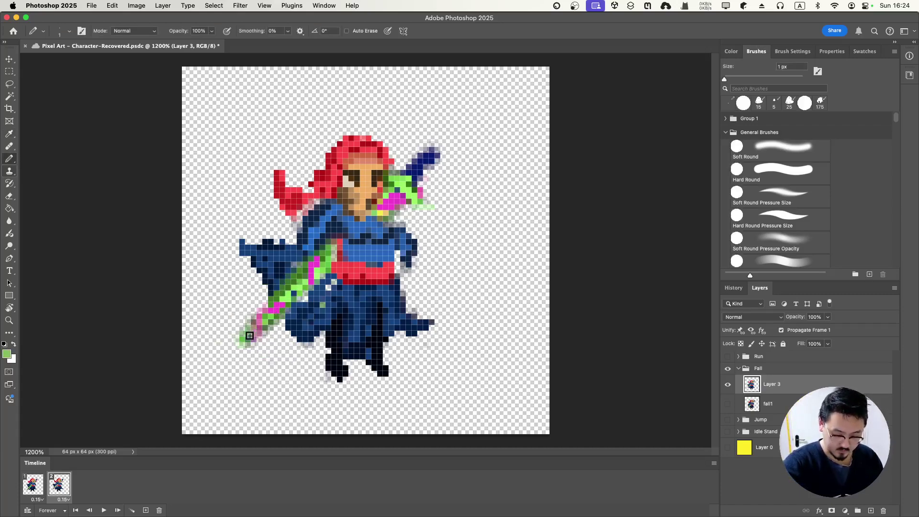
{"action": "left_click_drag", "start_coordinate": [249, 335], "coordinate": [245, 342]}
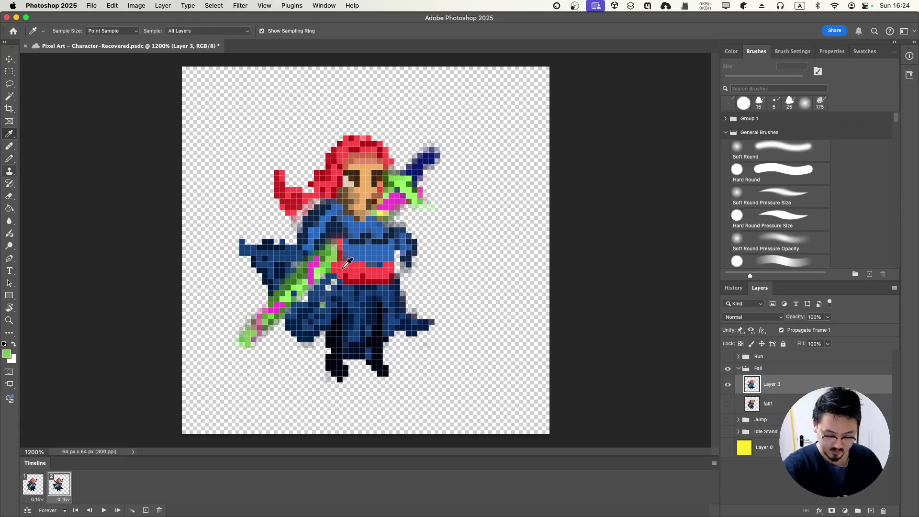
- Patch the sash edge beside the blade with sampled red and touch up the tunic below the hilt with sampled dark blue
{"action": "left_click", "coordinate": [335, 263], "text": "alt"}
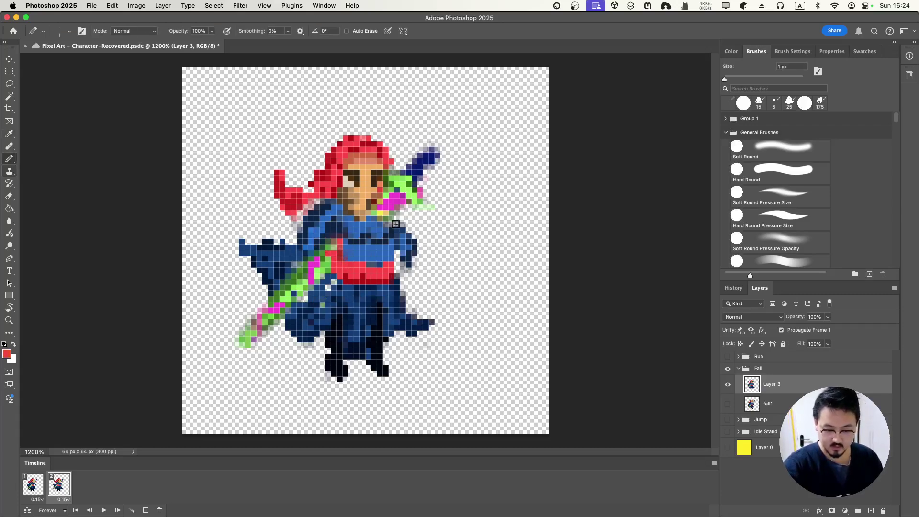
{"action": "left_click", "coordinate": [356, 235], "text": "alt"}
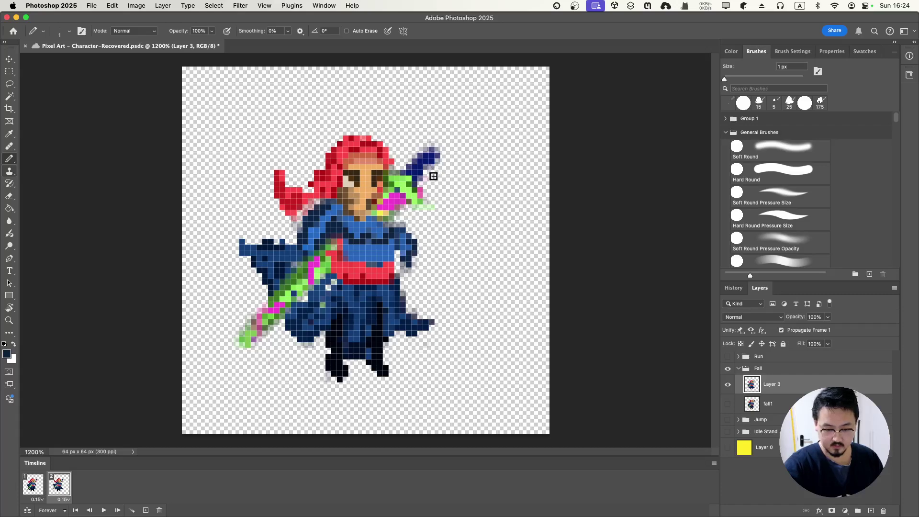
- Fill the gap between the upturned hair tip and the head with sampled red, and shade the hair with dark red
{"action": "left_click", "coordinate": [317, 184], "text": "alt"}
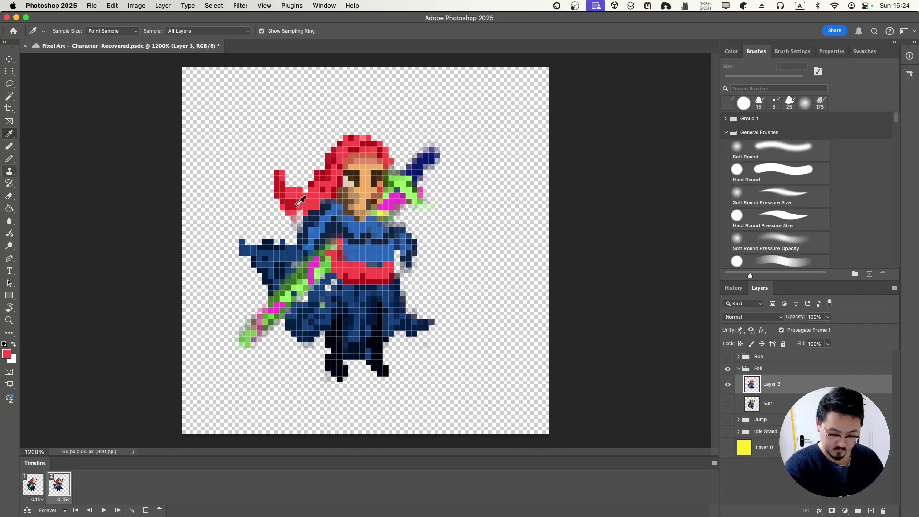
{"action": "left_click", "coordinate": [296, 207], "text": "alt"}
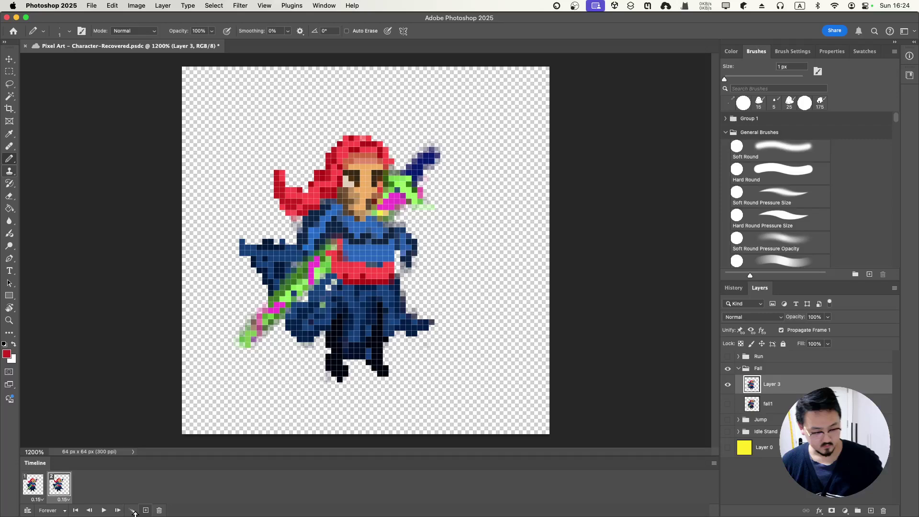
- Preview the two-frame falling animation with the repositioned sword and stop playback on frame 2
{"action": "left_click", "coordinate": [104, 510]}
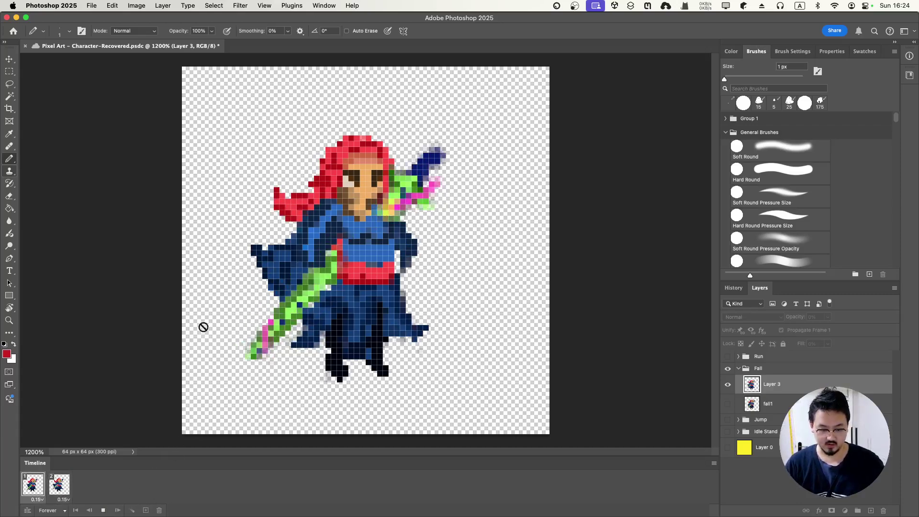
{"action": "left_click", "coordinate": [176, 320]}
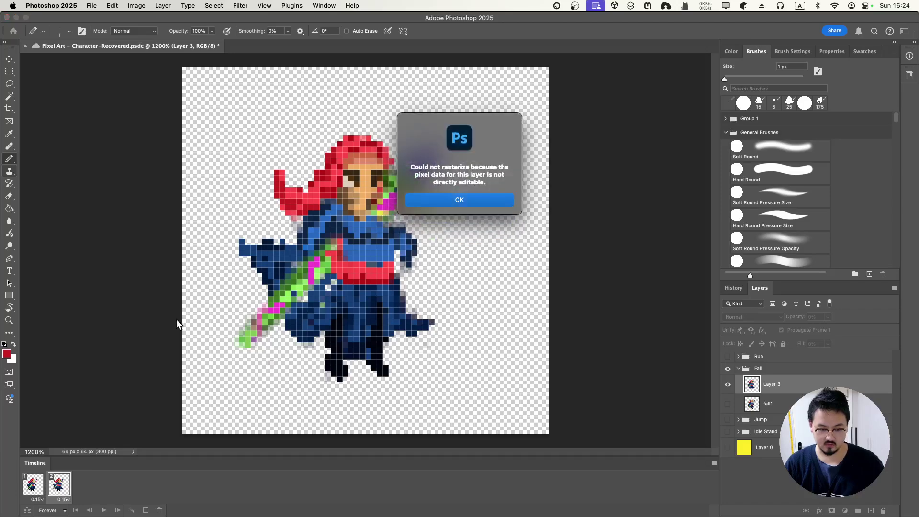
{"action": "left_click", "coordinate": [452, 197]}
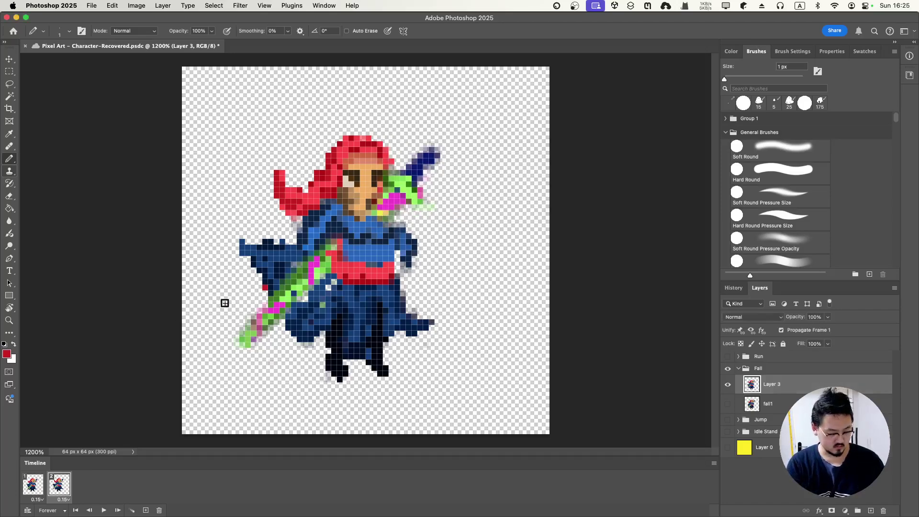
{"action": "left_click", "coordinate": [100, 510]}
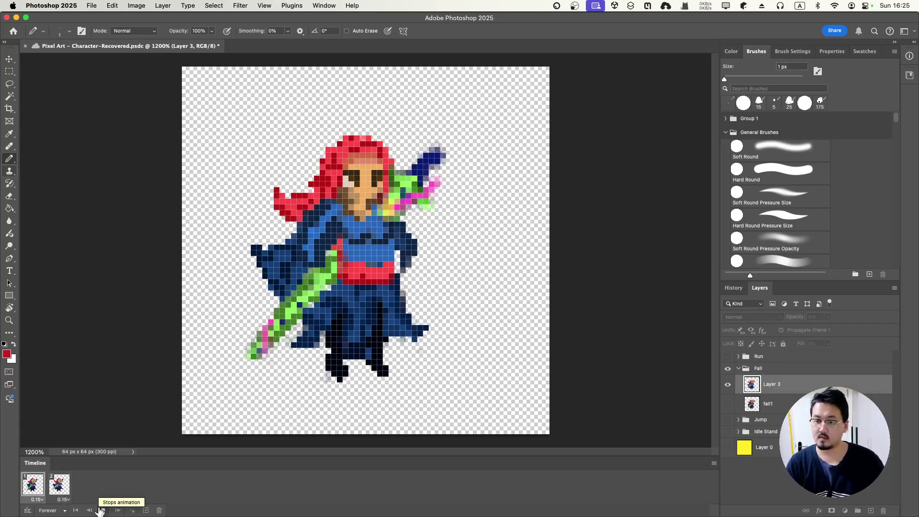
{"action": "left_click", "coordinate": [99, 510]}
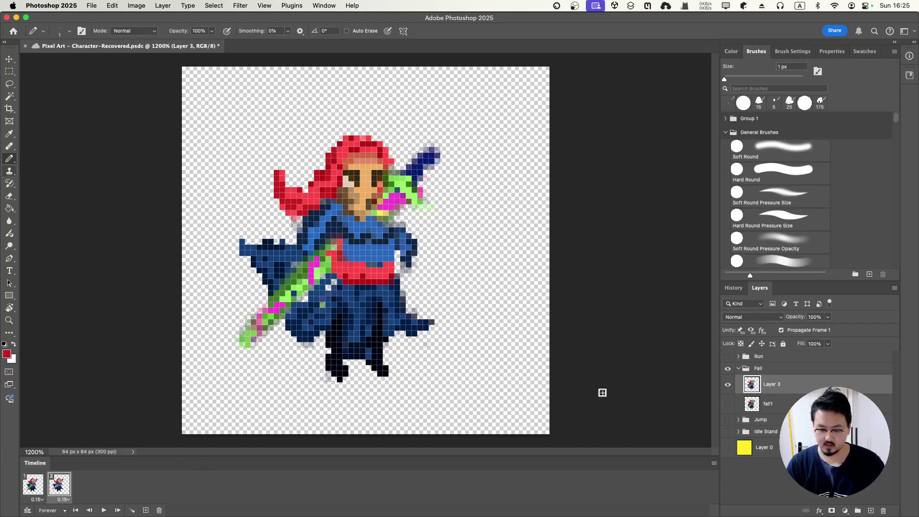
- Sample the sleeve's blue and preview the two-frame falling animation, stopping playback on frame 2
{"action": "key", "text": "i"}
{"action": "left_click", "coordinate": [404, 232]}
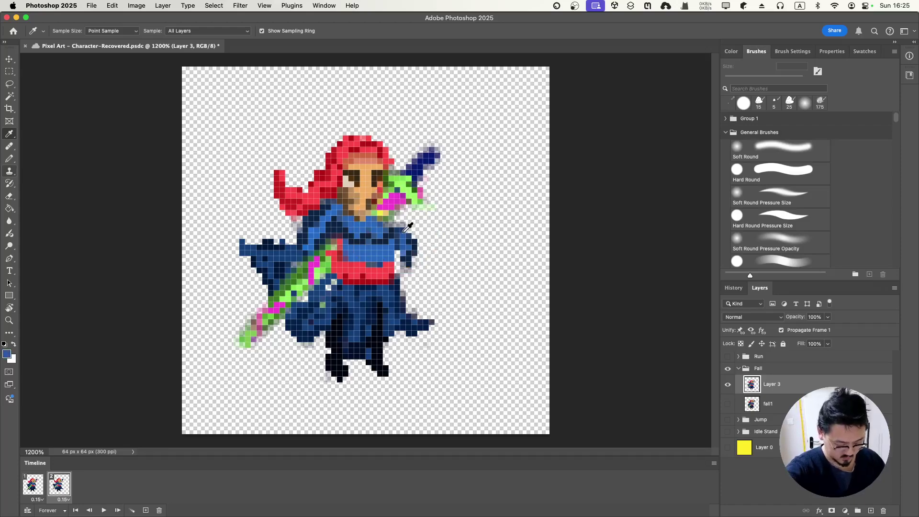
{"action": "key", "text": "b"}
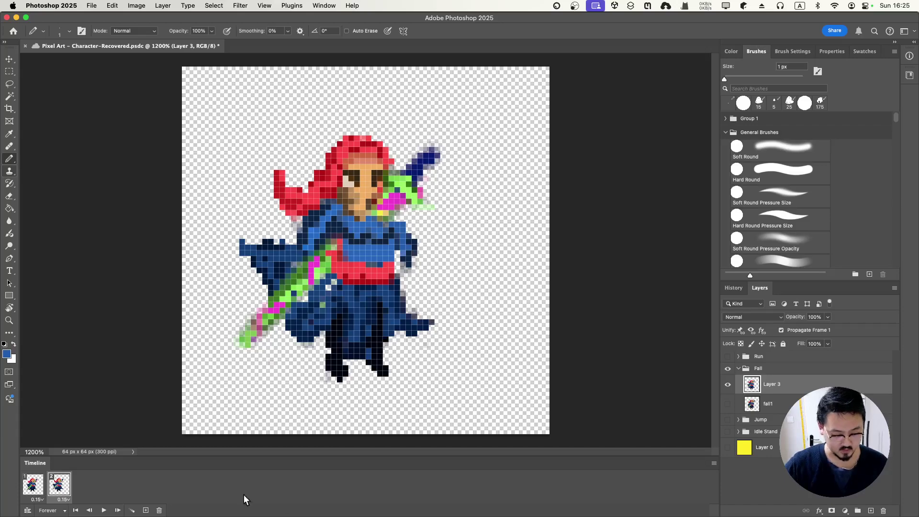
{"action": "left_click", "coordinate": [104, 510]}
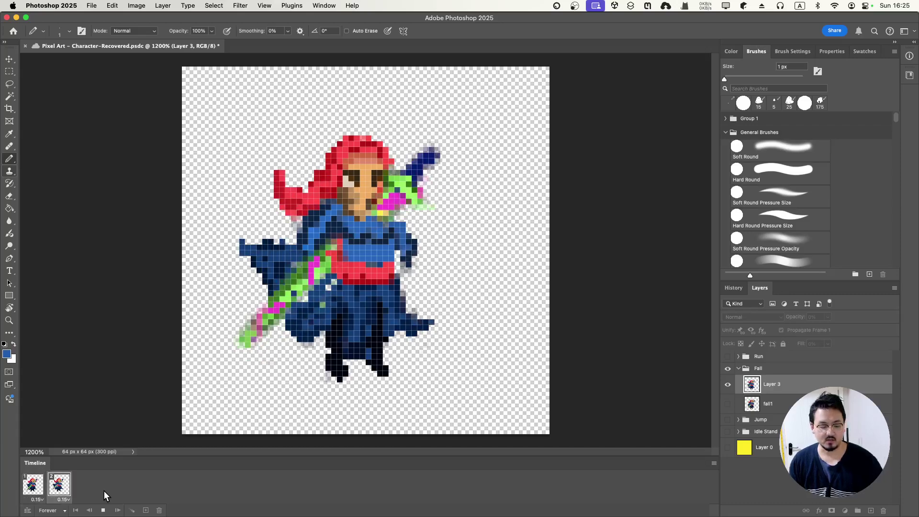
{"action": "left_click", "coordinate": [104, 510]}
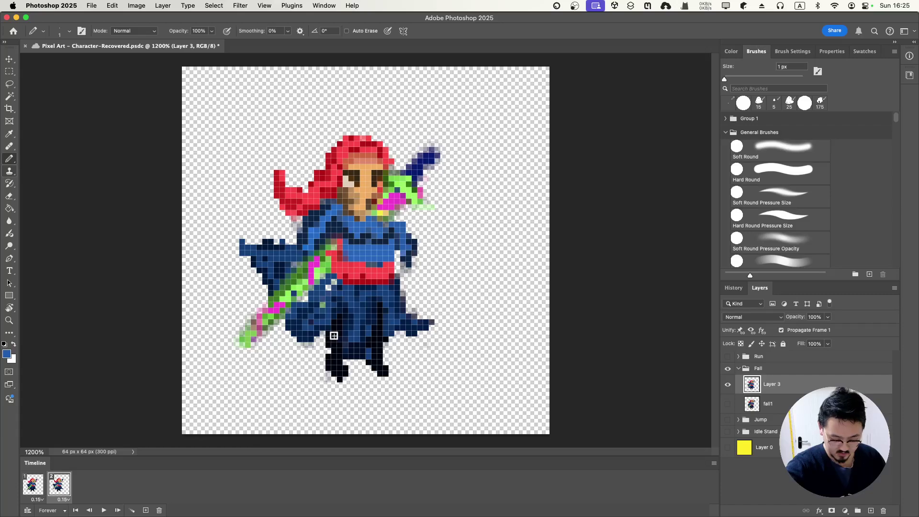
- Try rotating the lassoed left leg about 4.7° and shifting it one pixel left and up, and undo the transform
{"action": "key", "text": "l"}
{"action": "mouse_move", "coordinate": [322, 340]}
{"action": "left_mouse_down"}
{"action": "mouse_move", "coordinate": [331, 386]}
{"action": "mouse_move", "coordinate": [350, 375]}
{"action": "mouse_move", "coordinate": [348, 313]}
{"action": "mouse_move", "coordinate": [341, 306]}
{"action": "mouse_move", "coordinate": [323, 343]}
{"action": "left_mouse_up"}
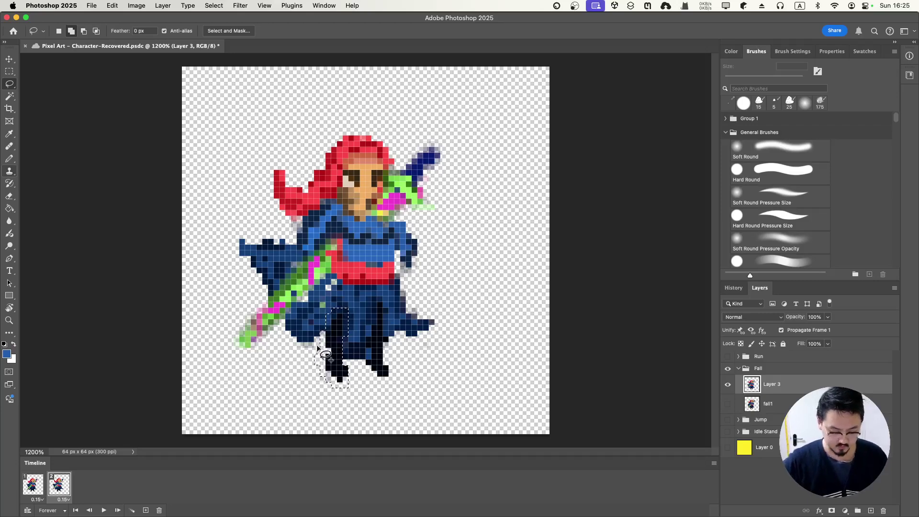
{"action": "key", "text": "super+t"}
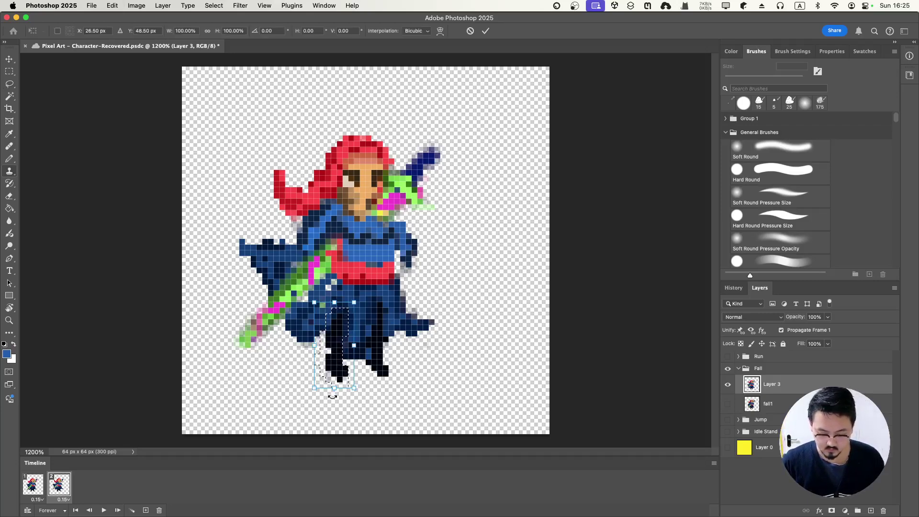
{"action": "left_click_drag", "start_coordinate": [330, 396], "coordinate": [327, 397]}
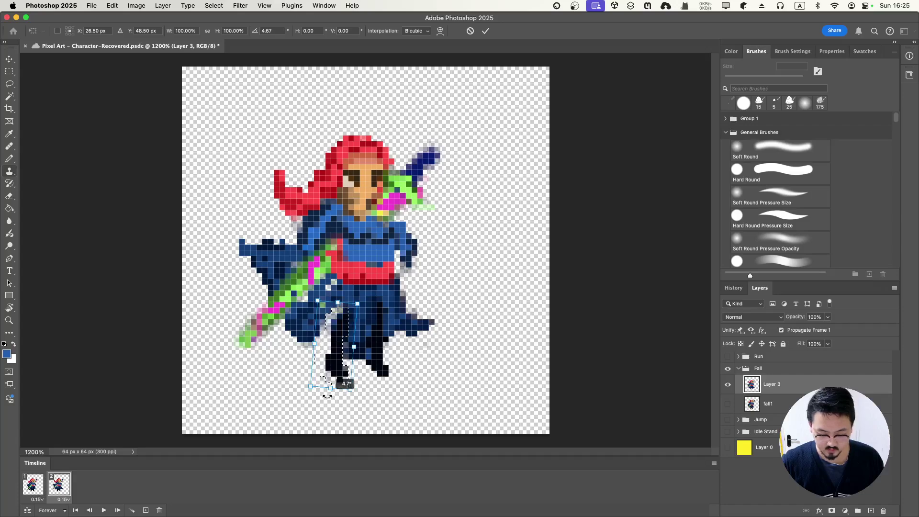
{"action": "key", "text": "Left"}
{"action": "key", "text": "Up"}
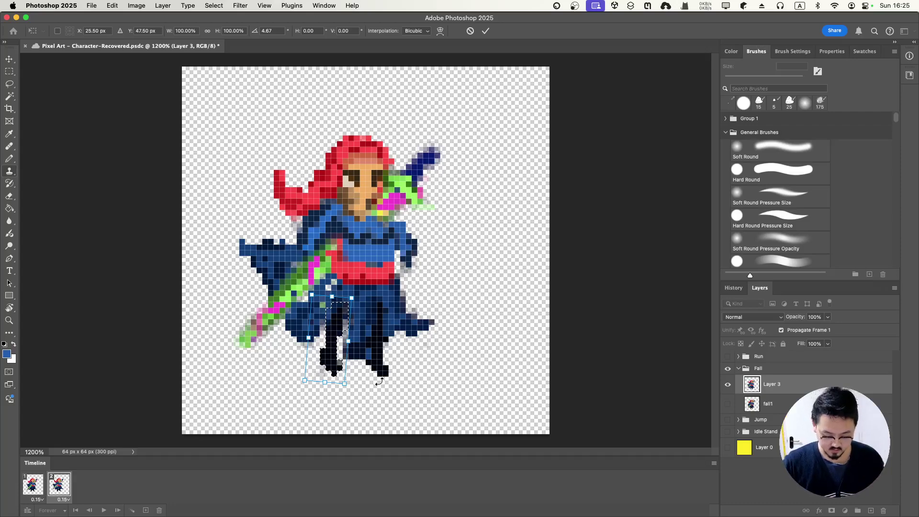
{"action": "key", "text": "Return"}
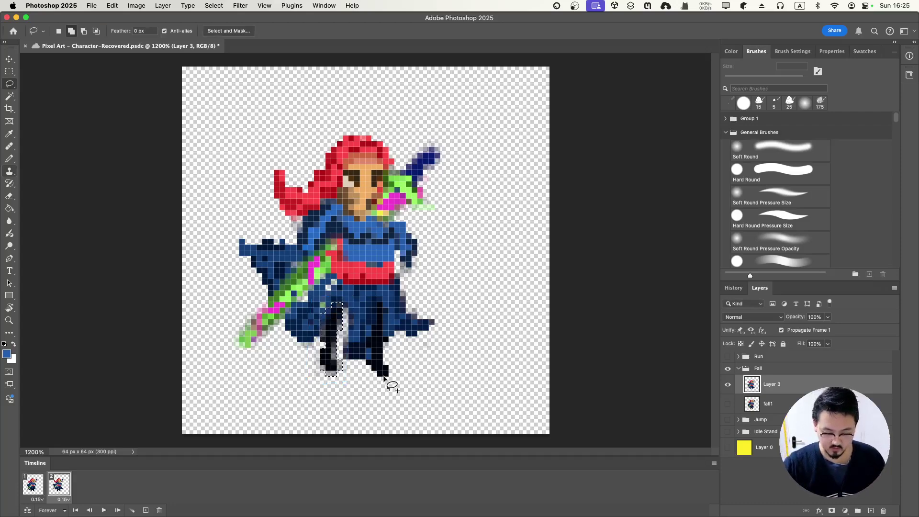
{"action": "key", "text": "super+z"}
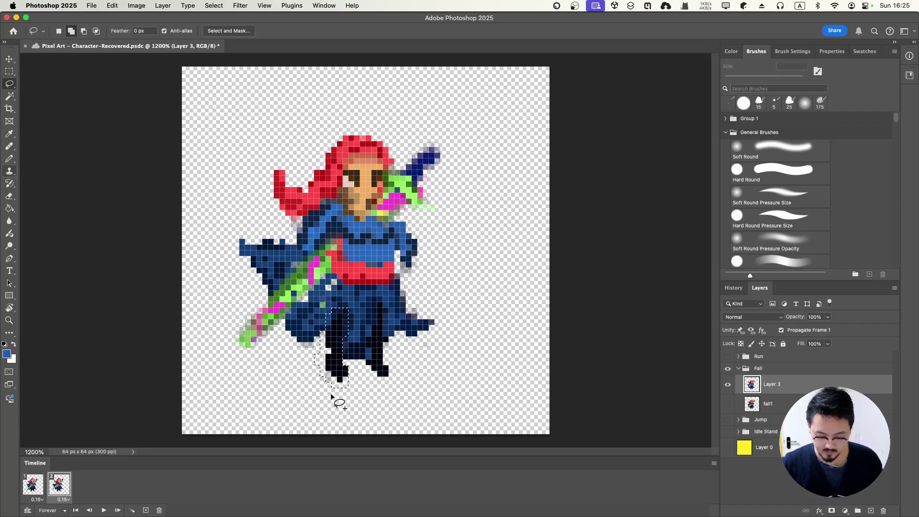
- Shift the selected left leg one pixel up and one pixel left without rotating it
{"action": "key", "text": "super+t"}
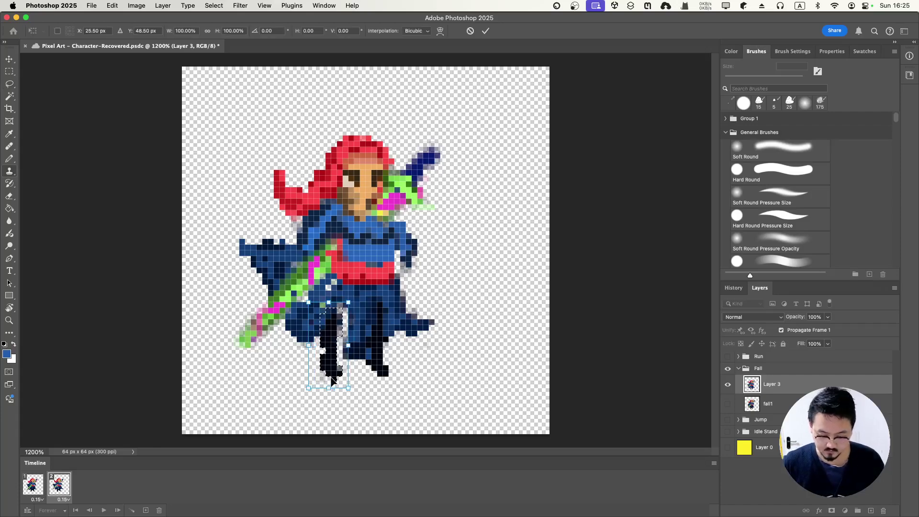
{"action": "key", "text": "Up"}
{"action": "key", "text": "Right"}
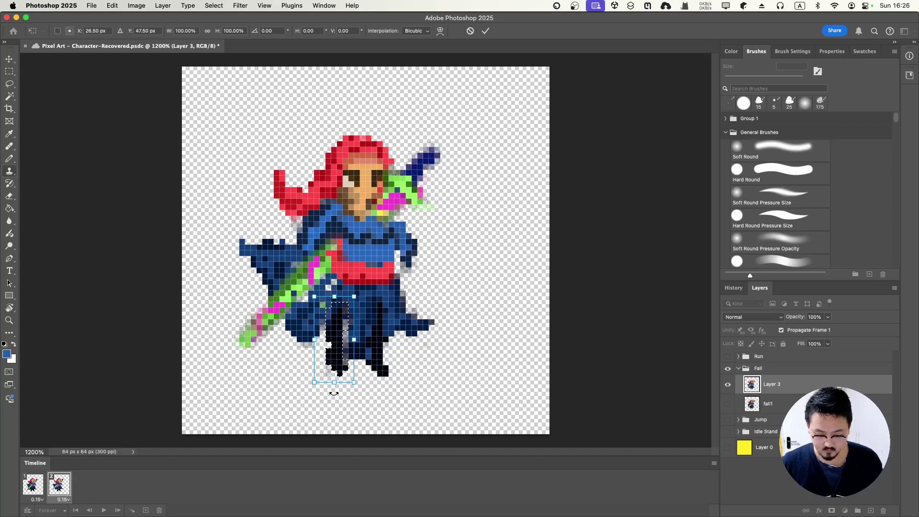
{"action": "key", "text": "Left"}
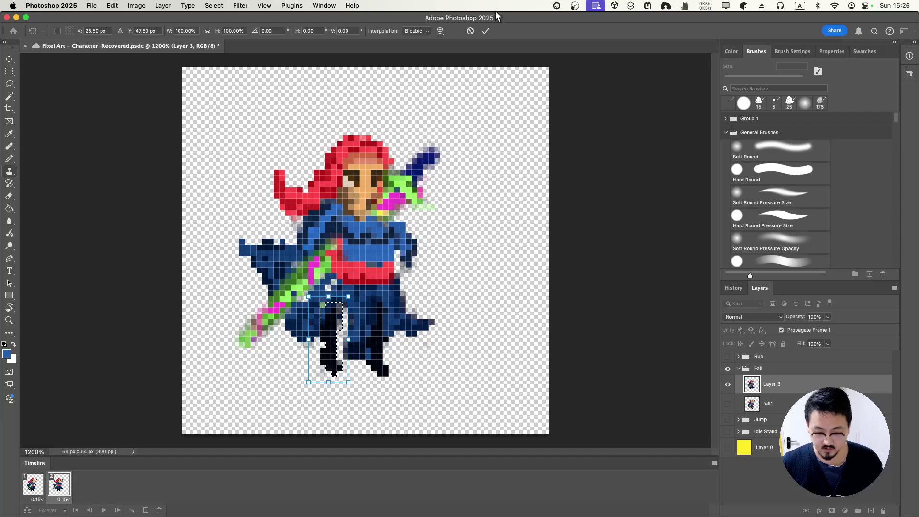
{"action": "left_click", "coordinate": [485, 31]}
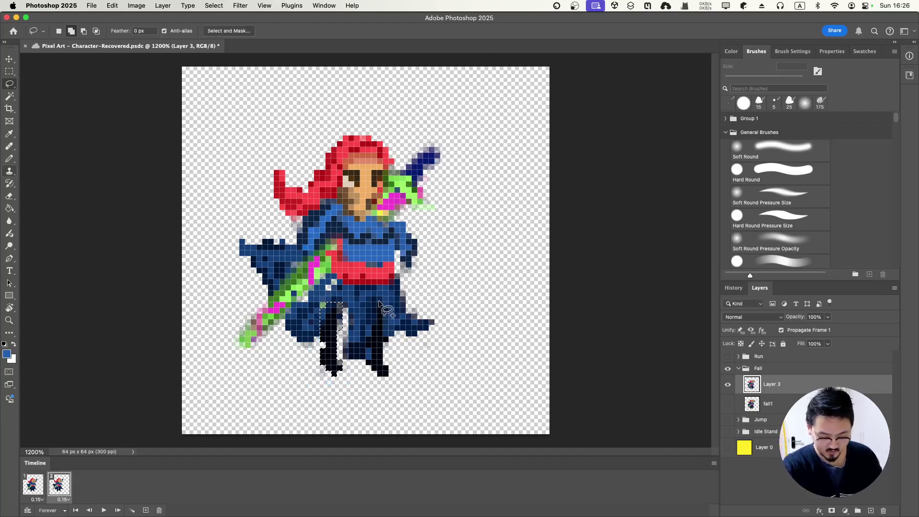
- Try adding the right leg to the selection and transforming both legs together, and cancel the transform
{"action": "mouse_move", "coordinate": [363, 334]}
{"action": "left_mouse_down"}
{"action": "mouse_move", "coordinate": [382, 389]}
{"action": "mouse_move", "coordinate": [394, 354]}
{"action": "mouse_move", "coordinate": [389, 304]}
{"action": "mouse_move", "coordinate": [373, 301]}
{"action": "left_mouse_up"}
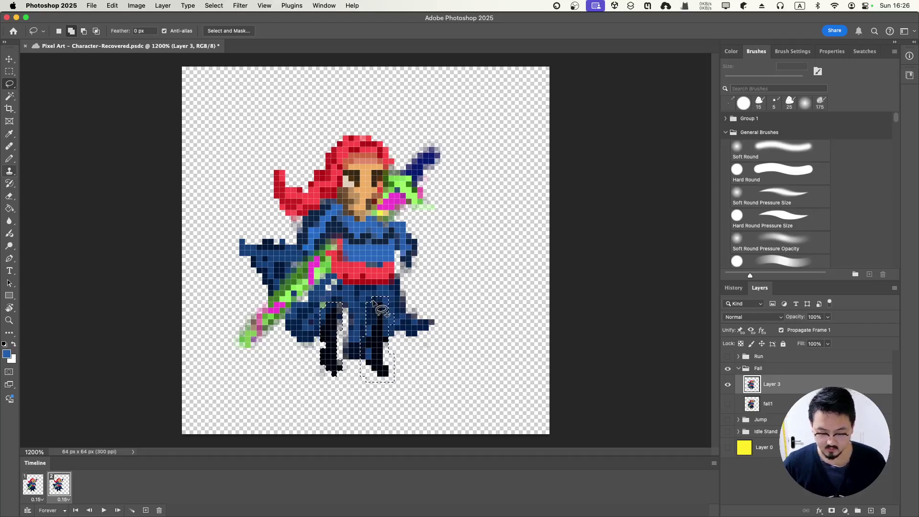
{"action": "key", "text": "ctrl+Right"}
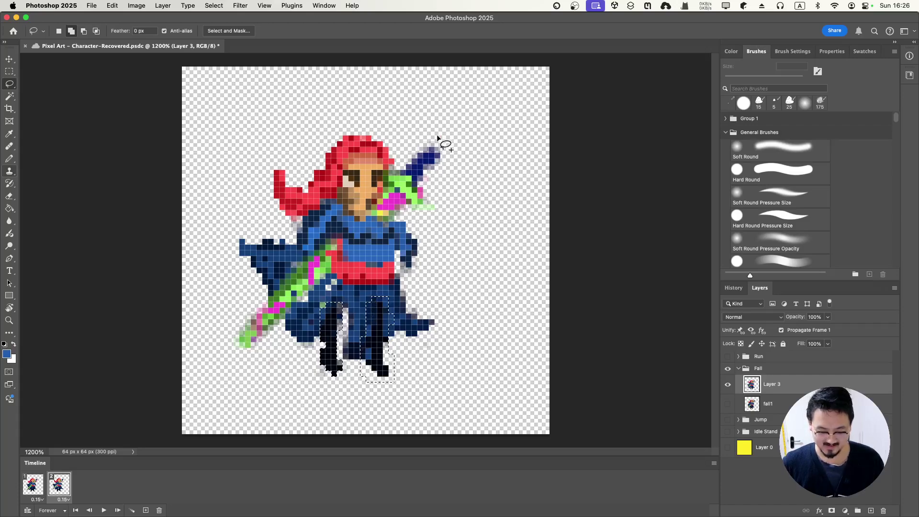
{"action": "key", "text": "ctrl+t"}
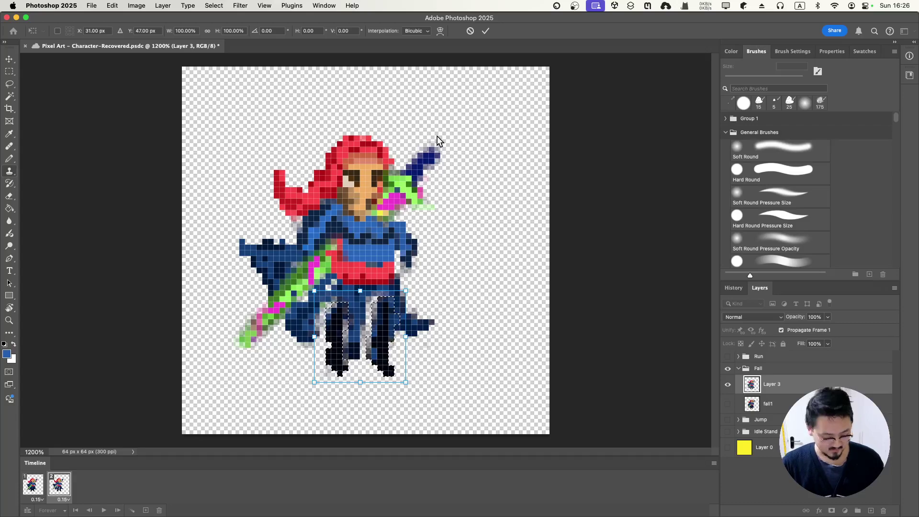
{"action": "key", "text": "Left"}
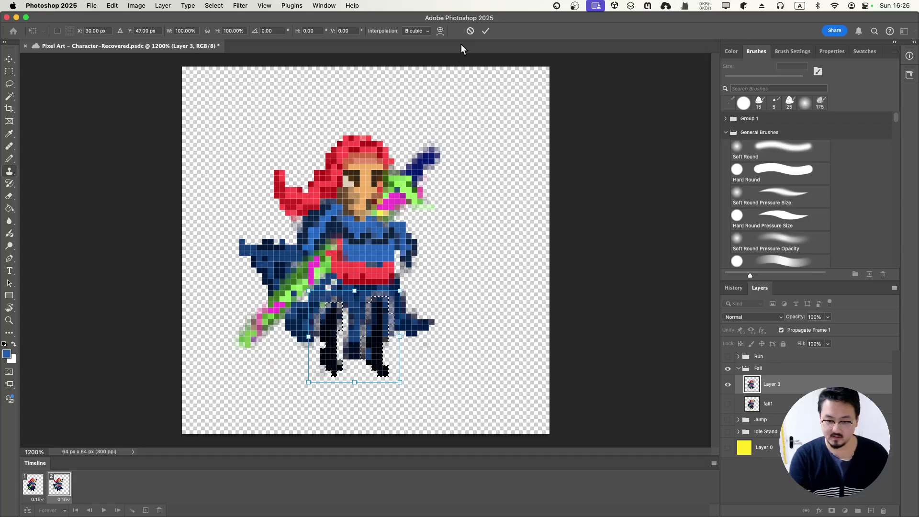
{"action": "left_click", "coordinate": [468, 31]}
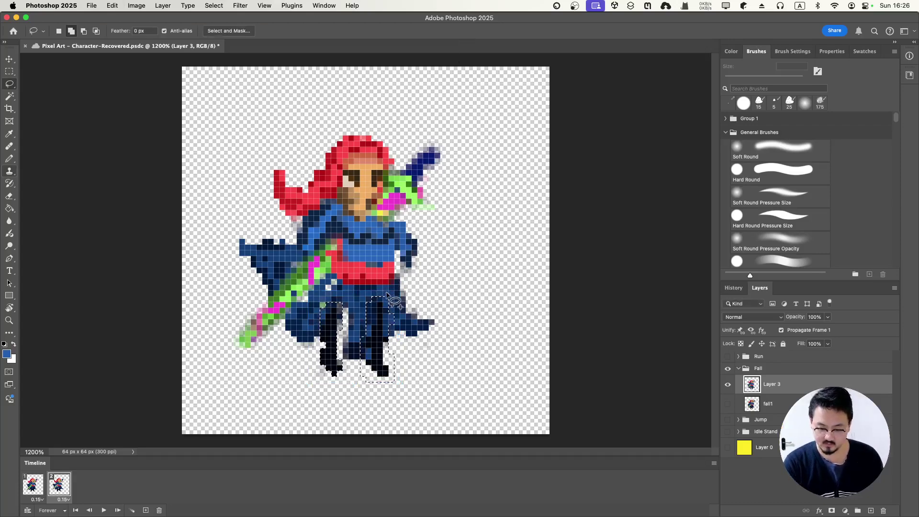
- Undo the left leg's shift and clear the leg selection
{"action": "key", "text": "ctrl+d"}
{"action": "key", "text": "ctrl+z"}
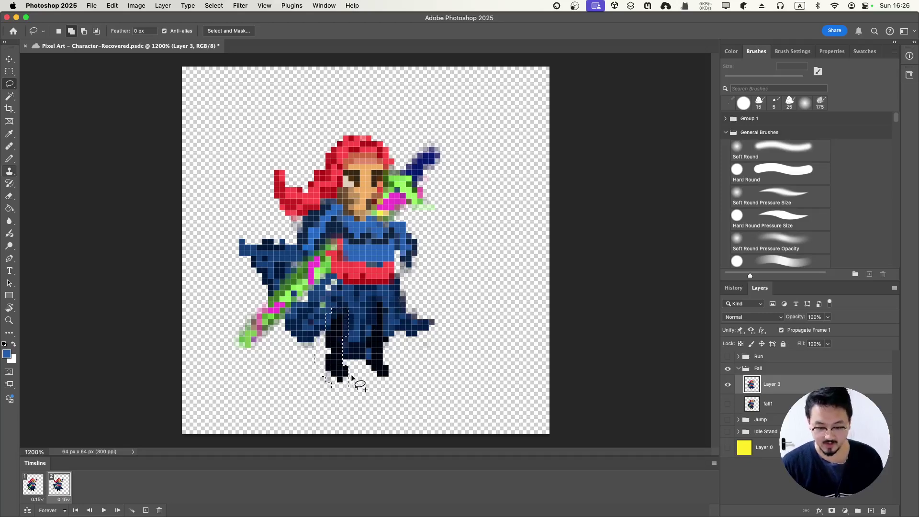
{"action": "left_click", "coordinate": [339, 352]}
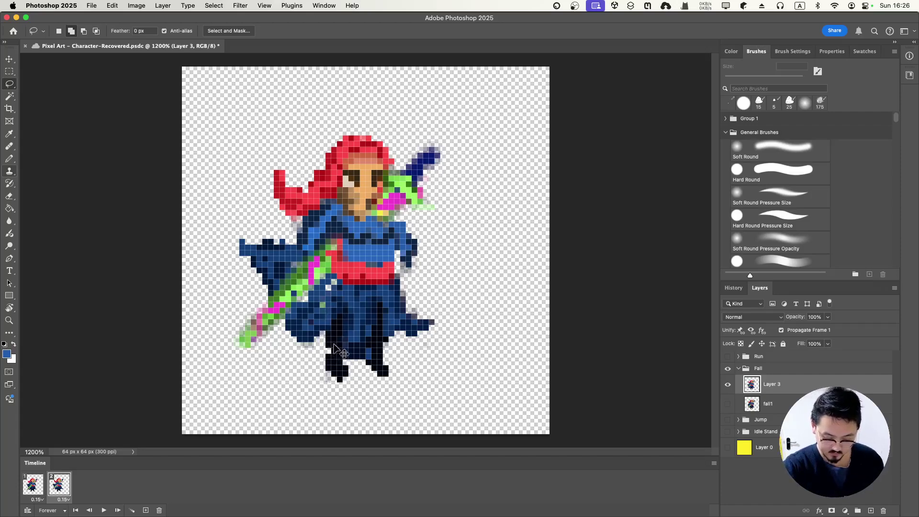
{"action": "key", "text": "super+z"}
{"action": "key", "text": "super+z"}
{"action": "key", "text": "super+shift+z"}
{"action": "key", "text": "super+shift+z"}
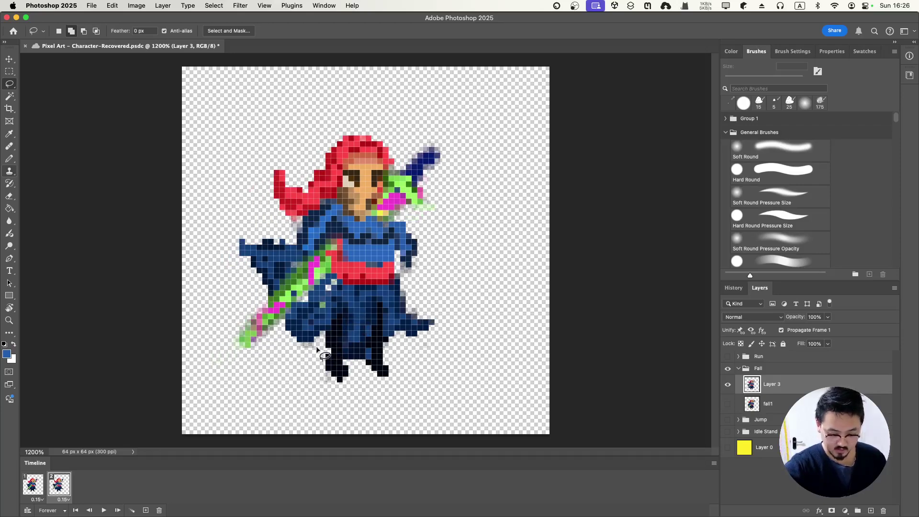
- Lasso the lower part of the left leg, rotate it slightly clockwise, move it one pixel left and up, and deselect it
{"action": "mouse_move", "coordinate": [316, 348]}
{"action": "left_mouse_down"}
{"action": "mouse_move", "coordinate": [333, 386]}
{"action": "mouse_move", "coordinate": [351, 375]}
{"action": "mouse_move", "coordinate": [341, 337]}
{"action": "mouse_move", "coordinate": [317, 353]}
{"action": "left_mouse_up"}
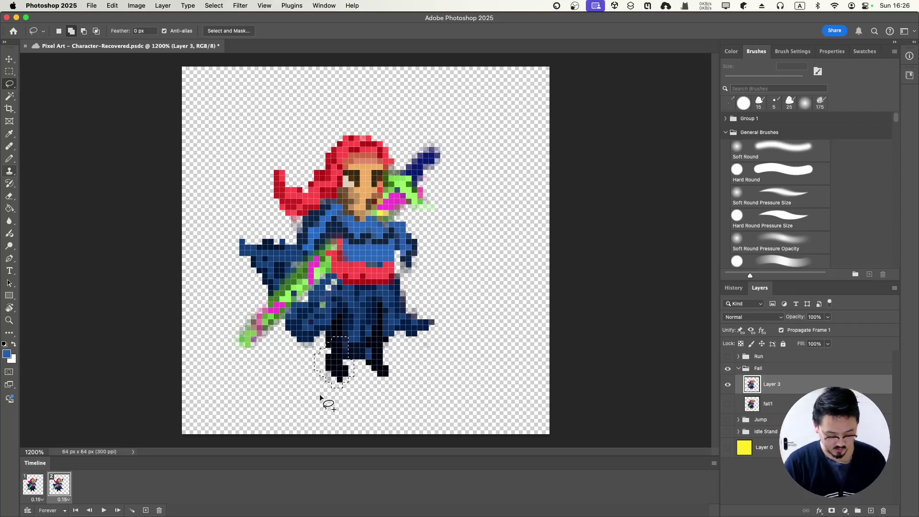
{"action": "key", "text": "super+t"}
{"action": "left_click_drag", "start_coordinate": [322, 396], "coordinate": [322, 400]}
{"action": "key", "text": "Return"}
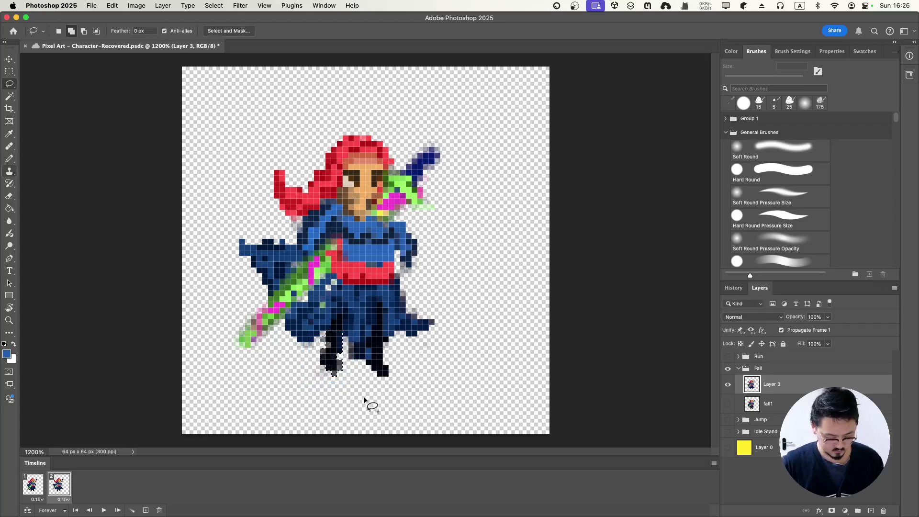
{"action": "key", "text": "super+d"}
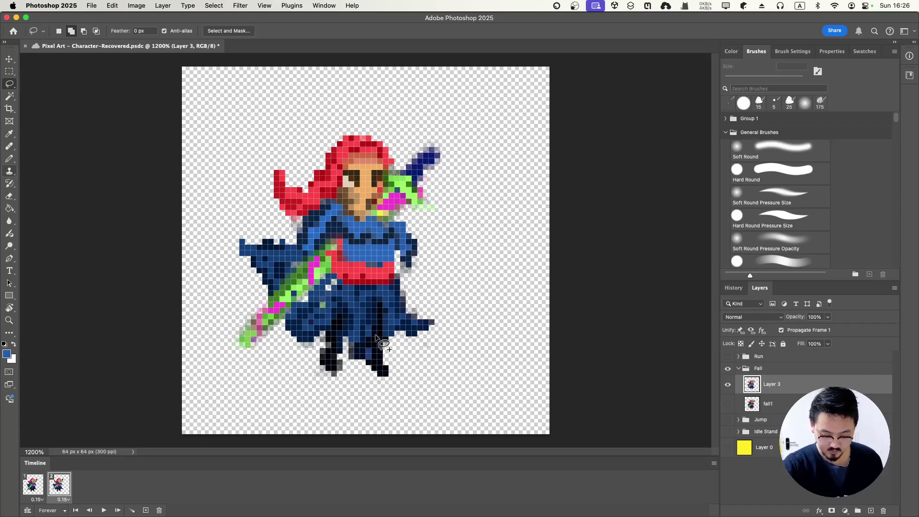
- Rotate the lower right leg about 9.8°, move it one pixel left and up, and deselect it
{"action": "key", "text": "super+t"}
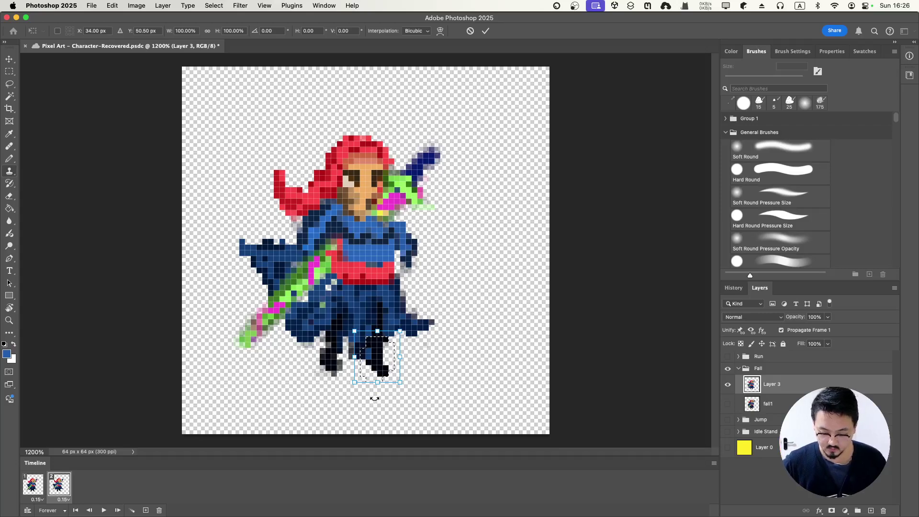
{"action": "left_click_drag", "start_coordinate": [374, 398], "coordinate": [368, 396]}
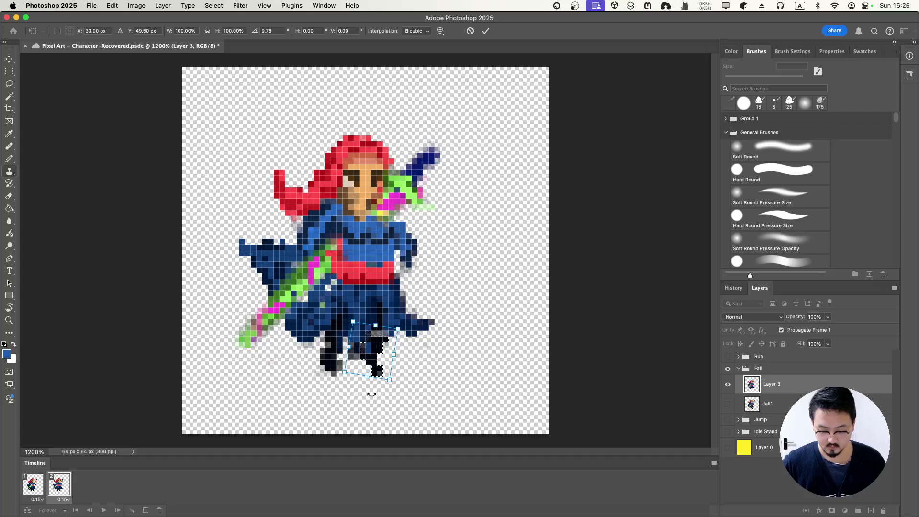
{"action": "key", "text": "Return"}
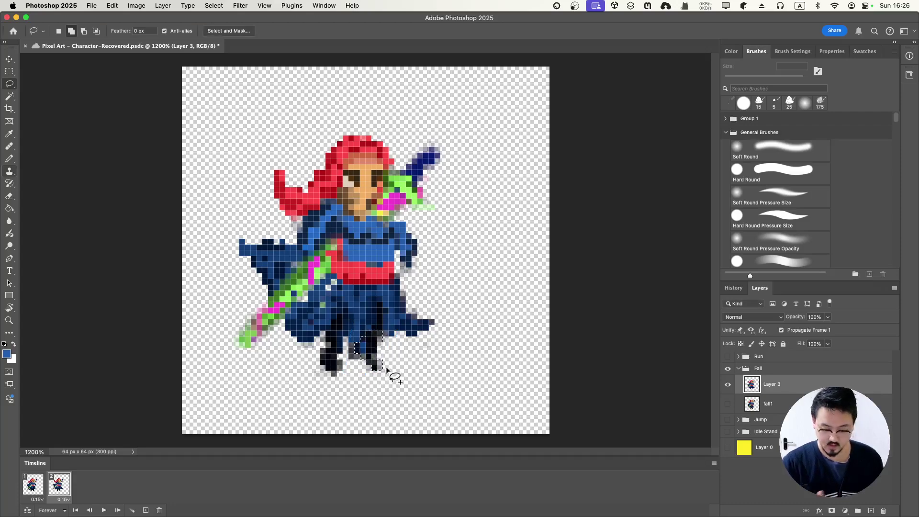
{"action": "key", "text": "super+d"}
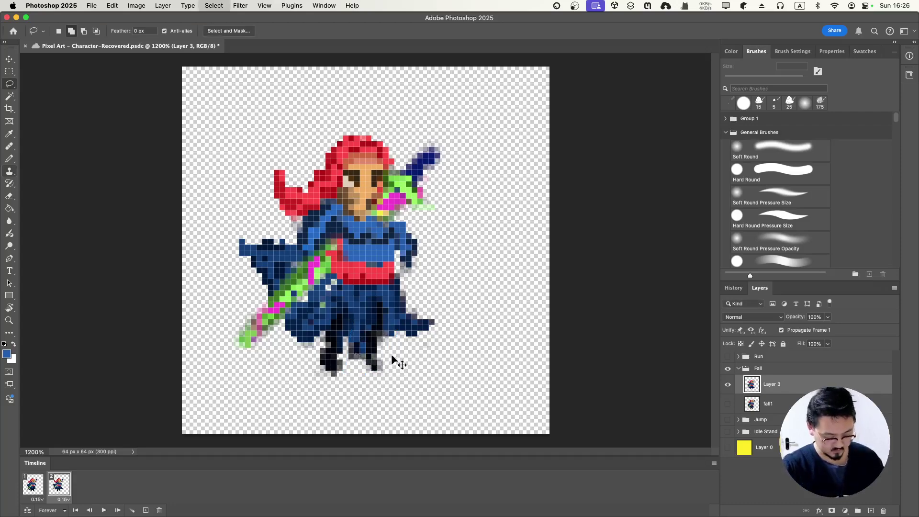
- Repair the blurred pixels of both lower legs and feet with the Pencil in sampled black
{"action": "key", "text": "b"}
{"action": "left_click", "coordinate": [335, 339], "text": "alt"}
{"action": "left_click", "coordinate": [331, 342]}
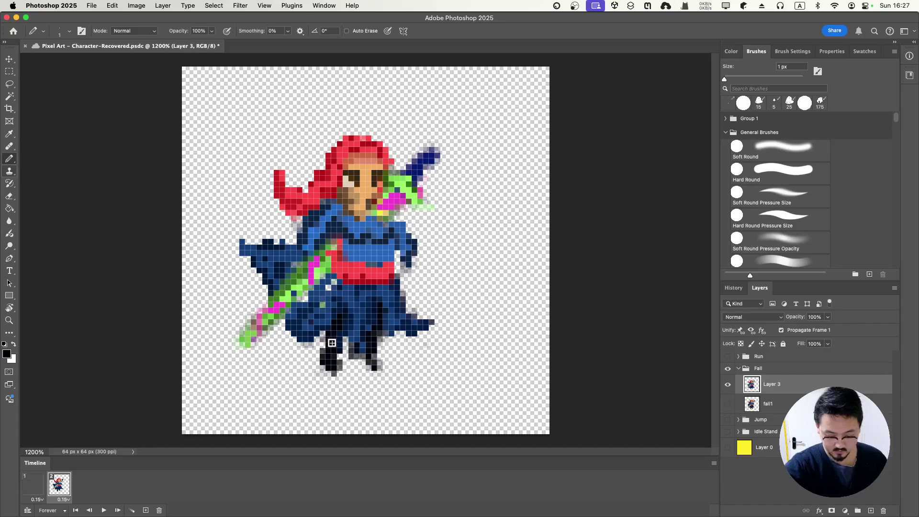
{"action": "left_click", "coordinate": [341, 360]}
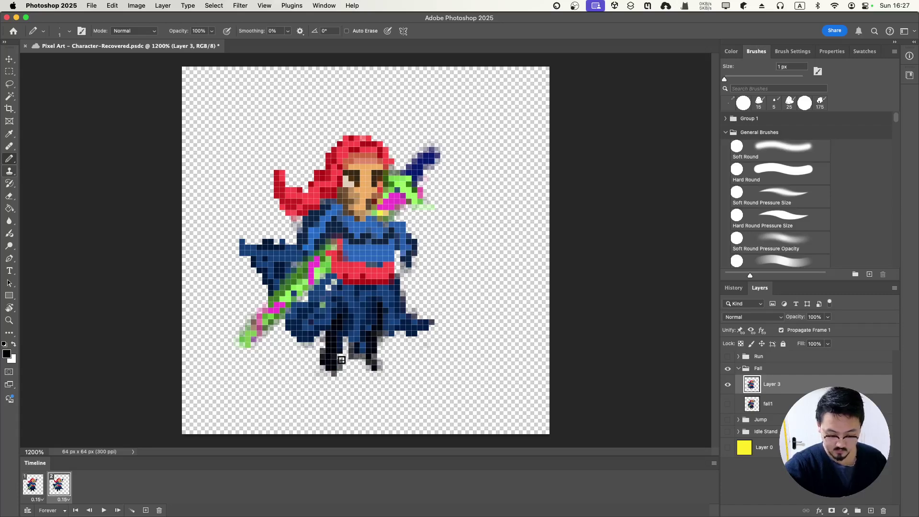
{"action": "left_click", "coordinate": [369, 363]}
{"action": "left_click", "coordinate": [371, 361]}
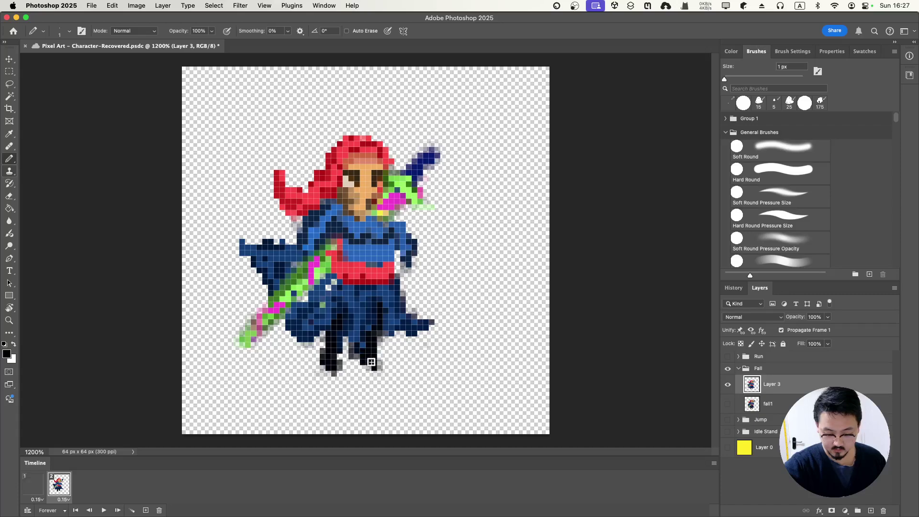
{"action": "left_click", "coordinate": [375, 332]}
{"action": "left_click", "coordinate": [376, 345]}
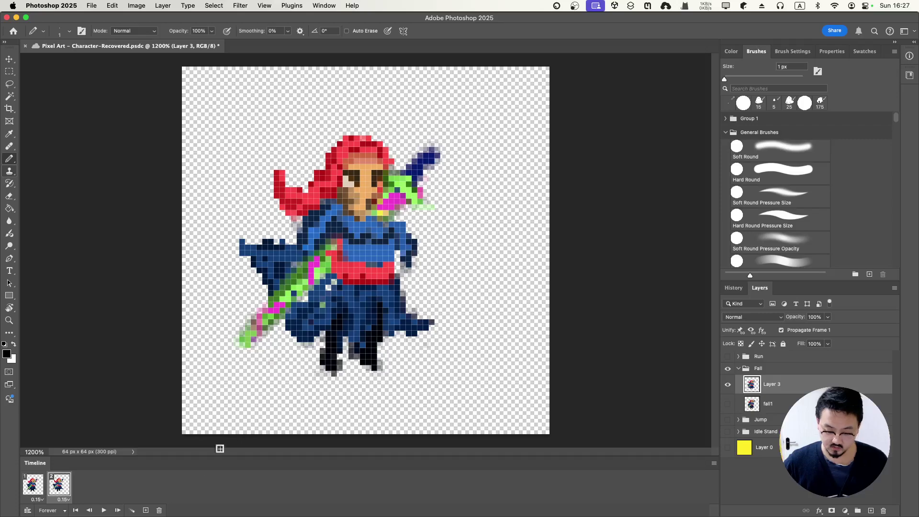
- Preview the two-frame falling animation with the repositioned legs and stop playback on frame 2
{"action": "left_click", "coordinate": [104, 511]}
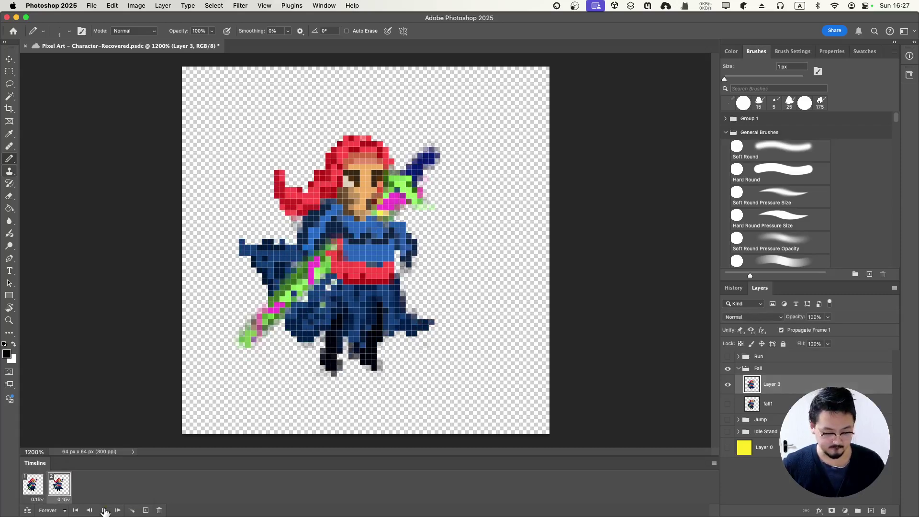
{"action": "left_click", "coordinate": [104, 511]}
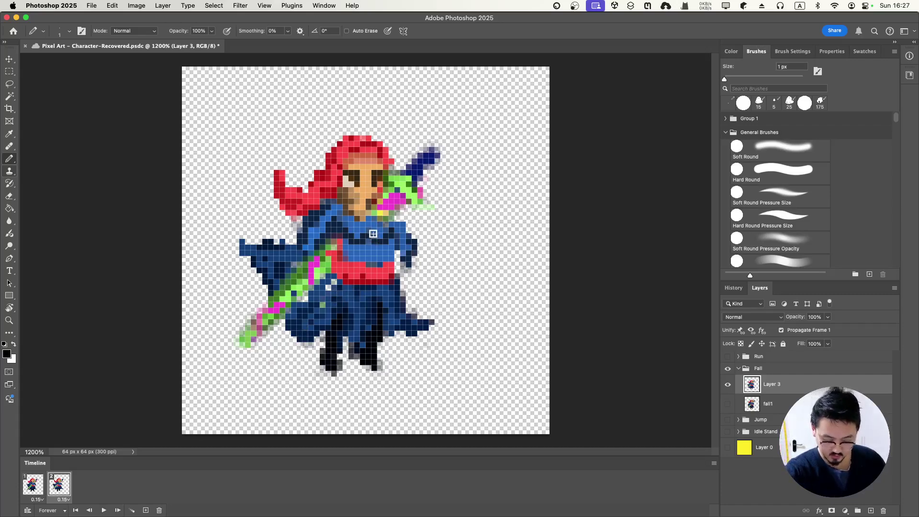
- Compare frames 1 and 2, then lasso Layer 3's torso and belt in frame 2, move them one pixel up, and deselect
{"action": "key", "text": "l"}
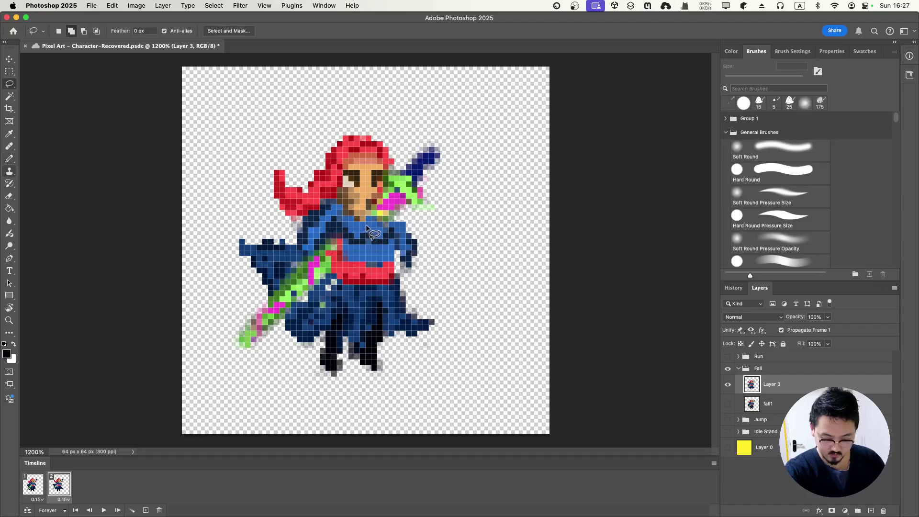
{"action": "left_click", "coordinate": [32, 484]}
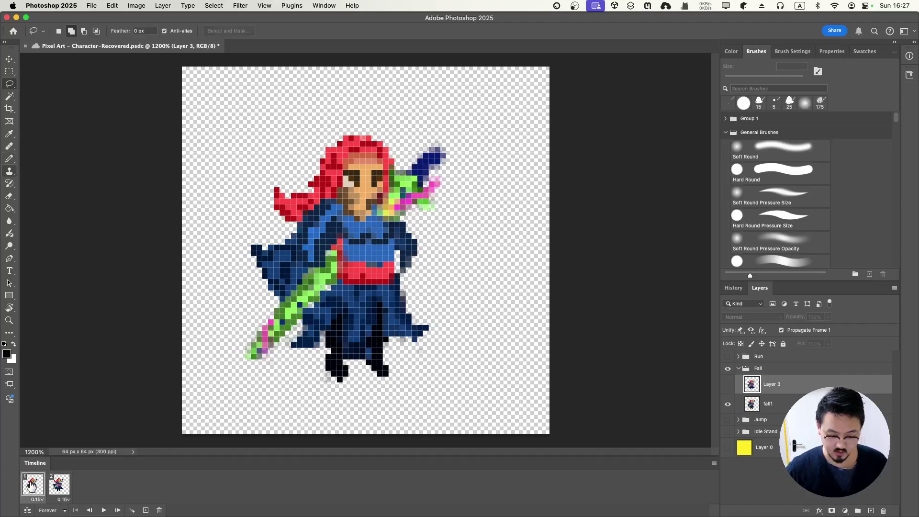
{"action": "left_click", "coordinate": [60, 487]}
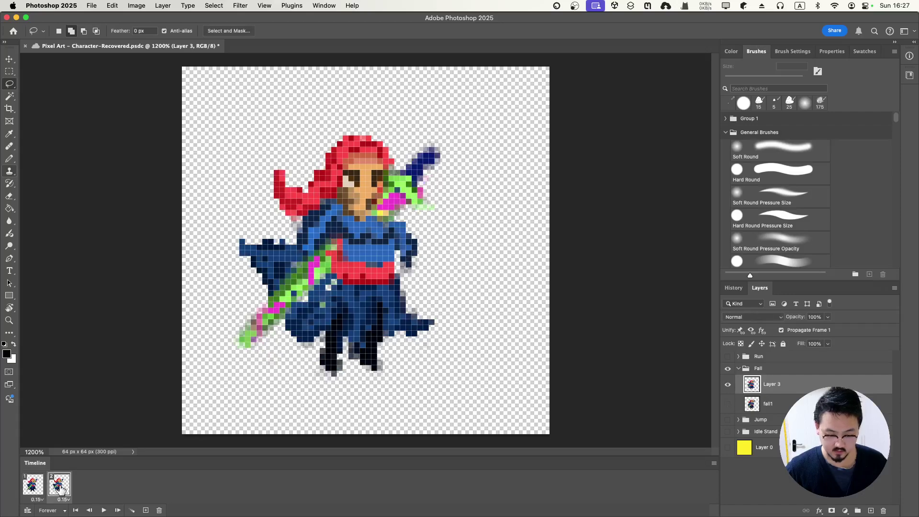
{"action": "left_click", "coordinate": [34, 485]}
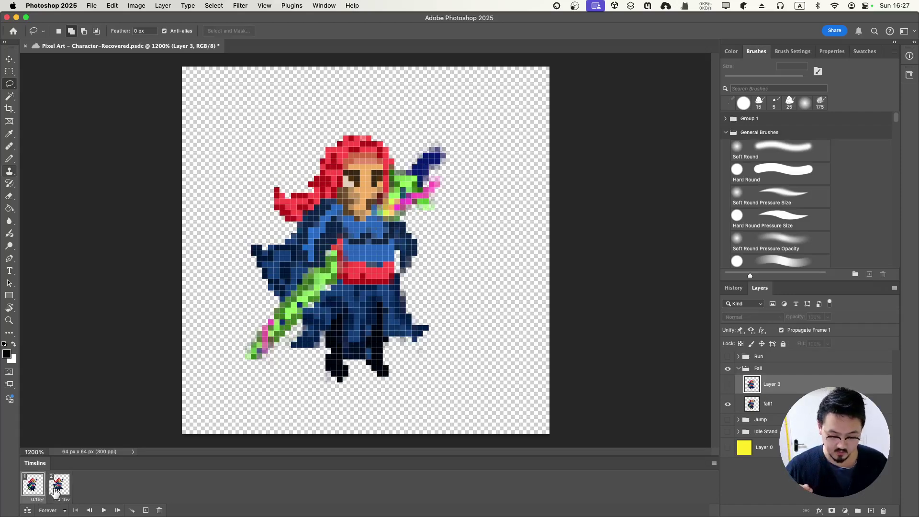
{"action": "left_click", "coordinate": [58, 487]}
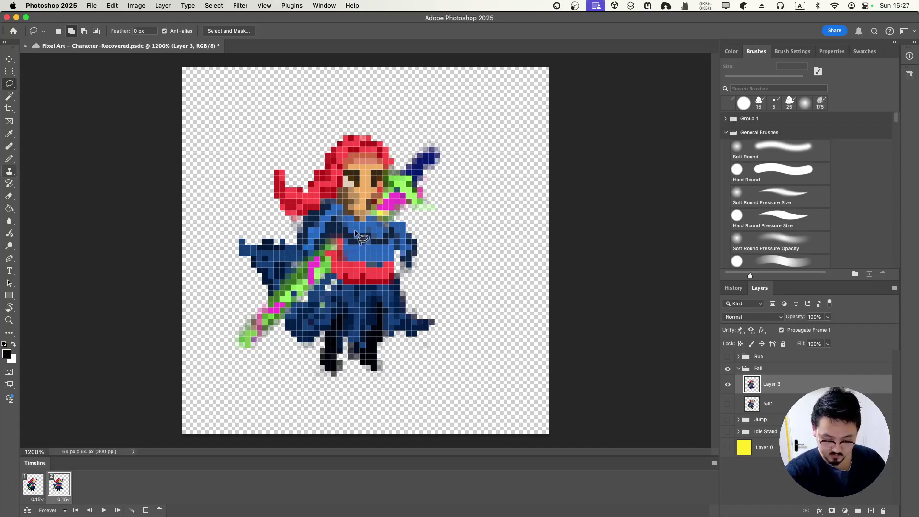
{"action": "mouse_move", "coordinate": [348, 223]}
{"action": "left_mouse_down"}
{"action": "mouse_move", "coordinate": [330, 267]}
{"action": "mouse_move", "coordinate": [340, 288]}
{"action": "mouse_move", "coordinate": [388, 288]}
{"action": "mouse_move", "coordinate": [398, 261]}
{"action": "mouse_move", "coordinate": [388, 224]}
{"action": "mouse_move", "coordinate": [334, 221]}
{"action": "left_mouse_up"}
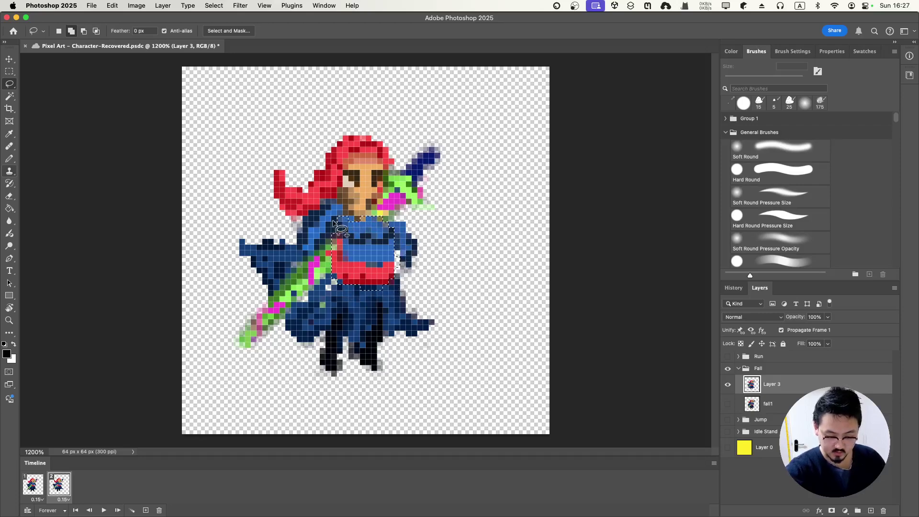
{"action": "key", "text": "super+t"}
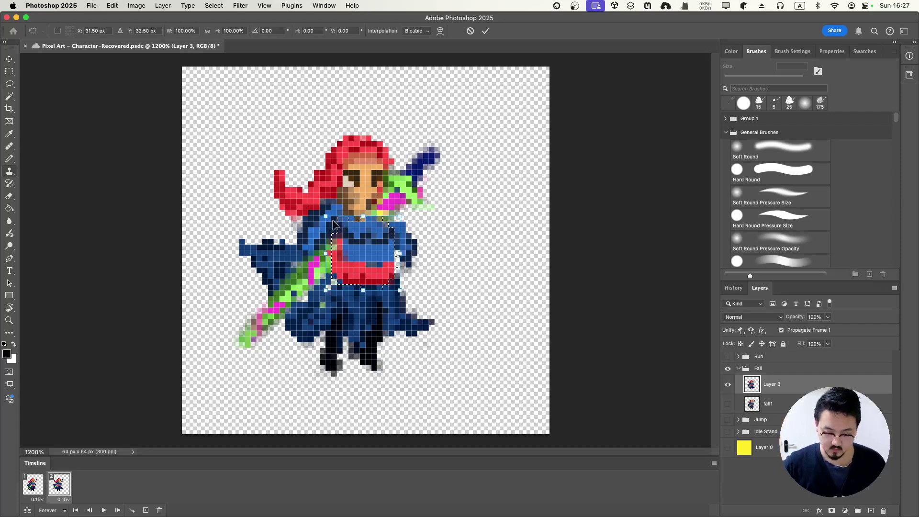
{"action": "left_click", "coordinate": [485, 31]}
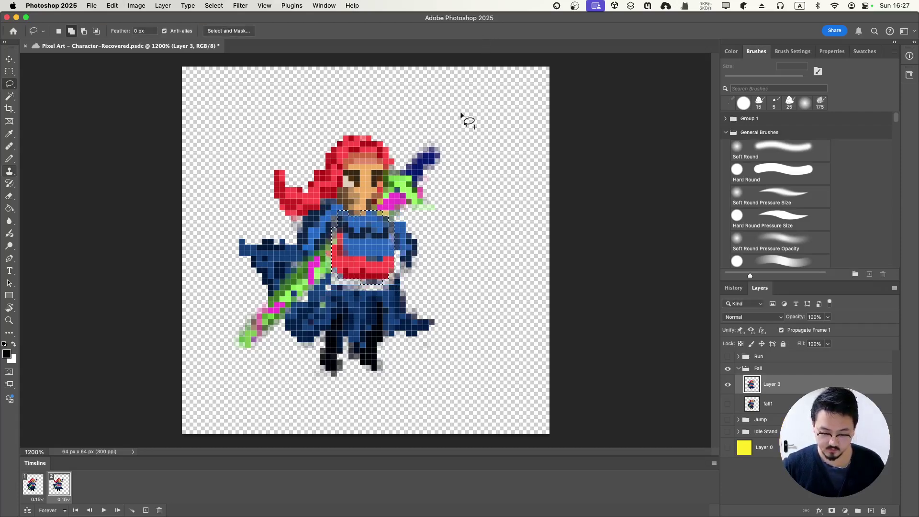
{"action": "left_click", "coordinate": [358, 277]}
- Fill the gap below the belt and repair the chest and shoulder edges with the Pencil in sampled skirt and tunic blues
{"action": "key", "text": "b"}
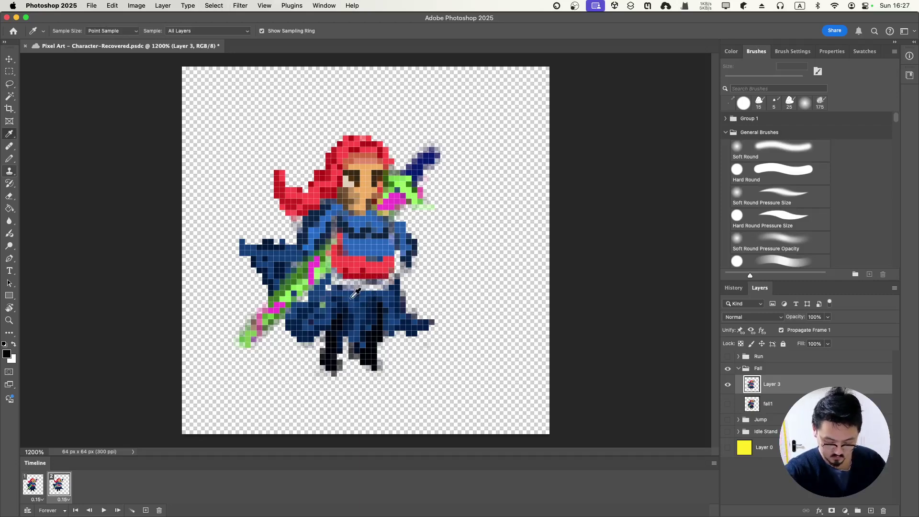
{"action": "left_click", "coordinate": [348, 294], "text": "alt"}
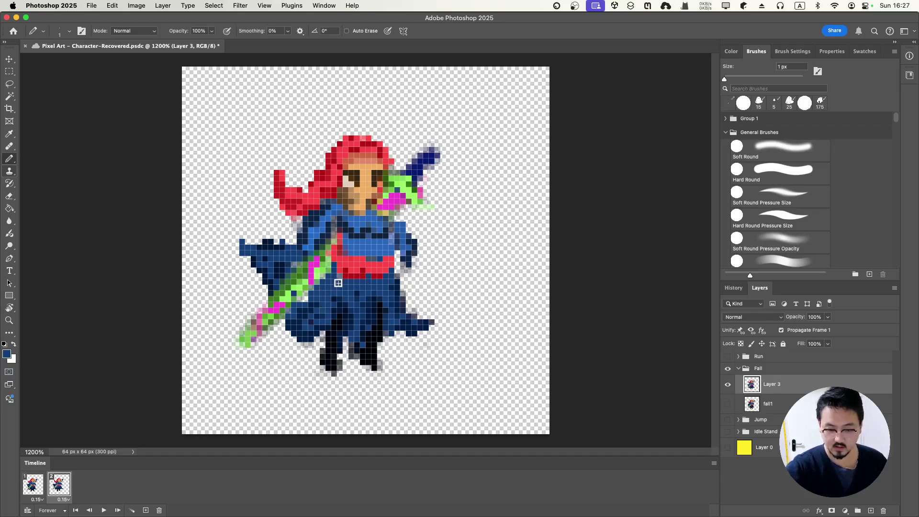
{"action": "left_click", "coordinate": [387, 228], "text": "alt"}
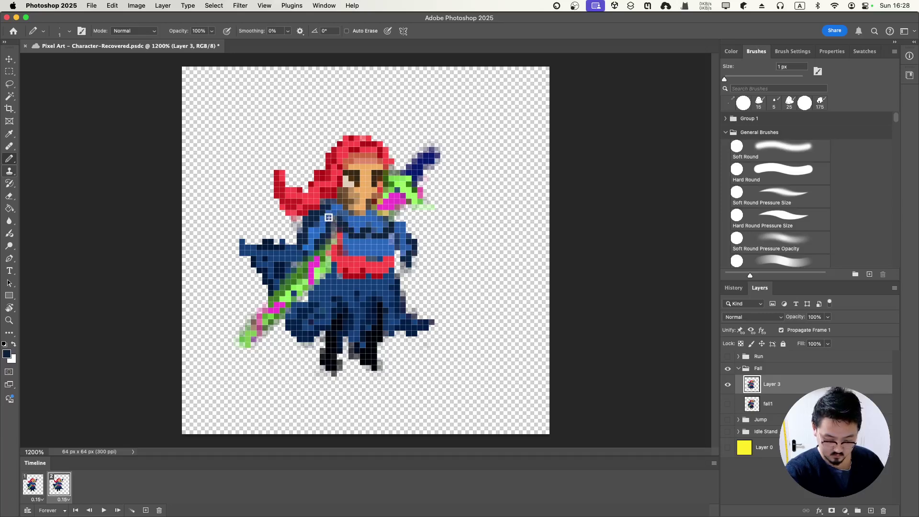
{"action": "left_click", "coordinate": [334, 218], "text": "alt"}
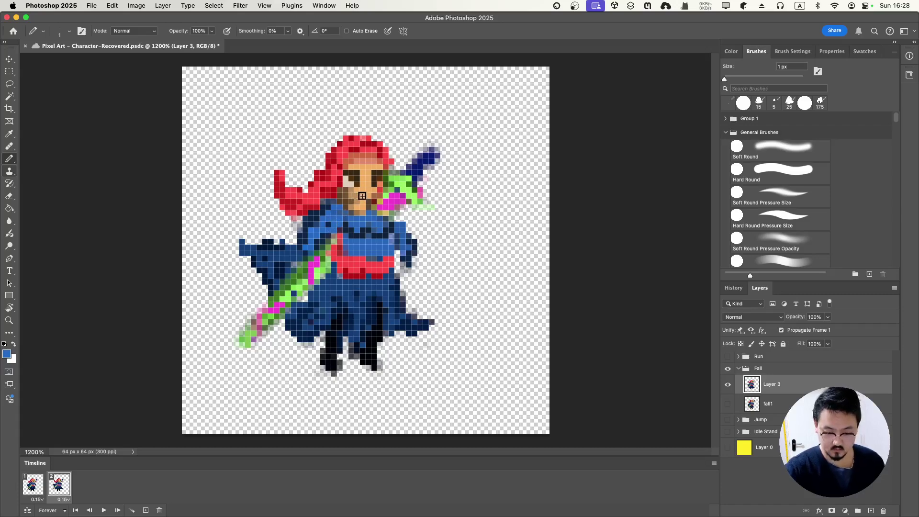
- Preview the falling animation with the raised torso, stop playback, and return to frame 2
{"action": "left_click", "coordinate": [103, 511]}
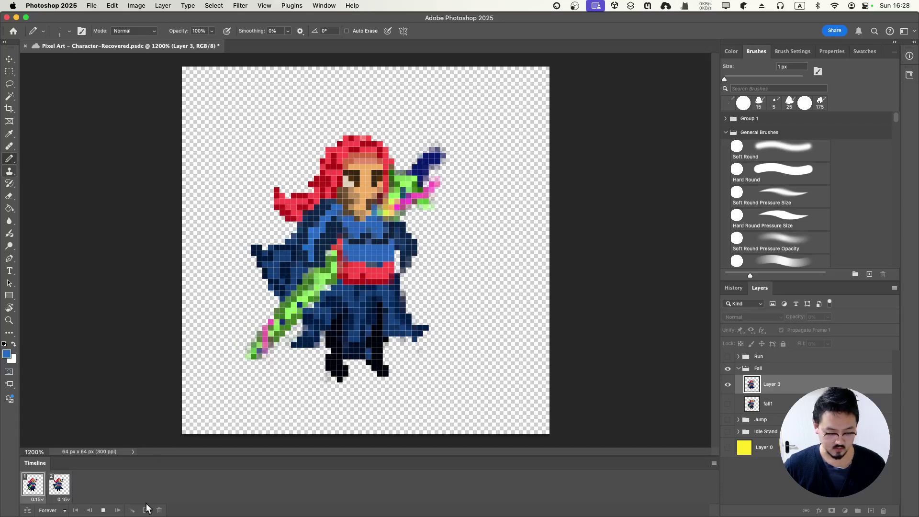
{"action": "key", "text": "space"}
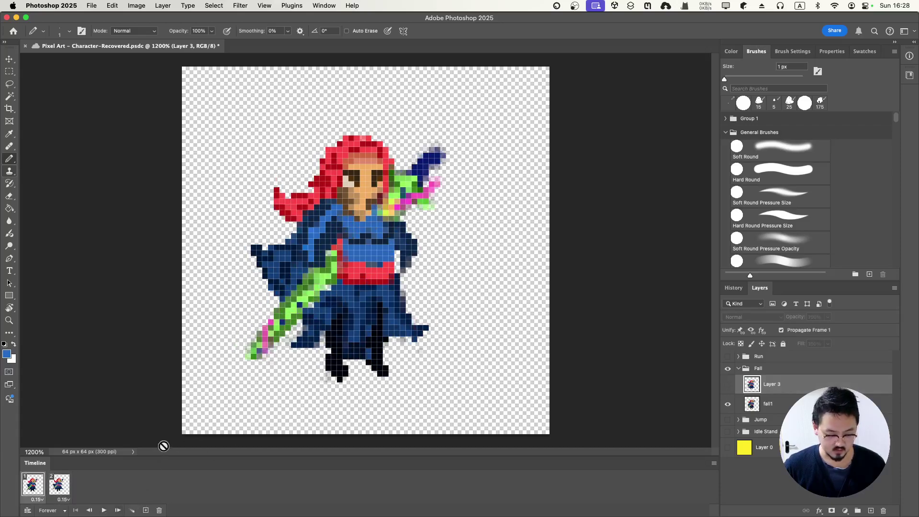
{"action": "left_click", "coordinate": [53, 497]}
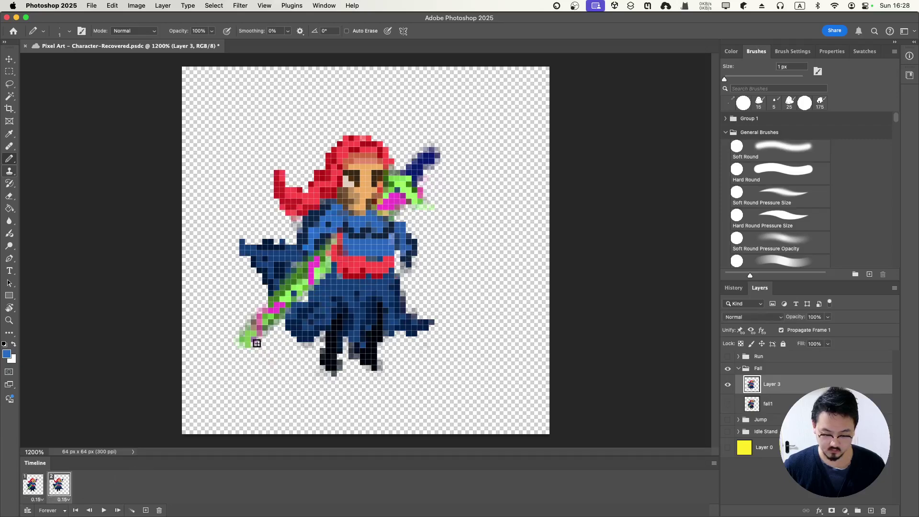
- Lasso the torso and belt on Layer 3, move them one pixel left, and deselect
{"action": "key", "text": "l"}
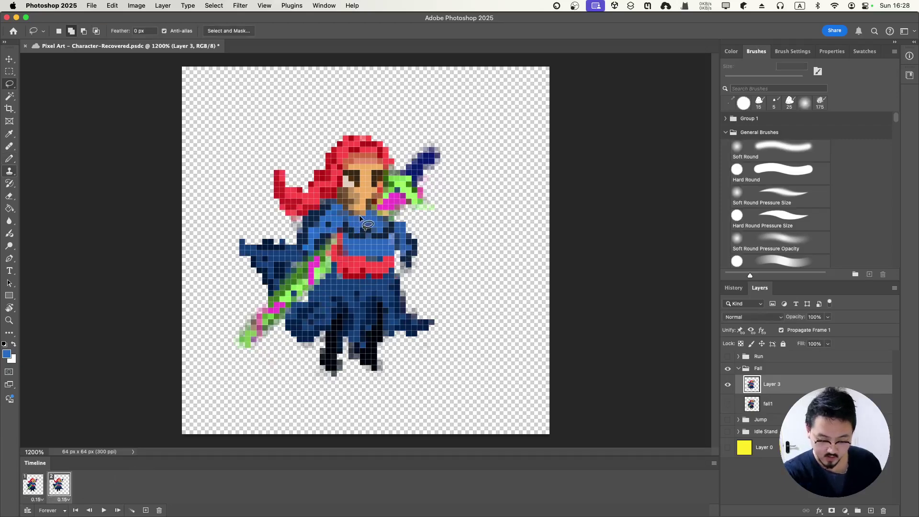
{"action": "mouse_move", "coordinate": [360, 220]}
{"action": "left_mouse_down"}
{"action": "mouse_move", "coordinate": [339, 223]}
{"action": "mouse_move", "coordinate": [330, 252]}
{"action": "mouse_move", "coordinate": [343, 286]}
{"action": "mouse_move", "coordinate": [378, 281]}
{"action": "mouse_move", "coordinate": [396, 262]}
{"action": "mouse_move", "coordinate": [392, 219]}
{"action": "mouse_move", "coordinate": [352, 217]}
{"action": "left_mouse_up"}
{"action": "key", "text": "ctrl+t"}
{"action": "key", "text": "Return"}
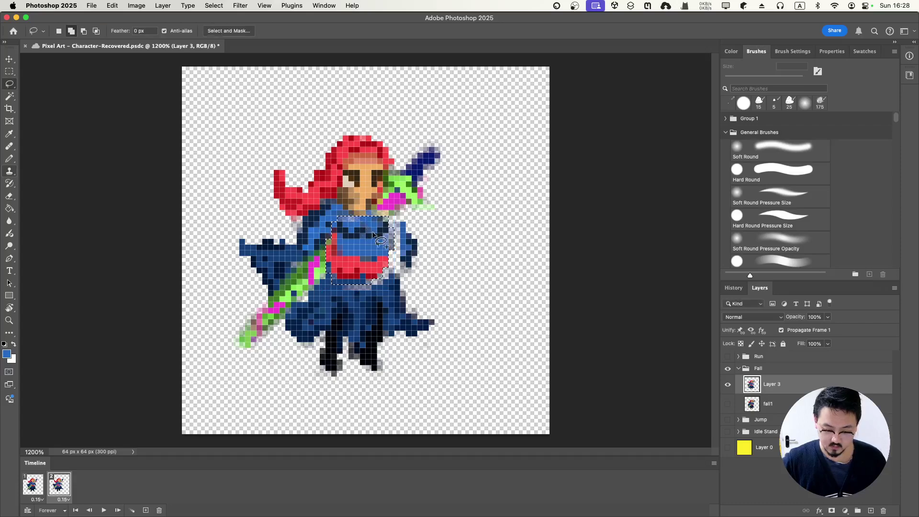
{"action": "key", "text": "ctrl+d"}
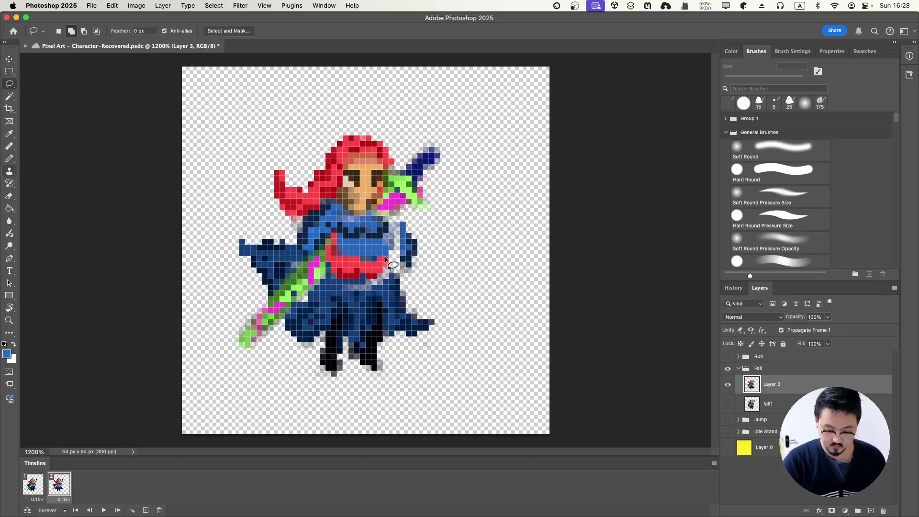
- Reconnect the torso to the raised arm with the Pencil in sampled blue and save the document
{"action": "key", "text": "i"}
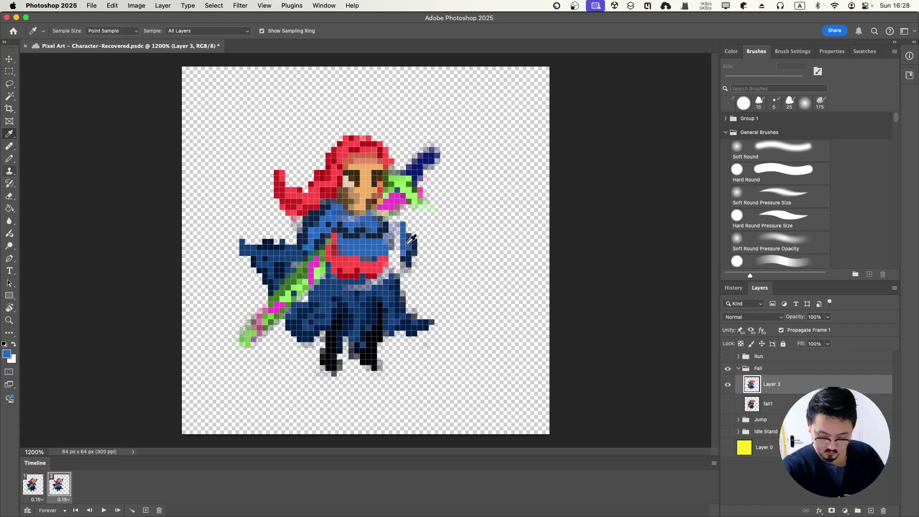
{"action": "key", "text": "b"}
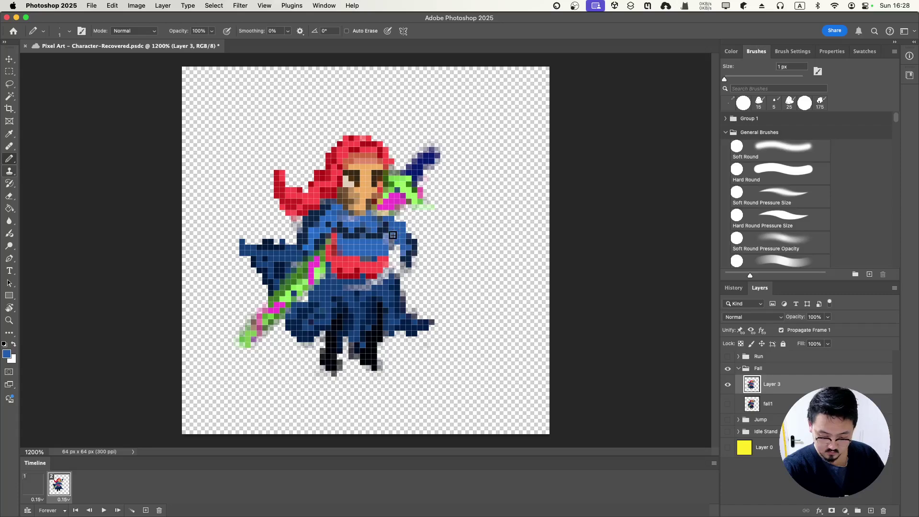
{"action": "key", "text": "super+s"}
- Erase the blurred pixels between the waist and the arm, and fill the skirt's upper edge with sampled dark blue
{"action": "key", "text": "e"}
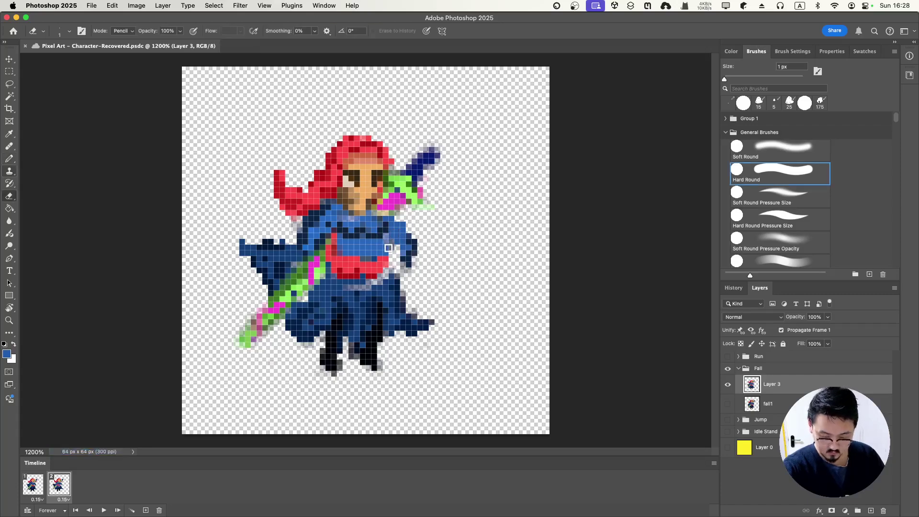
{"action": "left_click", "coordinate": [390, 247]}
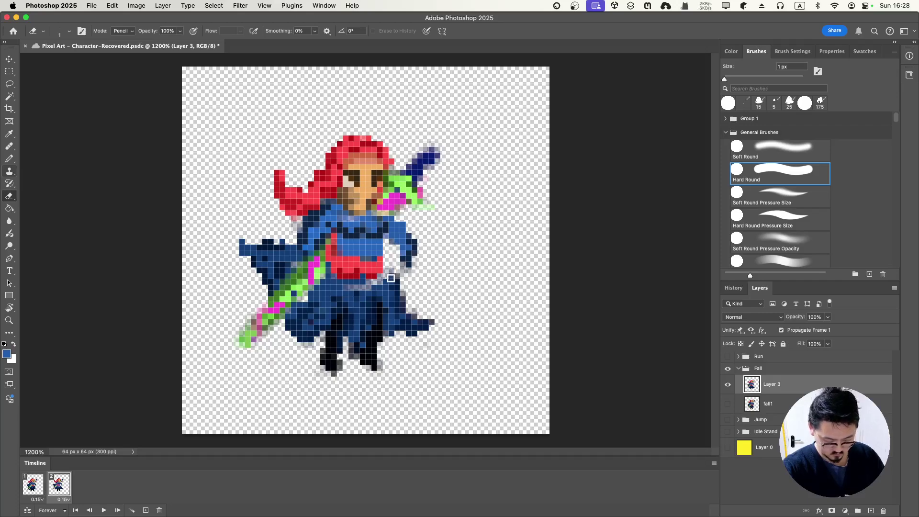
{"action": "key", "text": "i"}
{"action": "key", "text": "b"}
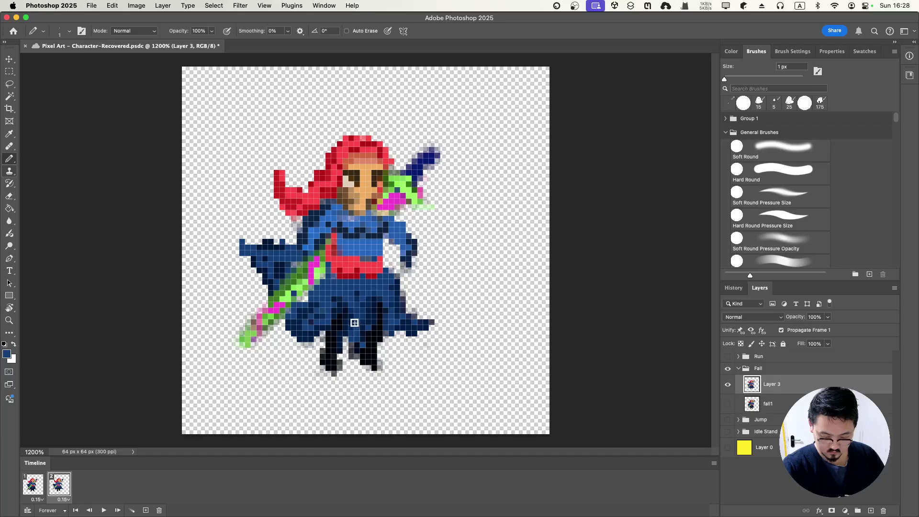
- Play the two-frame falling loop several times and alternate between frames 1 and 2 to compare the torso and arm positions
{"action": "left_click", "coordinate": [104, 510]}
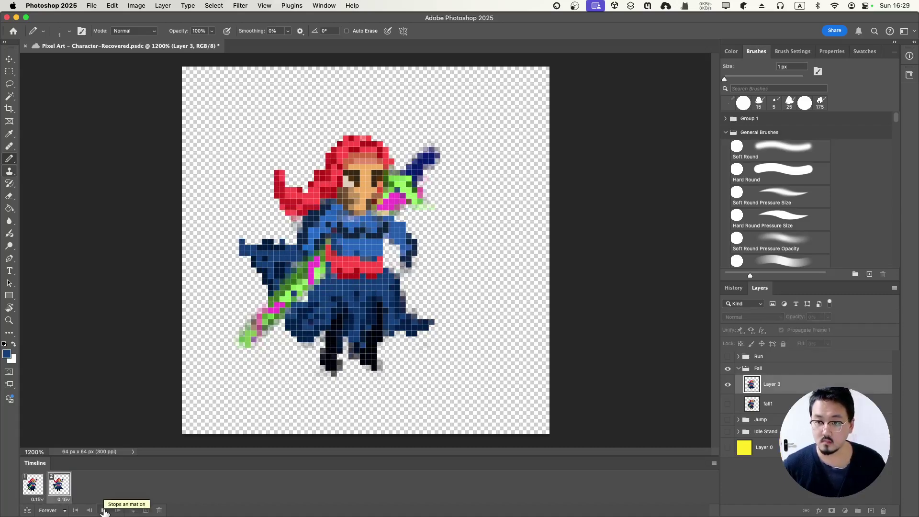
{"action": "left_click", "coordinate": [103, 510]}
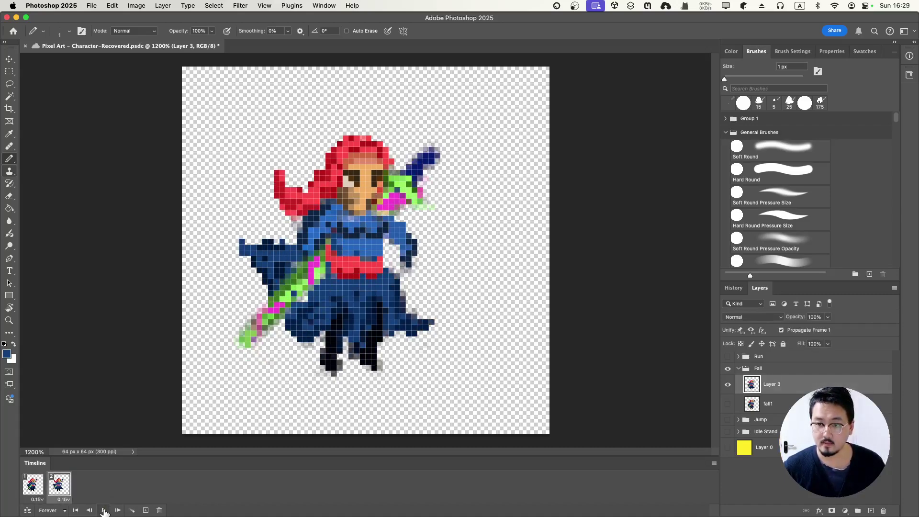
{"action": "left_click", "coordinate": [103, 510]}
{"action": "left_click", "coordinate": [103, 510]}
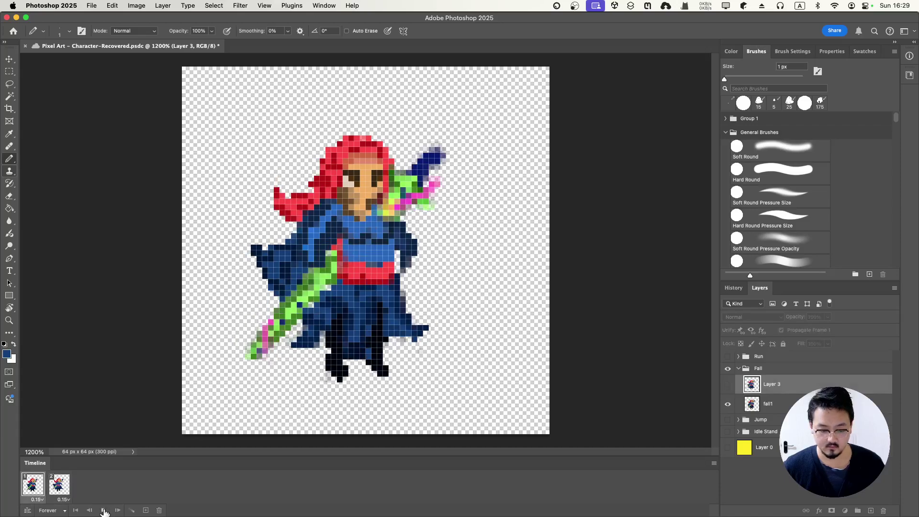
{"action": "left_click", "coordinate": [103, 510]}
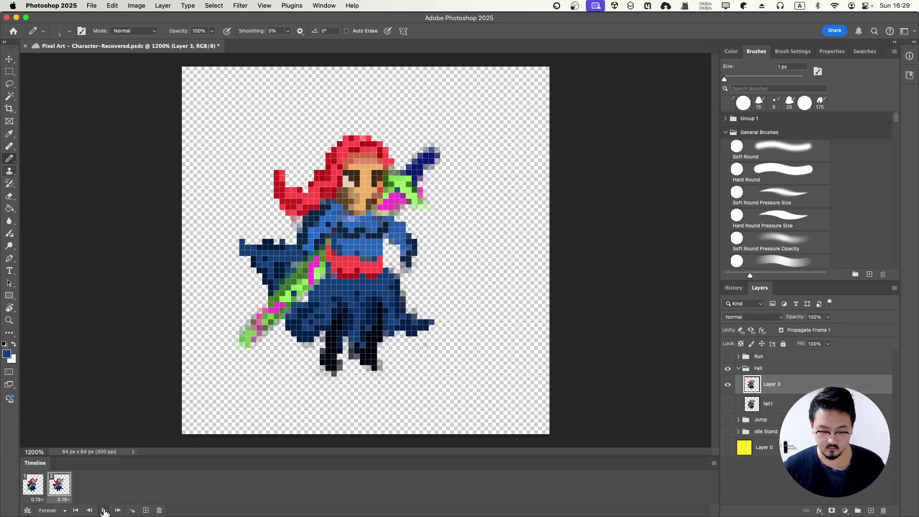
{"action": "left_click", "coordinate": [104, 510]}
{"action": "left_click", "coordinate": [103, 510]}
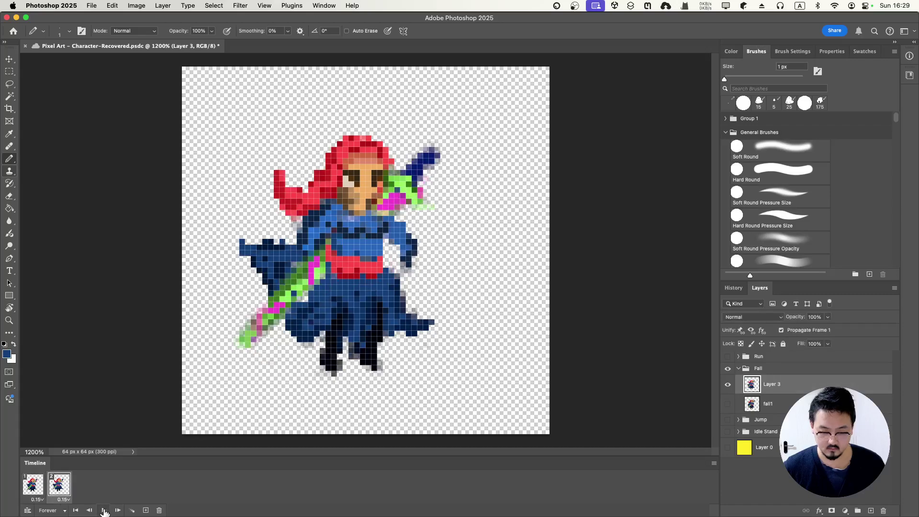
{"action": "left_click", "coordinate": [32, 486]}
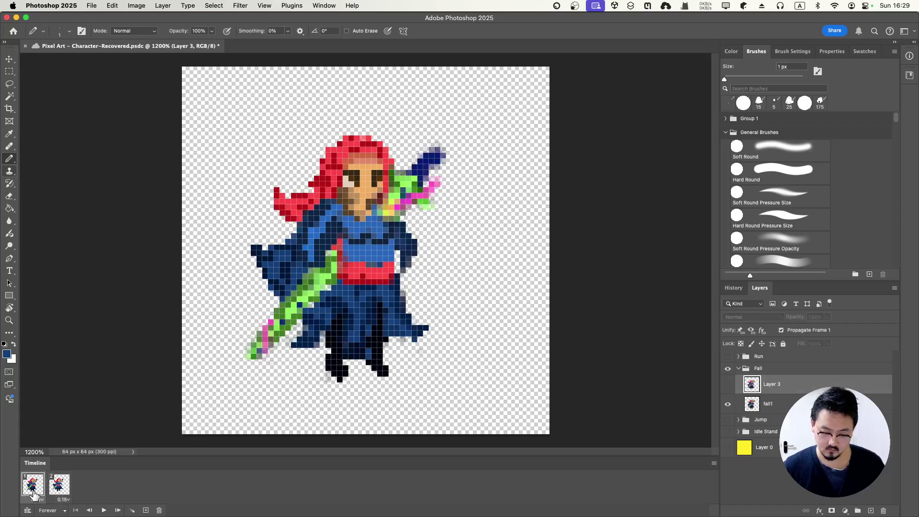
{"action": "left_click", "coordinate": [56, 492]}
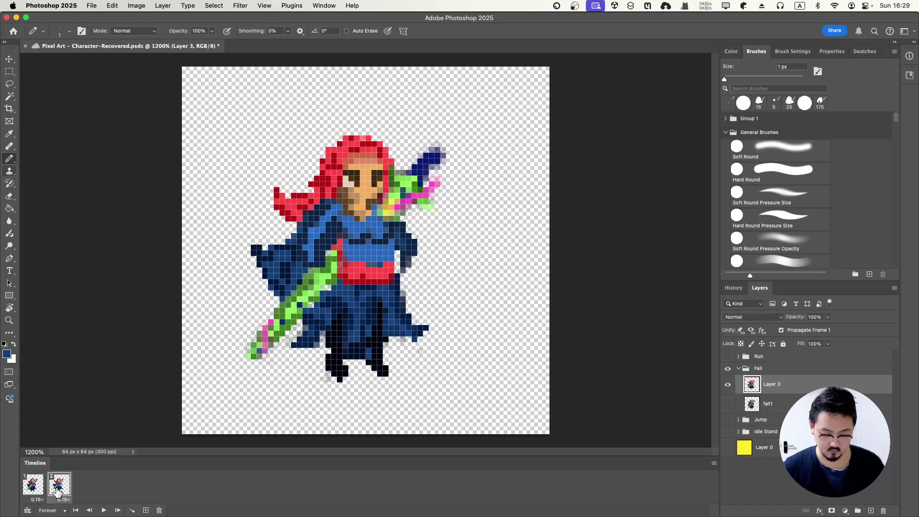
{"action": "left_click", "coordinate": [31, 492]}
{"action": "left_click", "coordinate": [57, 491]}
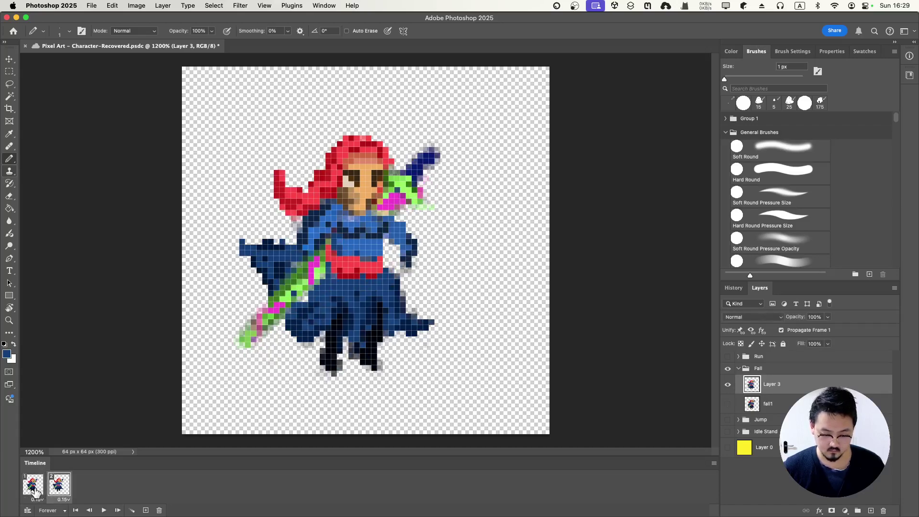
- On frame 1, sample the hair's red and pencil red pixels between the sword arm and torso on the fall1 layer
{"action": "left_click", "coordinate": [33, 490]}
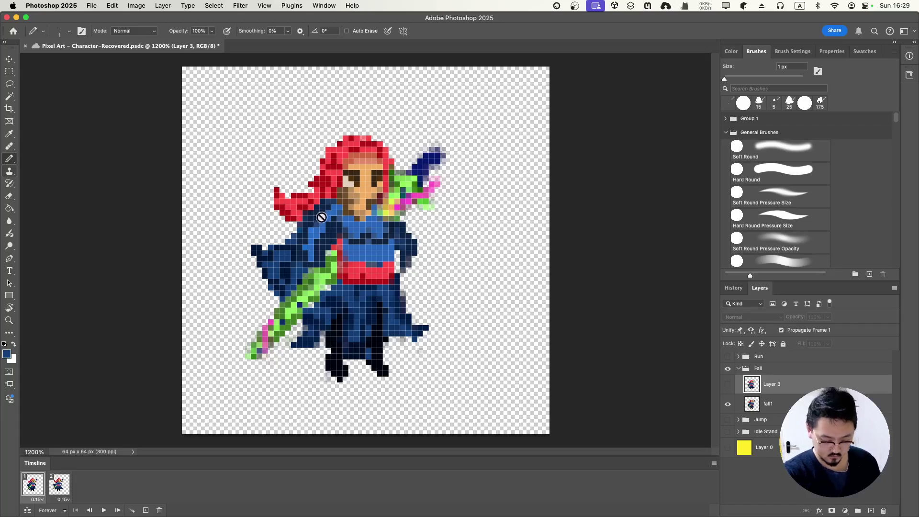
{"action": "key", "text": "i"}
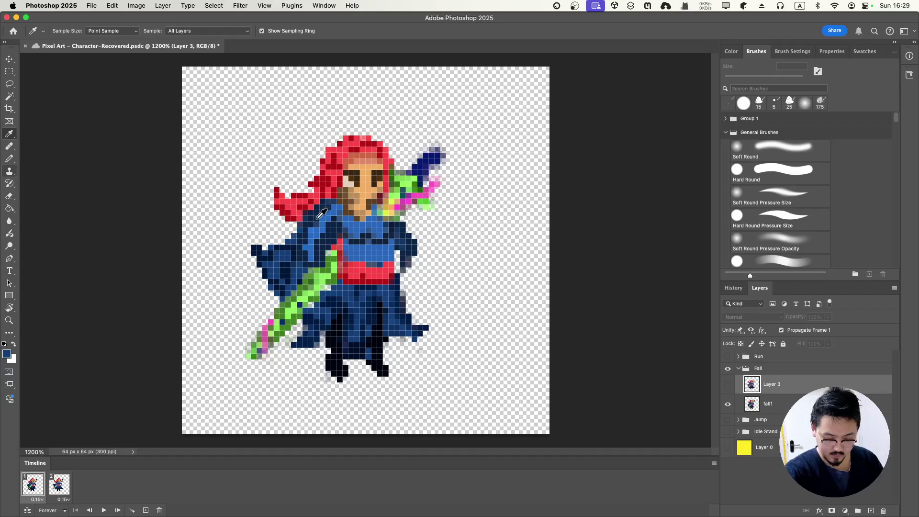
{"action": "left_click", "coordinate": [306, 202]}
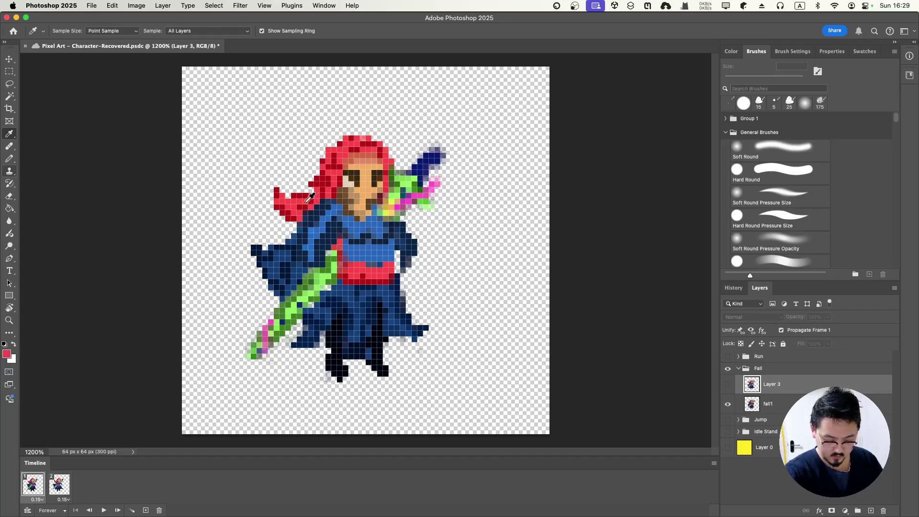
{"action": "key", "text": "b"}
{"action": "left_click", "coordinate": [310, 211]}
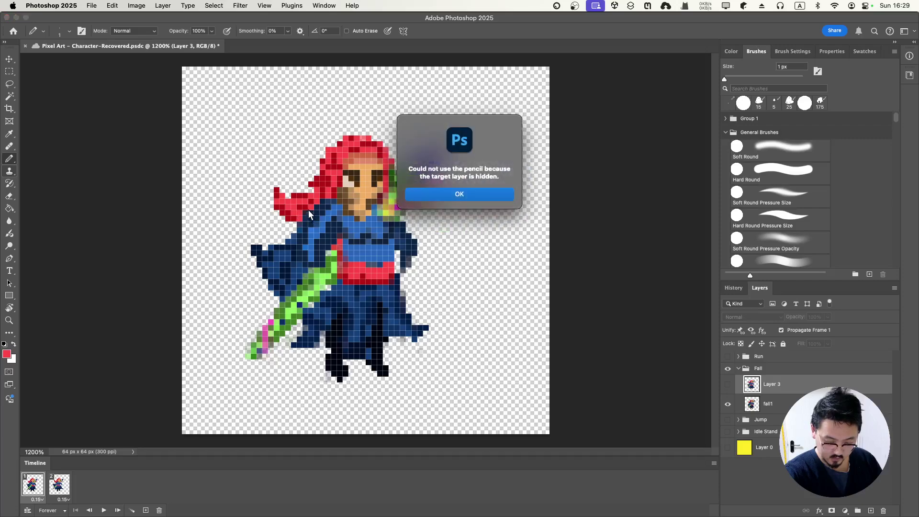
{"action": "left_click", "coordinate": [475, 195]}
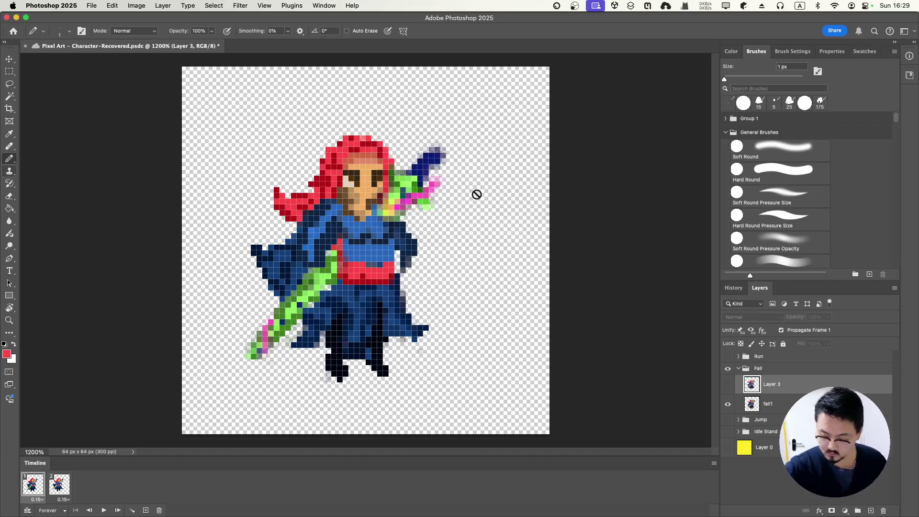
{"action": "left_click", "coordinate": [765, 403]}
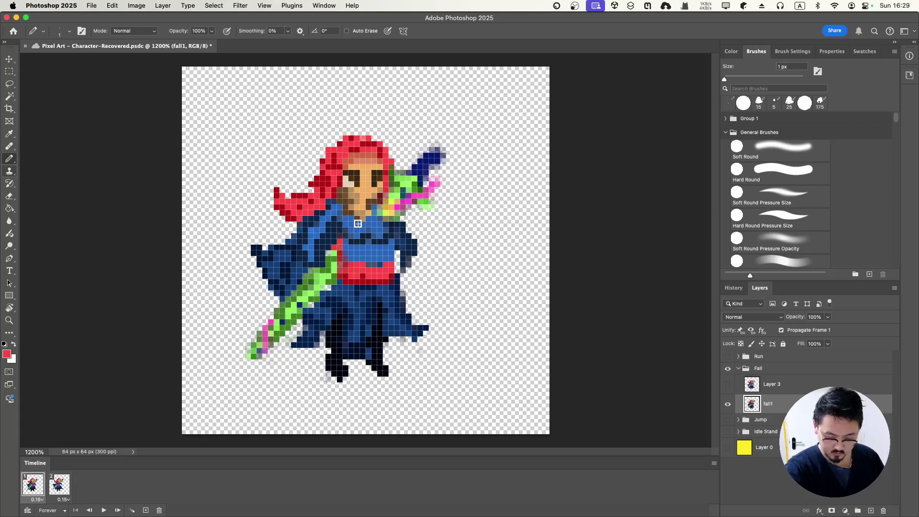
{"action": "left_click_drag", "start_coordinate": [313, 240], "coordinate": [312, 245]}
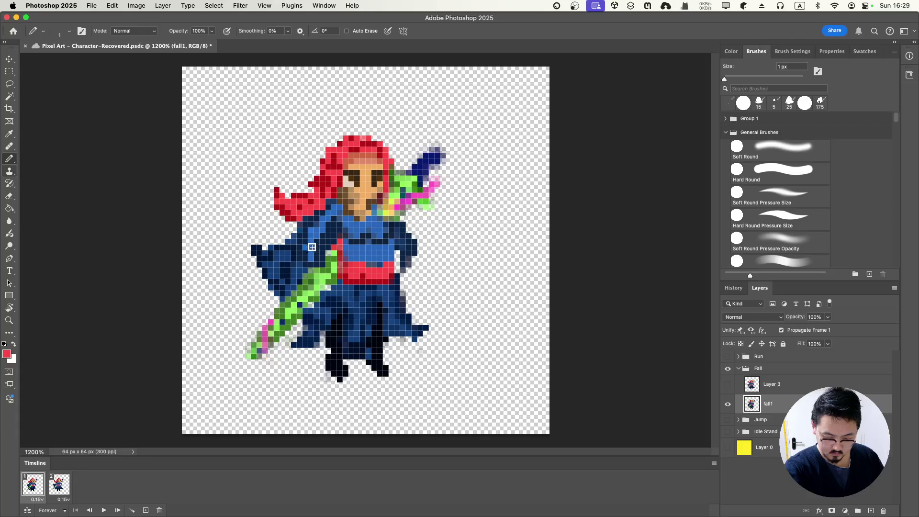
{"action": "key", "text": "super+z"}
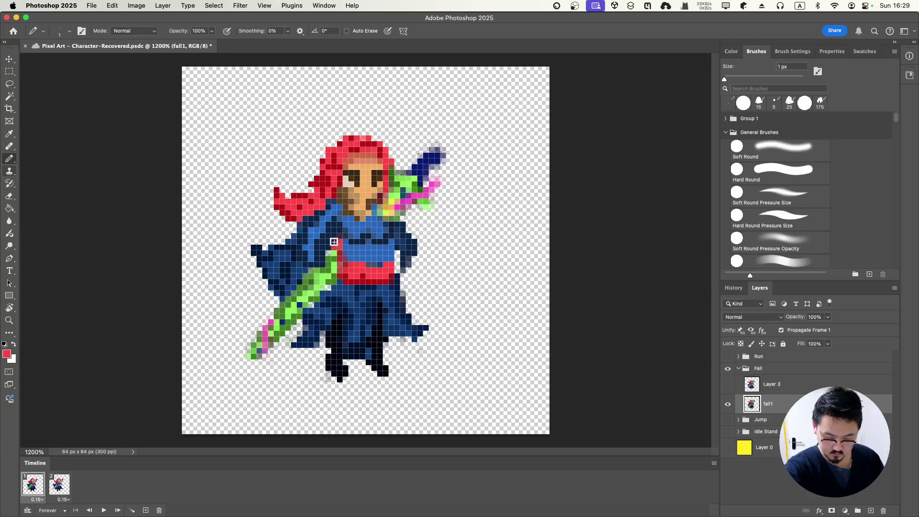
{"action": "left_click", "coordinate": [332, 241]}
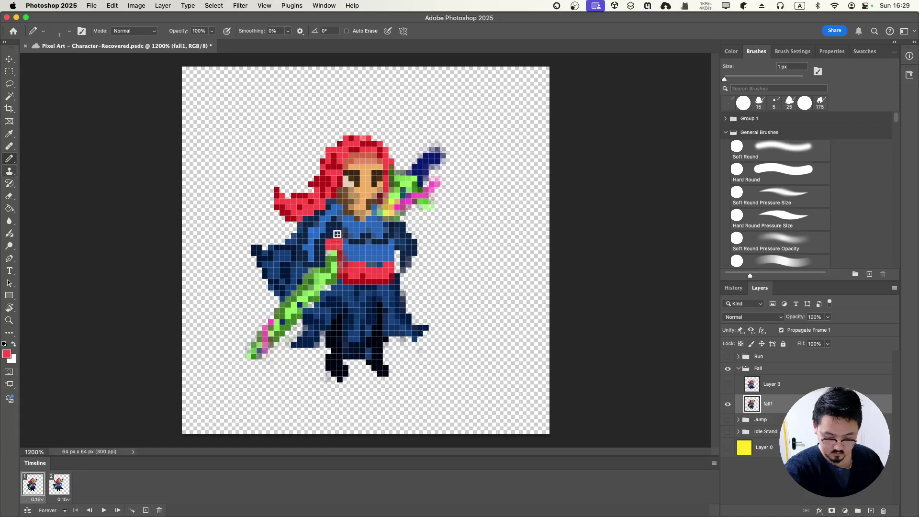
- Erase the leftover pixels between the sword arm and waist on fall1, and redraw the sword's upper end in sampled greens
{"action": "key", "text": "e"}
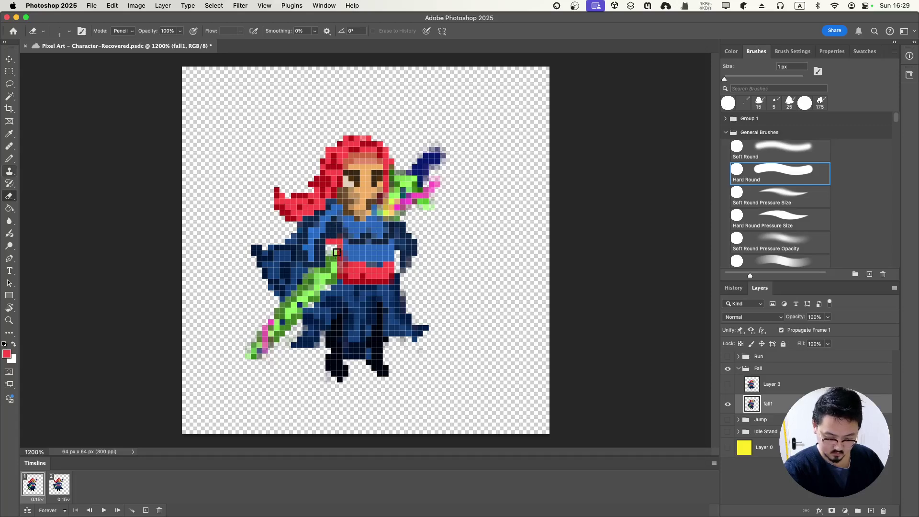
{"action": "key", "text": "i"}
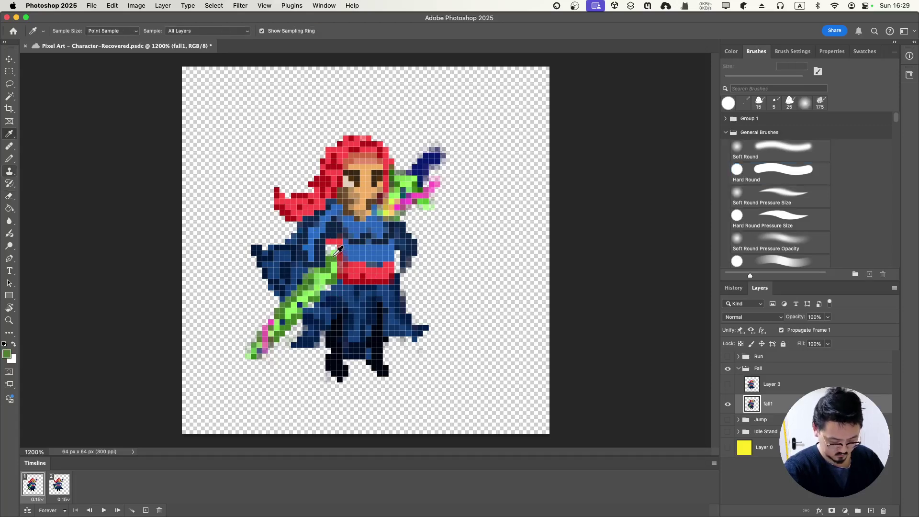
{"action": "key", "text": "b"}
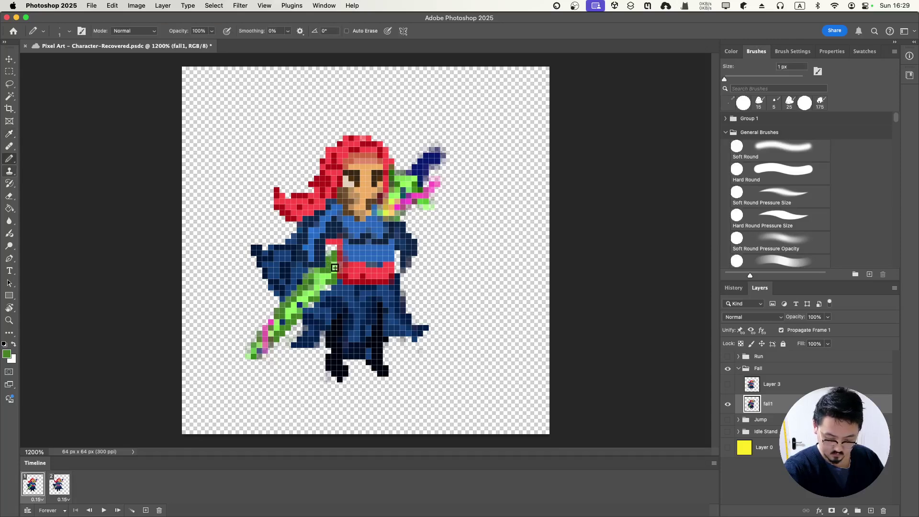
{"action": "left_click", "coordinate": [334, 268], "text": "alt"}
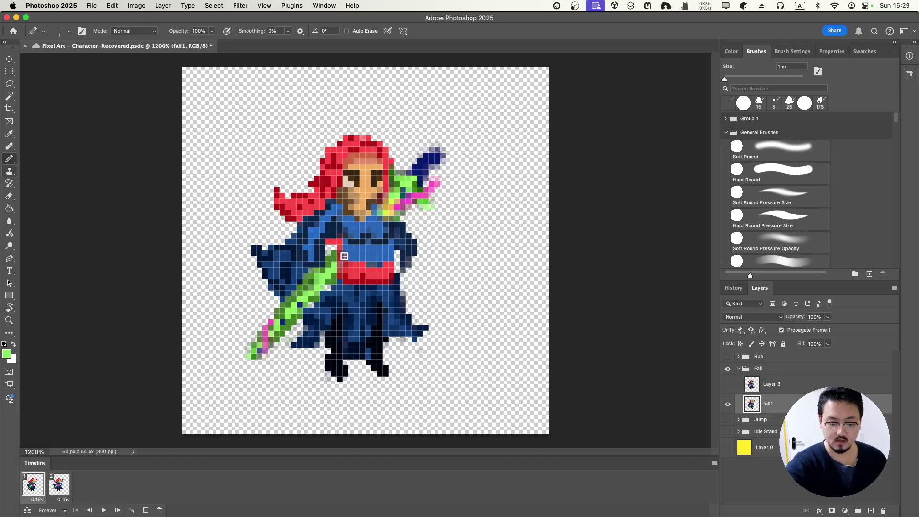
- Touch up the belt's edge beside the sword on fall1 with the Pencil in sampled dark red
{"action": "key", "text": "i"}
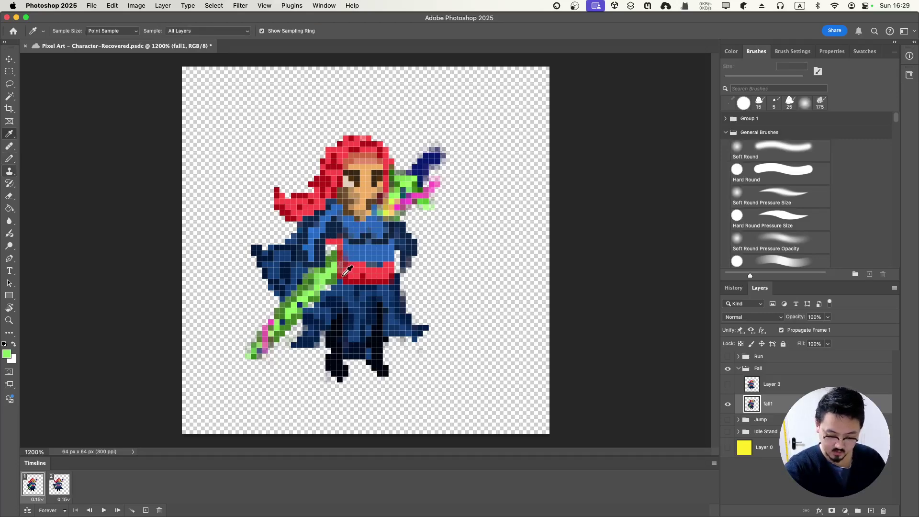
{"action": "left_click", "coordinate": [342, 275]}
{"action": "key", "text": "b"}
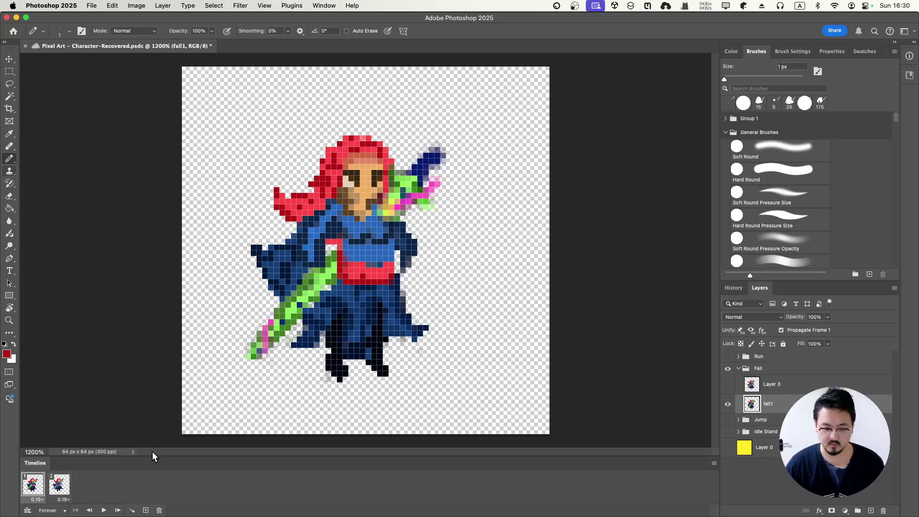
- Alternate between frames 1 and 2 to compare the retouched waist, belt and sword
{"action": "left_click", "coordinate": [61, 487]}
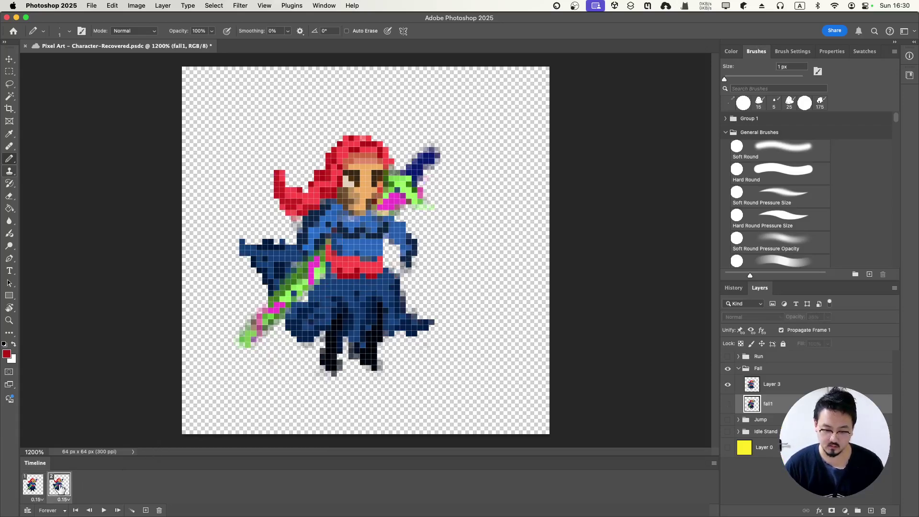
{"action": "left_click", "coordinate": [34, 490]}
{"action": "left_click", "coordinate": [56, 493]}
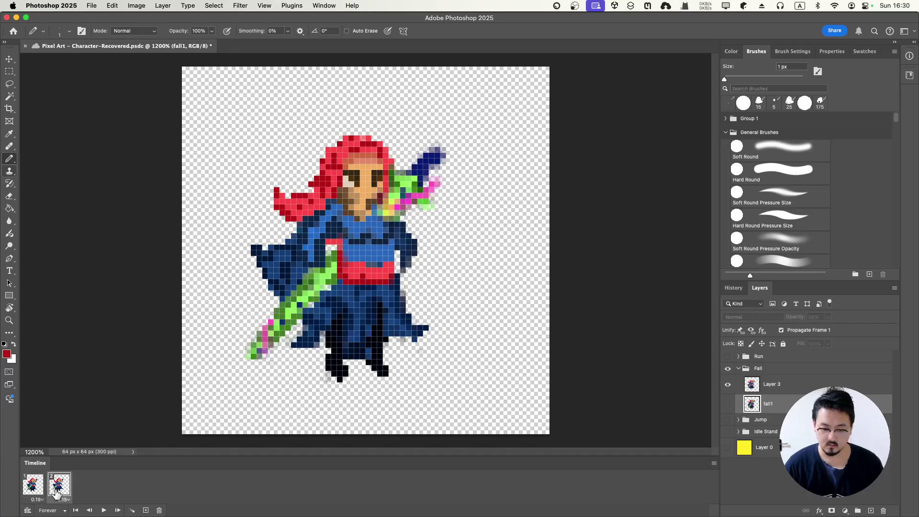
{"action": "left_click", "coordinate": [34, 491]}
{"action": "left_click", "coordinate": [56, 493]}
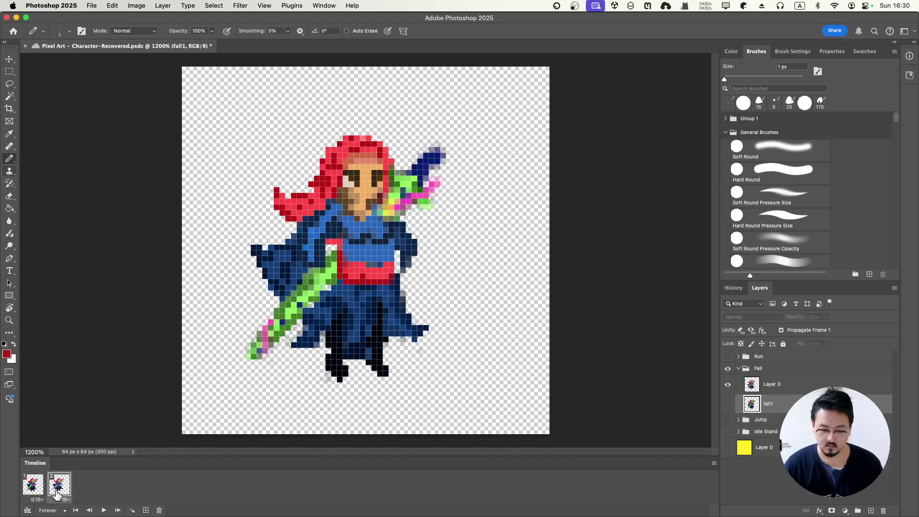
{"action": "left_click", "coordinate": [35, 490]}
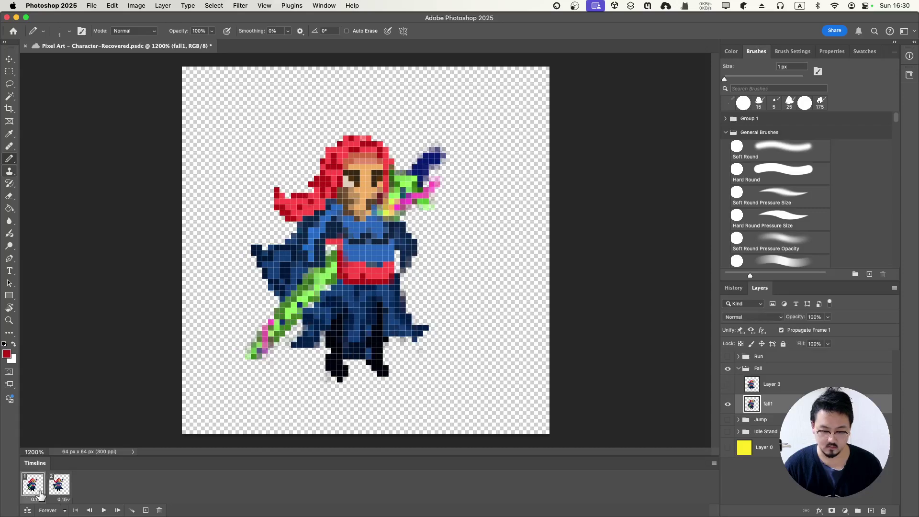
{"action": "left_click", "coordinate": [57, 493]}
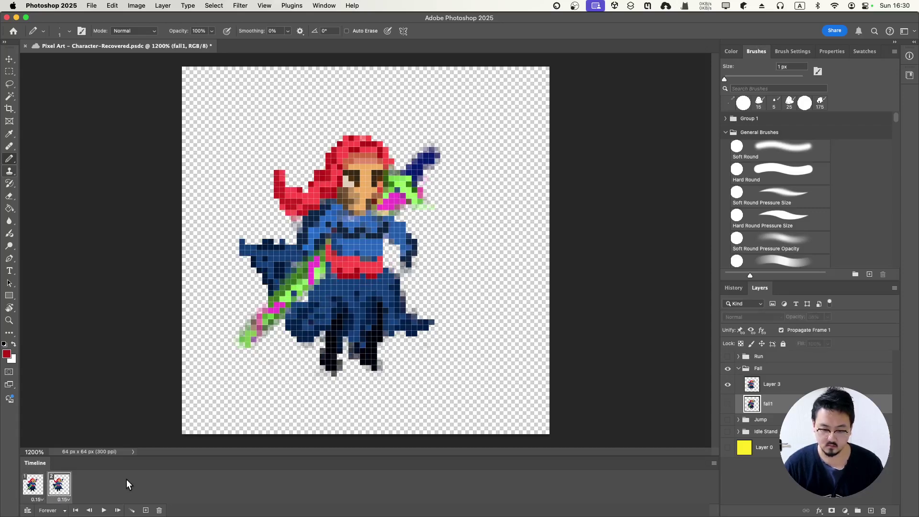
- On frame 2, sample dark navy and shade the inner edge of the free arm beside the waist on Layer 3
{"action": "key", "text": "i"}
{"action": "left_click", "coordinate": [383, 237]}
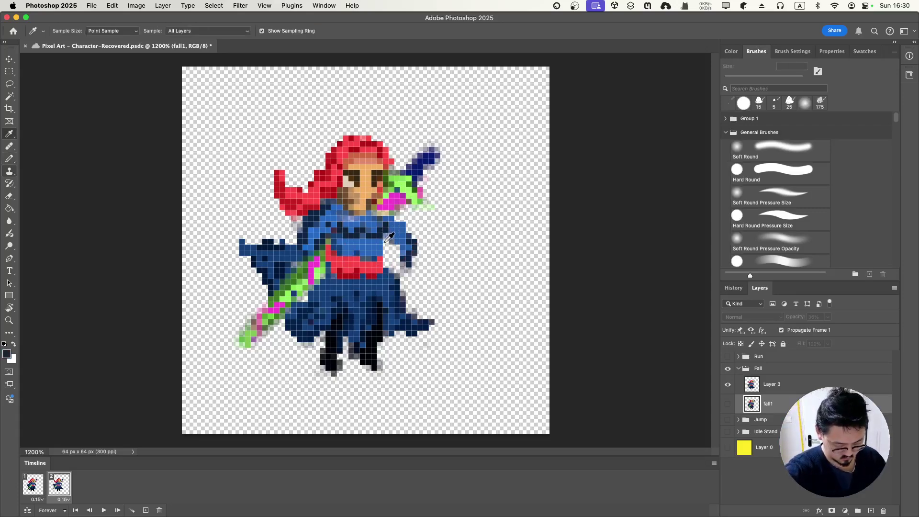
{"action": "key", "text": "b"}
{"action": "left_click", "coordinate": [384, 260]}
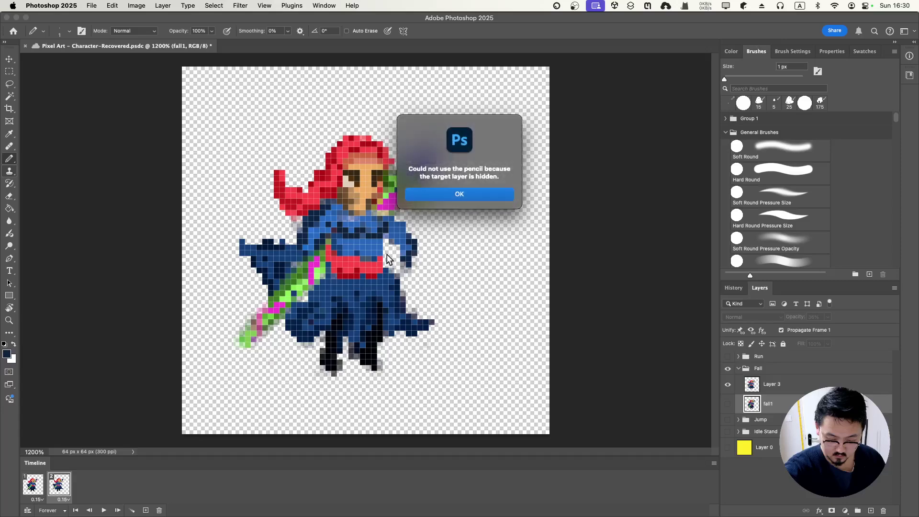
{"action": "left_click", "coordinate": [464, 197]}
{"action": "left_click", "coordinate": [771, 378]}
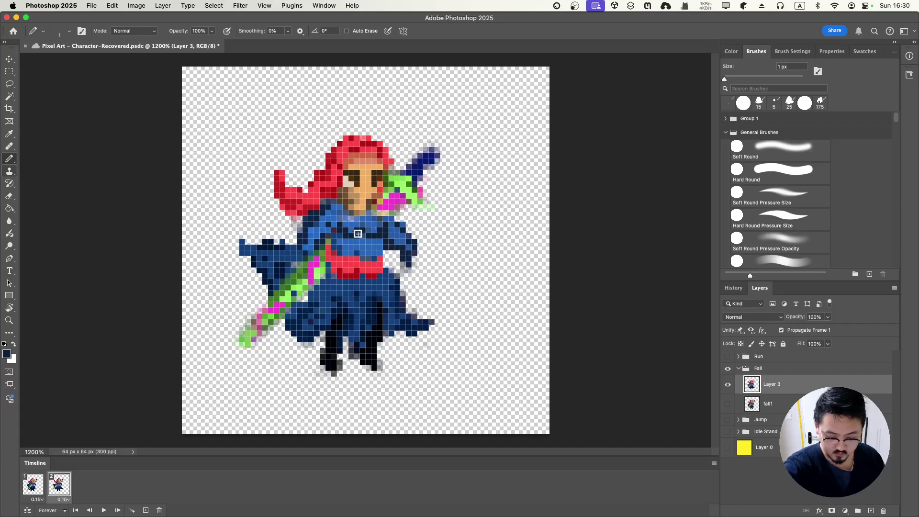
- Switch repeatedly between the two fall frames to check the arm shading and the face position
{"action": "left_click", "coordinate": [47, 486]}
{"action": "left_click", "coordinate": [49, 486]}
{"action": "left_click", "coordinate": [45, 486]}
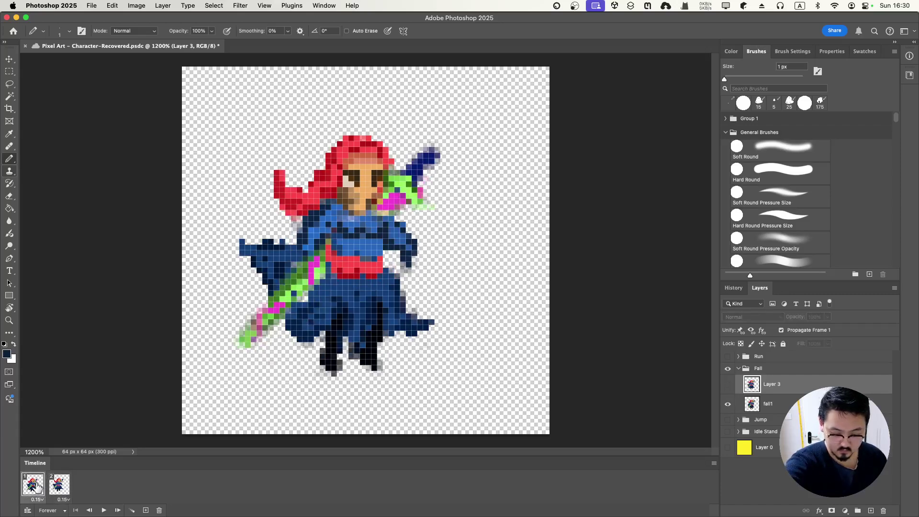
{"action": "left_click", "coordinate": [48, 486]}
{"action": "left_click", "coordinate": [46, 486]}
{"action": "left_click", "coordinate": [49, 486]}
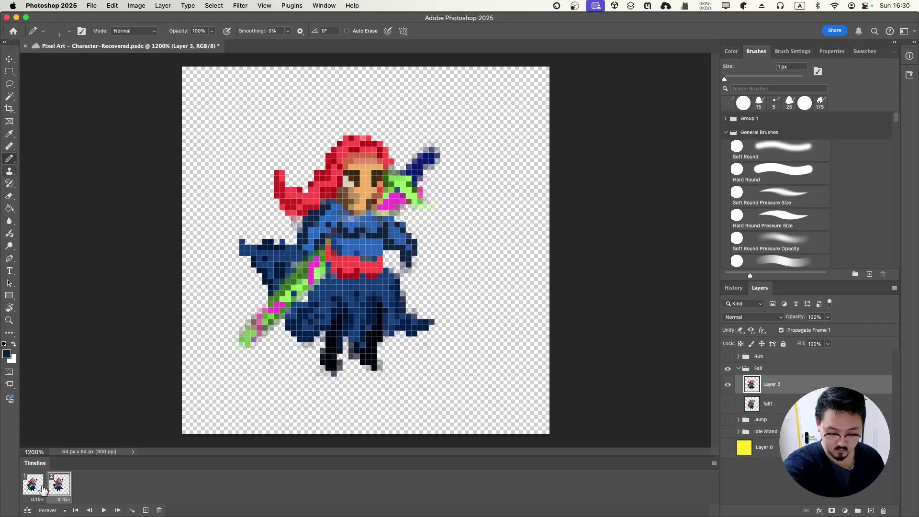
{"action": "left_click", "coordinate": [46, 486]}
{"action": "left_click", "coordinate": [52, 488]}
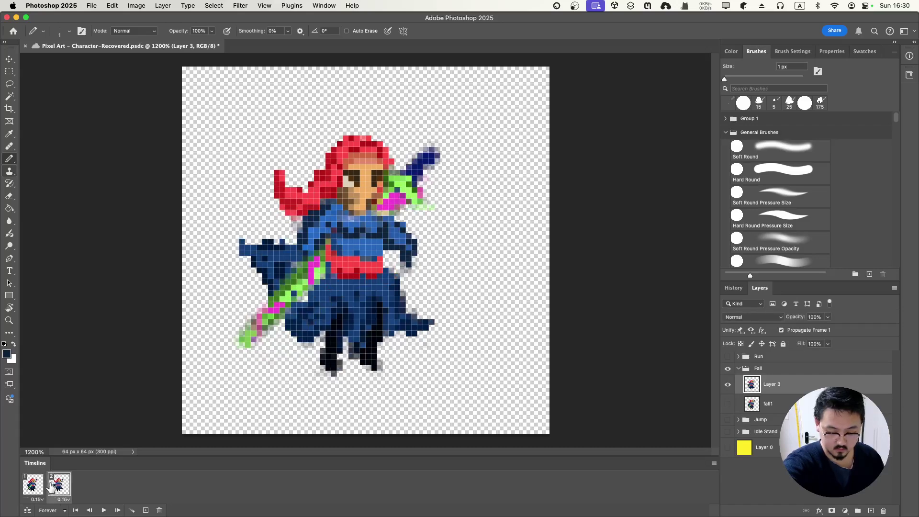
- Lasso the face on Layer 3, move it up one pixel with Free Transform, and preview the falling loop
{"action": "key", "text": "i"}
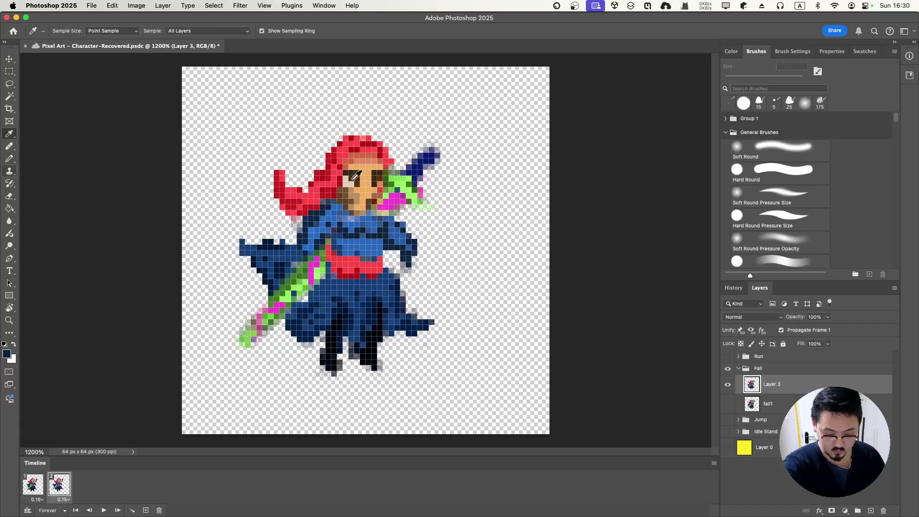
{"action": "left_click", "coordinate": [358, 157]}
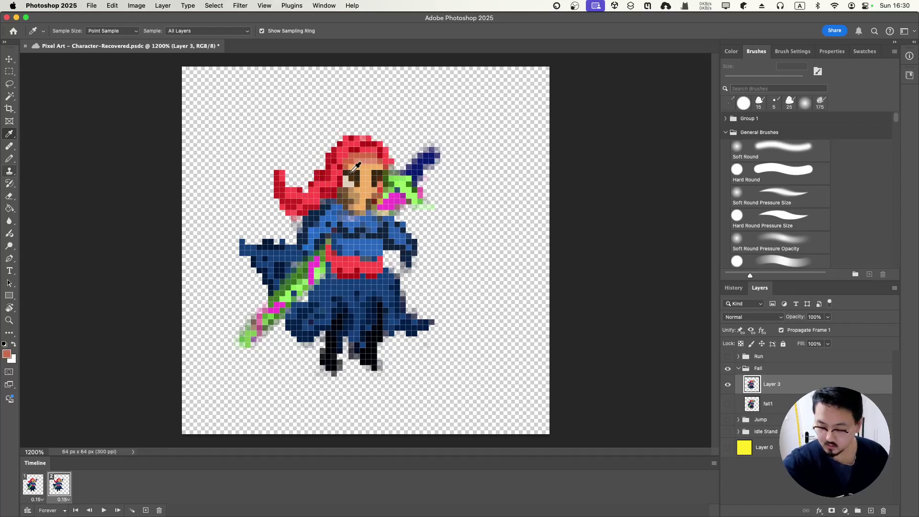
{"action": "key", "text": "l"}
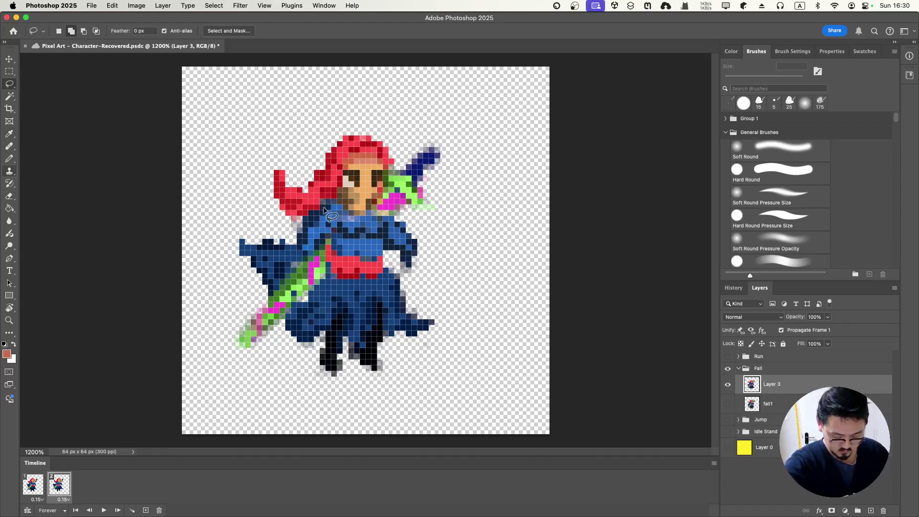
{"action": "mouse_move", "coordinate": [354, 172]}
{"action": "left_mouse_down"}
{"action": "mouse_move", "coordinate": [352, 163]}
{"action": "mouse_move", "coordinate": [340, 176]}
{"action": "left_mouse_up"}
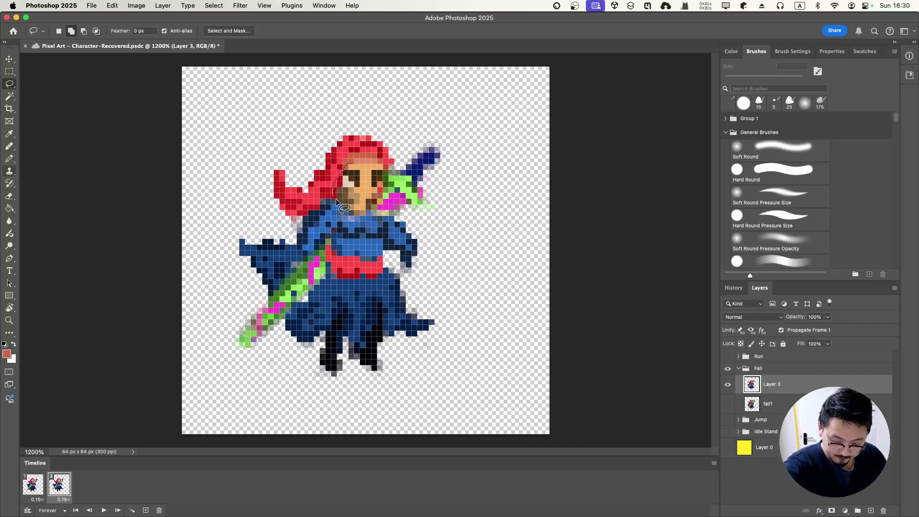
{"action": "left_click_drag", "start_coordinate": [372, 214], "coordinate": [384, 188]}
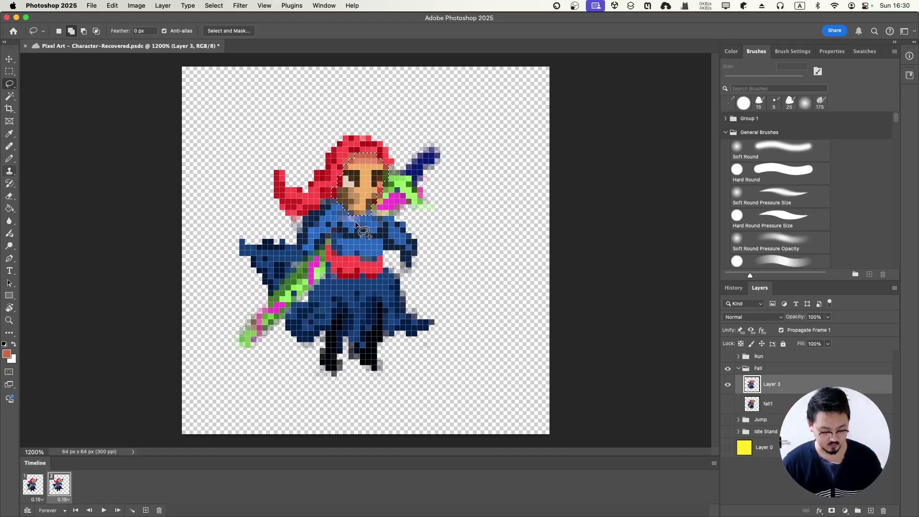
{"action": "key", "text": "super+t"}
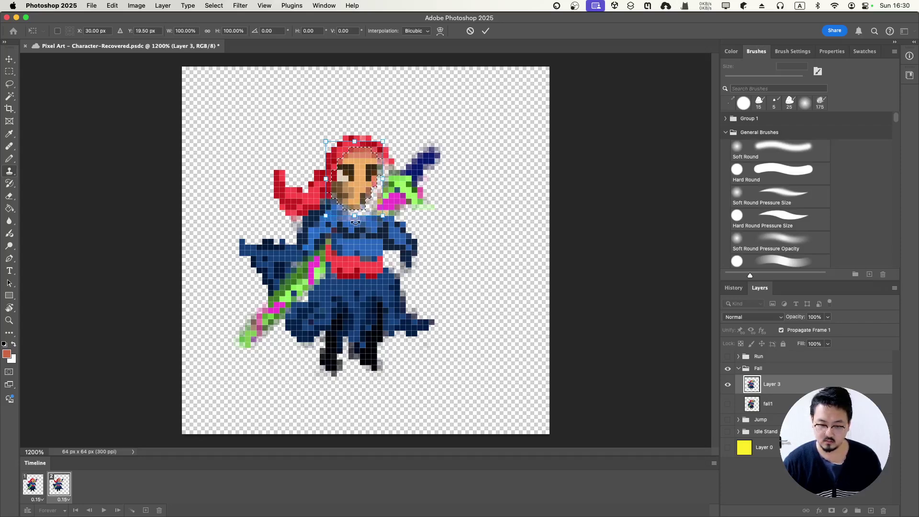
{"action": "left_click", "coordinate": [485, 31]}
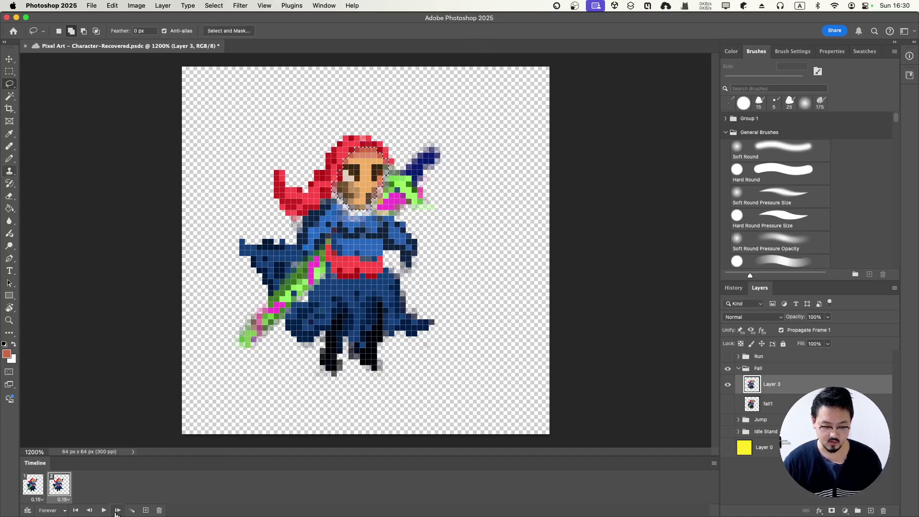
{"action": "left_click", "coordinate": [103, 510]}
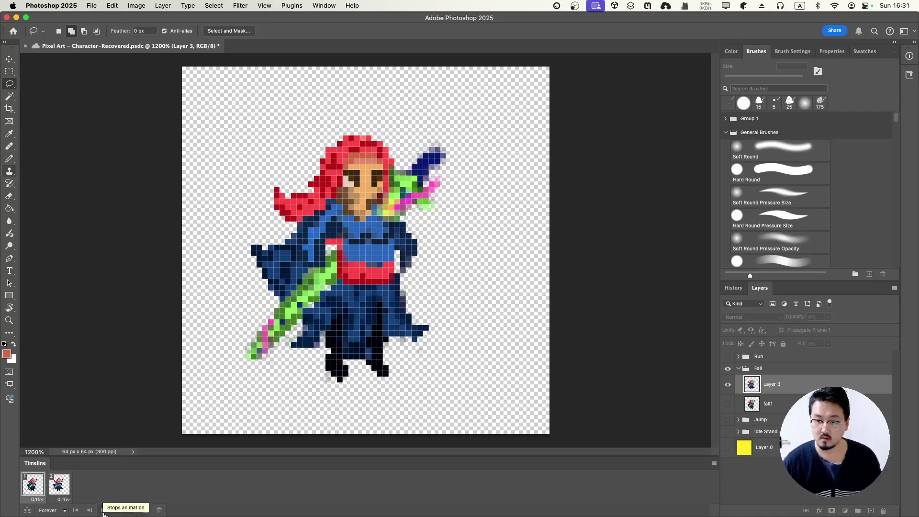
{"action": "left_click", "coordinate": [103, 510]}
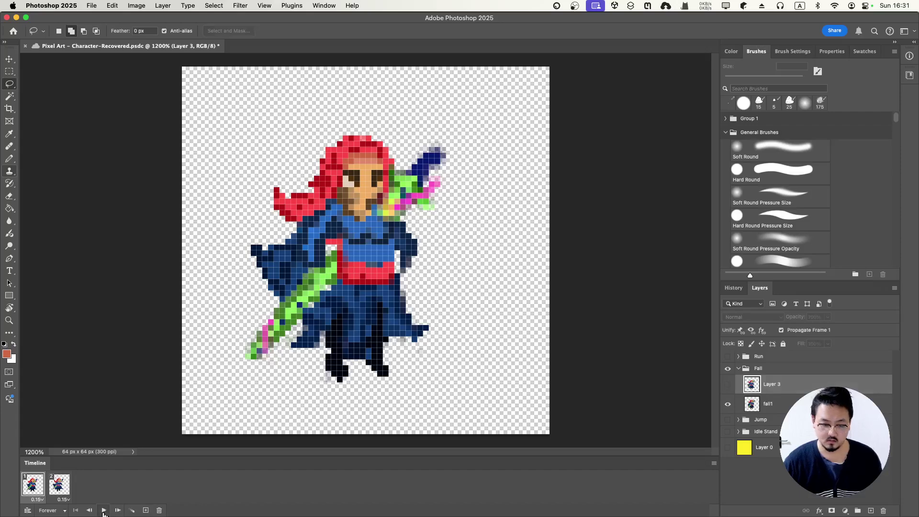
- On frame 2, sample the tunic's blue and fill the pale gap between the chin and collar on Layer 3
{"action": "left_click", "coordinate": [59, 484]}
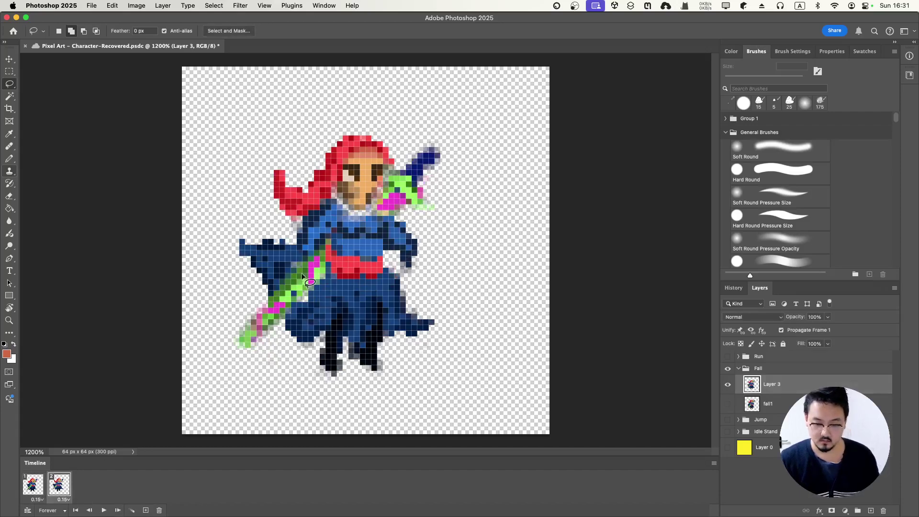
{"action": "key", "text": "i"}
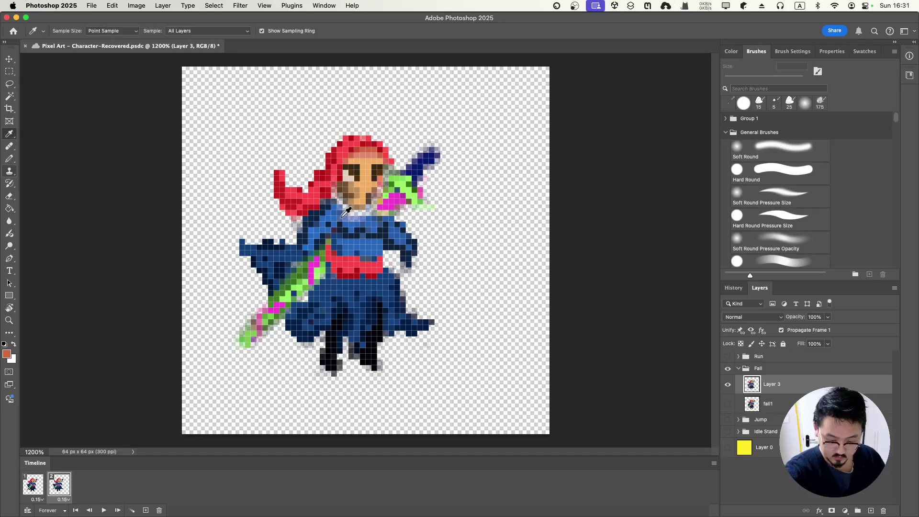
{"action": "left_click", "coordinate": [349, 215]}
{"action": "key", "text": "b"}
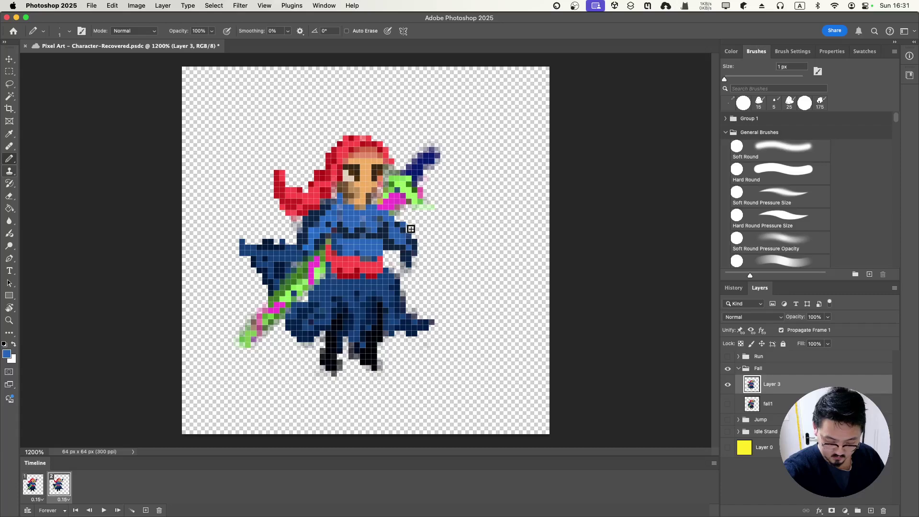
- Erase the outer column of pixels along the free forearm and retouch the sleeve with sampled blue
{"action": "key", "text": "e"}
{"action": "left_click_drag", "start_coordinate": [415, 238], "coordinate": [414, 260]}
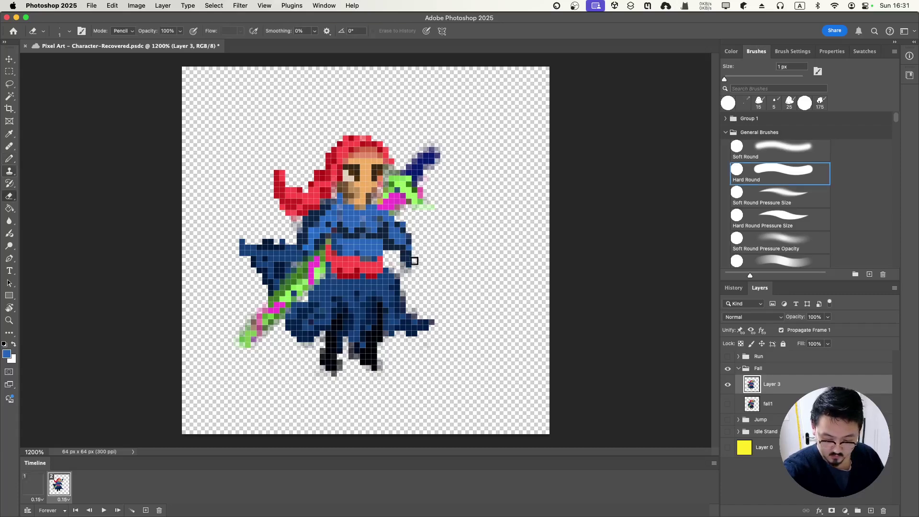
{"action": "key", "text": "i"}
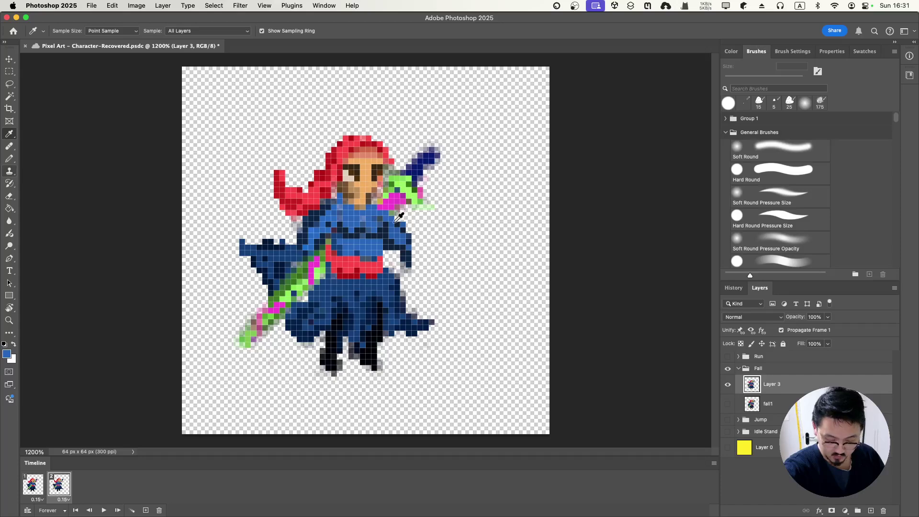
{"action": "key", "text": "b"}
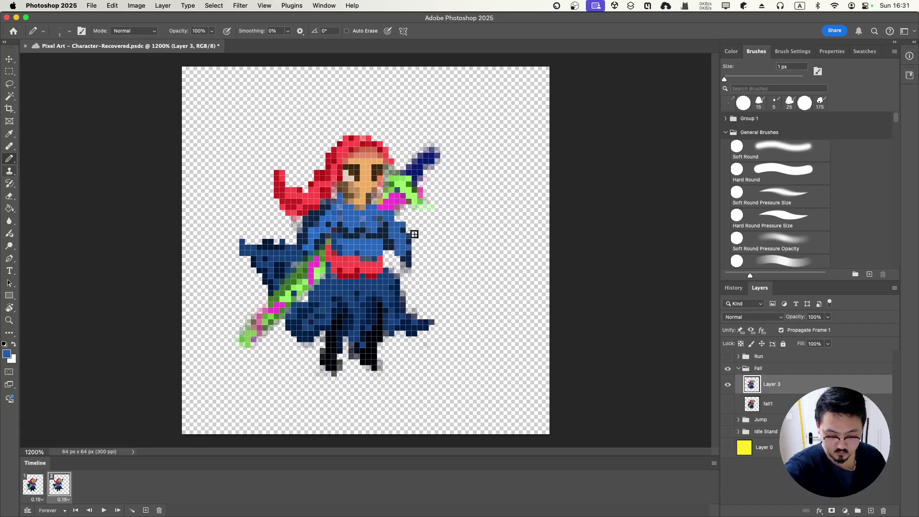
- Retouch the hair's edge with sampled red, and clean up the sword guard beside it with sampled light and dark green
{"action": "left_click", "coordinate": [338, 182], "text": "alt"}
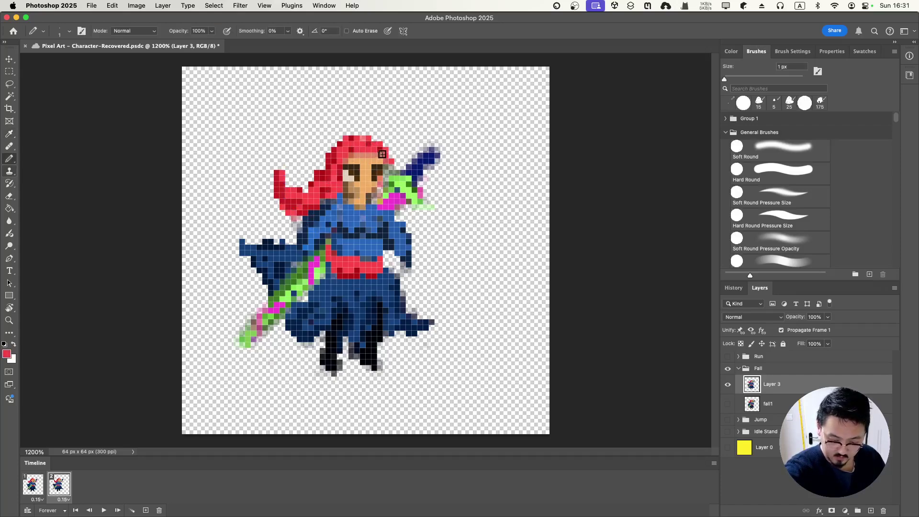
{"action": "left_click", "coordinate": [401, 182], "text": "alt"}
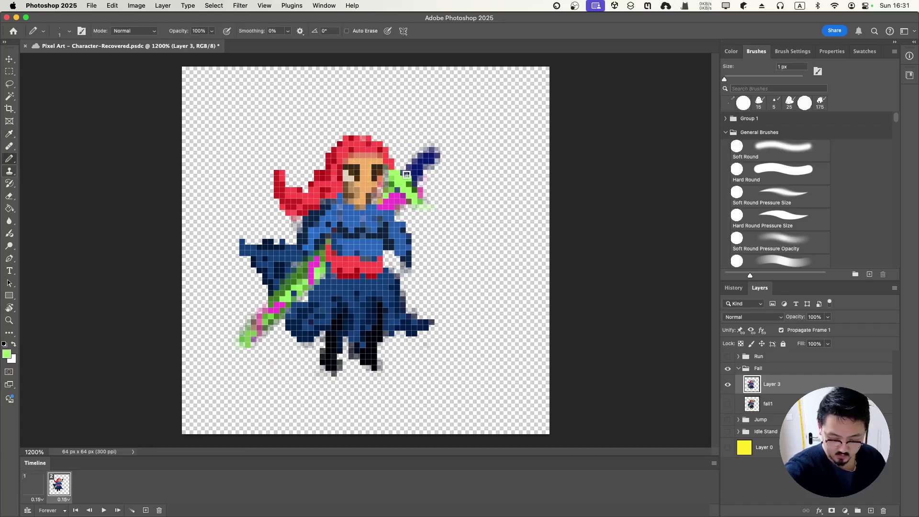
{"action": "key", "text": "i"}
{"action": "left_click", "coordinate": [410, 183]}
{"action": "key", "text": "b"}
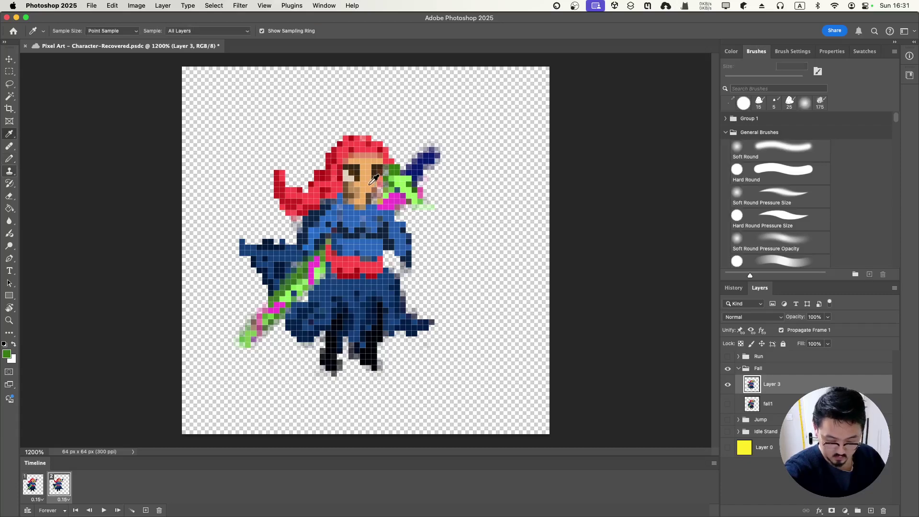
- Clean up the cheek's edge with sampled skin tone and the adjoining sword guard pixels with light and dark green
{"action": "left_click", "coordinate": [379, 180], "text": "alt"}
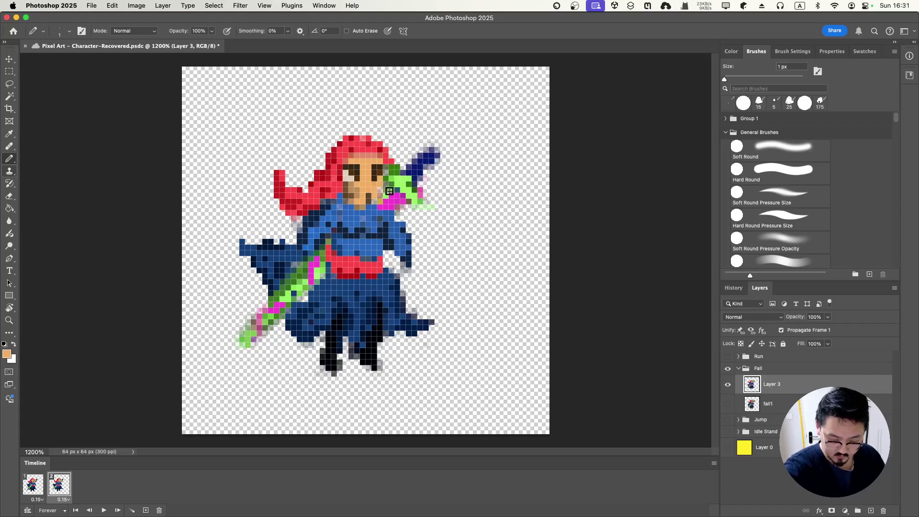
{"action": "left_click", "coordinate": [388, 194], "text": "alt"}
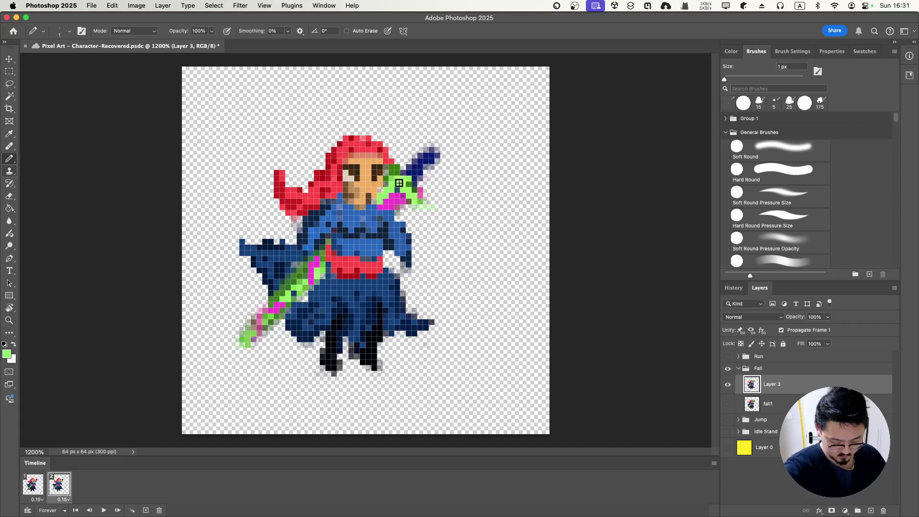
{"action": "left_click", "coordinate": [397, 170], "text": "alt"}
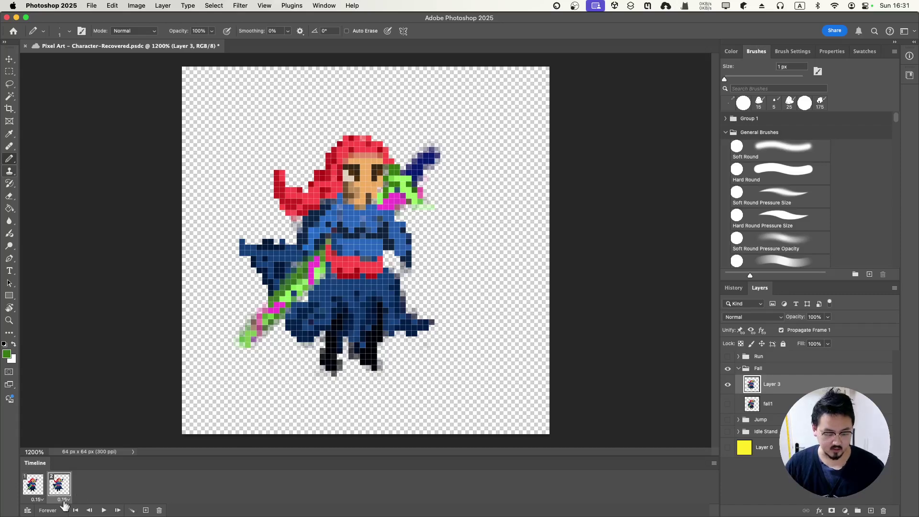
- Preview the falling loop and compare frames 1 and 2 to check the retouched collar, arm and sword guard
{"action": "left_click", "coordinate": [103, 511]}
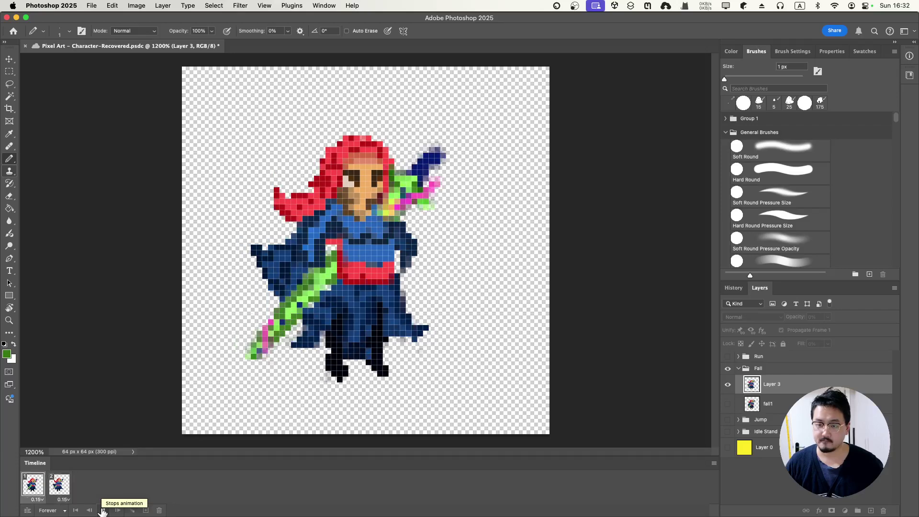
{"action": "left_click", "coordinate": [102, 510]}
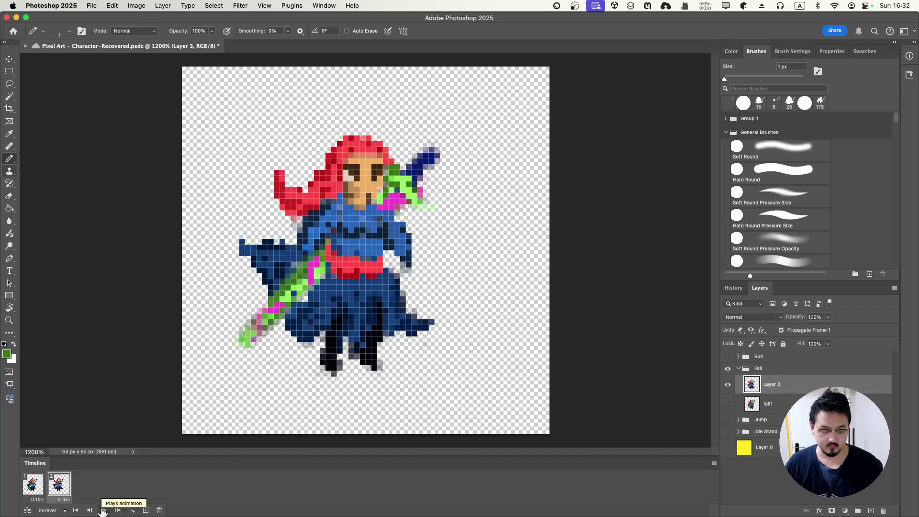
{"action": "left_click", "coordinate": [34, 485]}
{"action": "left_click", "coordinate": [58, 485]}
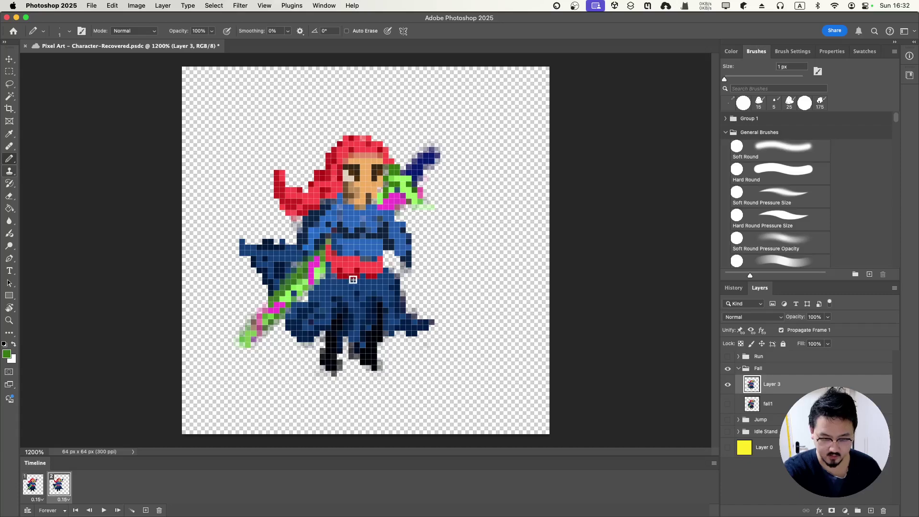
- Repaint the skirt folds below the belt on Layer 3 with two sampled navy tones
{"action": "key", "text": "i"}
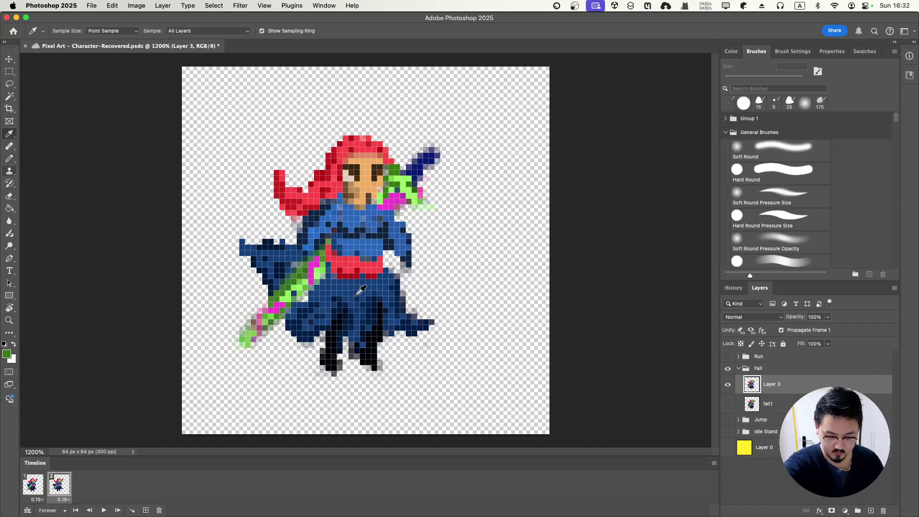
{"action": "key", "text": "b"}
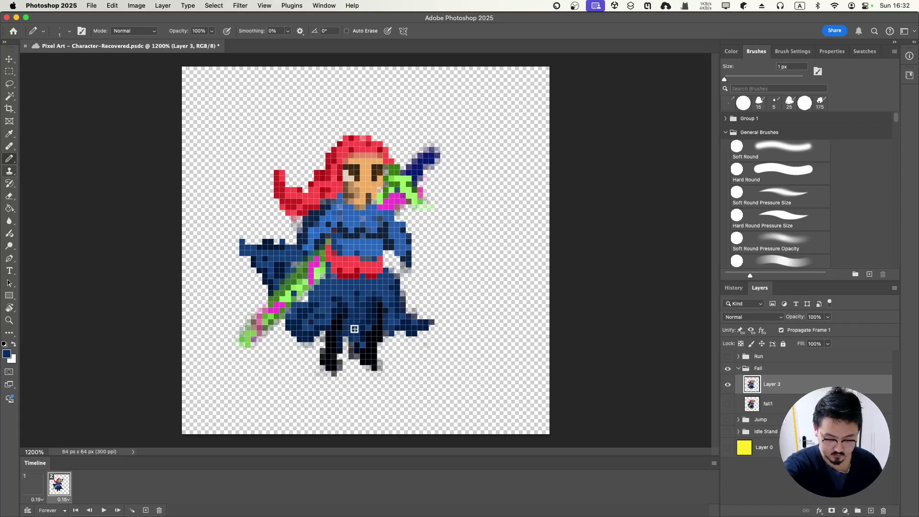
{"action": "key", "text": "i"}
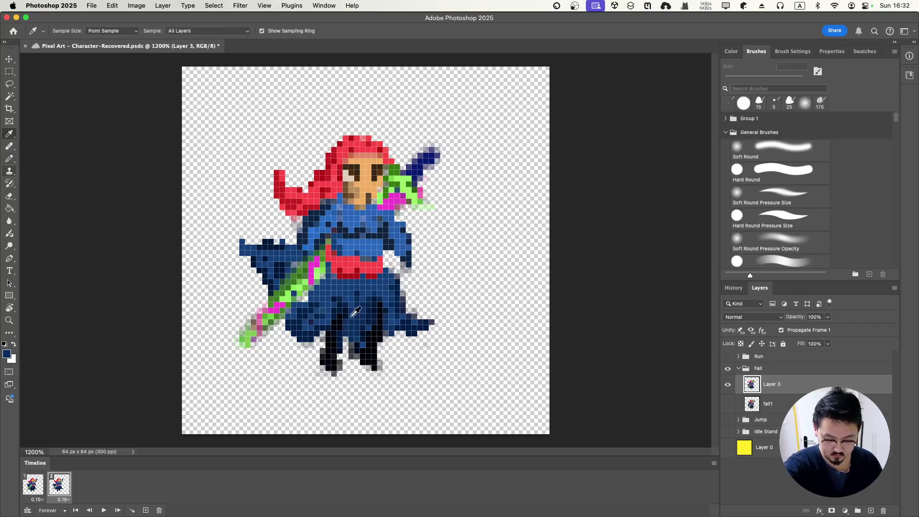
{"action": "left_click", "coordinate": [340, 297]}
{"action": "key", "text": "b"}
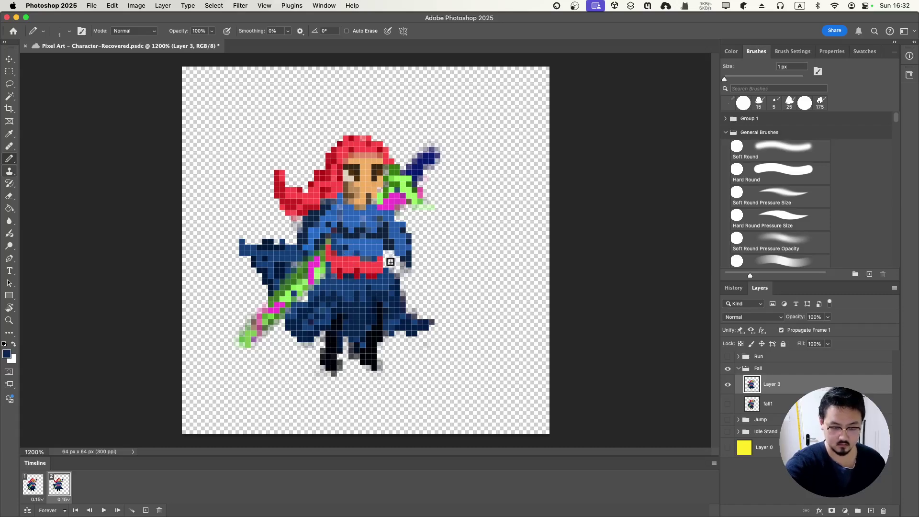
- Play the falling loop twice to check the skirt shading
{"action": "left_click", "coordinate": [104, 510]}
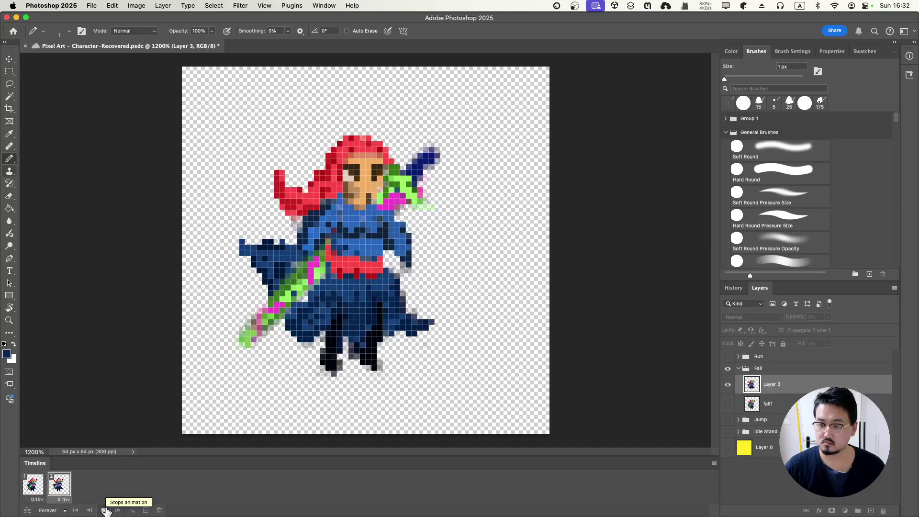
{"action": "left_click", "coordinate": [106, 510]}
{"action": "left_click", "coordinate": [105, 510]}
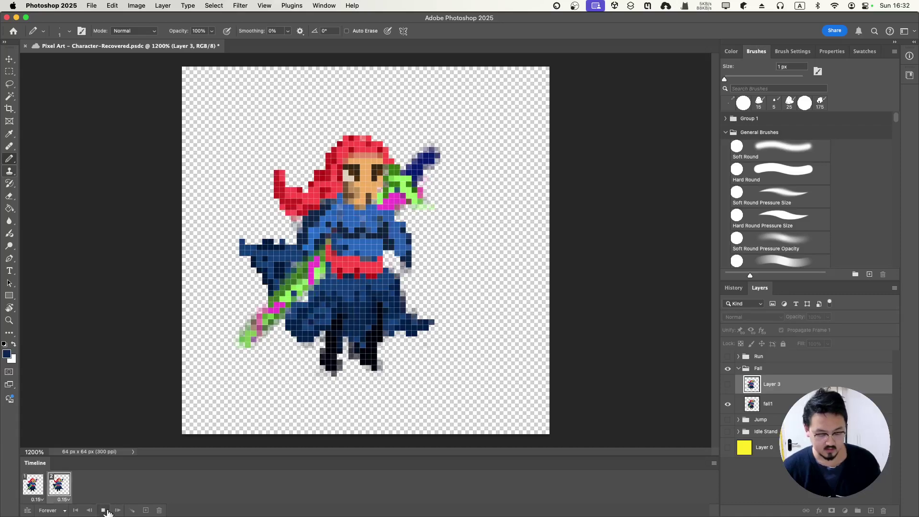
{"action": "left_click", "coordinate": [106, 508]}
- On frame 2, raise the crown of the hair by one pixel row, shade it with sampled light and dark red, and preview the loop
{"action": "left_click", "coordinate": [60, 488]}
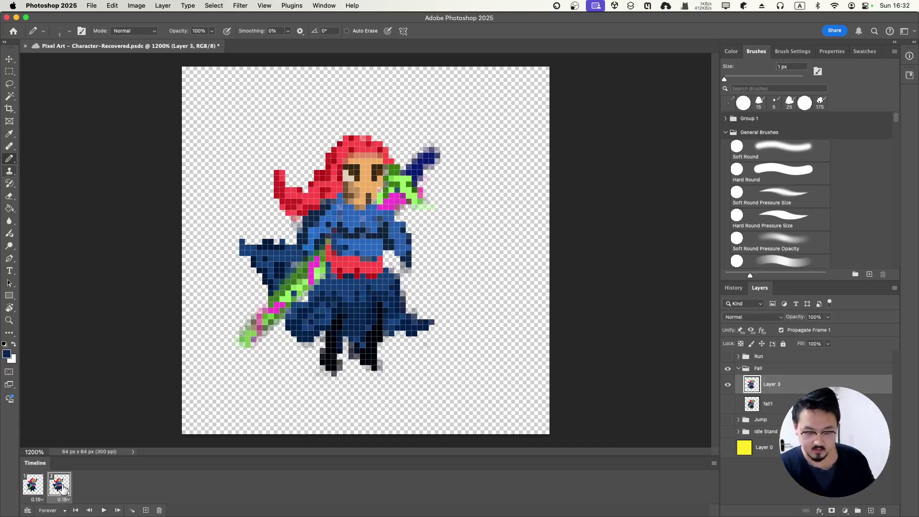
{"action": "left_click", "coordinate": [358, 136], "text": "alt"}
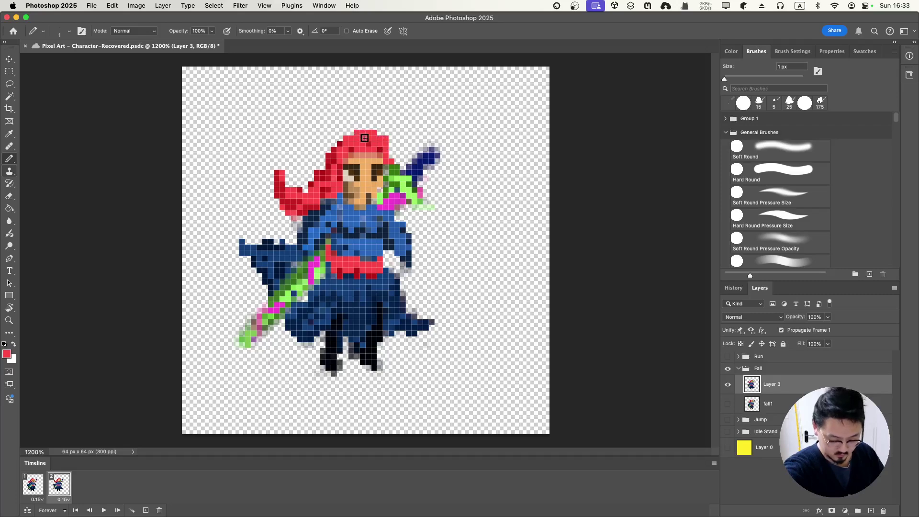
{"action": "left_click", "coordinate": [374, 135], "text": "alt"}
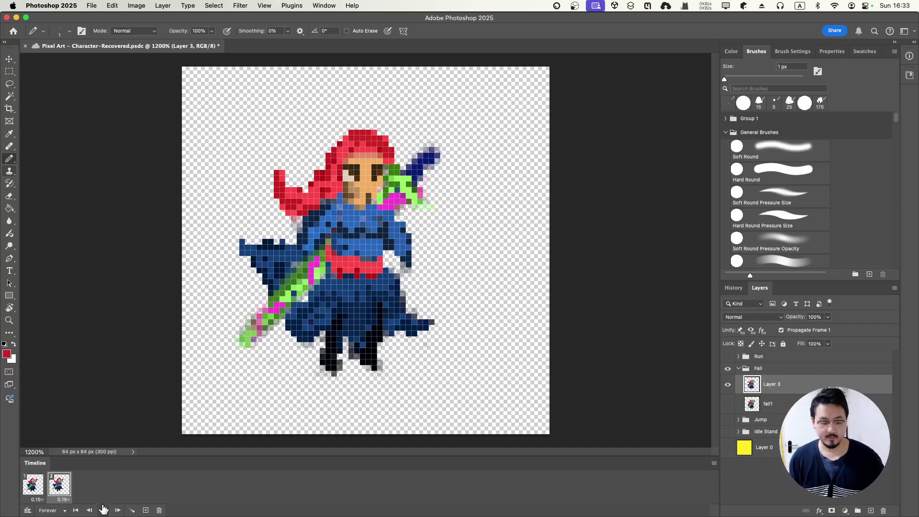
{"action": "left_click", "coordinate": [103, 510]}
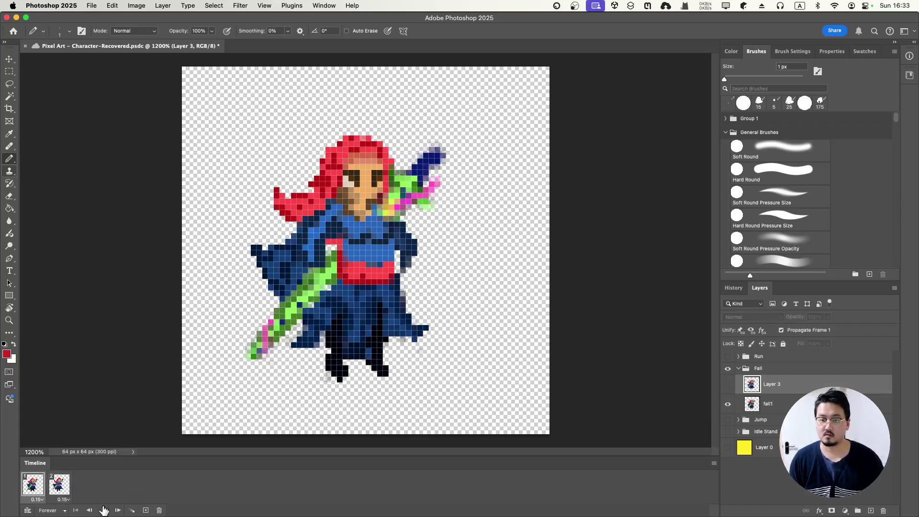
{"action": "left_click", "coordinate": [103, 510]}
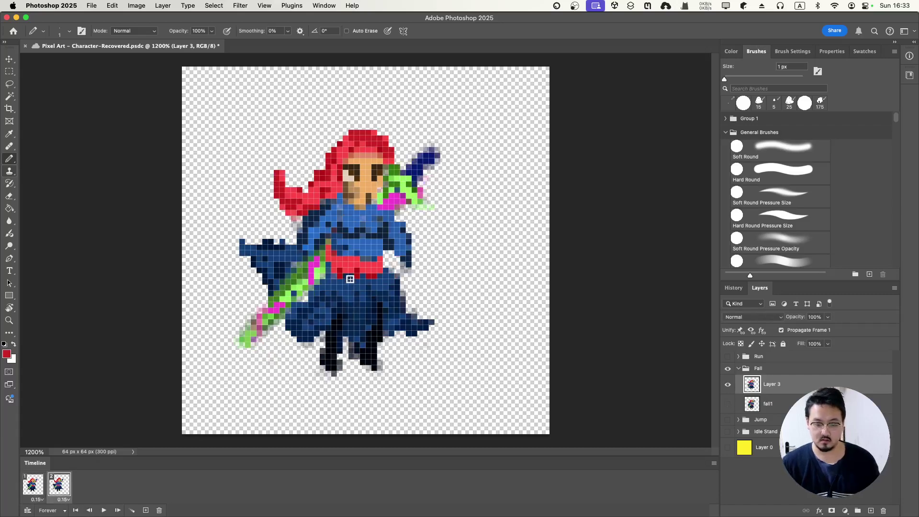
- Erase the topmost row of hair pixels from the crown on Layer 3
{"action": "key", "text": "e"}
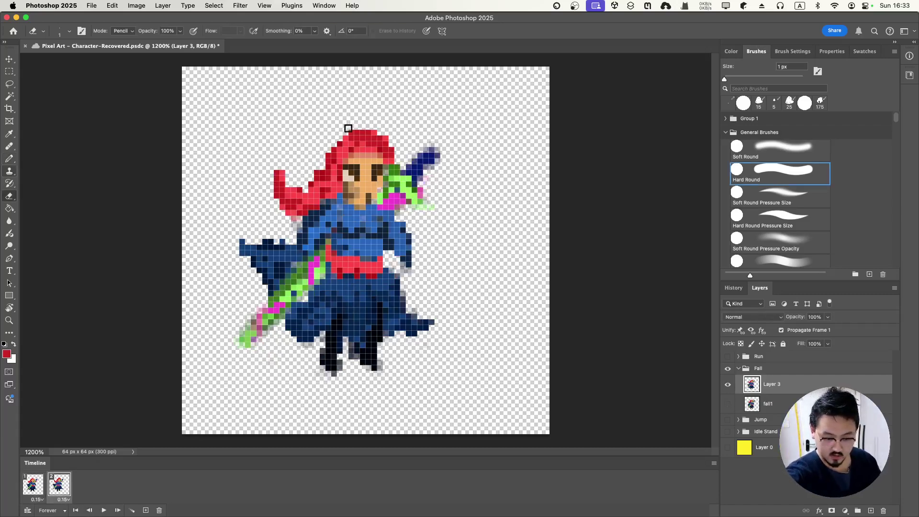
{"action": "left_click", "coordinate": [352, 127]}
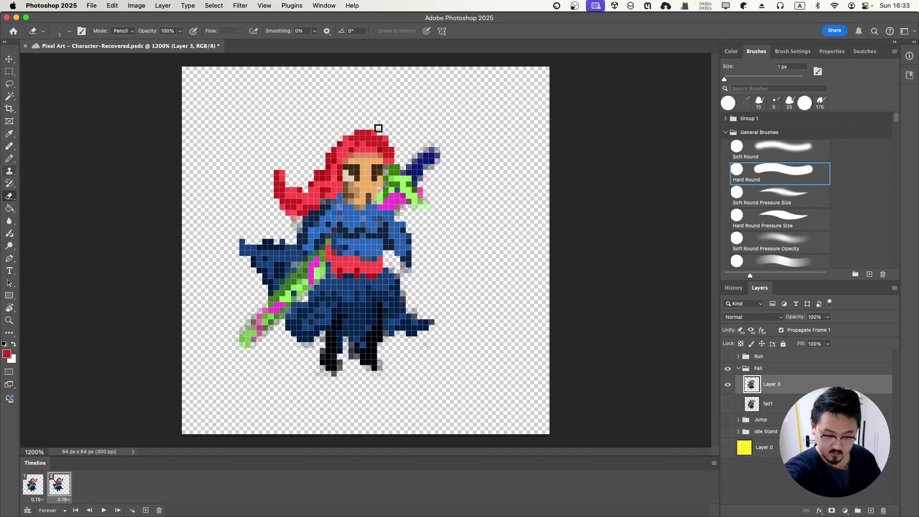
{"action": "mouse_move", "coordinate": [377, 129]}
{"action": "left_mouse_down"}
{"action": "mouse_move", "coordinate": [354, 129]}
{"action": "mouse_move", "coordinate": [388, 135]}
{"action": "mouse_move", "coordinate": [395, 149]}
{"action": "mouse_move", "coordinate": [365, 128]}
{"action": "mouse_move", "coordinate": [380, 131]}
{"action": "left_mouse_up"}
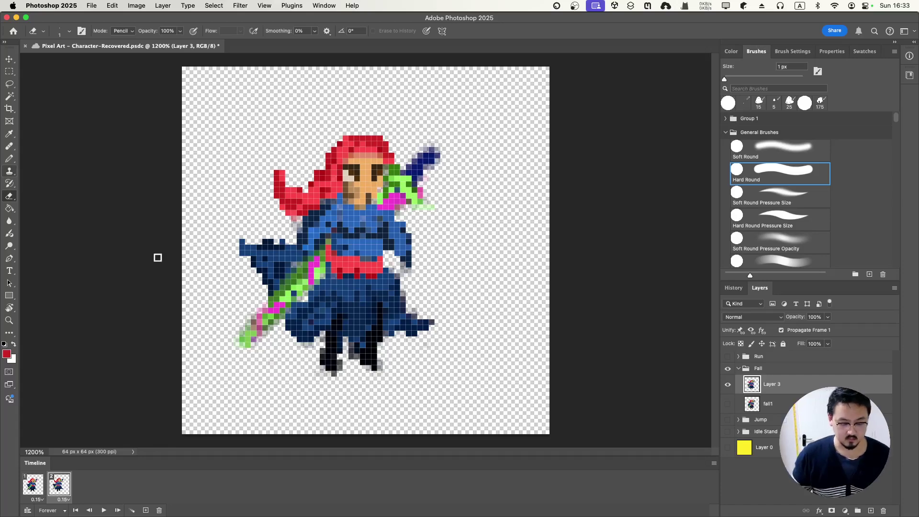
- Play the falling loop twice to check the trimmed crown of the hair
{"action": "left_click", "coordinate": [101, 510]}
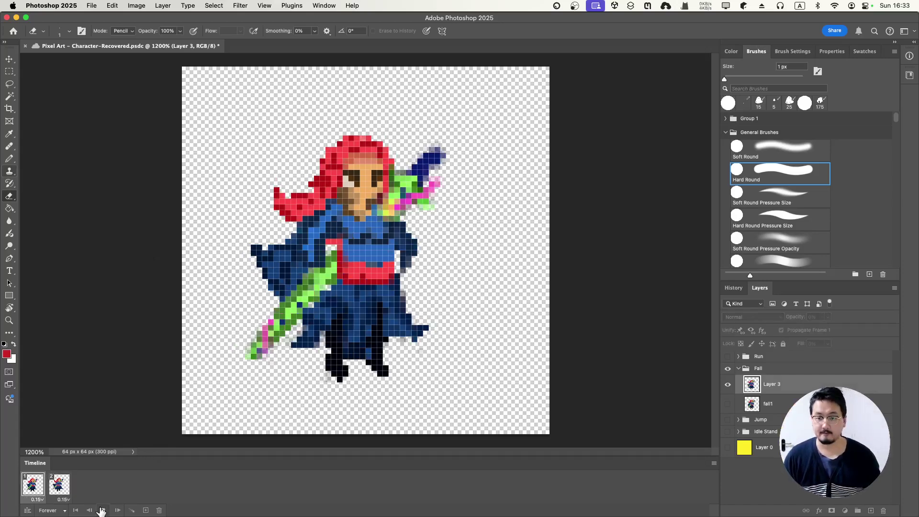
{"action": "left_click", "coordinate": [102, 510]}
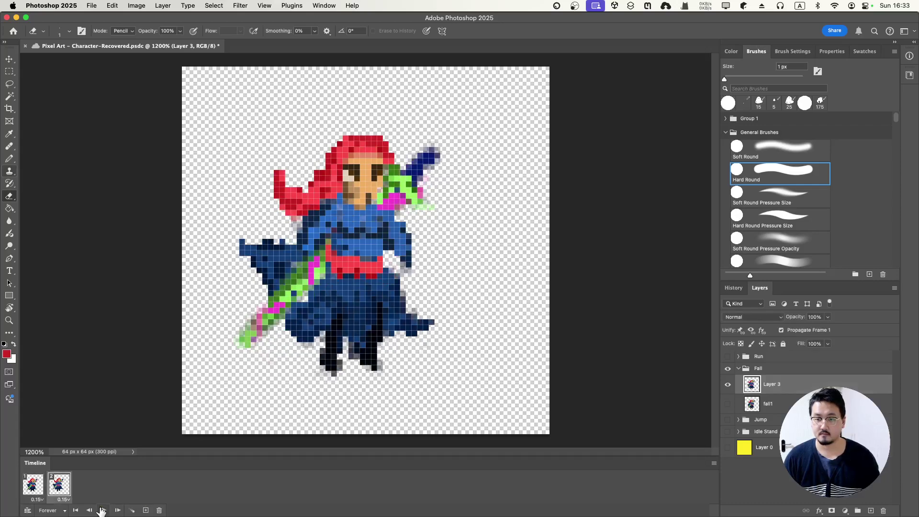
{"action": "left_click", "coordinate": [102, 510]}
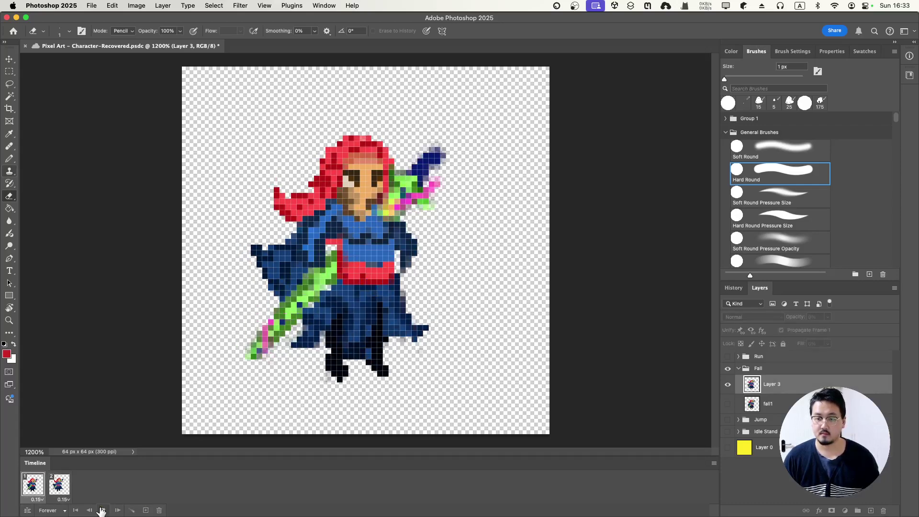
{"action": "left_click", "coordinate": [101, 510]}
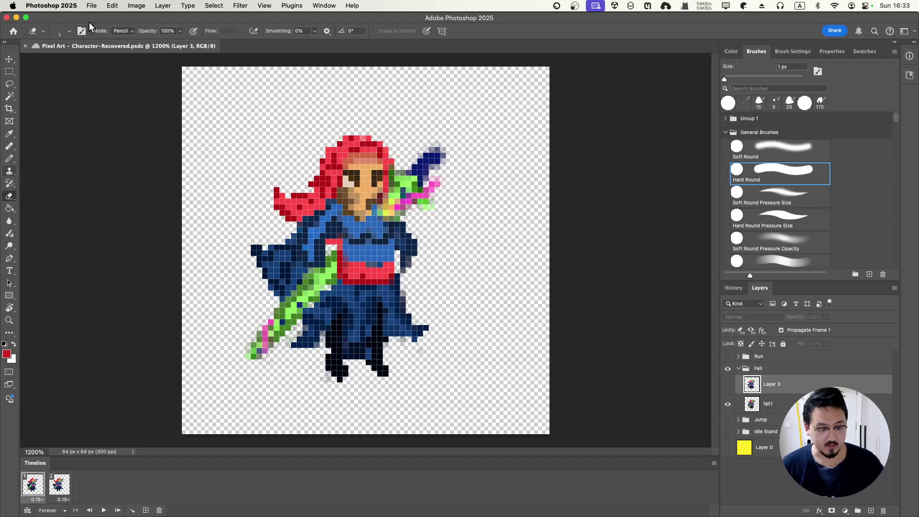
- Render the animation as a PNG image sequence named fall, with a custom frame rate of 2 fps
{"action": "left_click", "coordinate": [92, 7]}
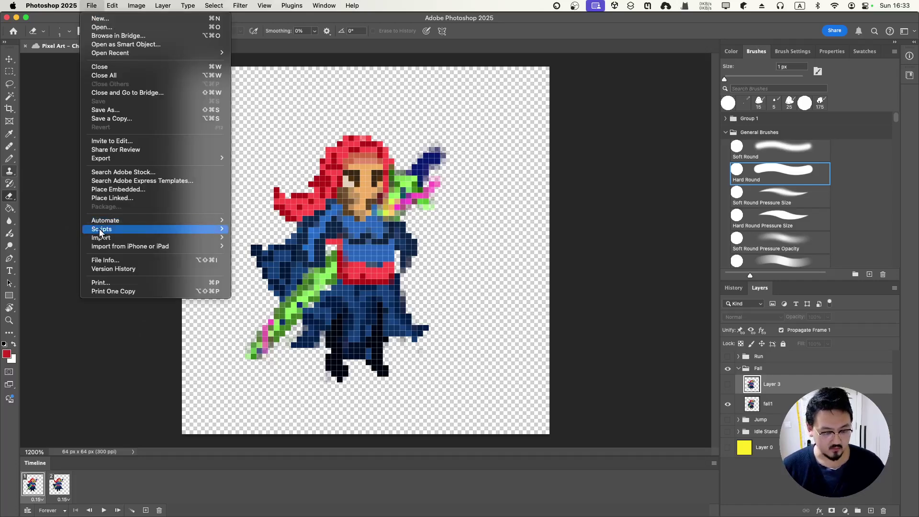
{"action": "mouse_move", "coordinate": [175, 158]}
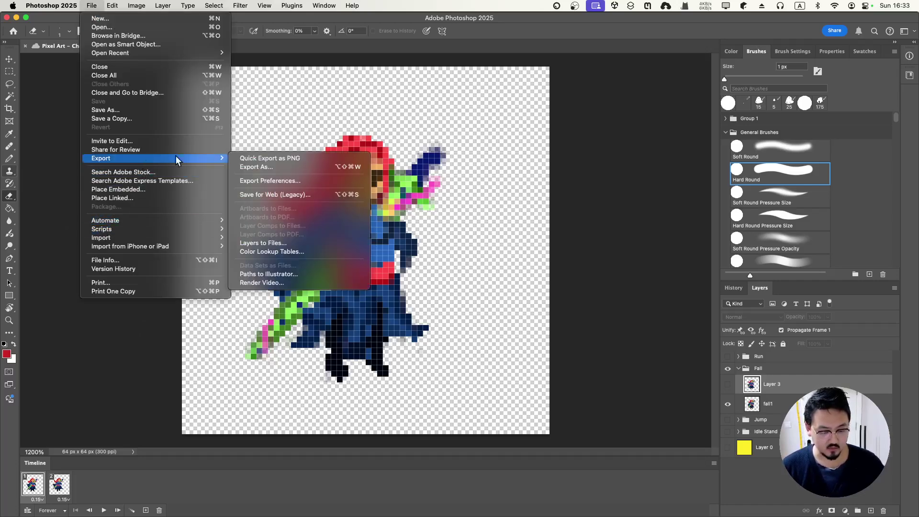
{"action": "left_click", "coordinate": [290, 281]}
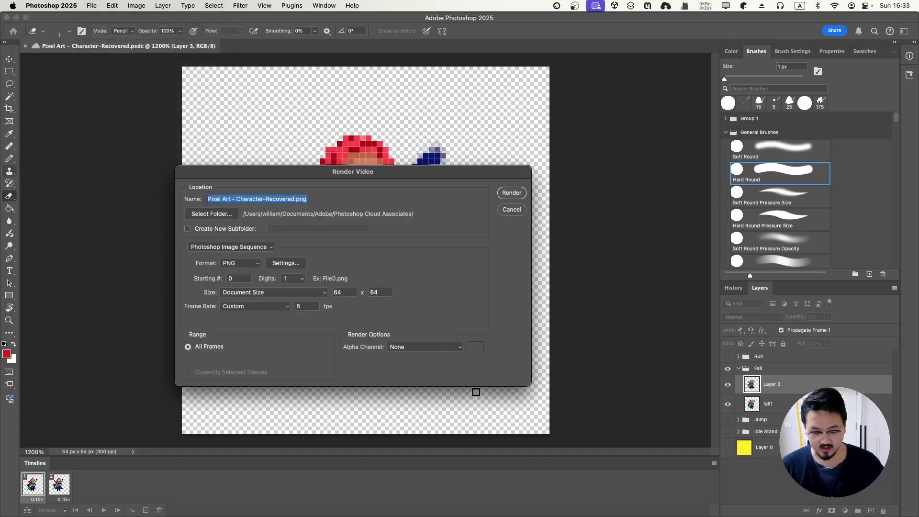
{"action": "left_click", "coordinate": [306, 306]}
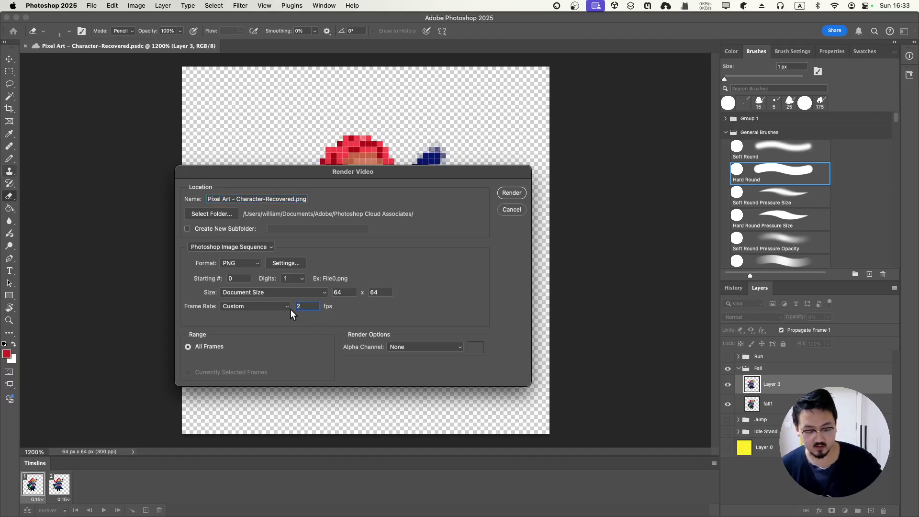
{"action": "type", "text": "2"}
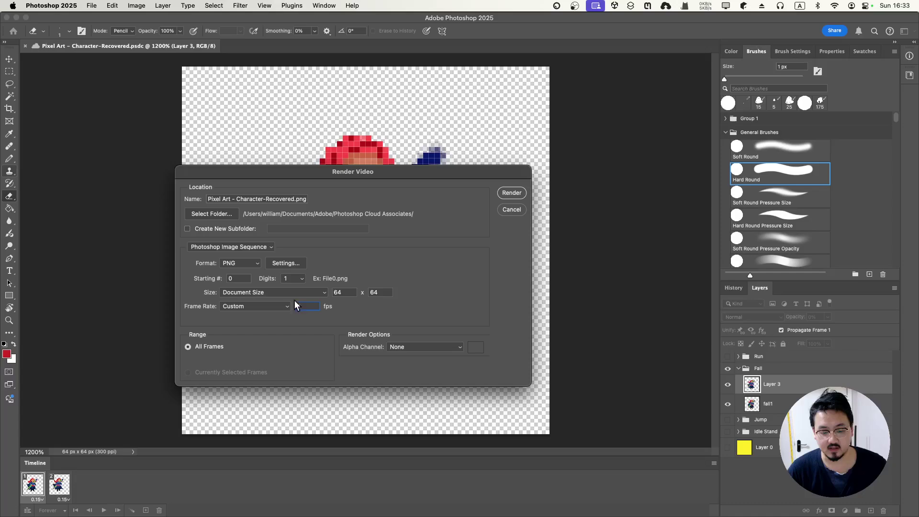
{"action": "left_click", "coordinate": [244, 201]}
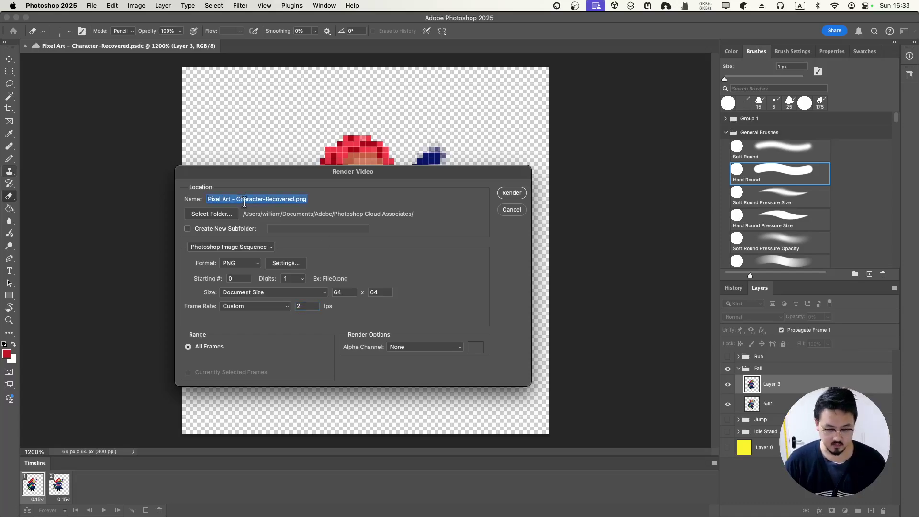
{"action": "type", "text": "fall"}
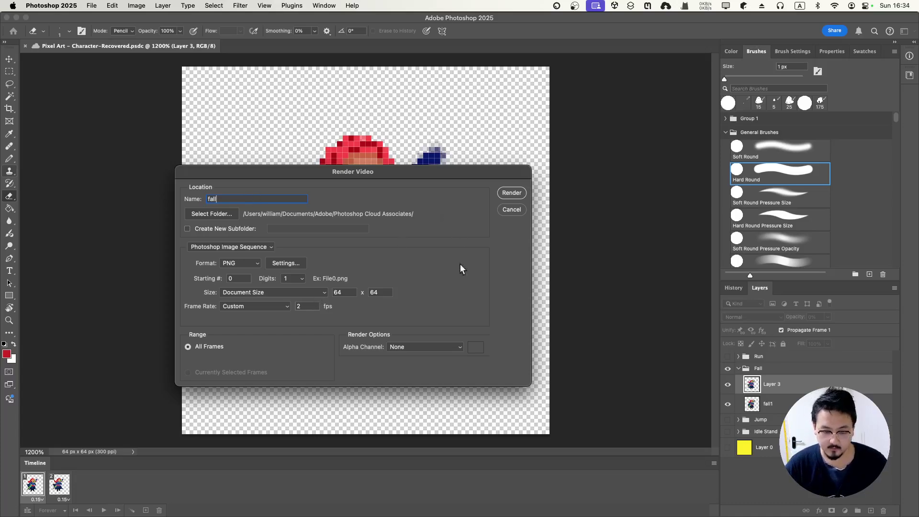
{"action": "left_click", "coordinate": [502, 194]}
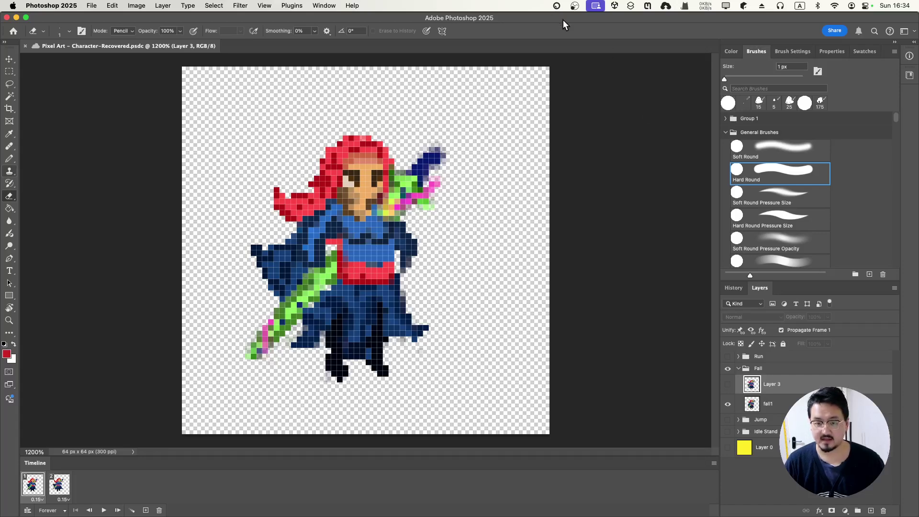